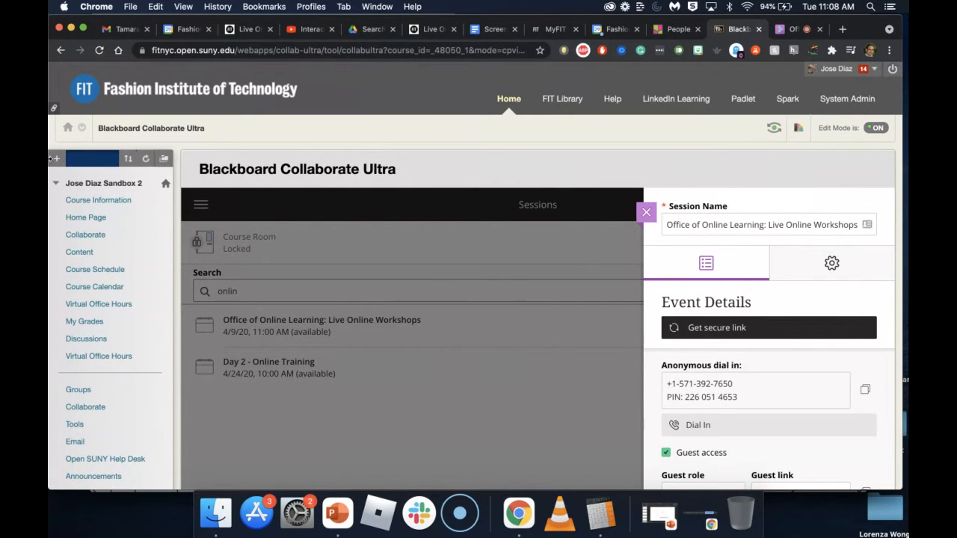
# Return to the Blackboard home page and open the Sandbox 2 course under No Term Assigned in My Courses
pyautogui.click(90, 252)
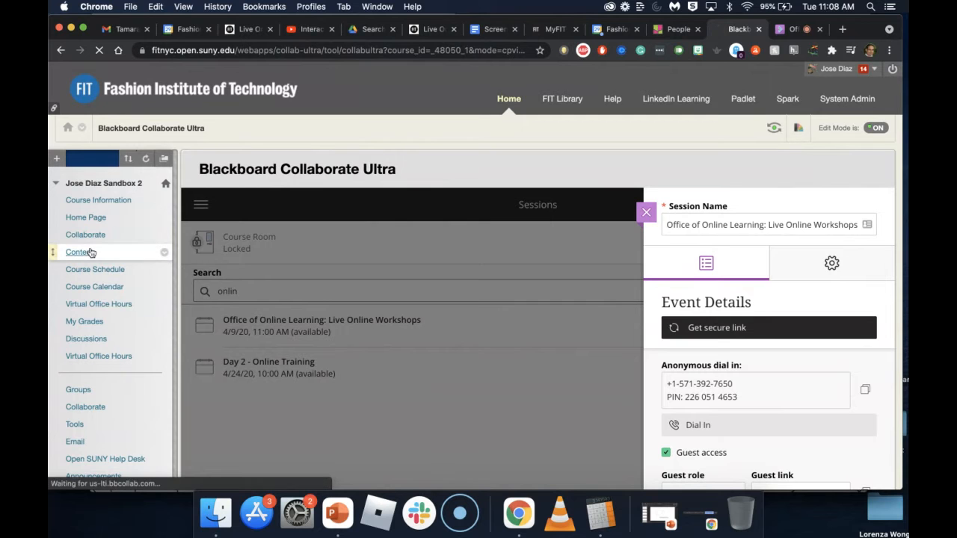
pyautogui.click(510, 100)
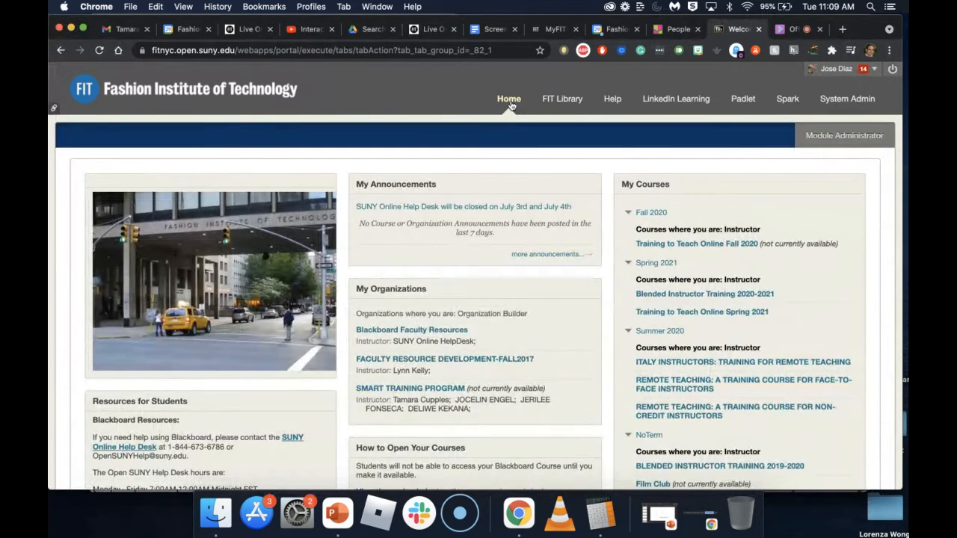
pyautogui.scroll(-2, 786, 277)
pyautogui.scroll(1, 786, 276)
pyautogui.scroll(1, 787, 277)
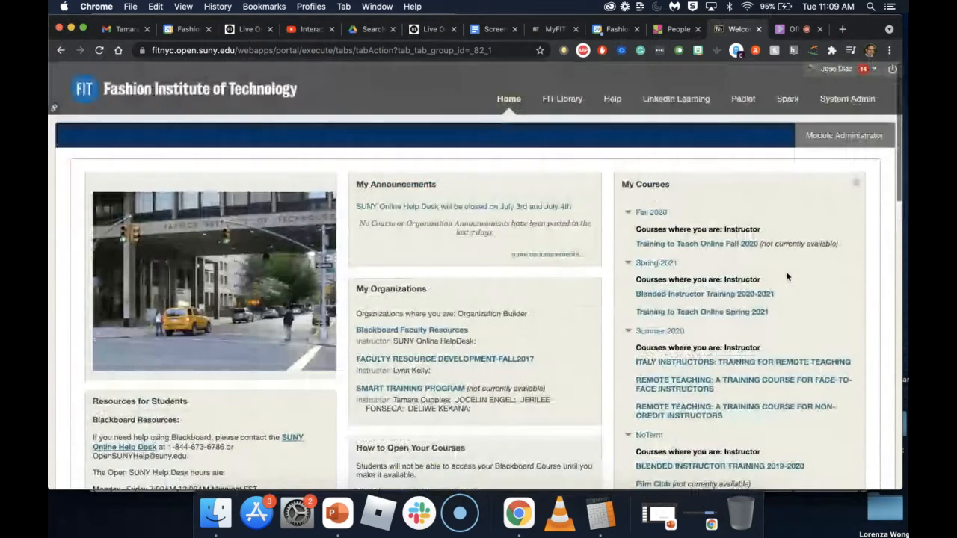
pyautogui.scroll(-2, 786, 277)
pyautogui.scroll(1, 786, 275)
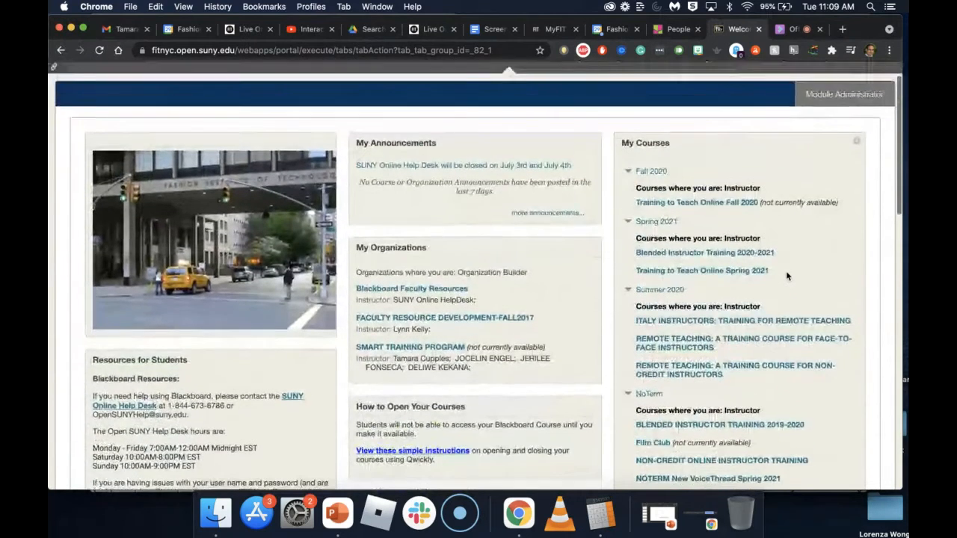
pyautogui.scroll(-3, 787, 275)
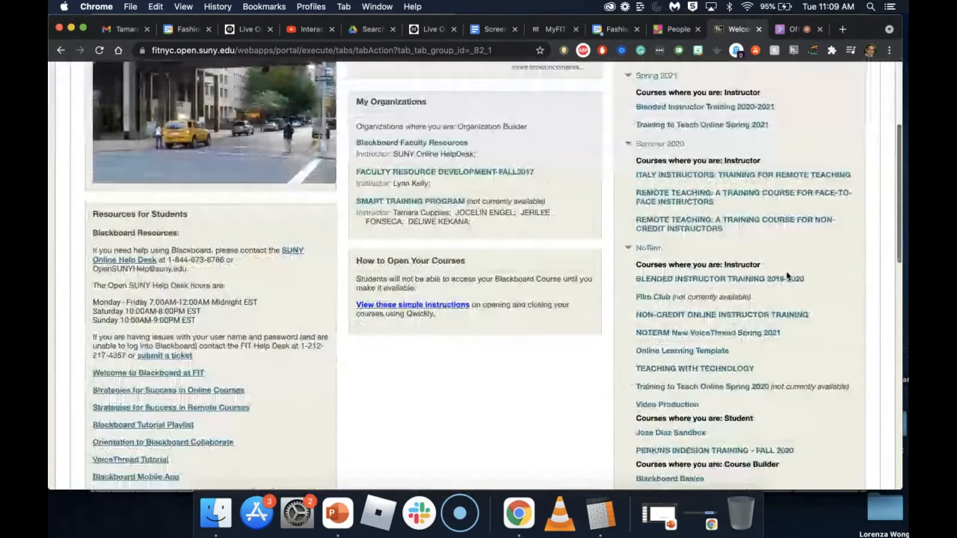
pyautogui.scroll(3, 787, 277)
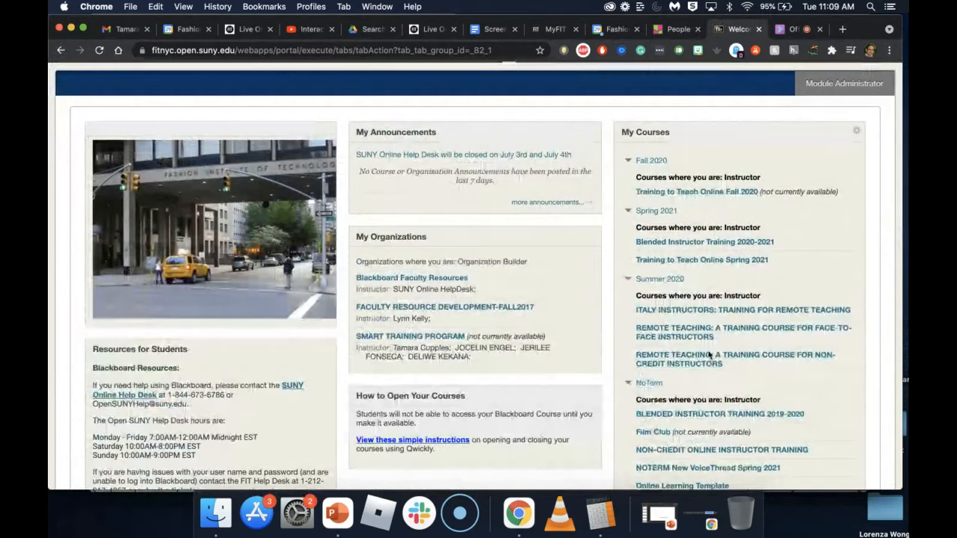
pyautogui.scroll(-8, 748, 295)
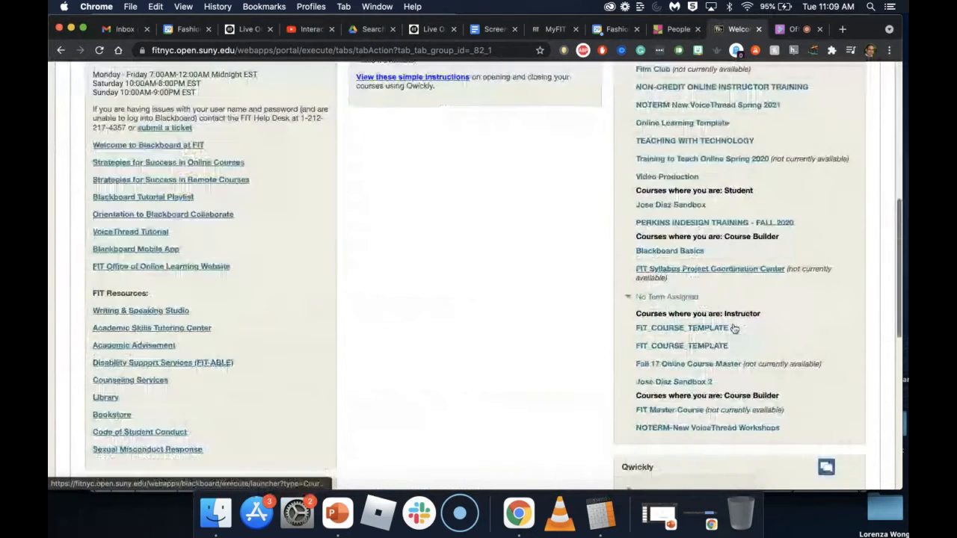
pyautogui.scroll(-3, 735, 329)
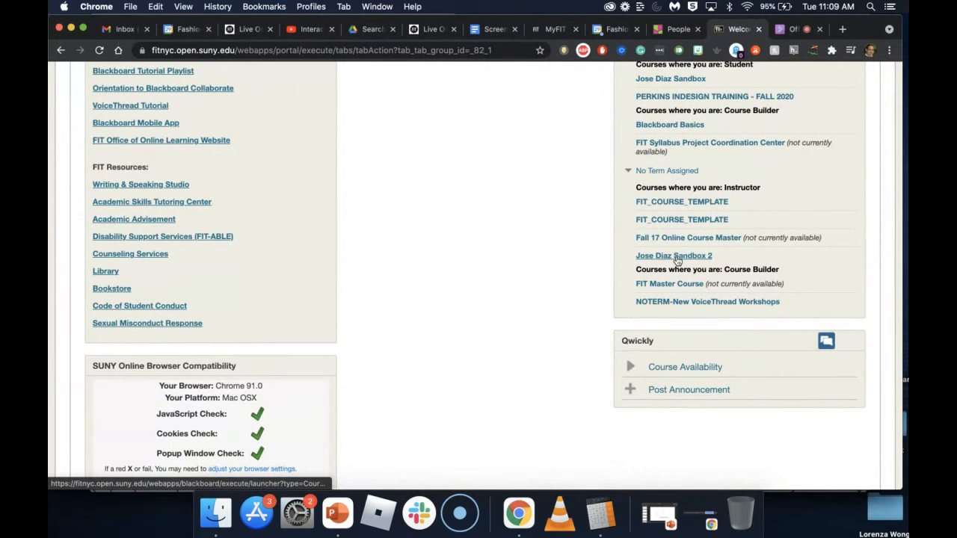
pyautogui.scroll(1, 677, 260)
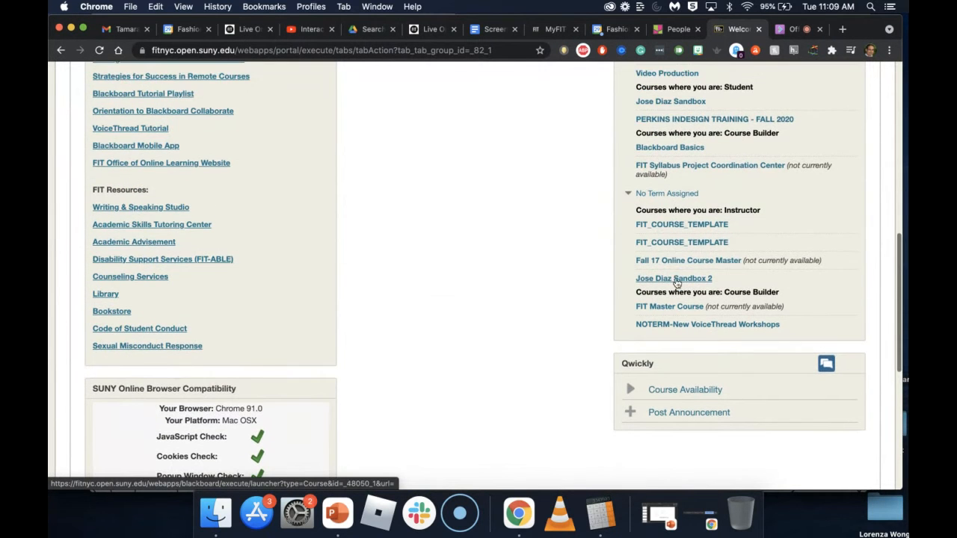
pyautogui.click(676, 282)
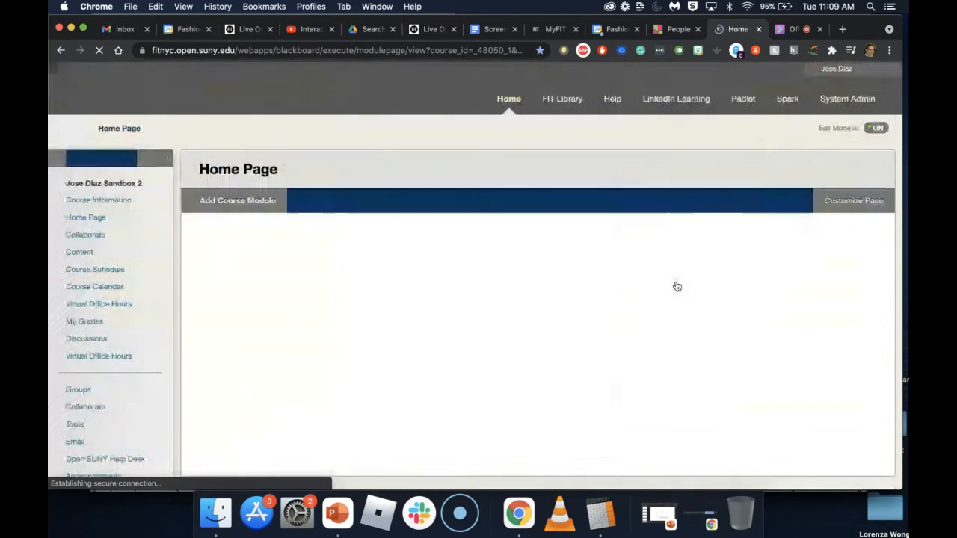
# Open the course's Content area and look through its existing items
pyautogui.scroll(-2, 267, 294)
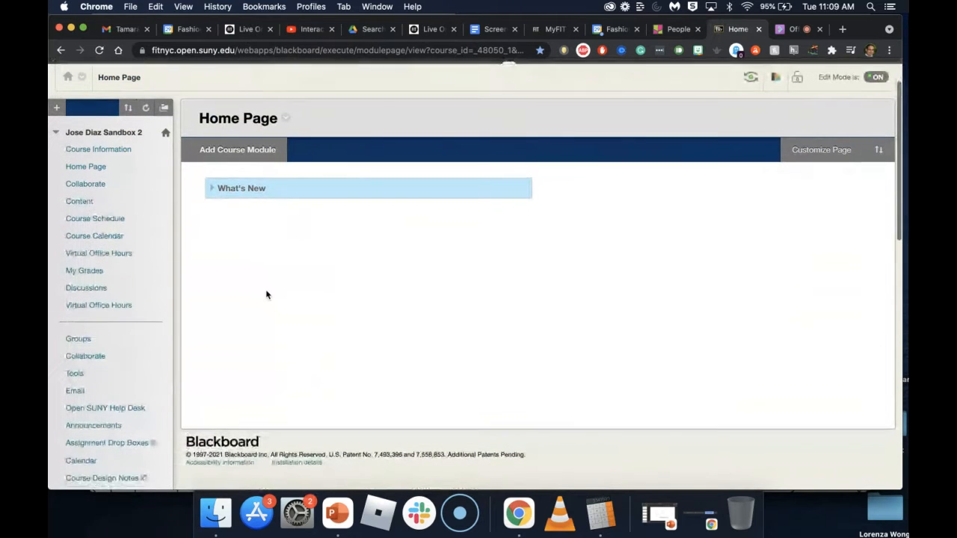
pyautogui.click(79, 202)
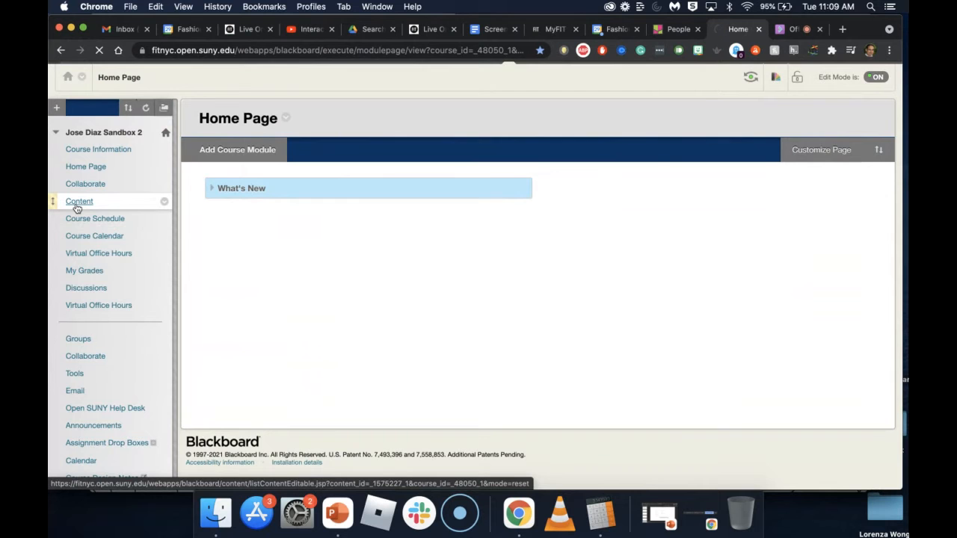
pyautogui.scroll(-5, 297, 342)
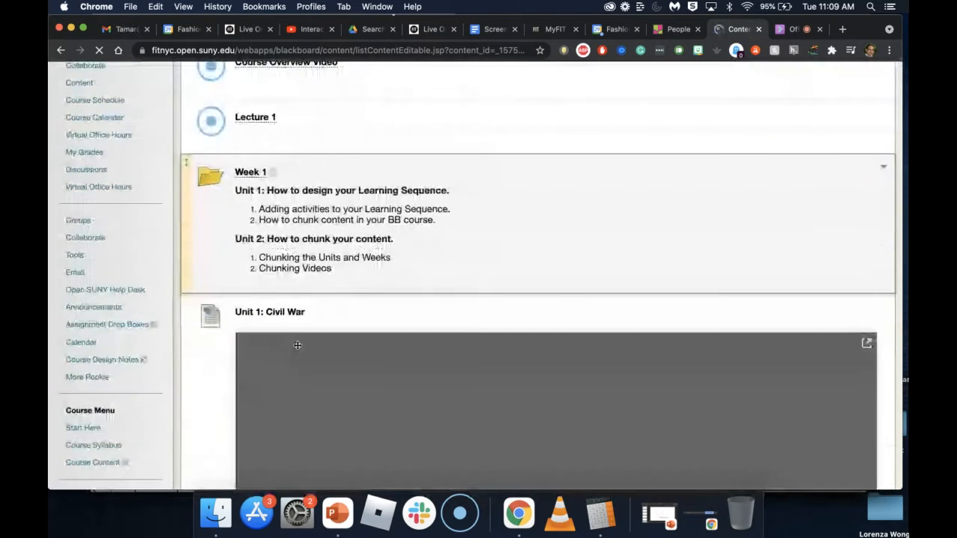
pyautogui.scroll(-5, 296, 345)
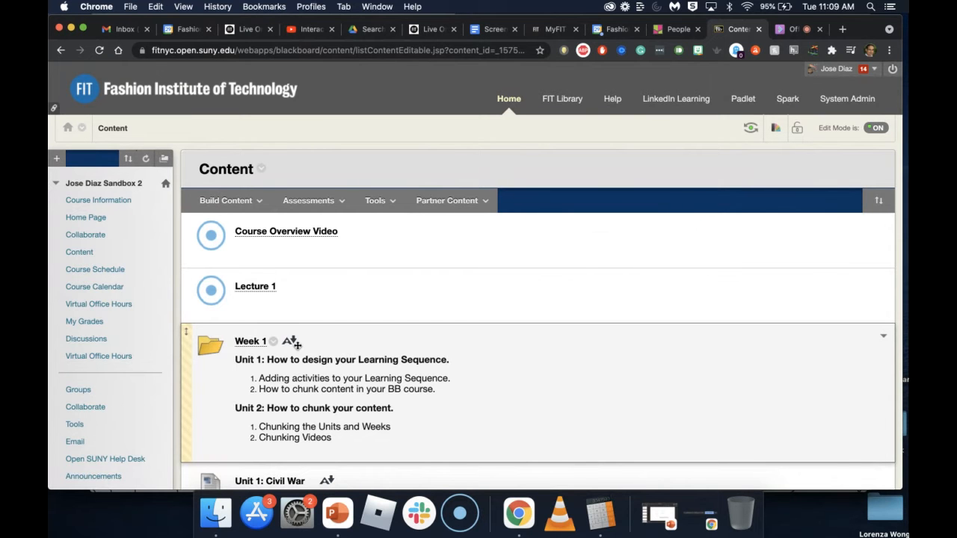
pyautogui.scroll(-5, 297, 345)
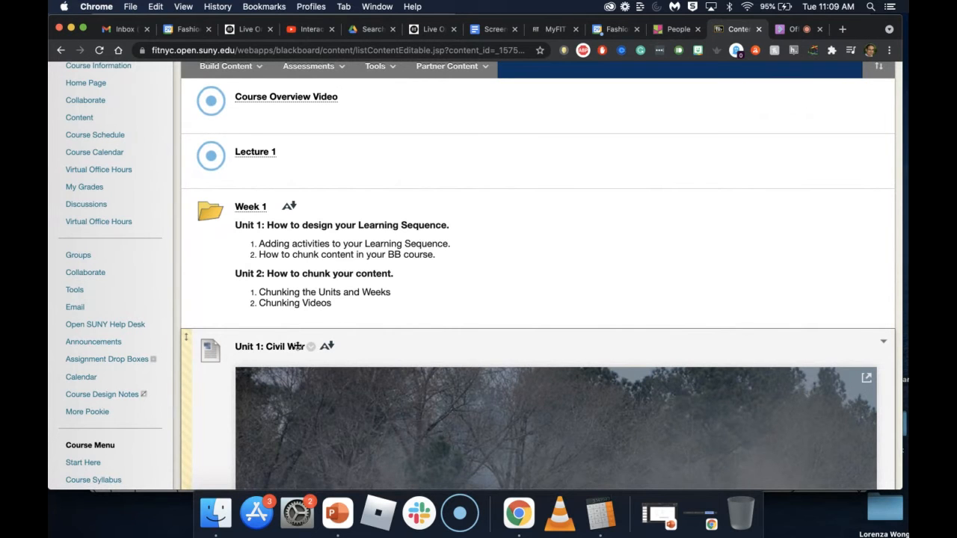
pyautogui.scroll(-2, 297, 346)
pyautogui.scroll(5, 297, 346)
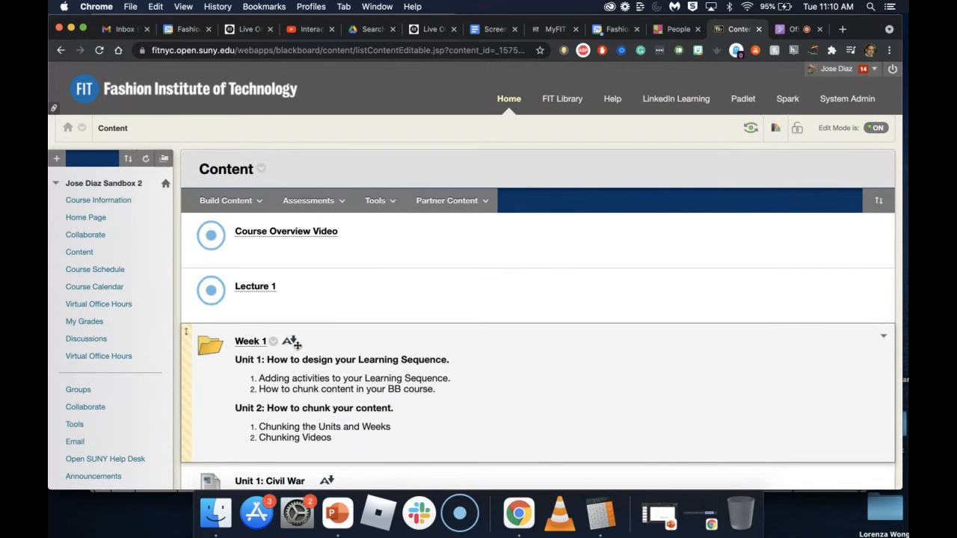
pyautogui.scroll(-8, 297, 345)
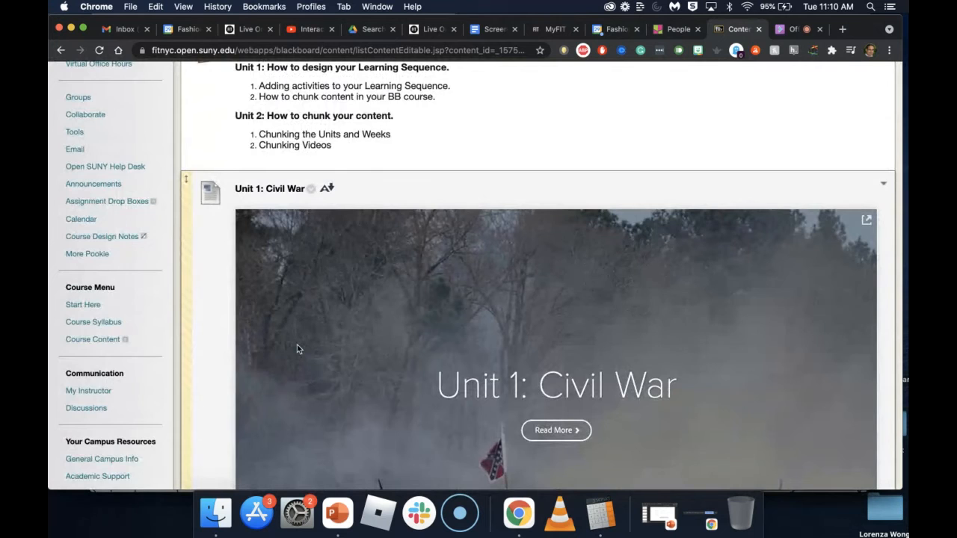
pyautogui.scroll(-3, 297, 350)
pyautogui.scroll(11, 216, 266)
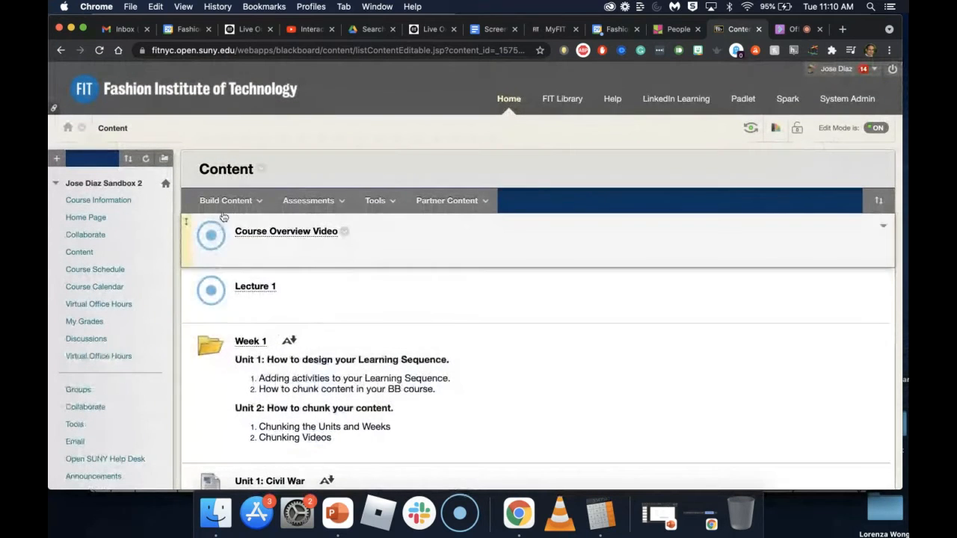
# Start building a new Screencast-O-Matic item in the Content area
pyautogui.click(226, 200)
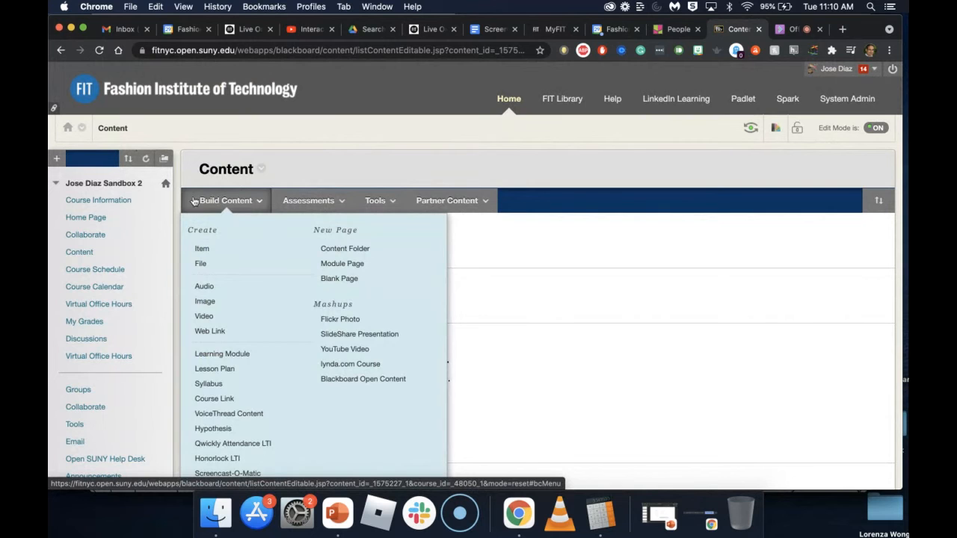
pyautogui.click(204, 201)
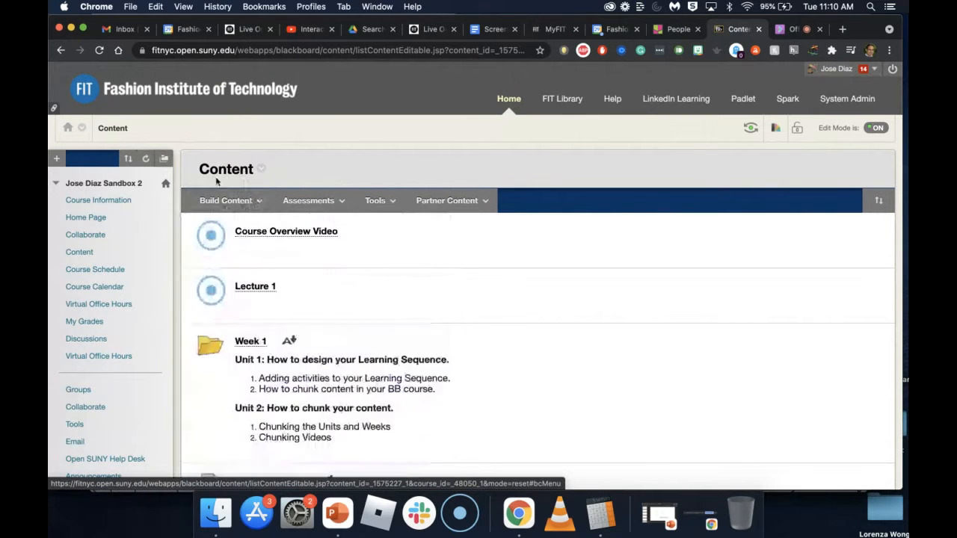
pyautogui.click(217, 201)
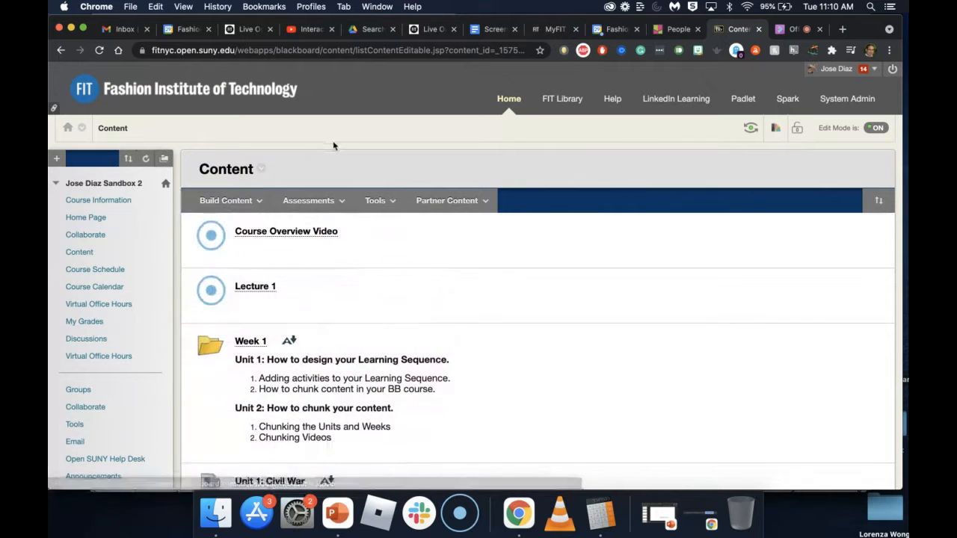
pyautogui.click(203, 200)
pyautogui.click(245, 199)
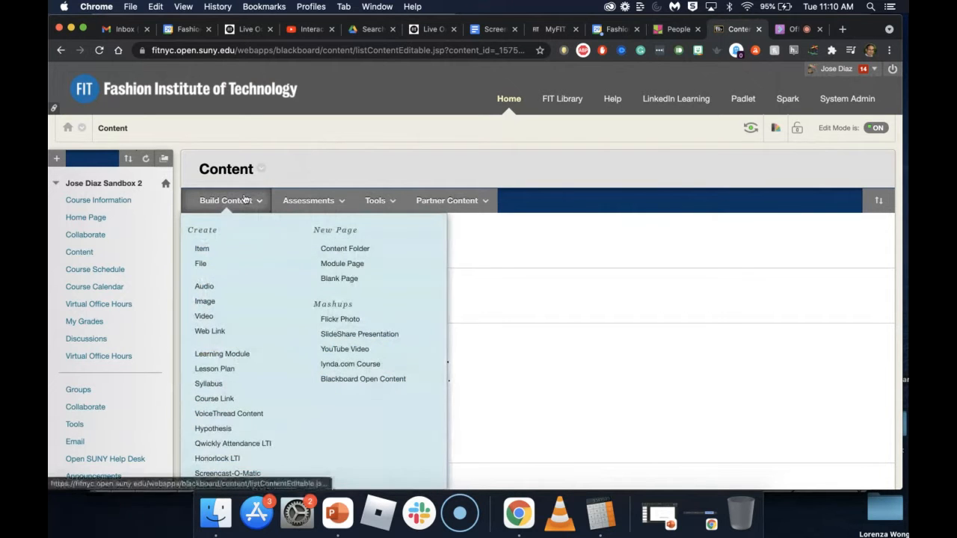
pyautogui.click(234, 202)
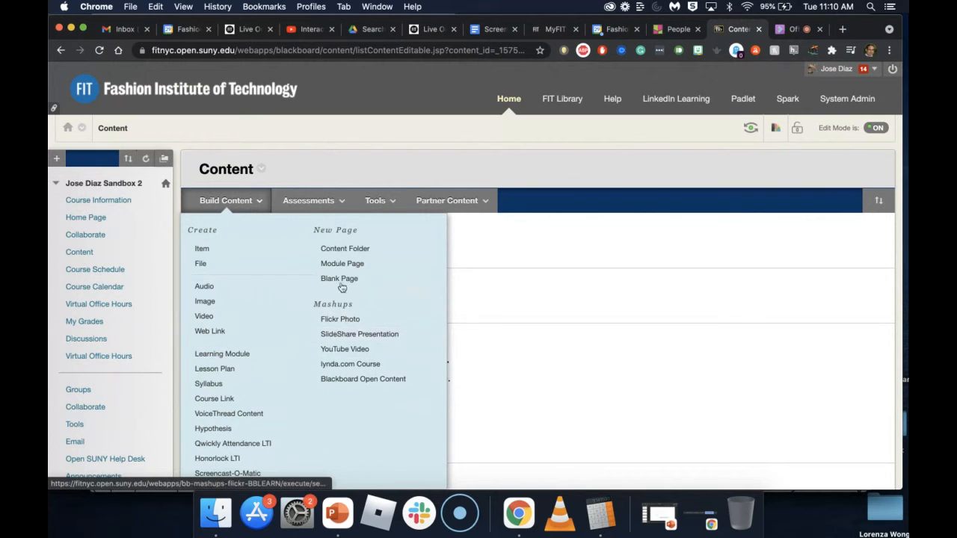
pyautogui.click(231, 476)
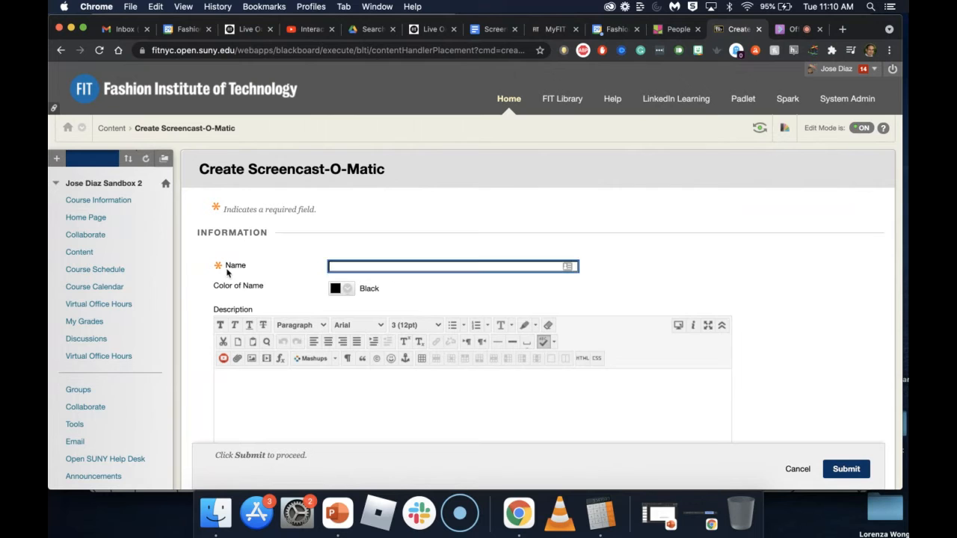
# Name the new Screencast-O-Matic item "Class Introduction"
pyautogui.click(348, 265)
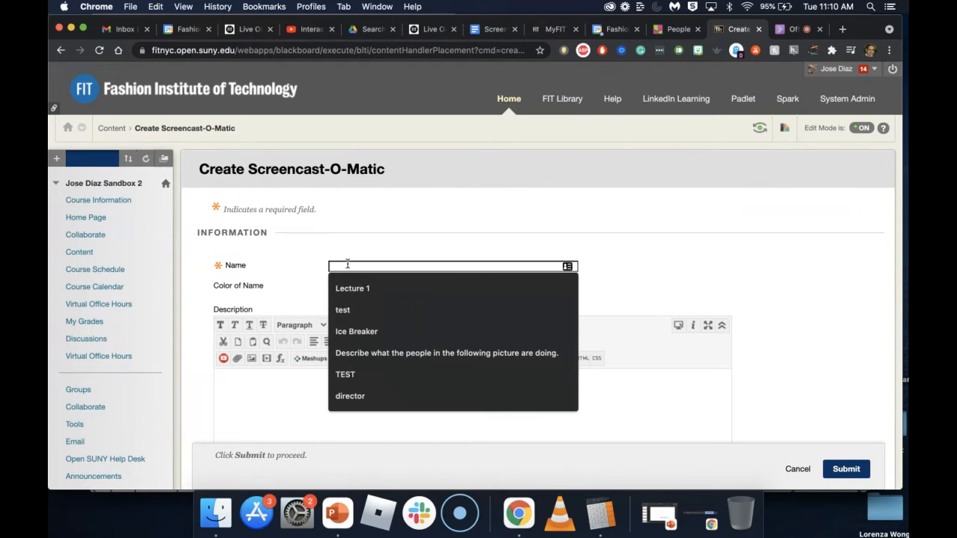
pyautogui.write('Class In')
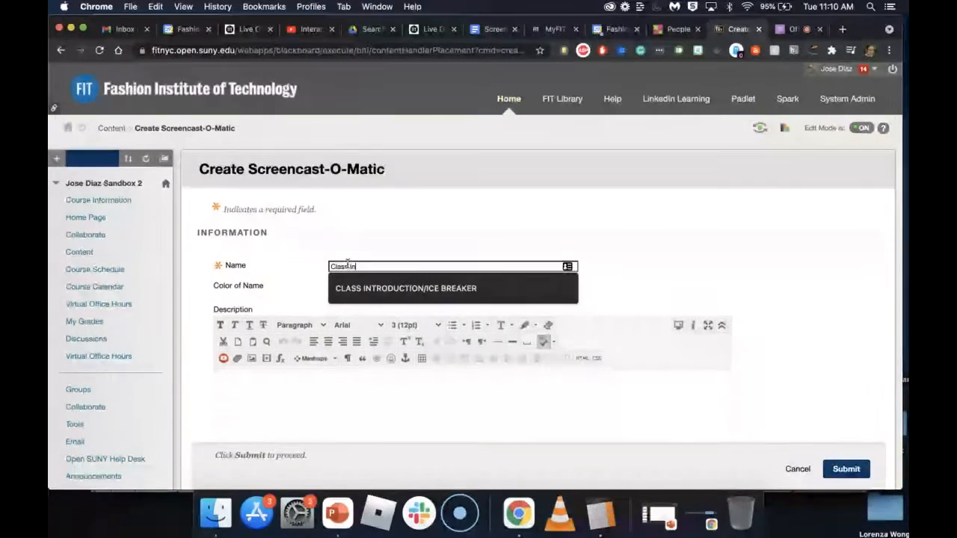
pyautogui.write('troduction')
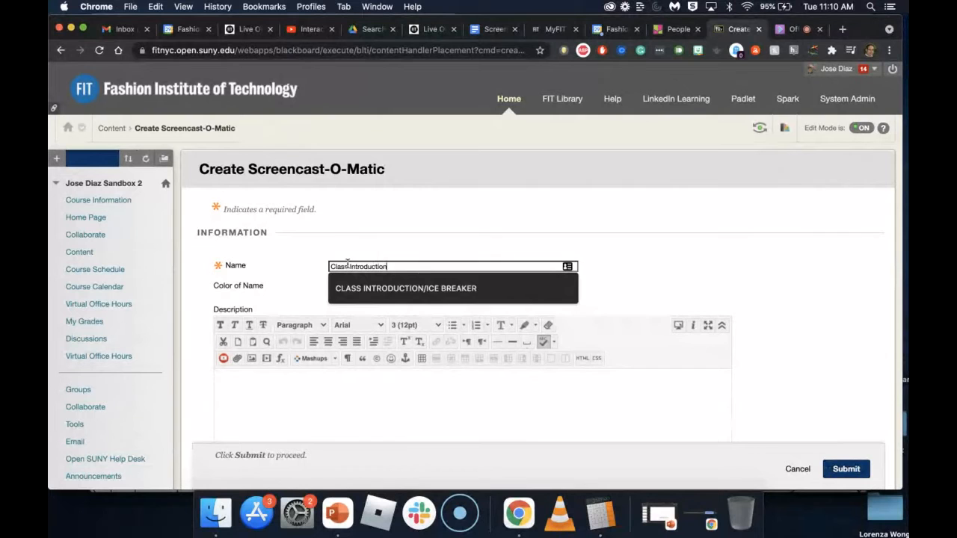
pyautogui.click(699, 301)
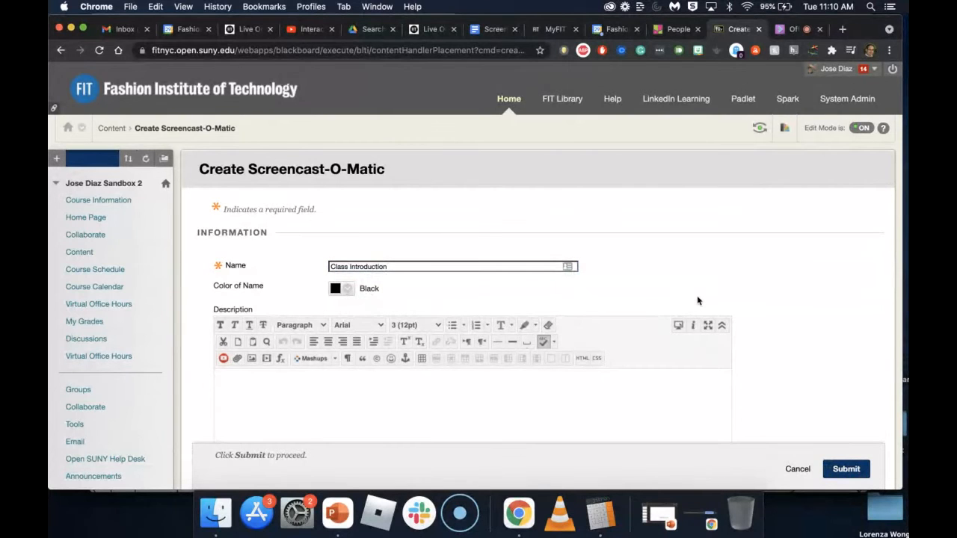
# Write the item's description: "This video will cover a quick course introduction."
pyautogui.scroll(-3, 699, 300)
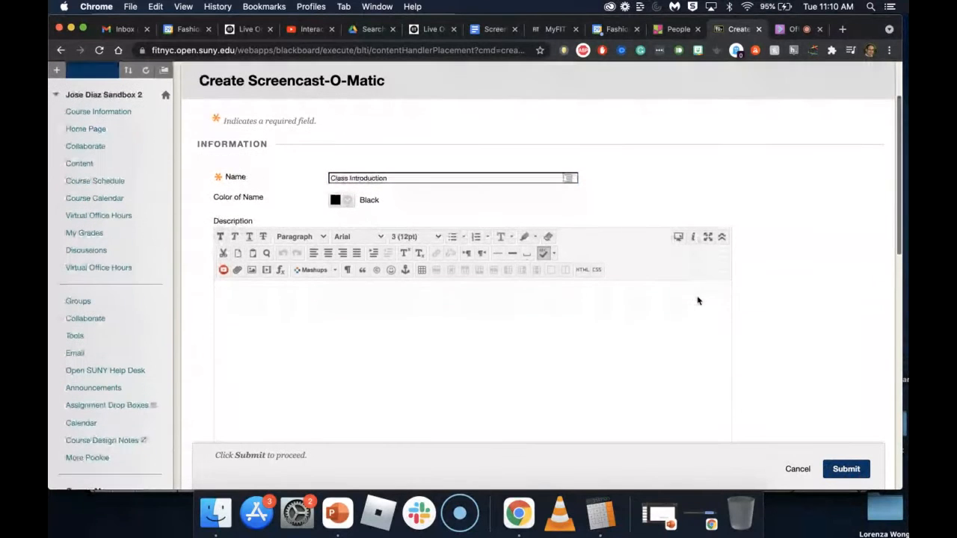
pyautogui.click(234, 298)
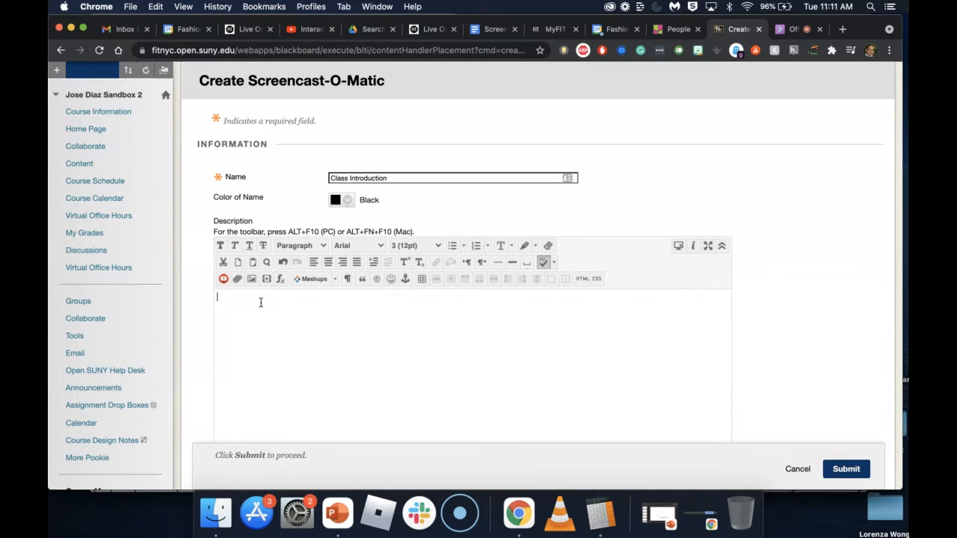
pyautogui.write('This video ')
pyautogui.write('will cover')
pyautogui.write(' a quick c')
pyautogui.write('ourse intro')
pyautogui.write('duction')
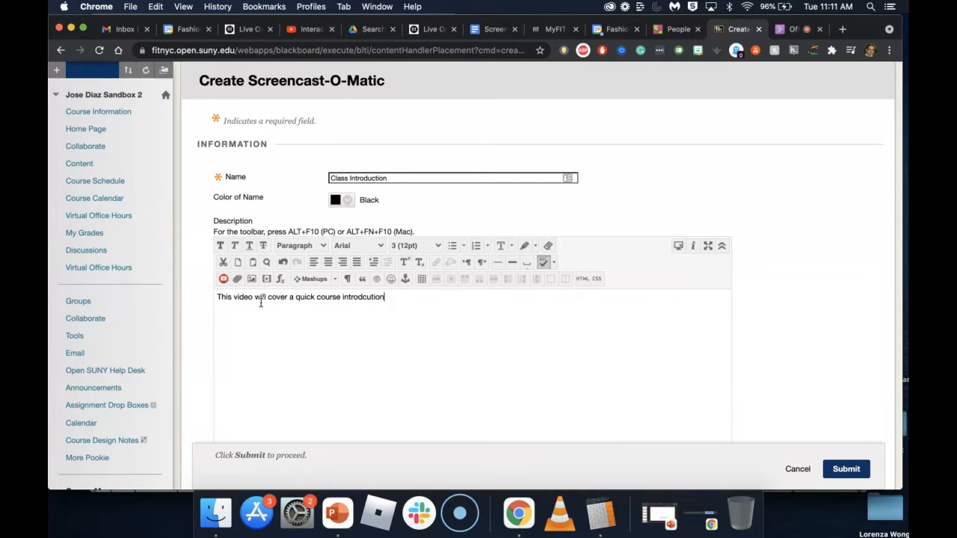
pyautogui.press('BackSpace')
pyautogui.press('BackSpace')
pyautogui.press('BackSpace')
pyautogui.press('BackSpace')
pyautogui.press('BackSpace')
pyautogui.press('BackSpace')
pyautogui.write('uc')
pyautogui.press('BackSpace')
pyautogui.press('BackSpace')
pyautogui.write('uction .')
# Submit the Class Introduction item, keeping the default attachment and availability options
pyautogui.scroll(-5, 786, 359)
pyautogui.scroll(-2, 786, 360)
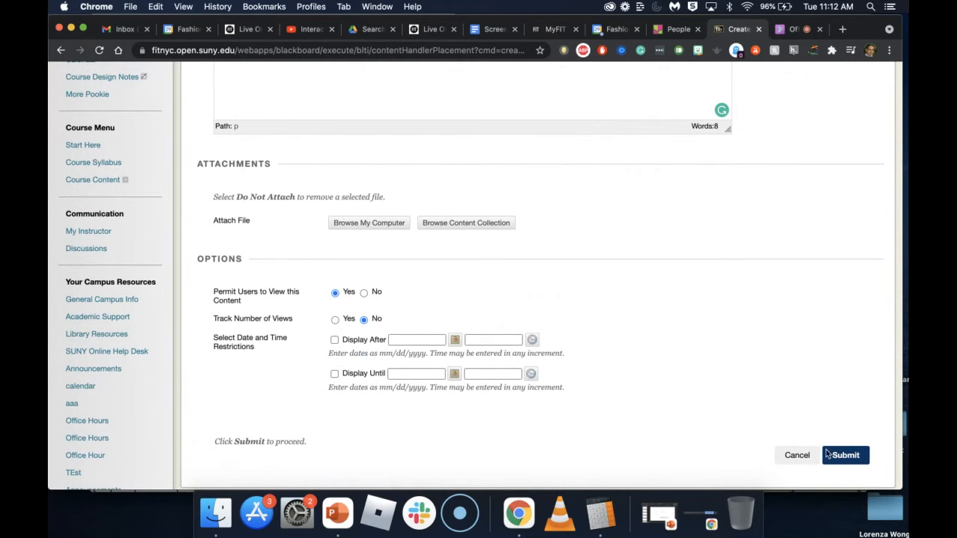
pyautogui.click(848, 459)
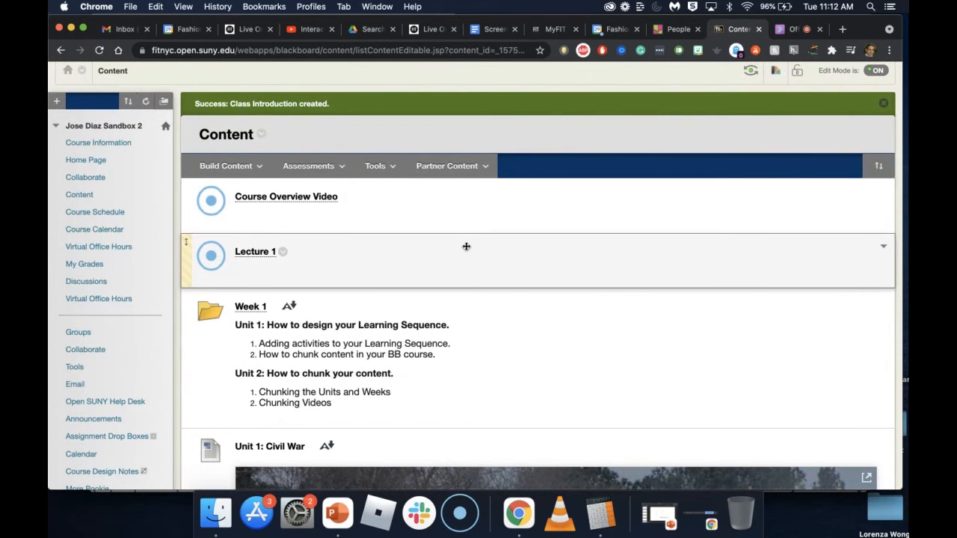
# Move the Class Introduction item to the top of the Content list and open it
pyautogui.scroll(-20, 466, 246)
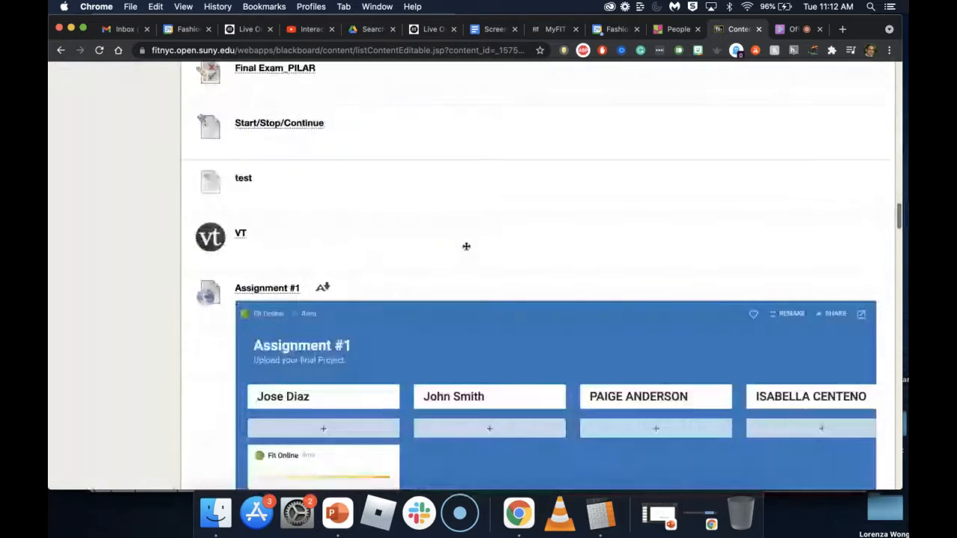
pyautogui.scroll(-10, 466, 246)
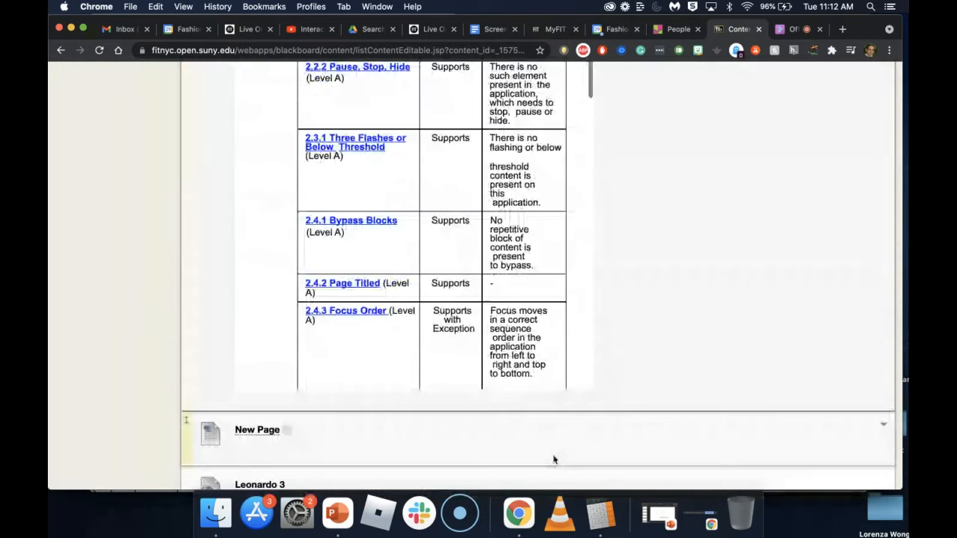
pyautogui.scroll(-15, 566, 439)
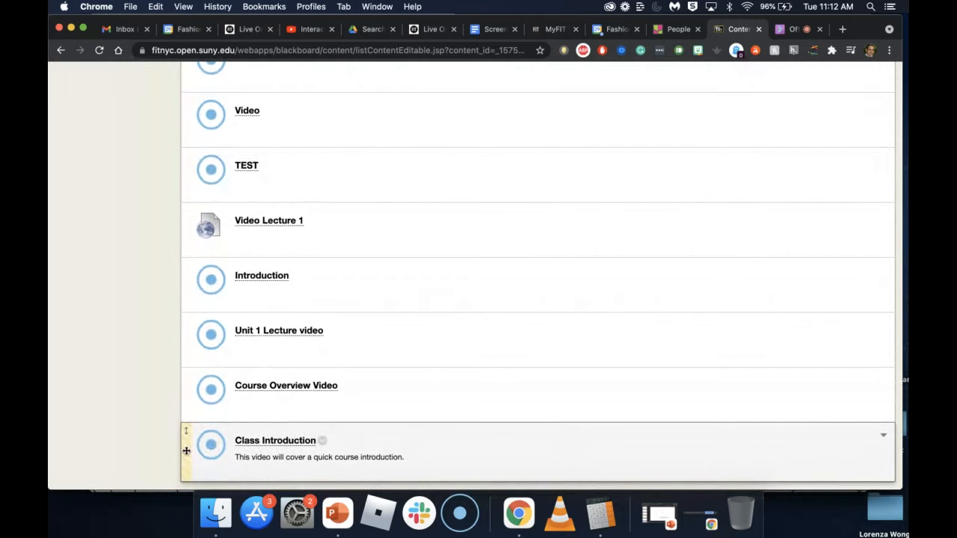
pyautogui.moveTo(187, 451); pyautogui.dragTo(240, 256)
pyautogui.scroll(15, 199, 269)
pyautogui.scroll(10, 199, 269)
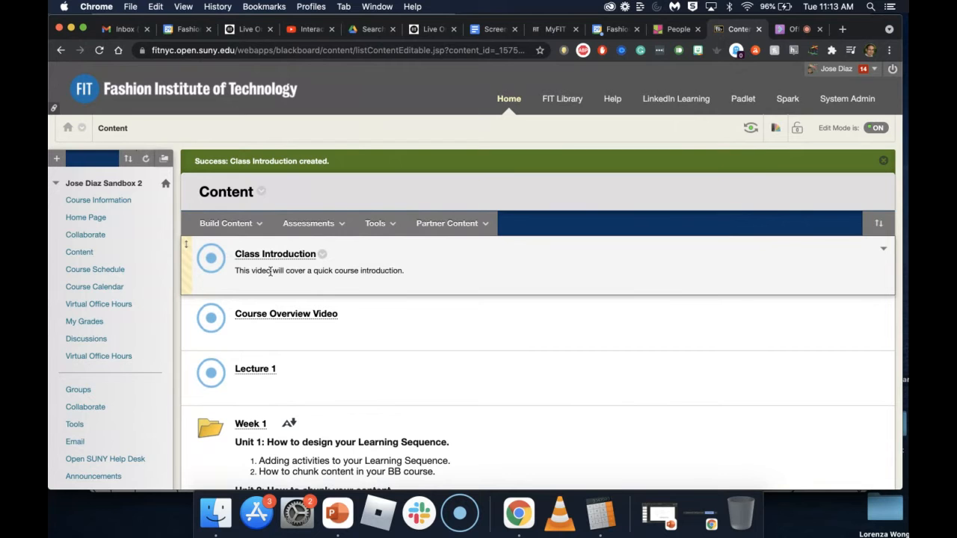
pyautogui.click(272, 256)
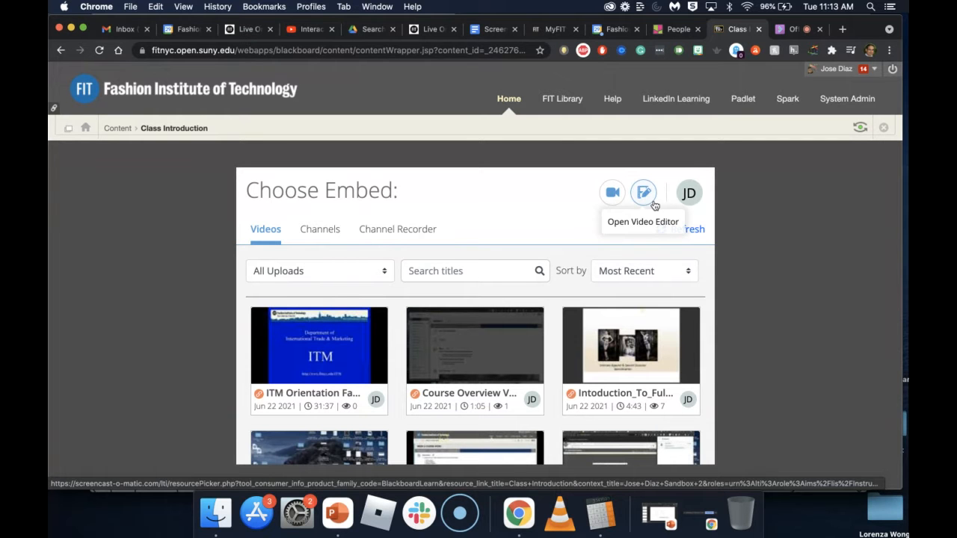
# Switch to the Collaborate session, turn off the shared audio and camera, and bring up the preview for sharing video
pyautogui.click(805, 33)
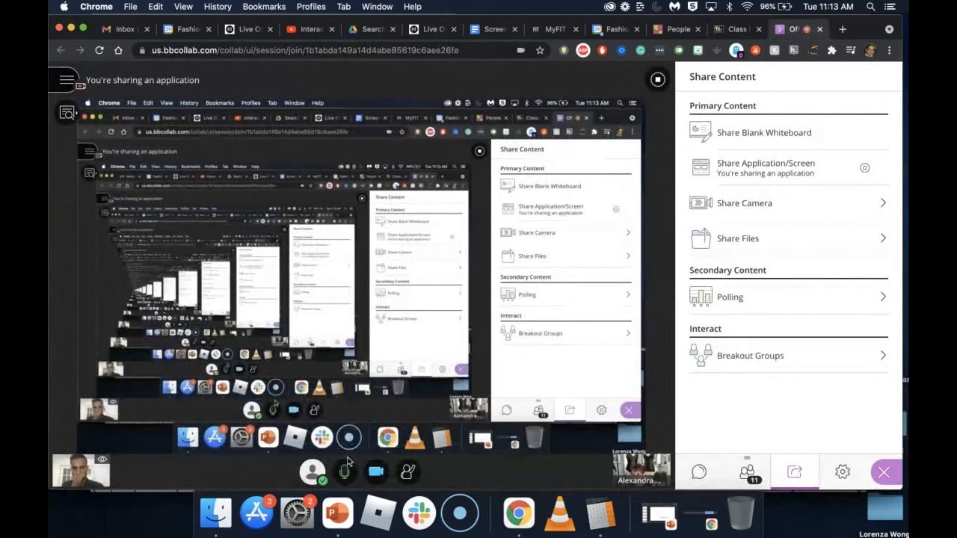
pyautogui.click(346, 465)
pyautogui.click(373, 473)
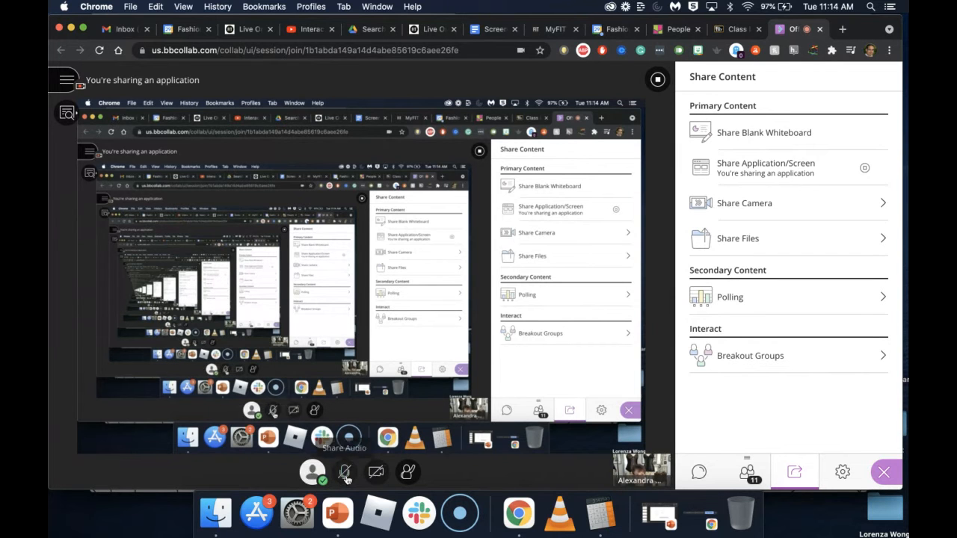
pyautogui.click(375, 471)
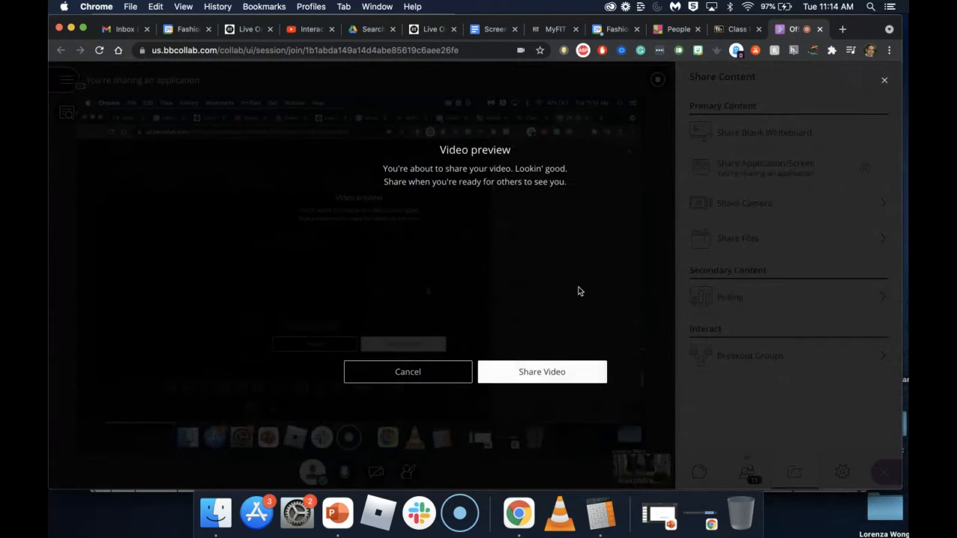
# Return to the Class Introduction page, look over the available uploads and launch the Screencast-O-Matic recorder
pyautogui.click(732, 30)
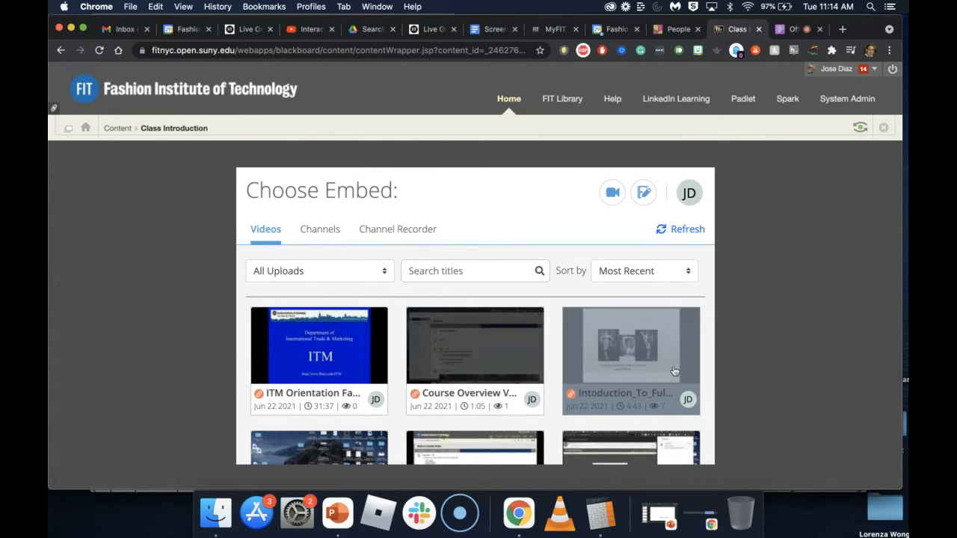
pyautogui.scroll(-2, 641, 361)
pyautogui.scroll(1, 642, 361)
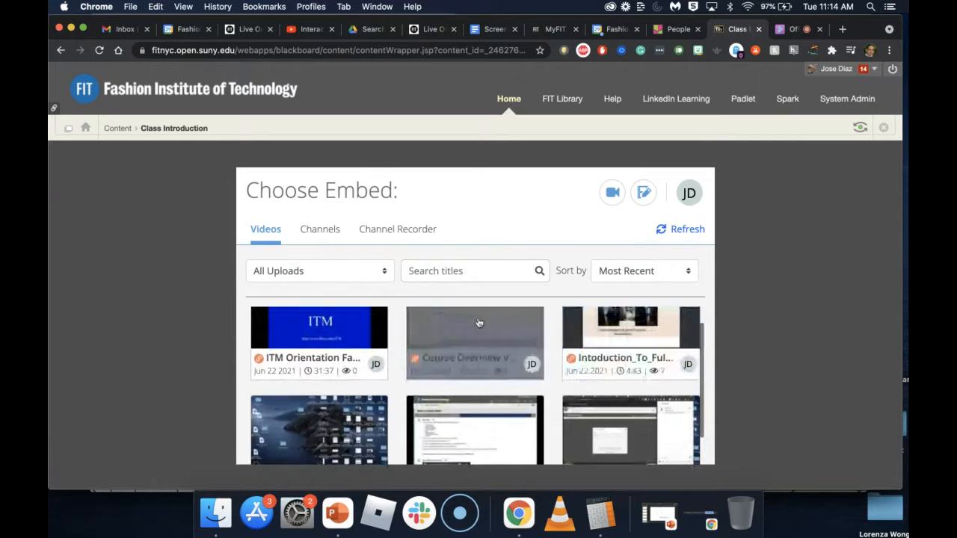
pyautogui.scroll(1, 470, 373)
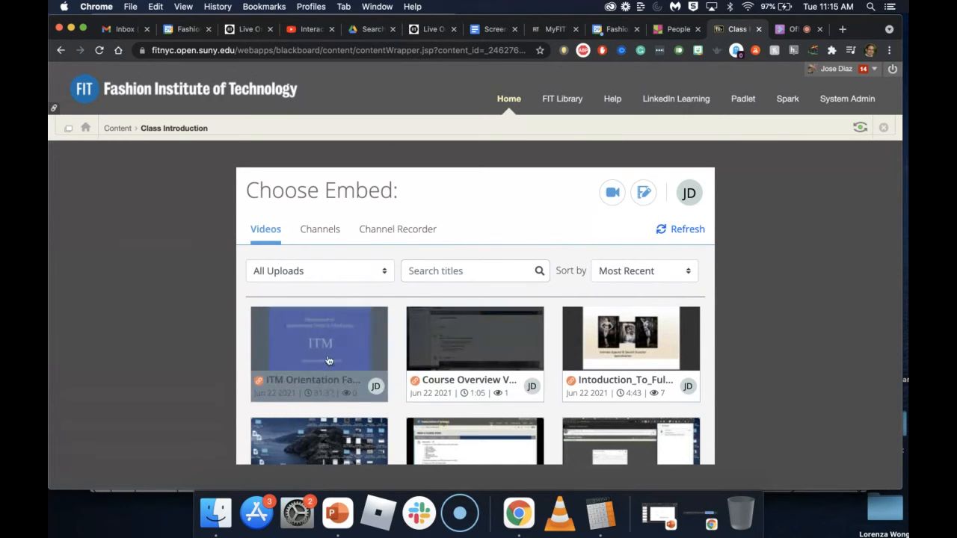
pyautogui.click(613, 195)
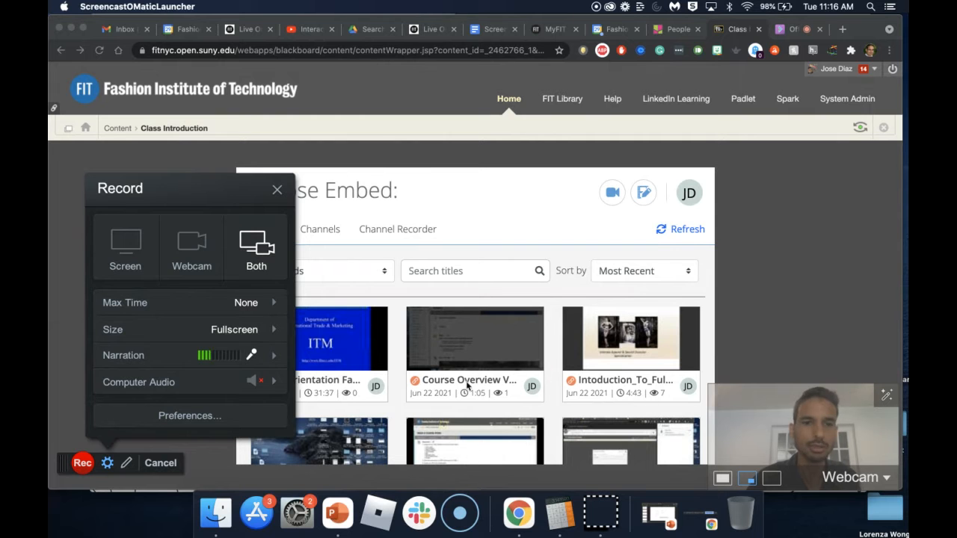
# Preview the webcam-only and screen-only recording modes, and set the recorder back to Both
pyautogui.click(192, 255)
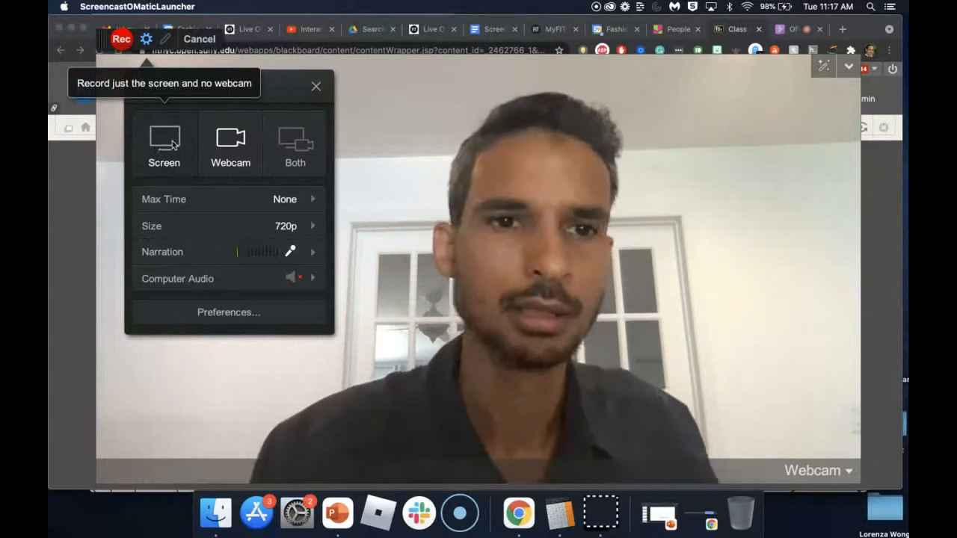
pyautogui.click(171, 143)
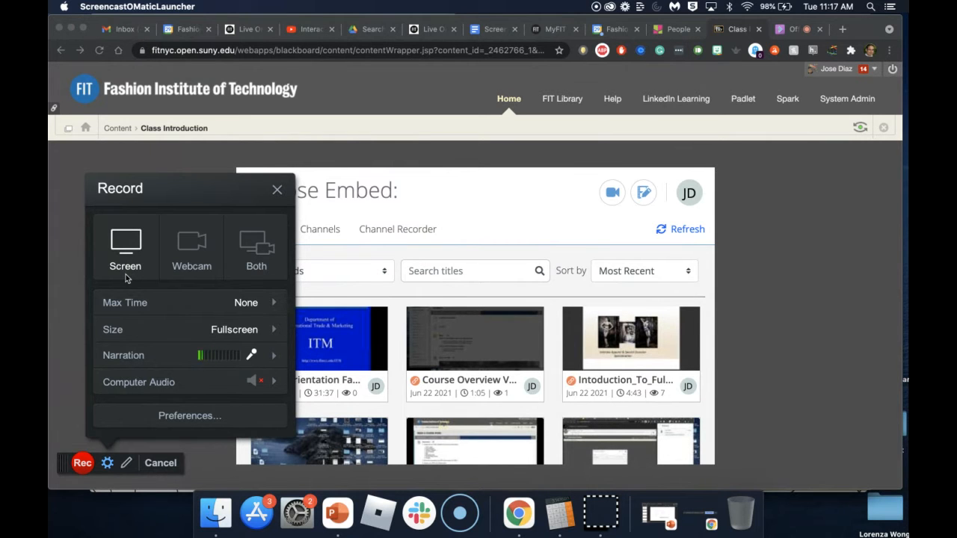
pyautogui.click(261, 256)
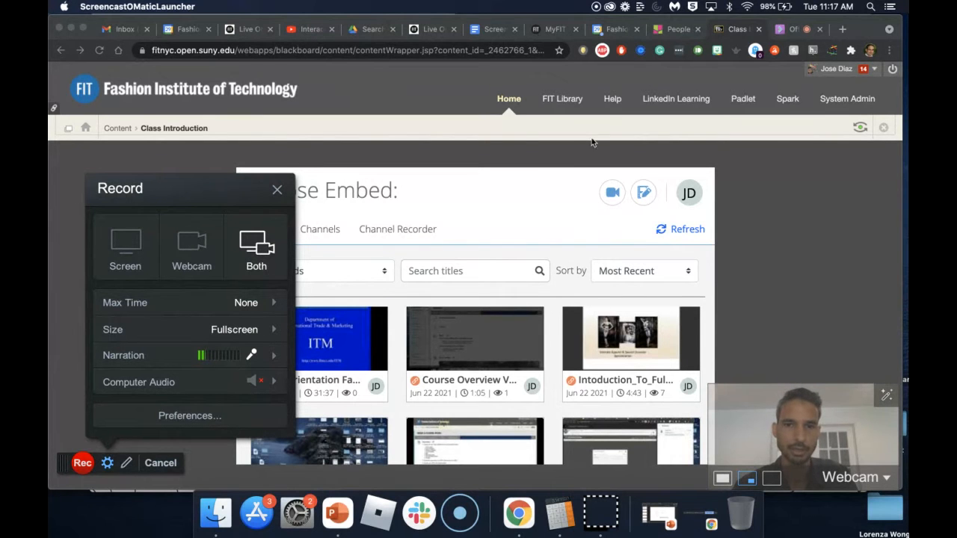
# Go back to the course's Content list, enlarge the webcam to full-screen view and move the recorder controls up off the webcam layout options
pyautogui.click(737, 28)
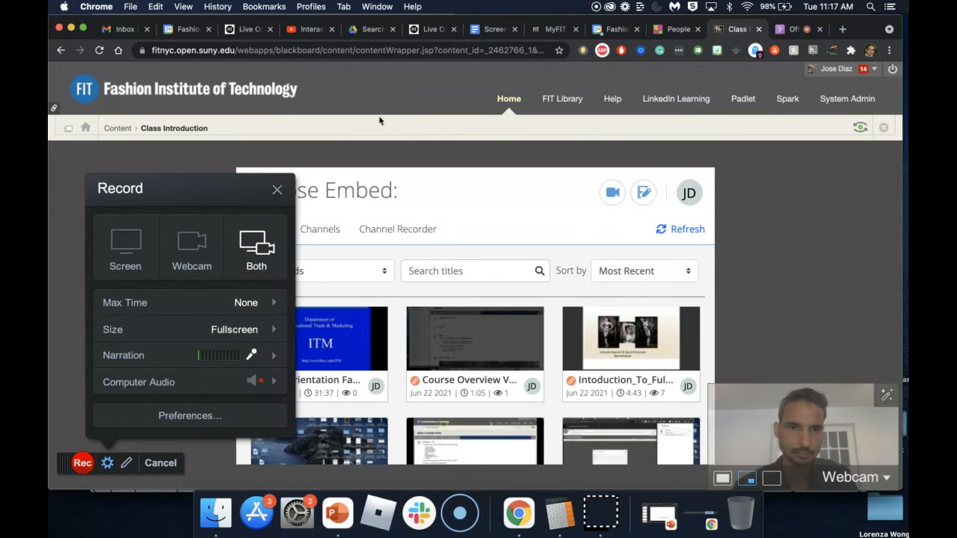
pyautogui.click(113, 129)
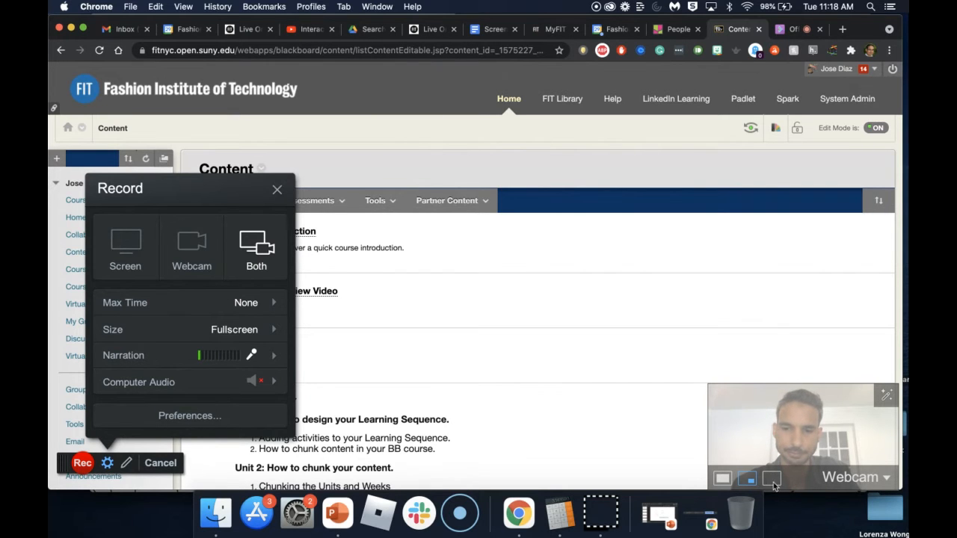
pyautogui.click(720, 479)
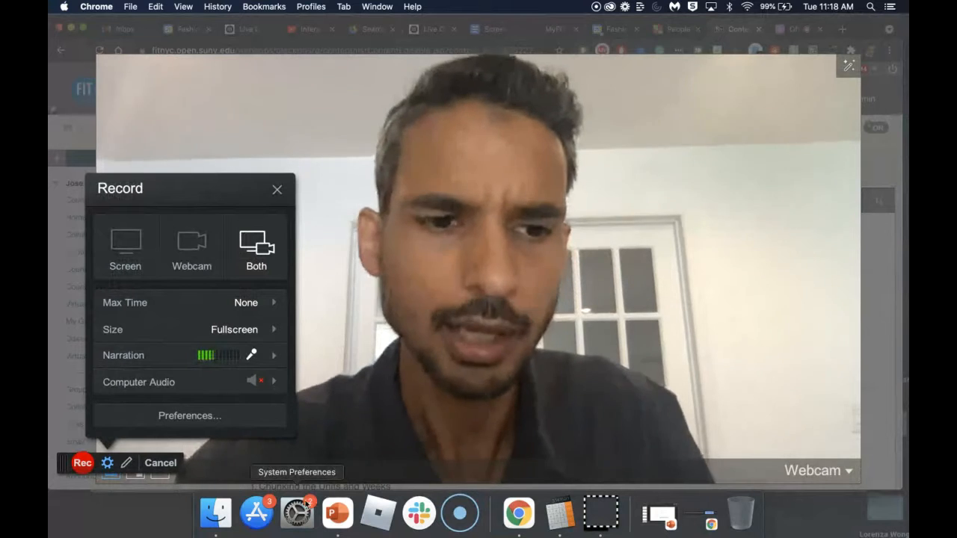
pyautogui.click(77, 462)
pyautogui.moveTo(66, 460); pyautogui.dragTo(66, 427)
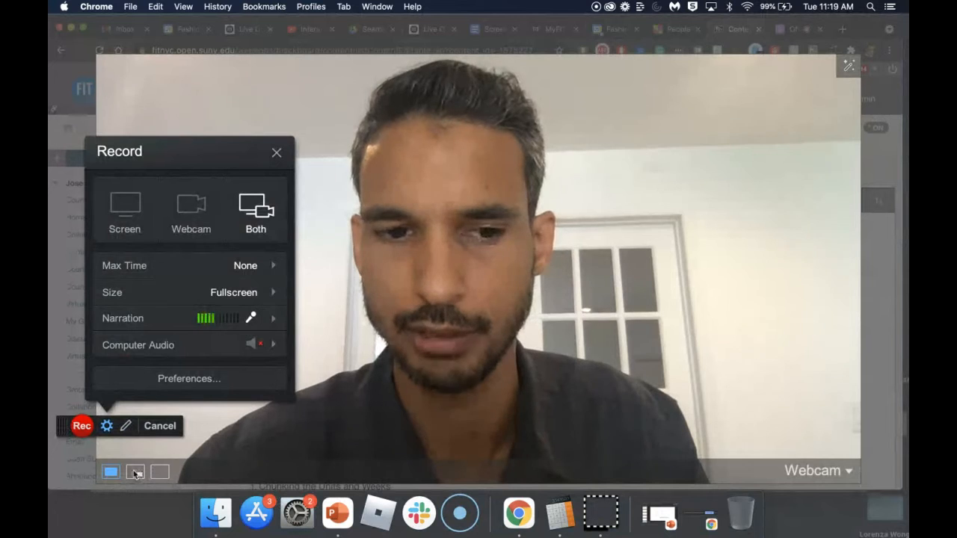
# Alternate the webcam between the small corner inset and the full-screen view, finishing on the corner inset
pyautogui.click(136, 472)
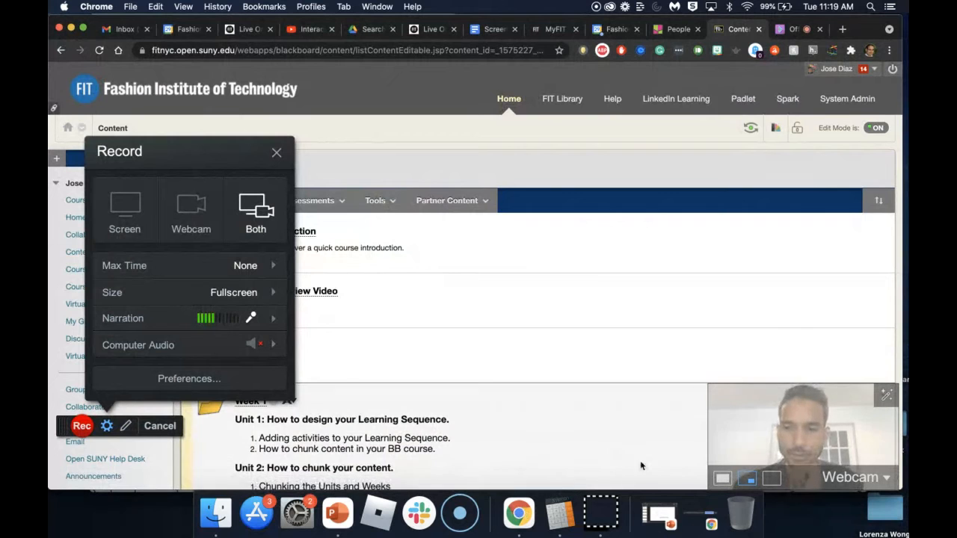
pyautogui.click(723, 478)
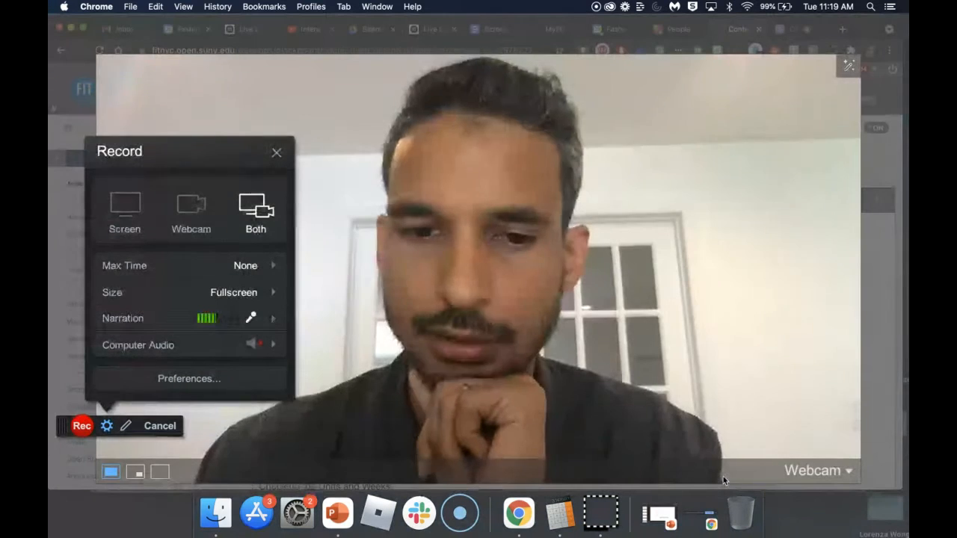
pyautogui.click(135, 472)
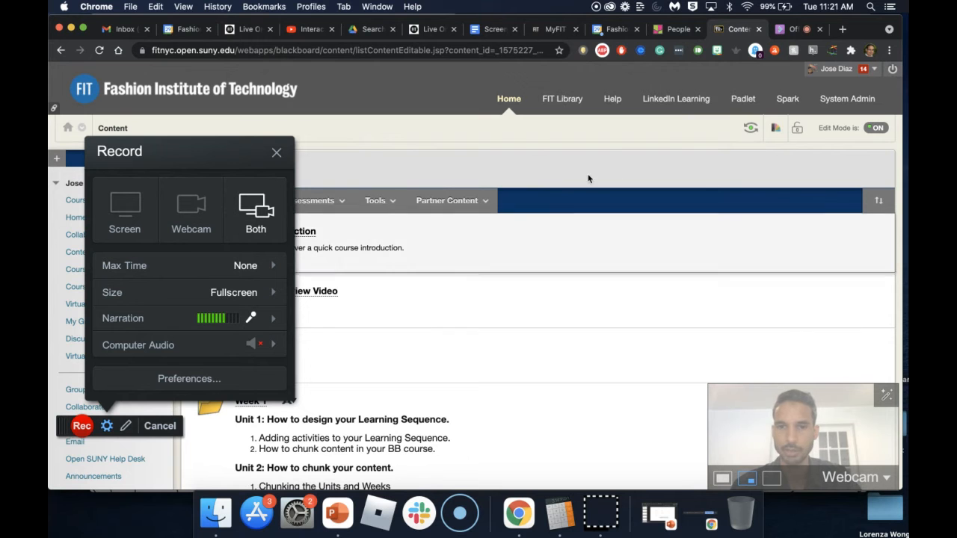
pyautogui.click(722, 479)
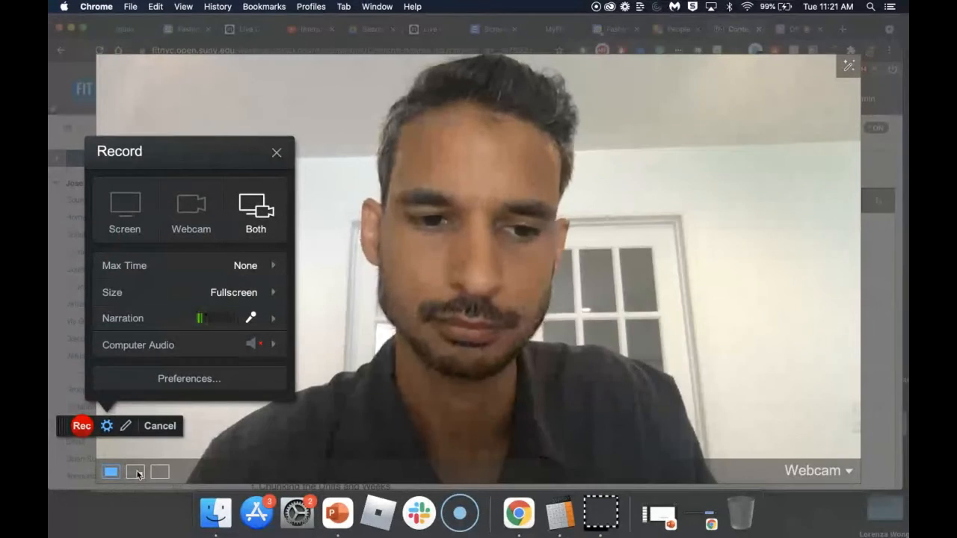
pyautogui.click(135, 472)
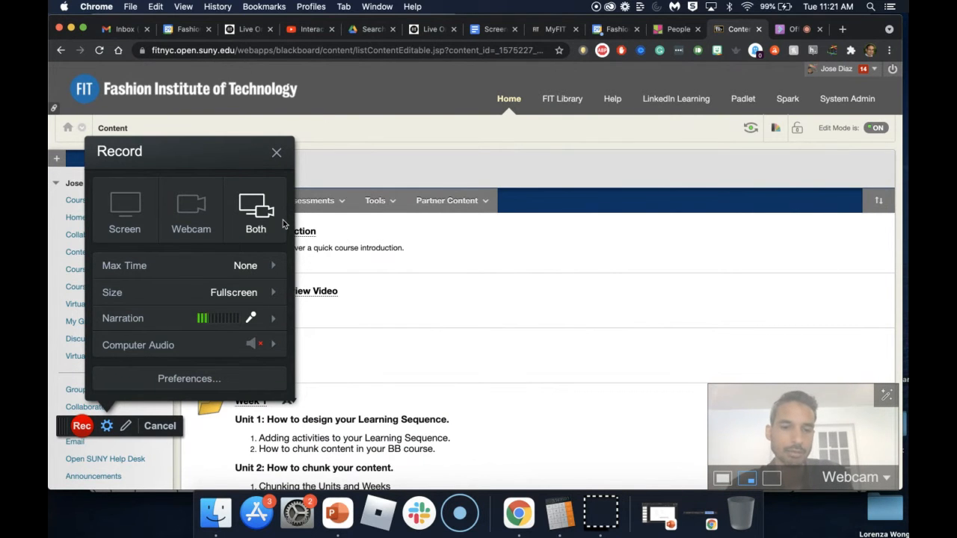
# Switch to the sound system presentation in PowerPoint, close the Record settings and play the slide show from the start
pyautogui.click(338, 513)
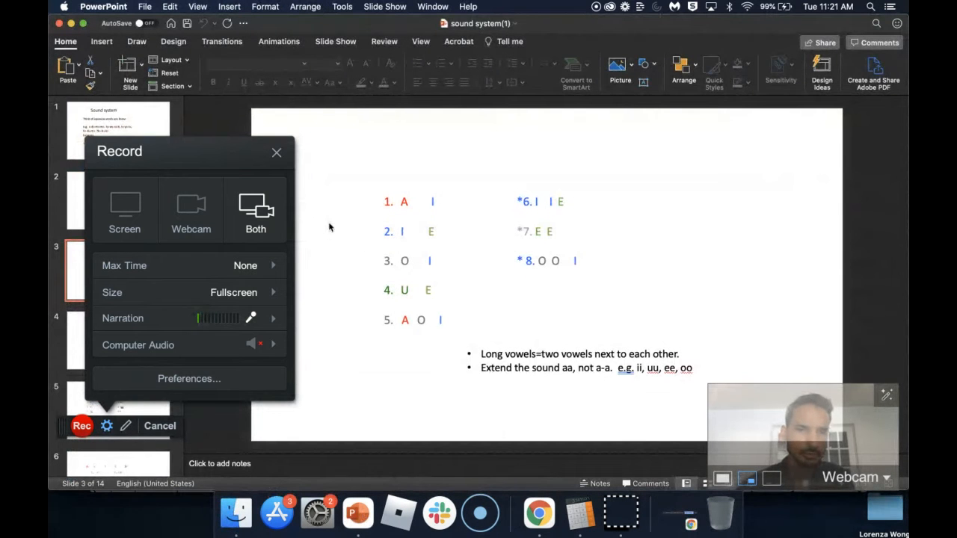
pyautogui.click(276, 153)
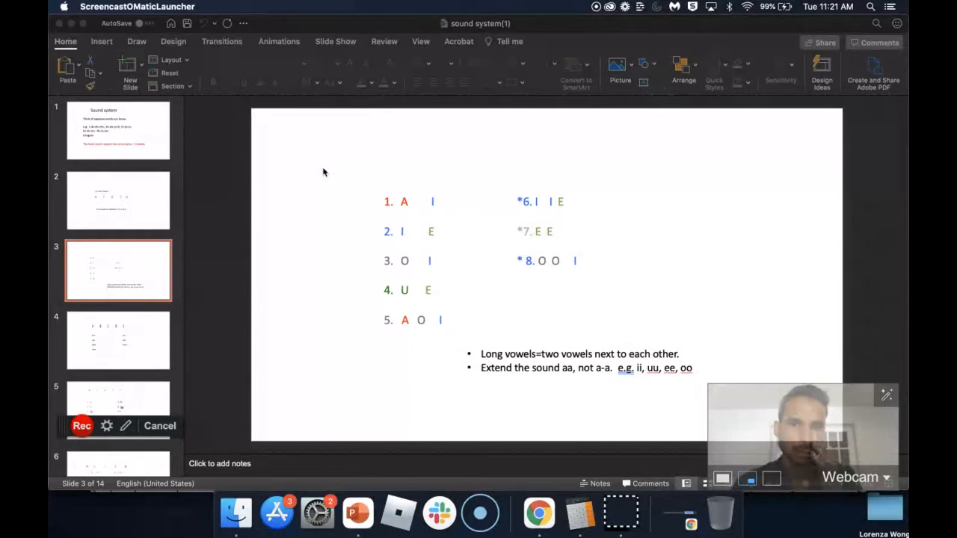
pyautogui.click(333, 45)
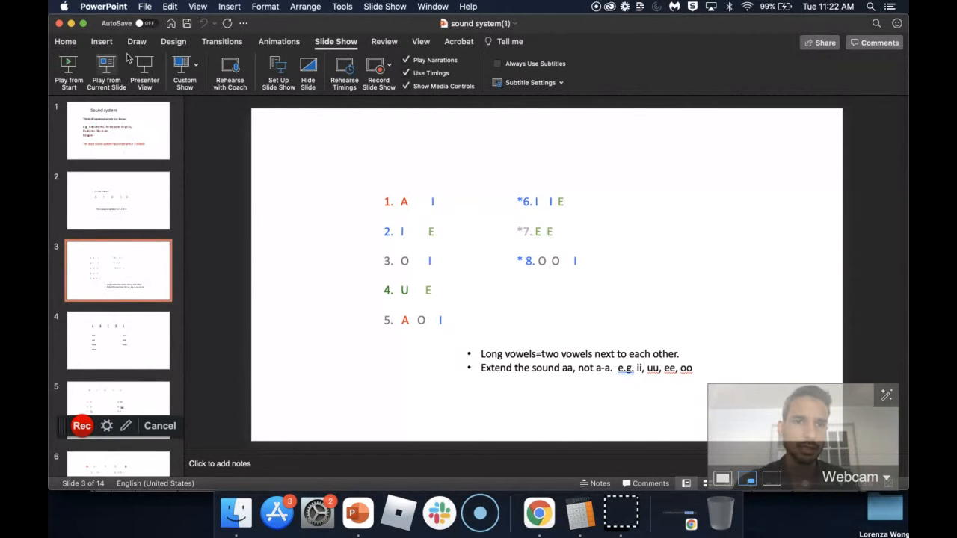
pyautogui.click(75, 68)
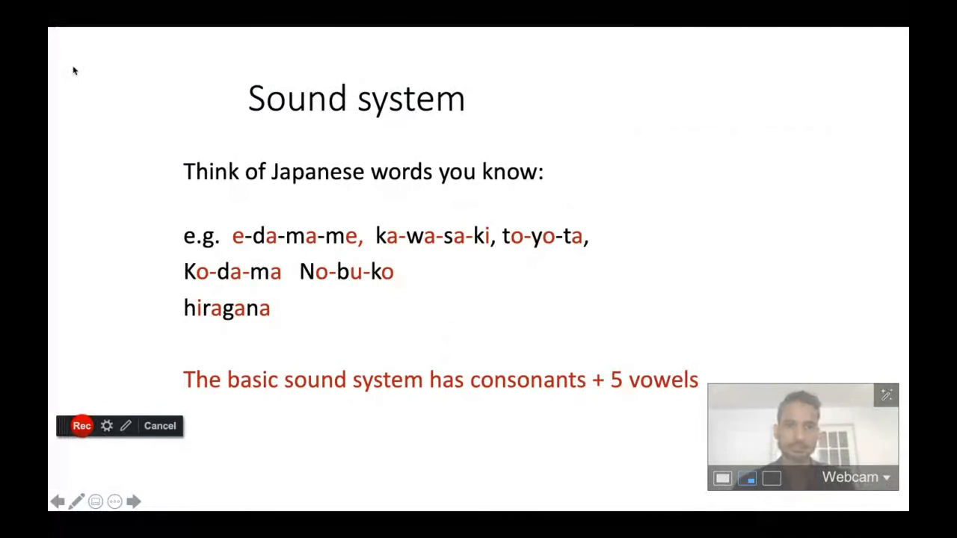
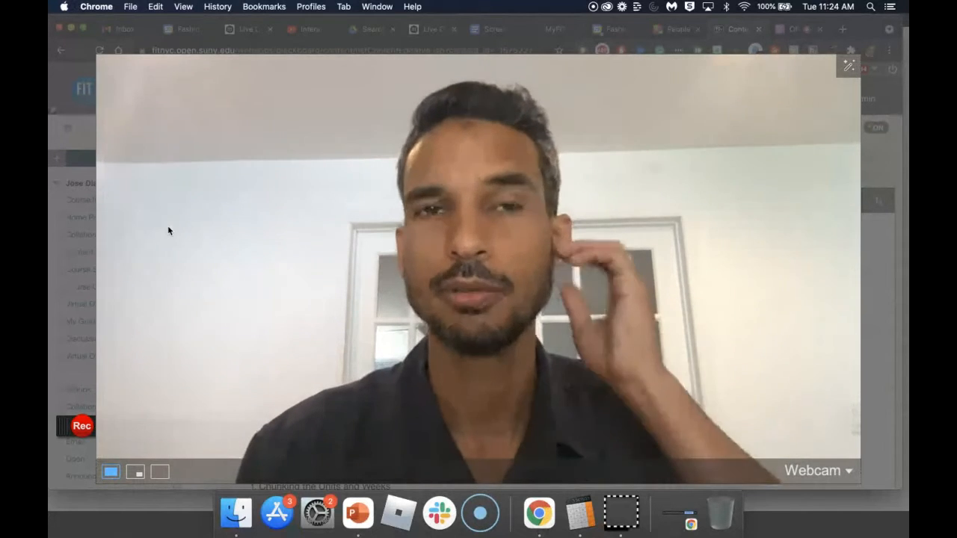
# Quit the Screencast-O-Matic recorder
pyautogui.click(169, 227)
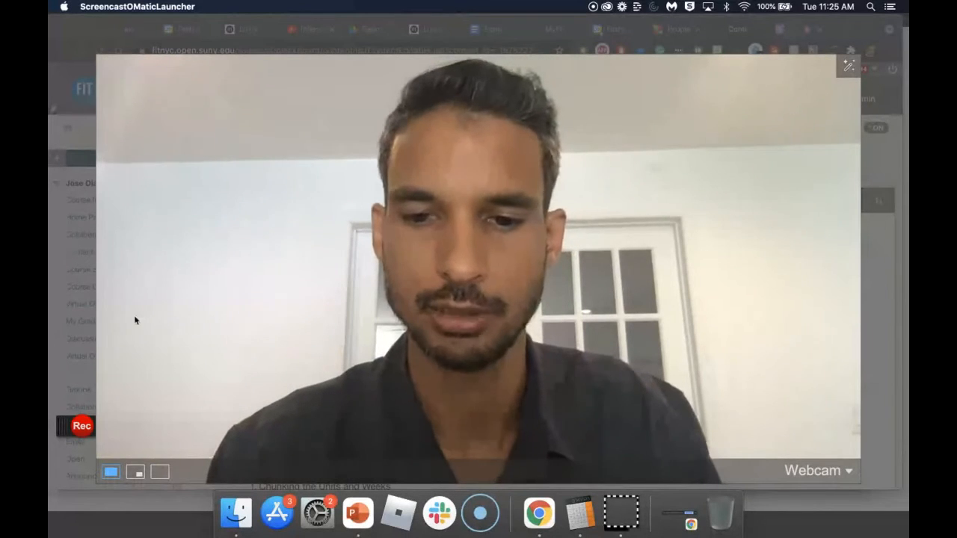
pyautogui.rightClick(619, 523)
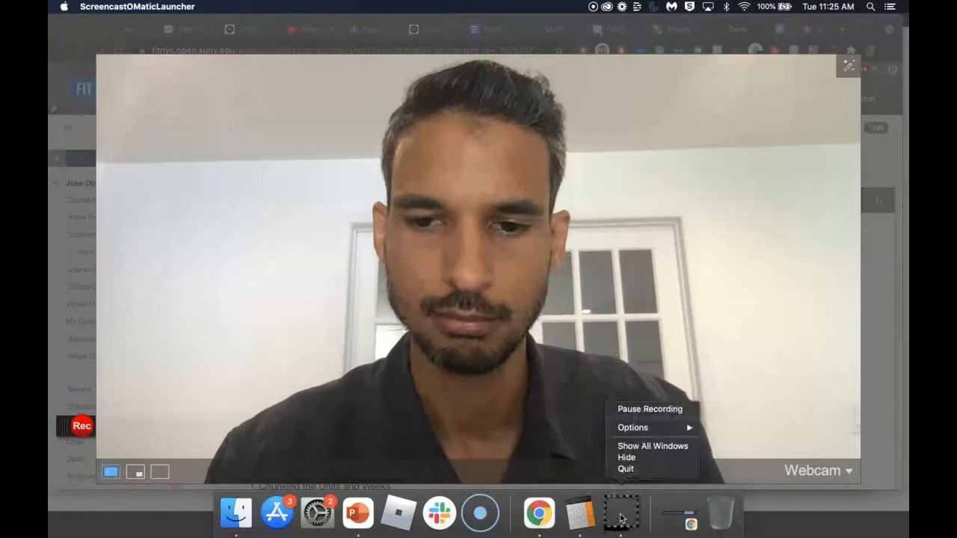
pyautogui.click(628, 469)
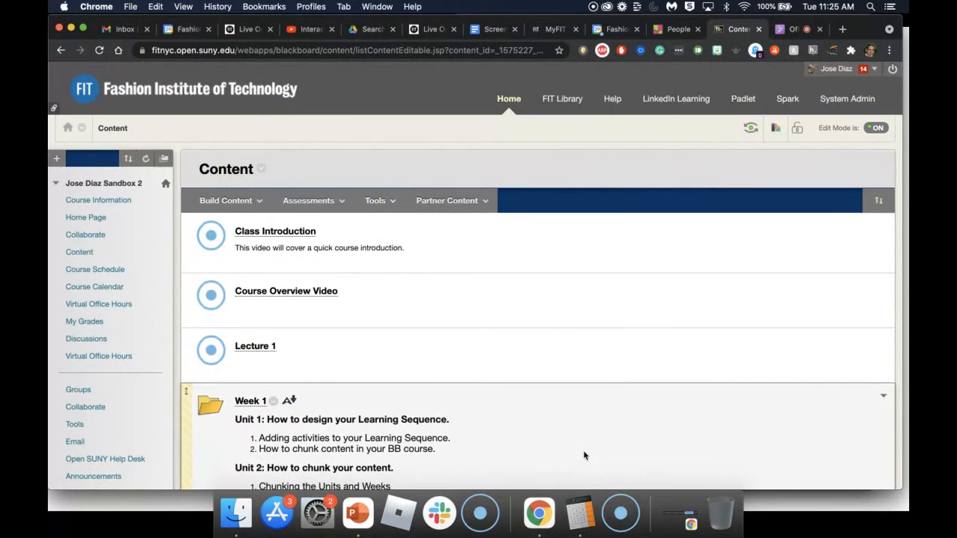
# Look over the items in the Content list and switch back to the Collaborate session
pyautogui.scroll(-3, 584, 434)
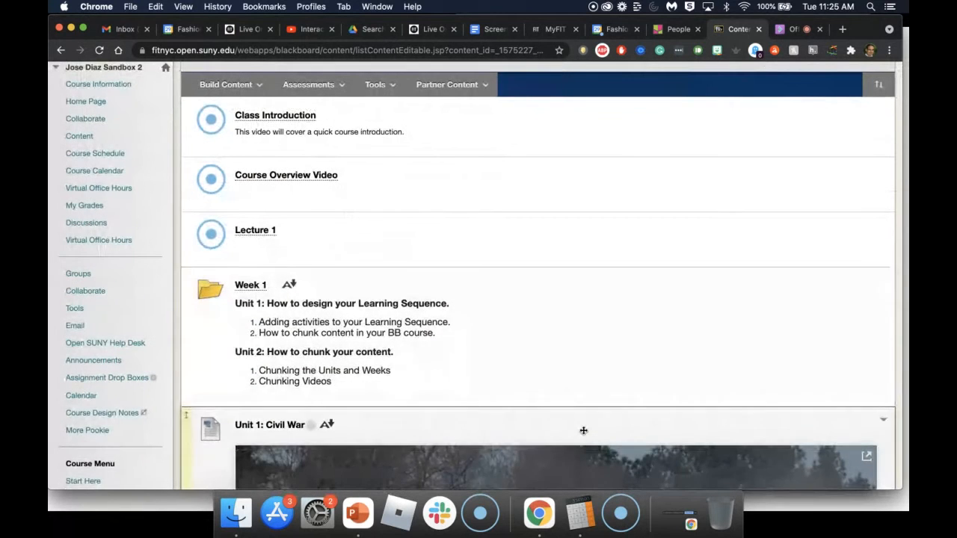
pyautogui.scroll(2, 584, 434)
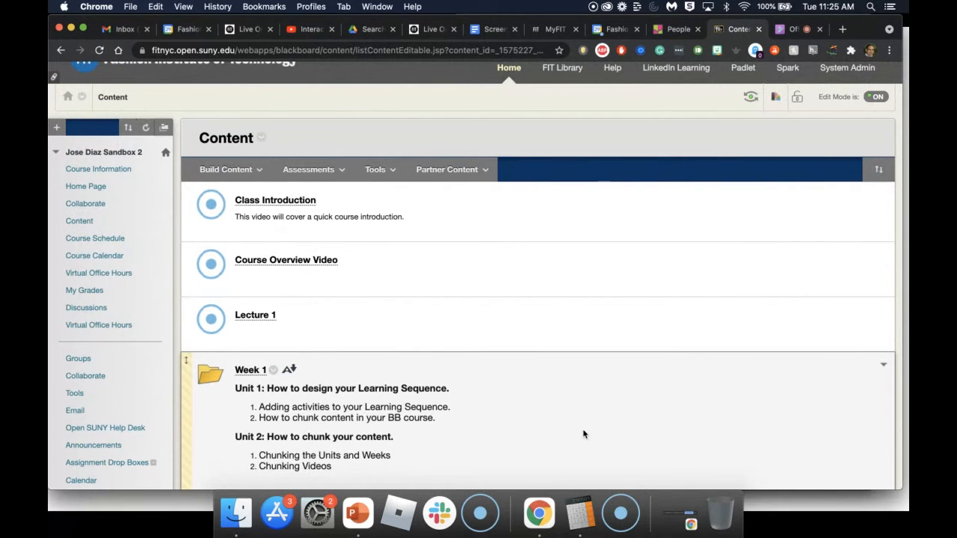
pyautogui.click(794, 30)
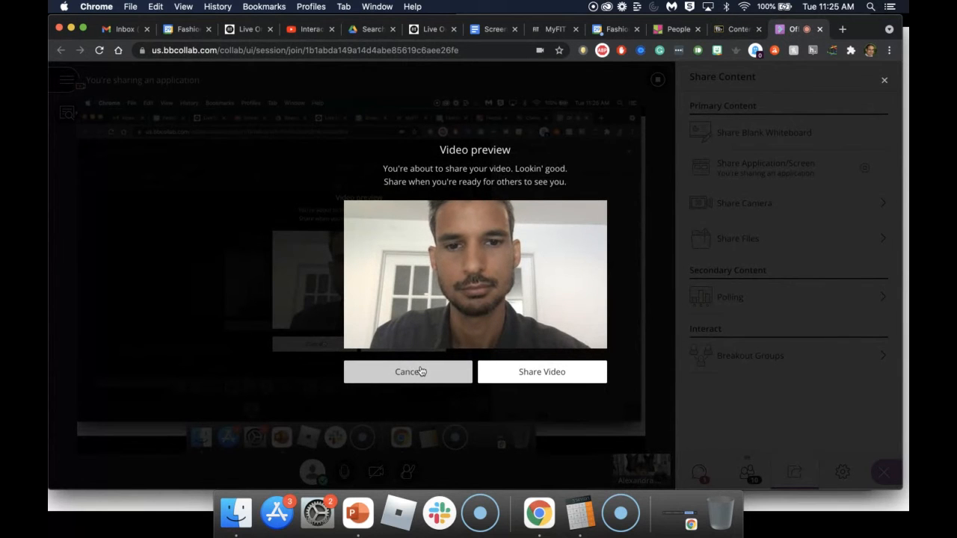
# Share the webcam video in the Collaborate session and open the Everyone chat
pyautogui.click(543, 370)
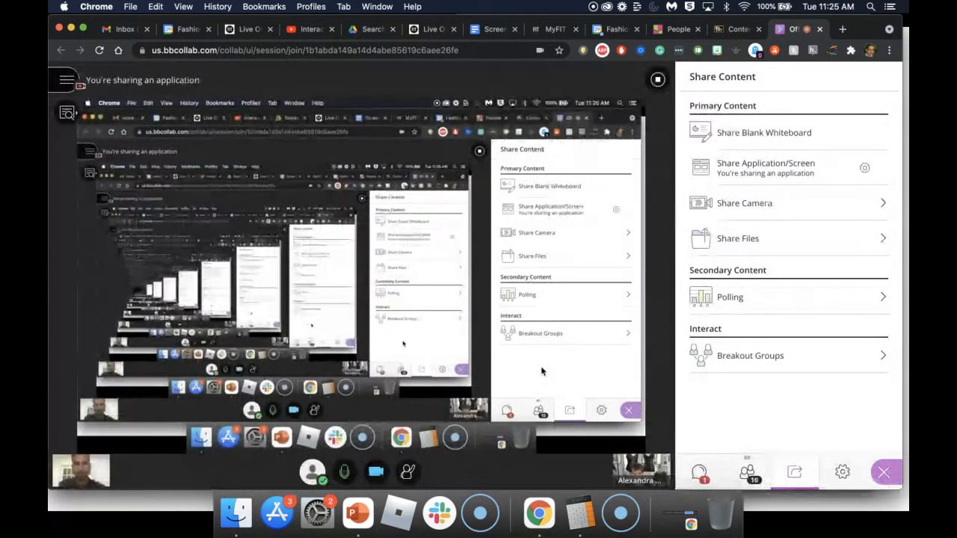
pyautogui.click(699, 472)
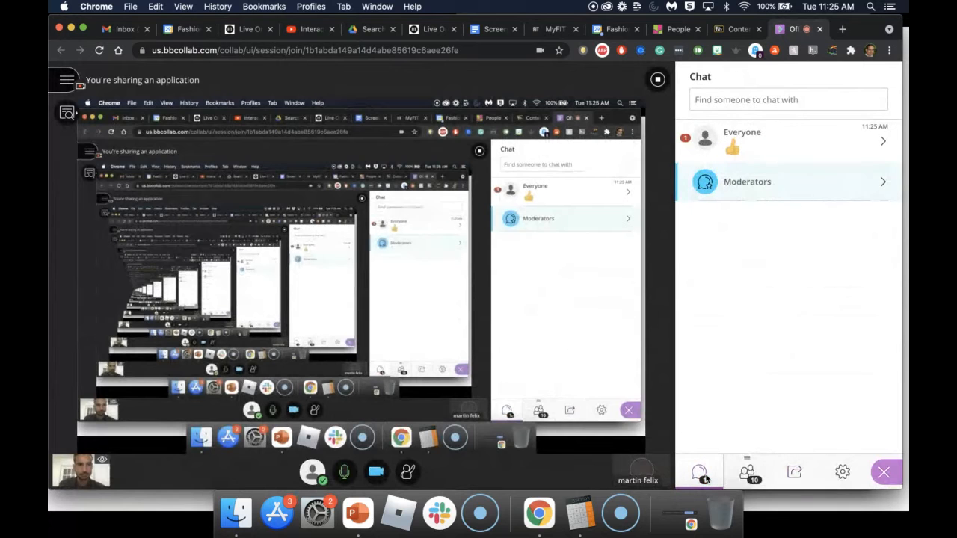
pyautogui.click(783, 151)
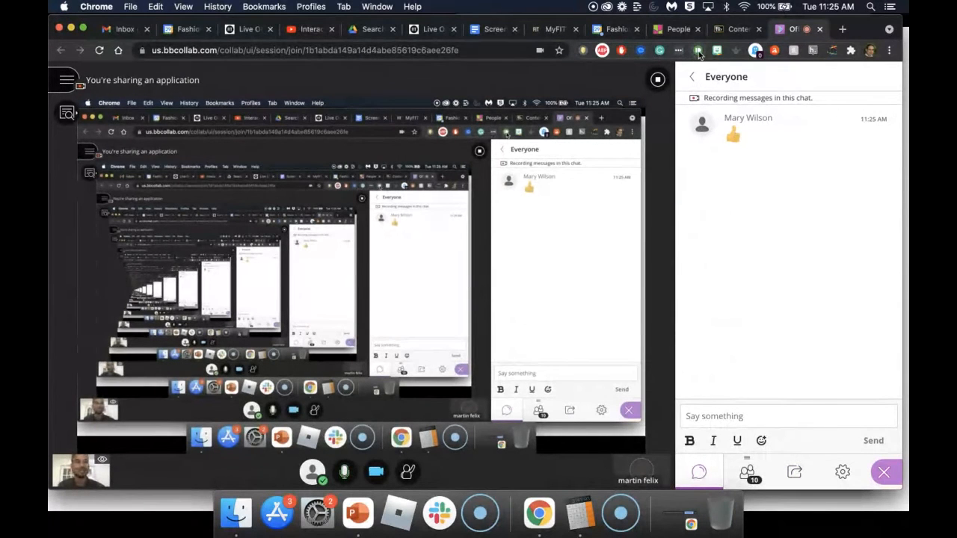
# Switch back to the course's Content page and open the Class Introduction item
pyautogui.click(724, 30)
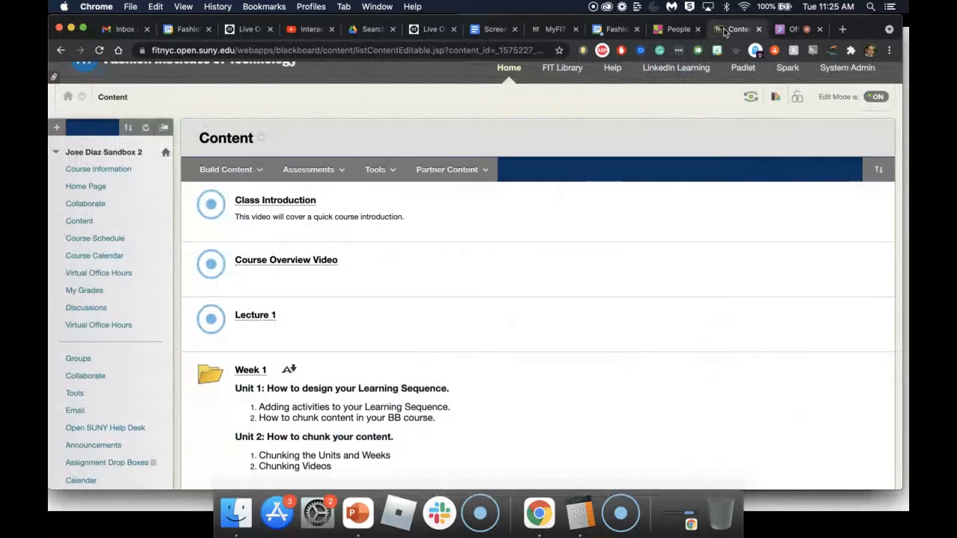
pyautogui.click(484, 181)
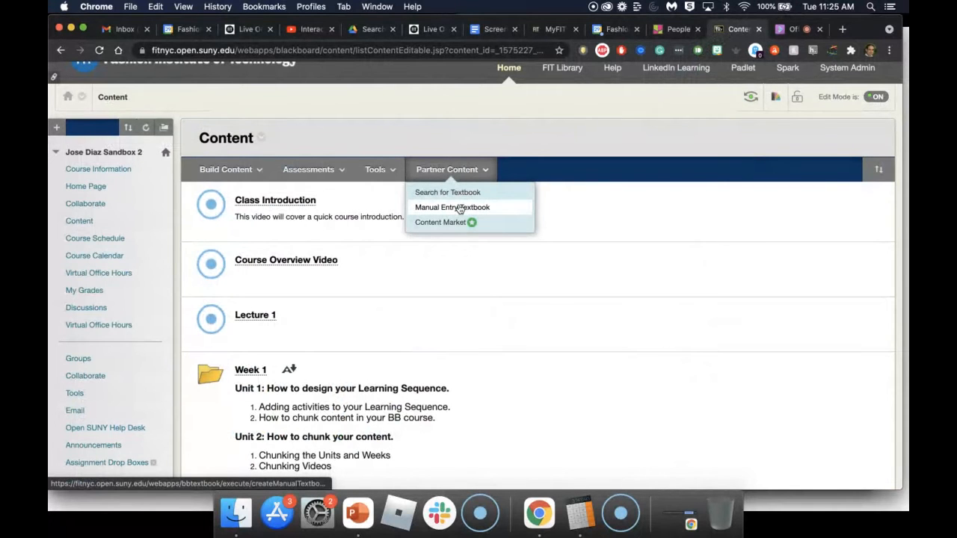
pyautogui.rightClick(588, 527)
pyautogui.click(586, 469)
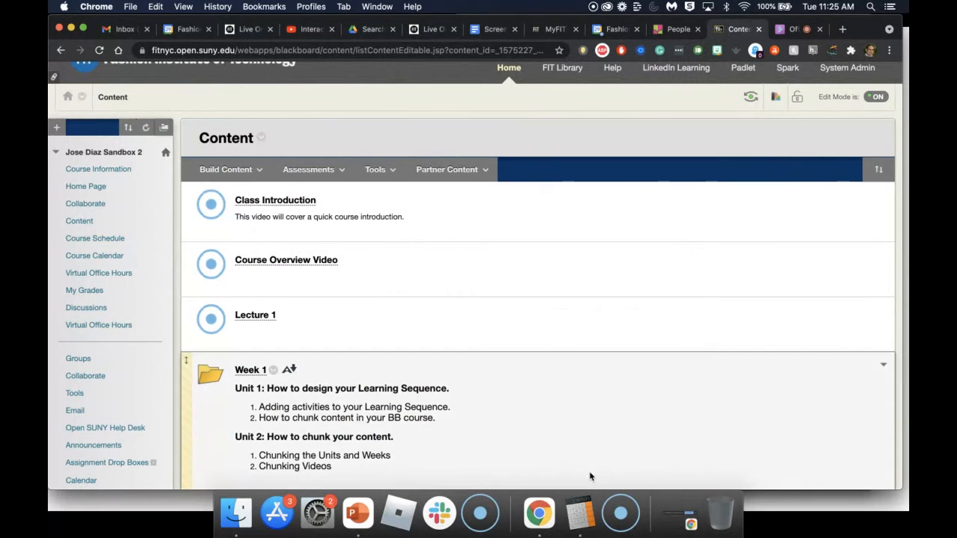
pyautogui.click(217, 169)
pyautogui.scroll(-1, 558, 277)
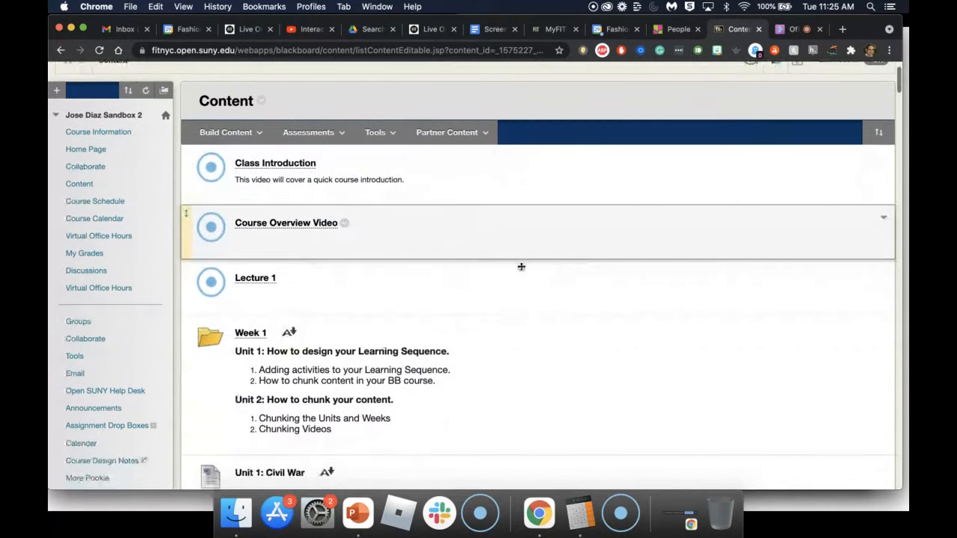
pyautogui.click(268, 165)
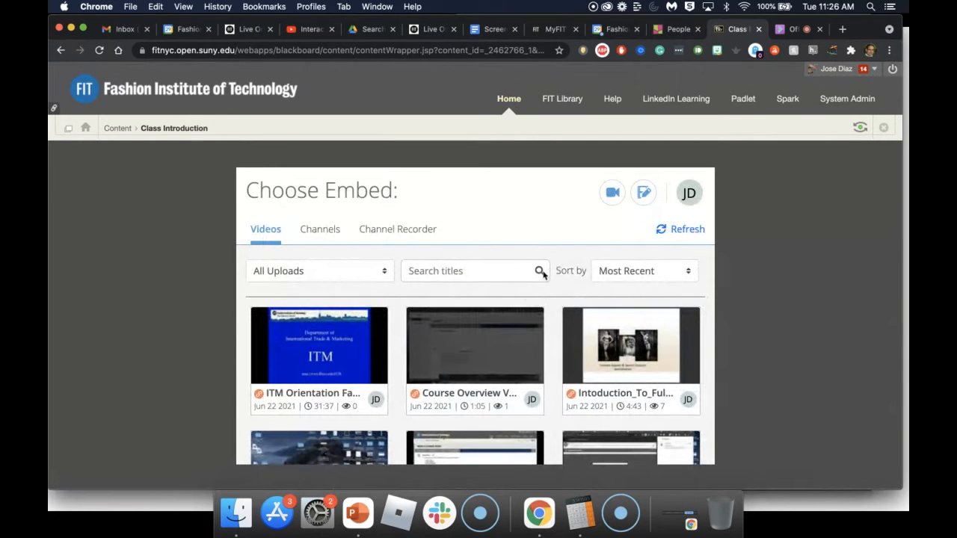
# Look through the uploaded videos, launch the recorder from Choose Embed and set the webcam to the small corner inset
pyautogui.scroll(-2, 380, 363)
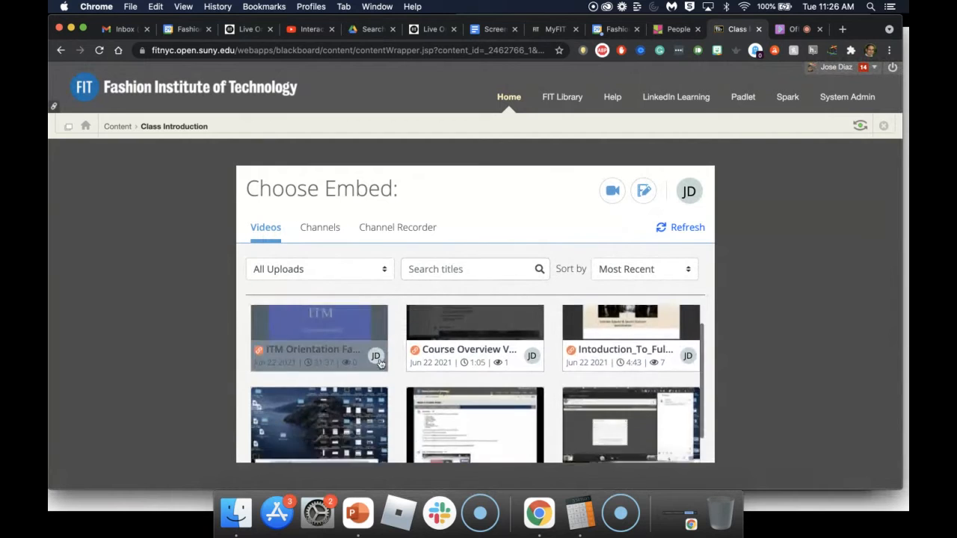
pyautogui.scroll(-1, 380, 362)
pyautogui.scroll(2, 475, 352)
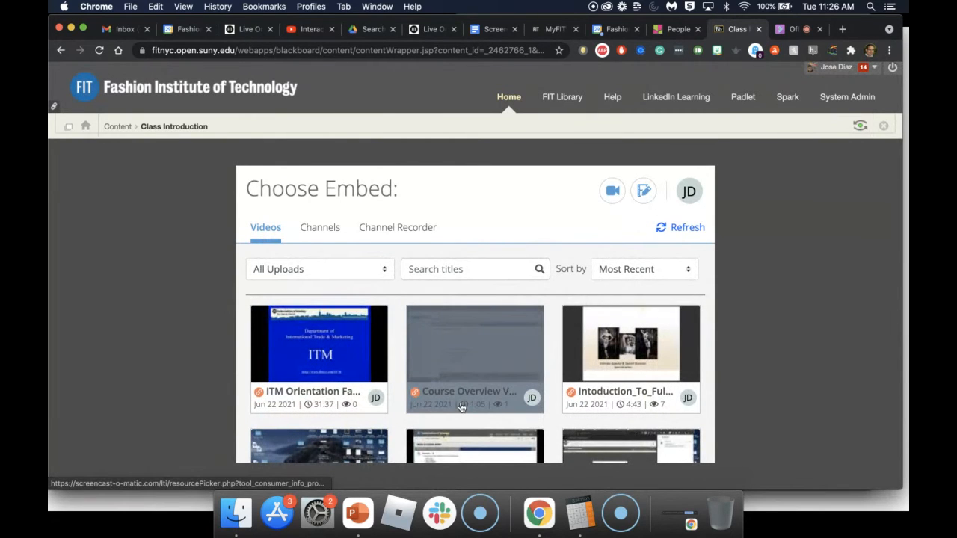
pyautogui.scroll(-5, 462, 407)
pyautogui.scroll(5, 472, 374)
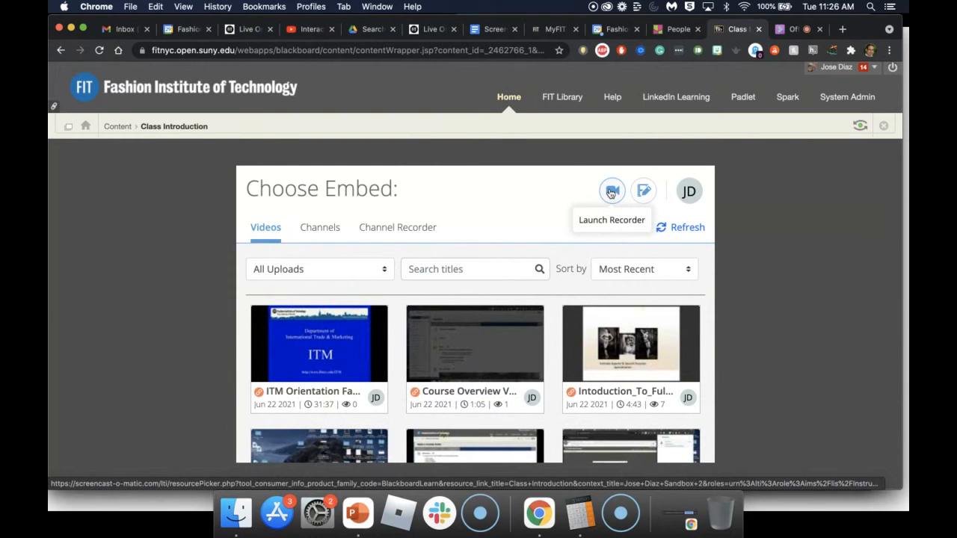
pyautogui.click(614, 190)
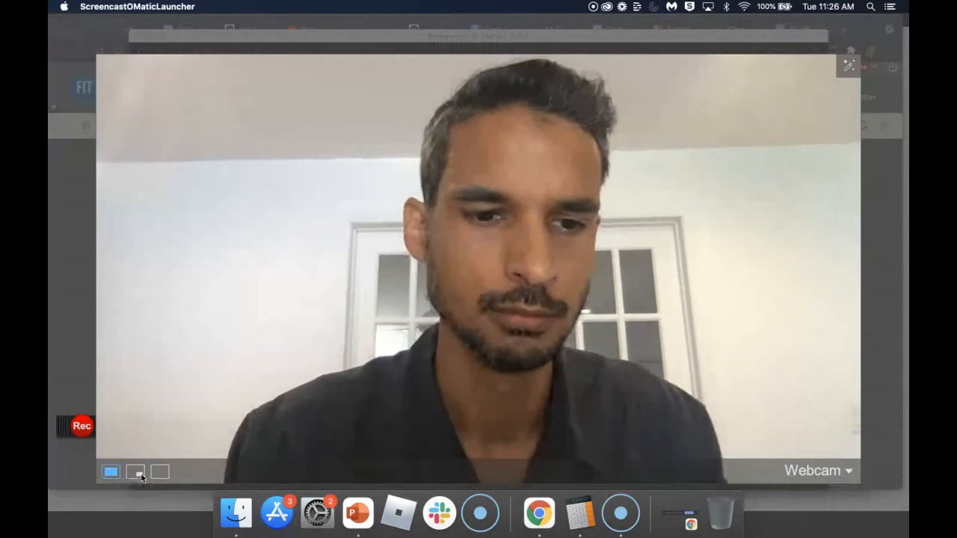
pyautogui.click(138, 474)
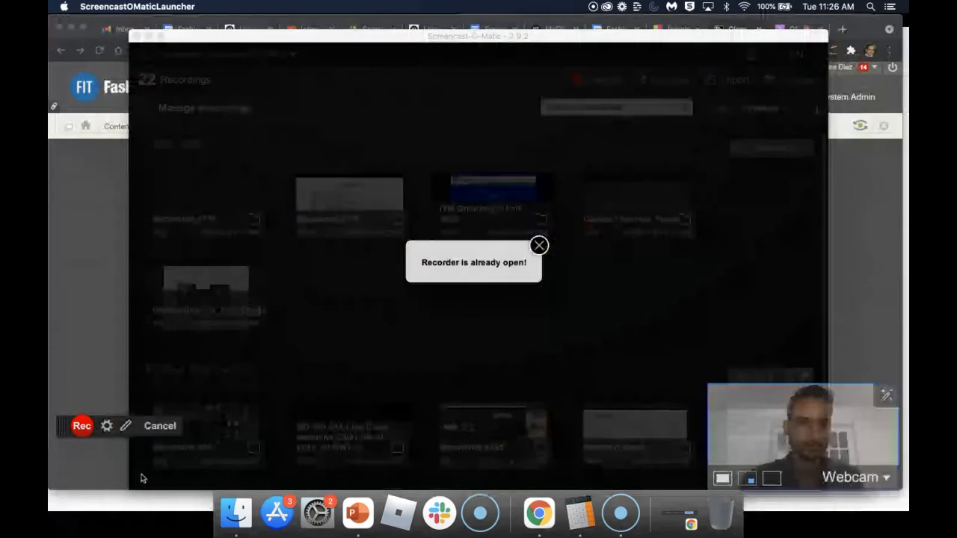
pyautogui.click(539, 246)
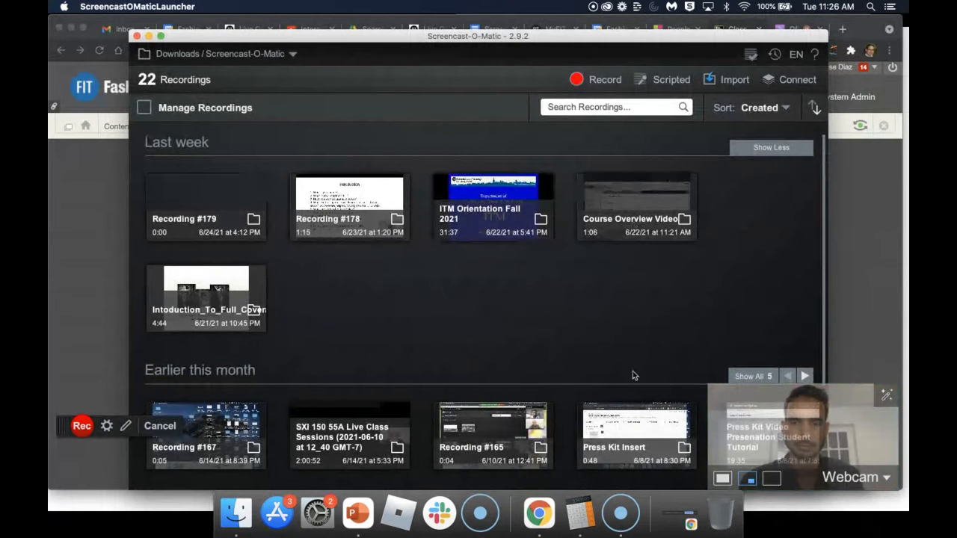
# Look over the saved recordings in the Screencast-O-Matic library and try to start a new recording from there
pyautogui.click(620, 515)
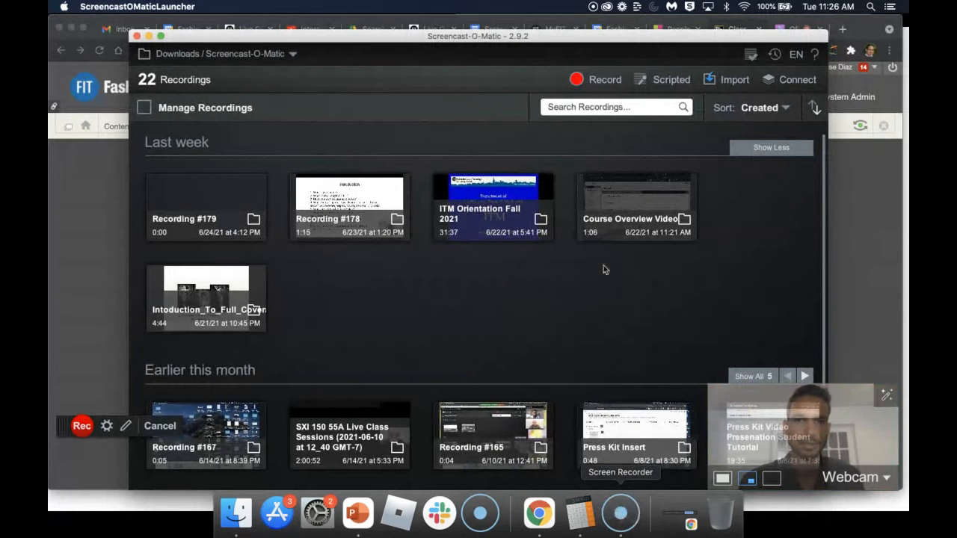
pyautogui.click(582, 81)
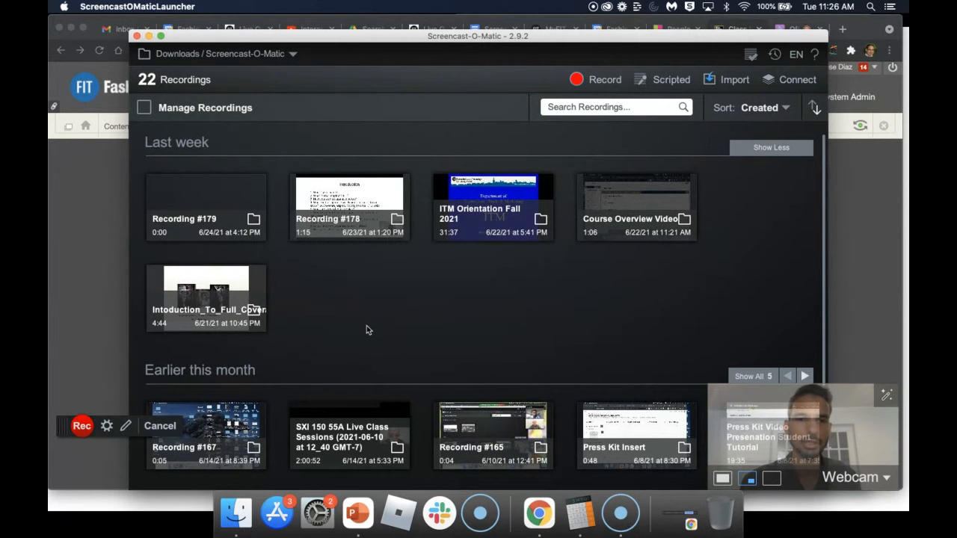
pyautogui.scroll(-3, 366, 327)
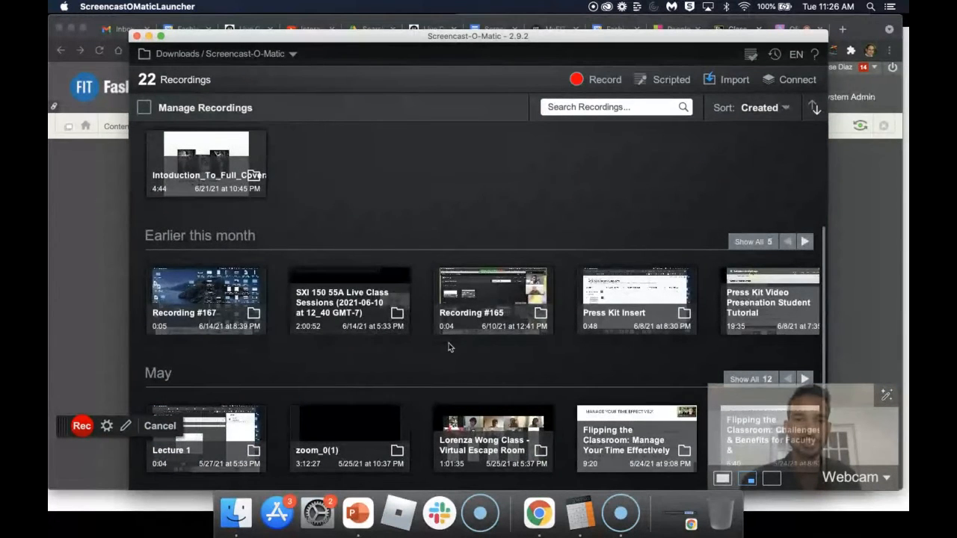
pyautogui.scroll(3, 449, 346)
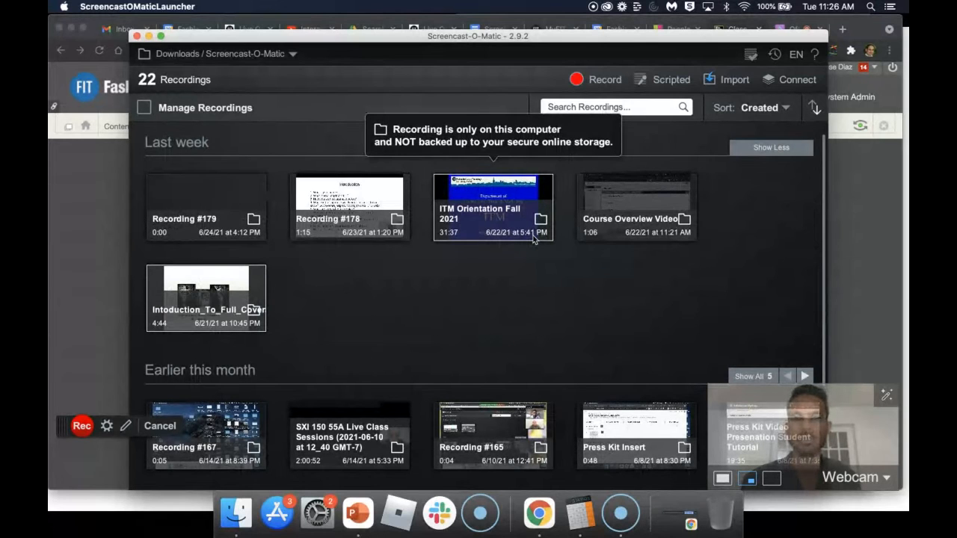
pyautogui.click(589, 81)
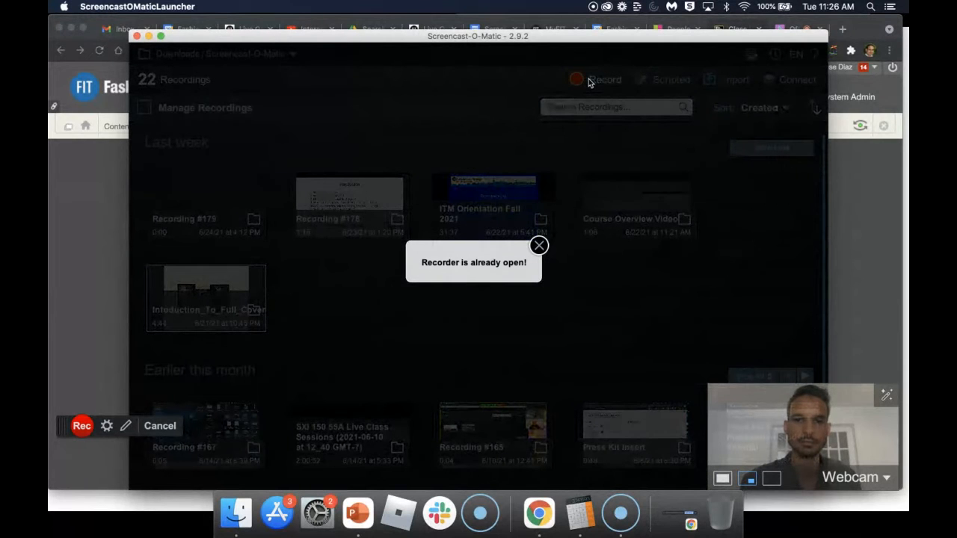
pyautogui.click(540, 245)
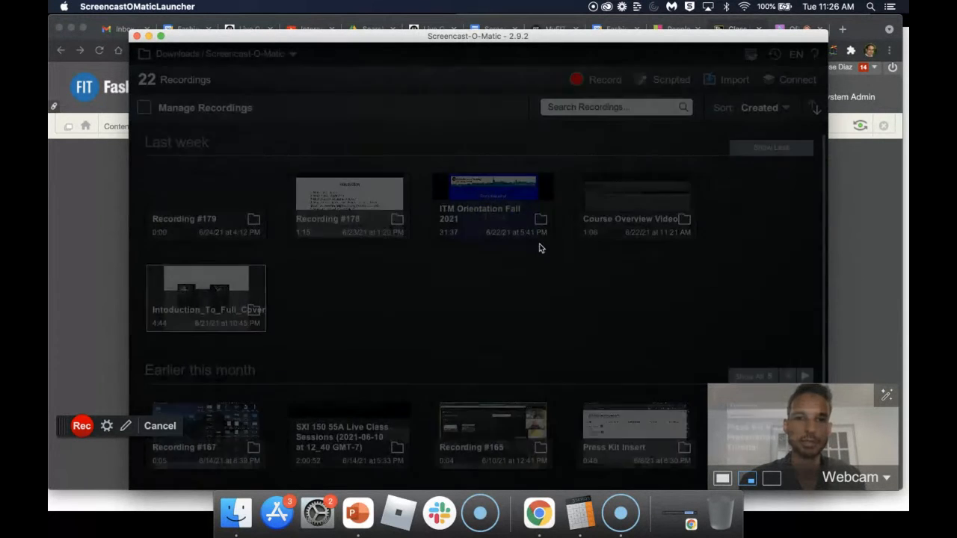
# Minimize the Screencast-O-Matic library window and move the recording controls down into the screen's lower-left corner
pyautogui.moveTo(62, 427); pyautogui.dragTo(61, 456)
pyautogui.click(148, 36)
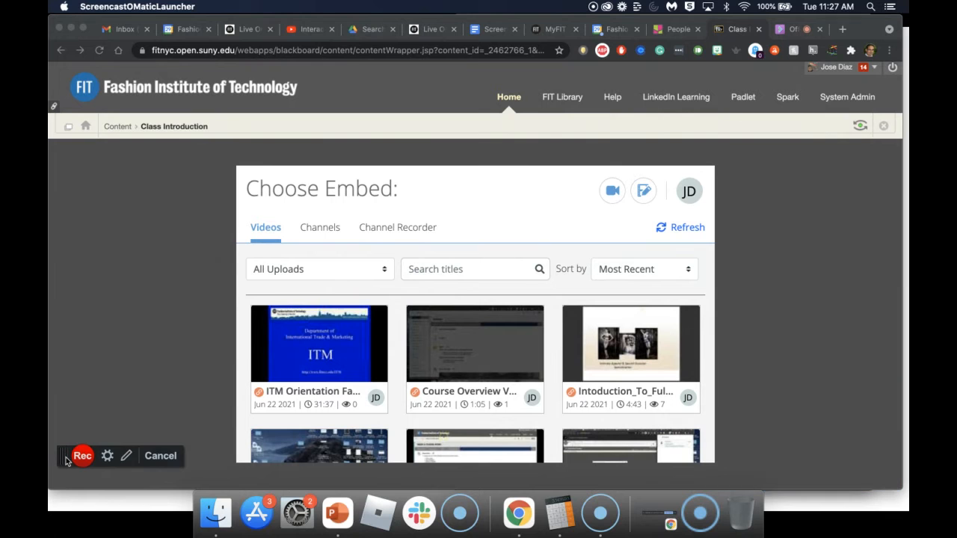
pyautogui.moveTo(65, 460); pyautogui.dragTo(73, 363)
pyautogui.moveTo(104, 233); pyautogui.dragTo(60, 504)
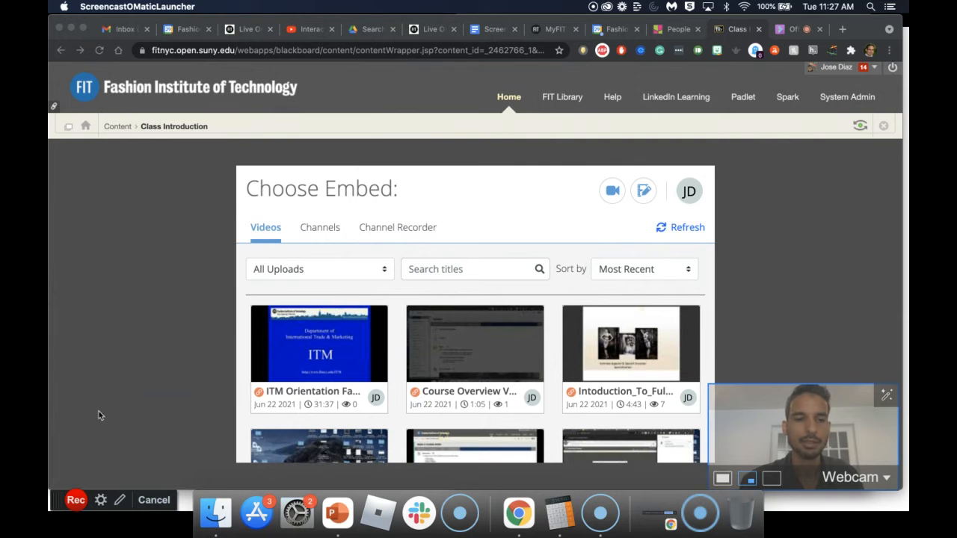
# Review the Record settings for source, time, size and audio, and shift the recording controls slightly upward
pyautogui.click(101, 500)
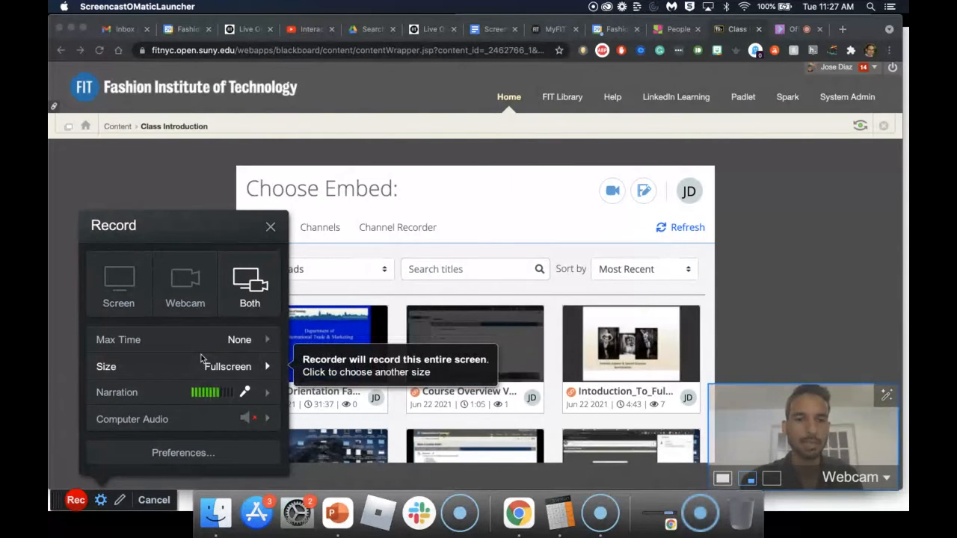
pyautogui.click(271, 227)
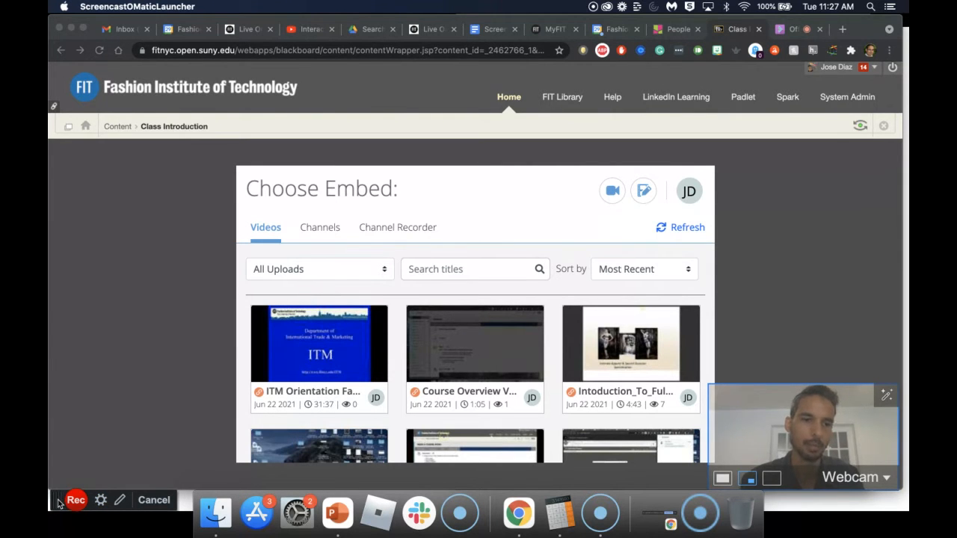
pyautogui.moveTo(58, 503)
pyautogui.mouseDown()
pyautogui.moveTo(53, 413)
pyautogui.moveTo(61, 498)
pyautogui.mouseUp()
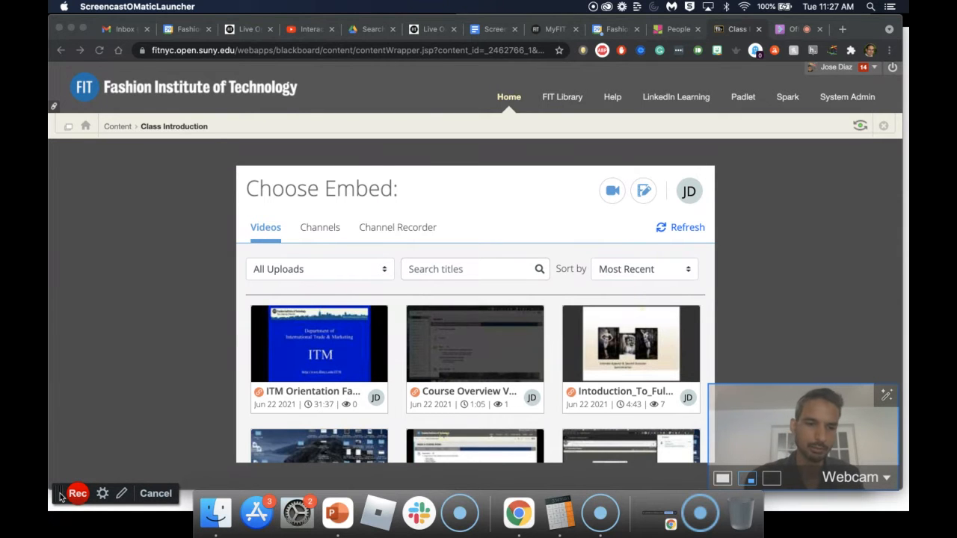
pyautogui.click(102, 494)
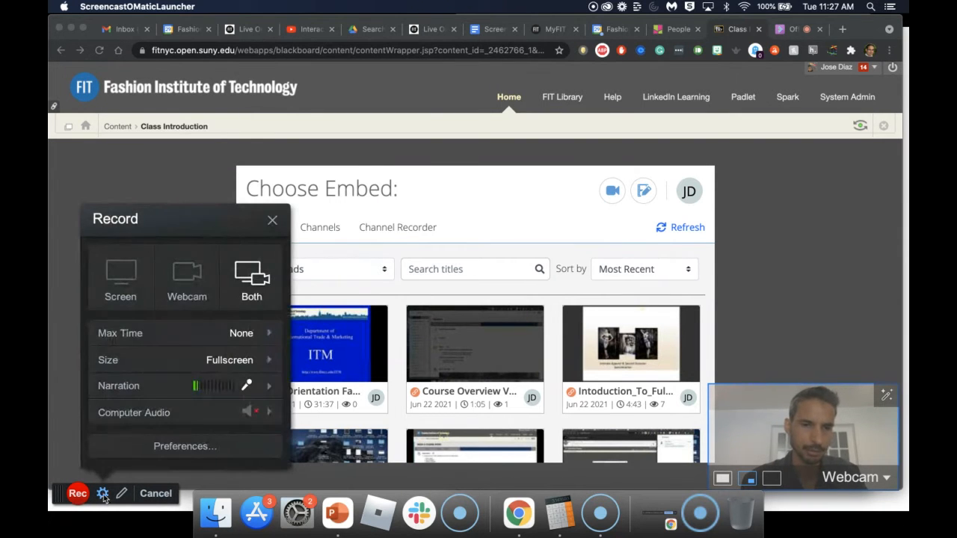
pyautogui.click(273, 220)
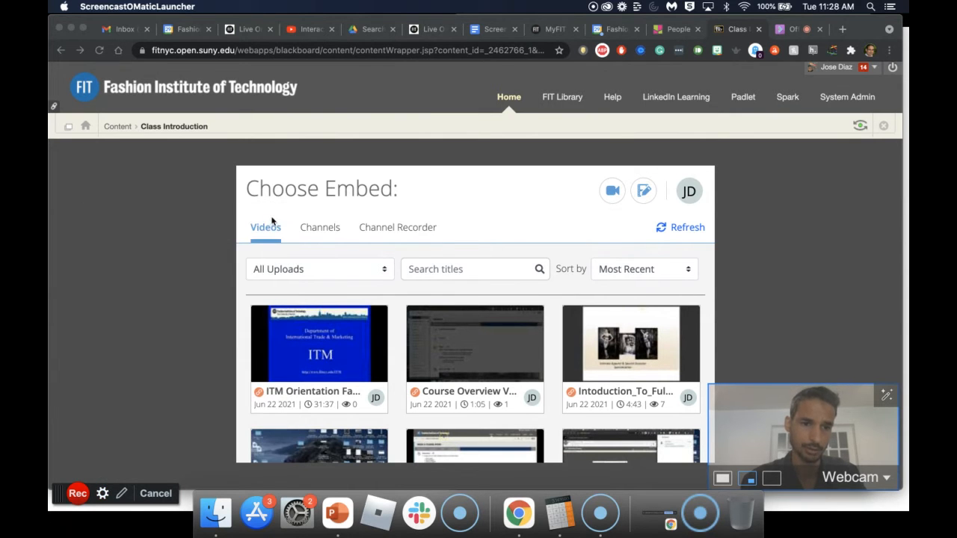
# Set the maximum recording time to 7 minutes in the Record settings and change it to 10 minutes
pyautogui.click(103, 495)
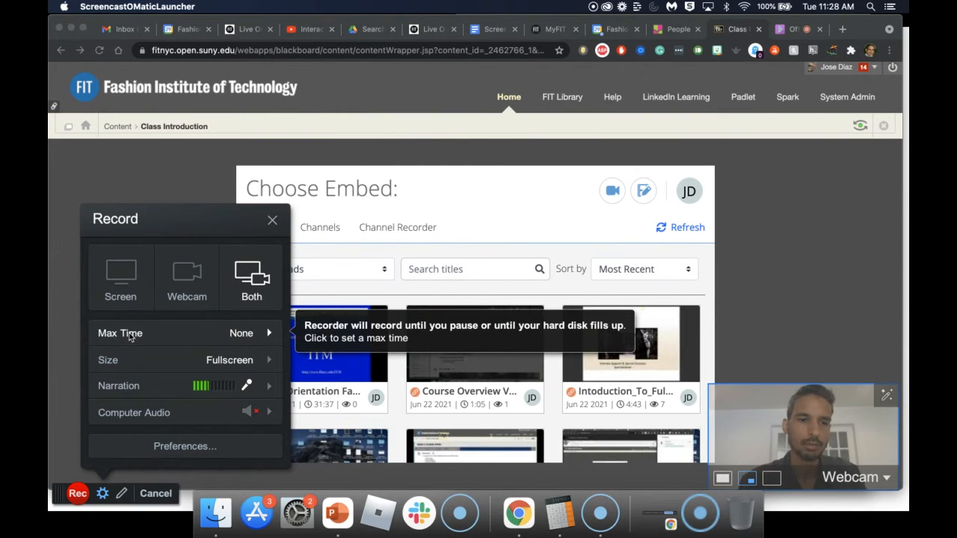
pyautogui.click(256, 338)
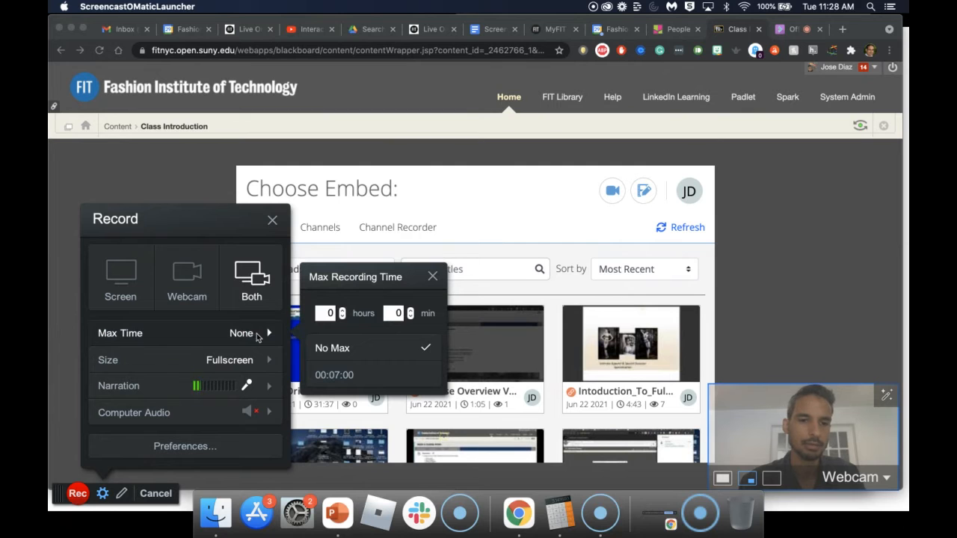
pyautogui.click(340, 378)
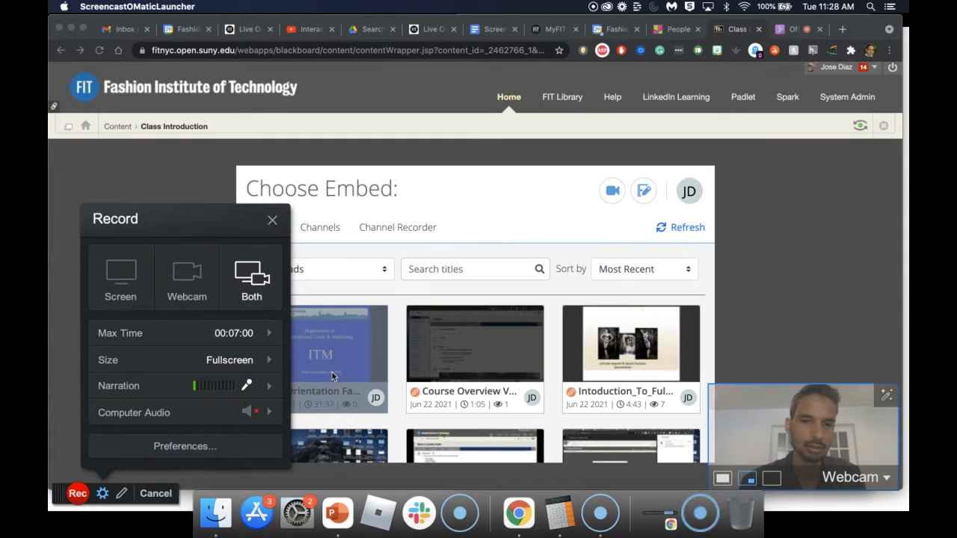
pyautogui.click(257, 337)
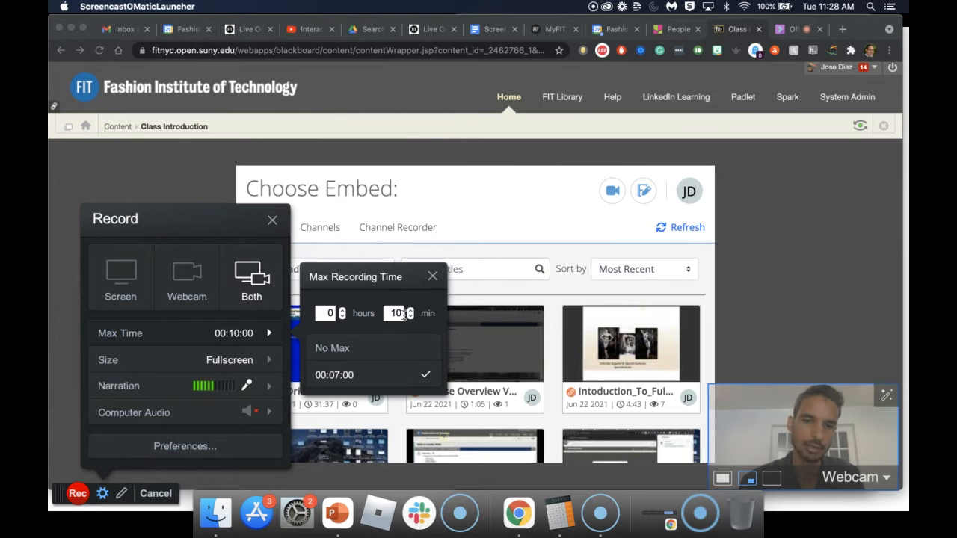
pyautogui.click(433, 276)
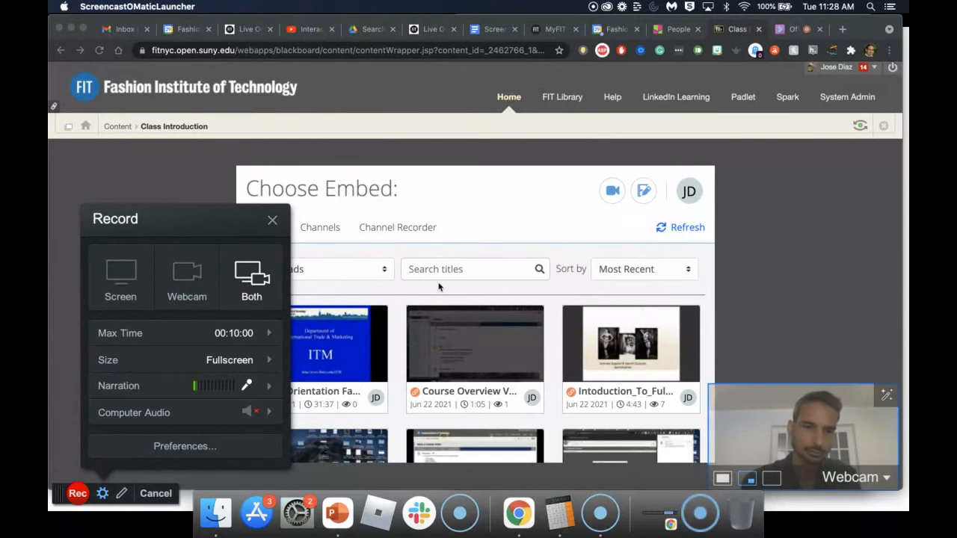
# Remove the maximum recording time limit and set the recording size to 720p in the Record settings
pyautogui.click(269, 334)
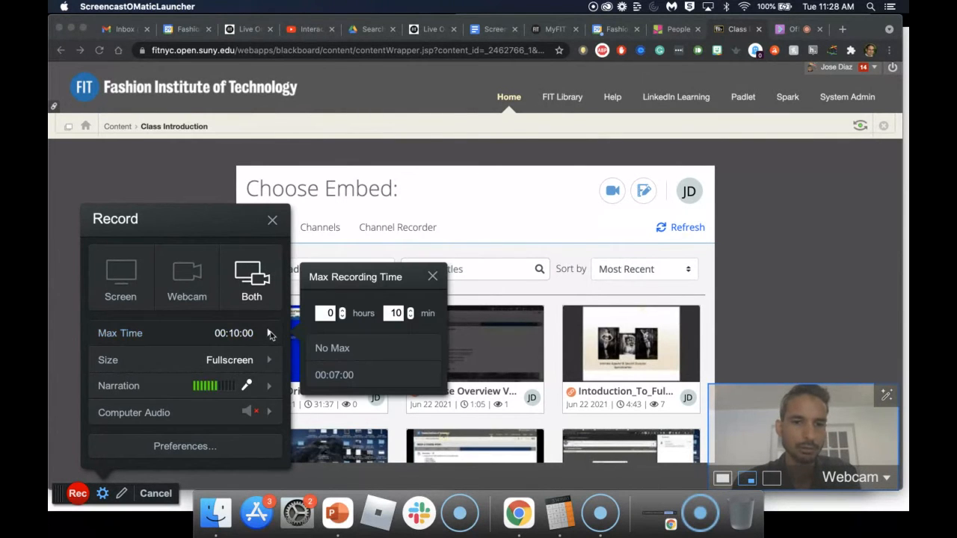
pyautogui.click(335, 350)
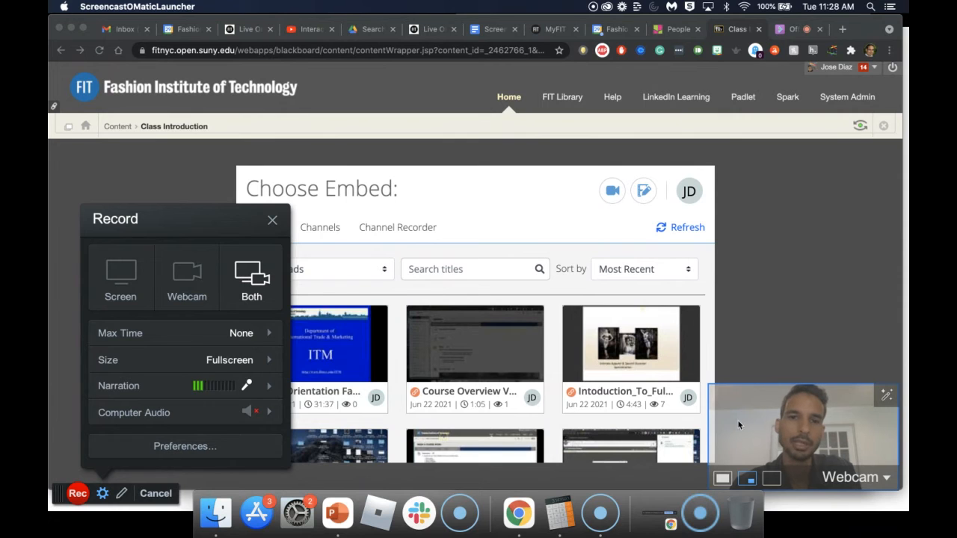
pyautogui.click(271, 362)
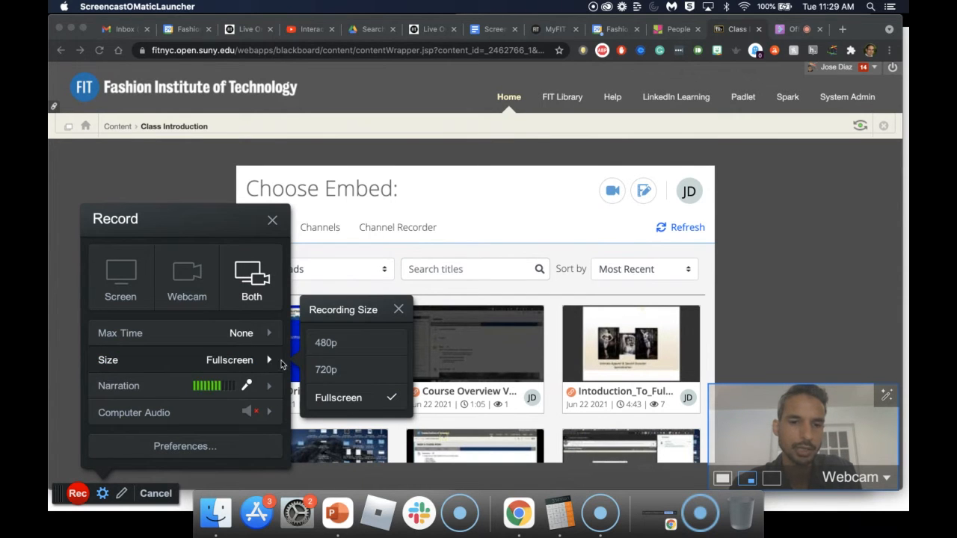
pyautogui.click(326, 371)
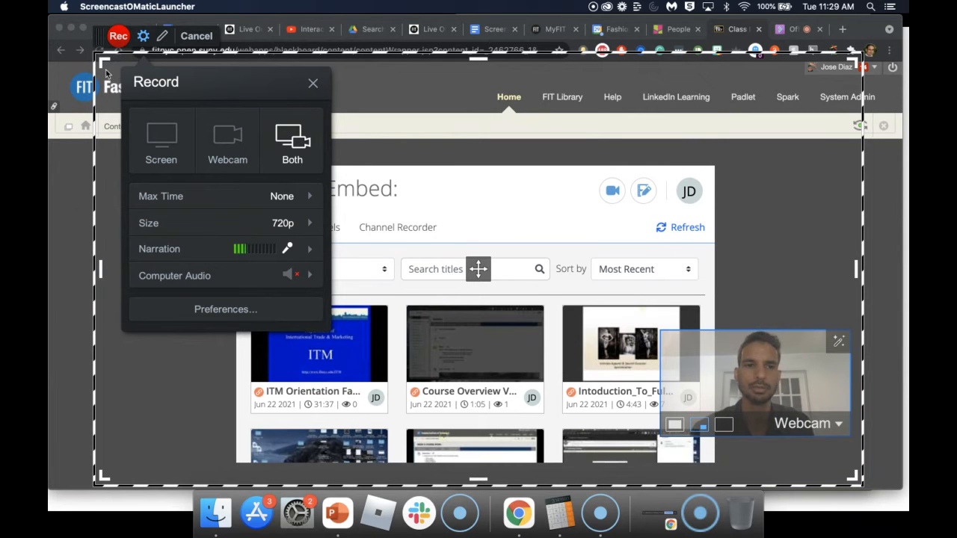
# Shrink the recording frame to 320 x 414 and move it to the empty area beside the Choose Embed page
pyautogui.moveTo(104, 60); pyautogui.dragTo(389, 180)
pyautogui.moveTo(511, 203); pyautogui.dragTo(671, 241)
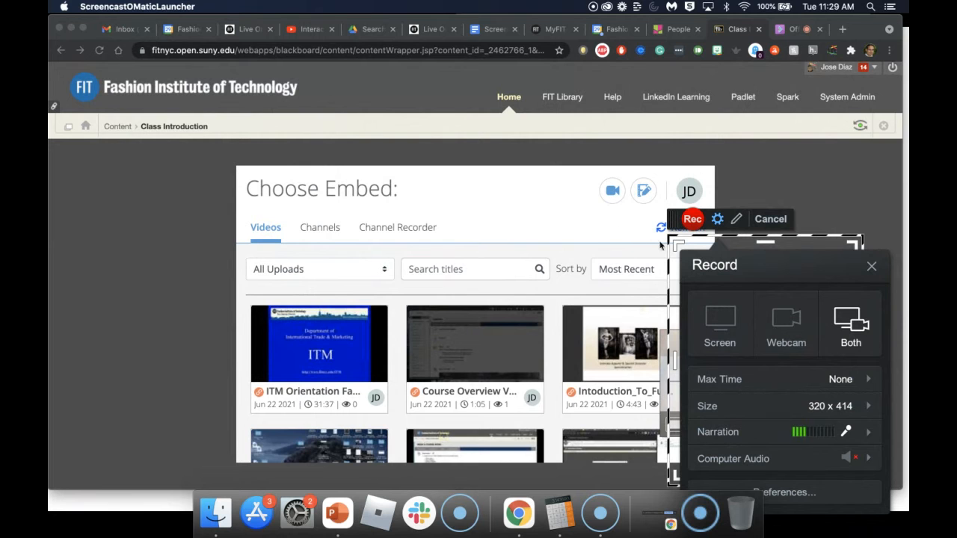
pyautogui.moveTo(673, 244); pyautogui.dragTo(58, 159)
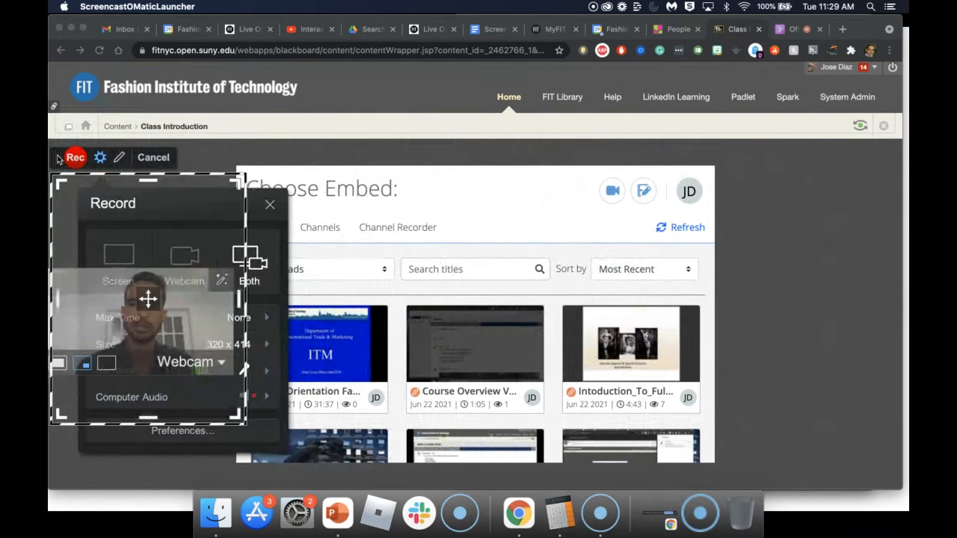
# Close and reopen the Record settings and set the recording size to Fullscreen
pyautogui.click(270, 205)
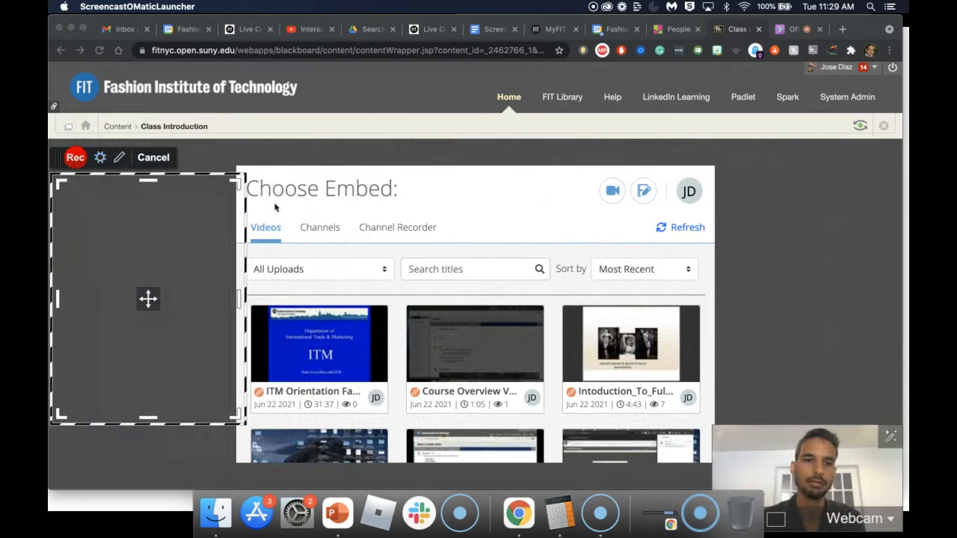
pyautogui.click(99, 157)
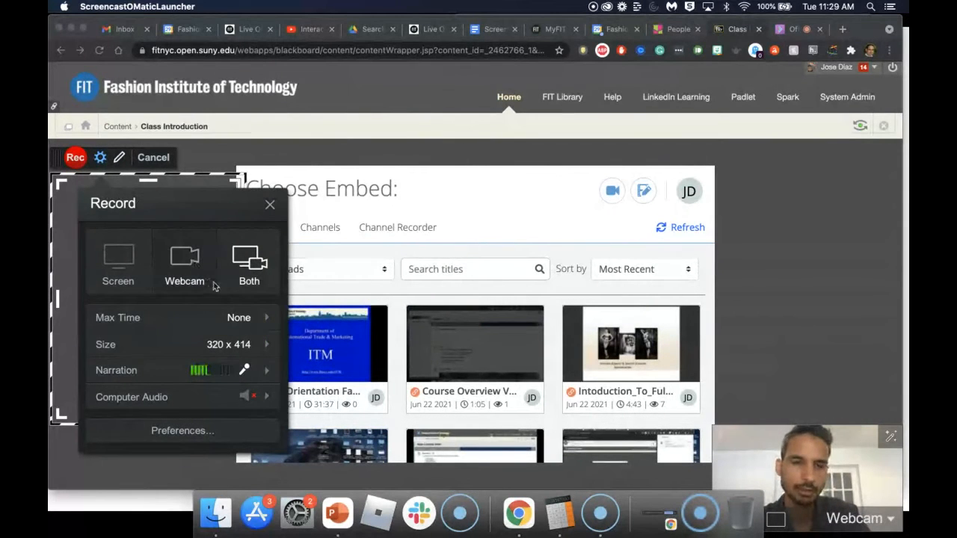
pyautogui.click(264, 346)
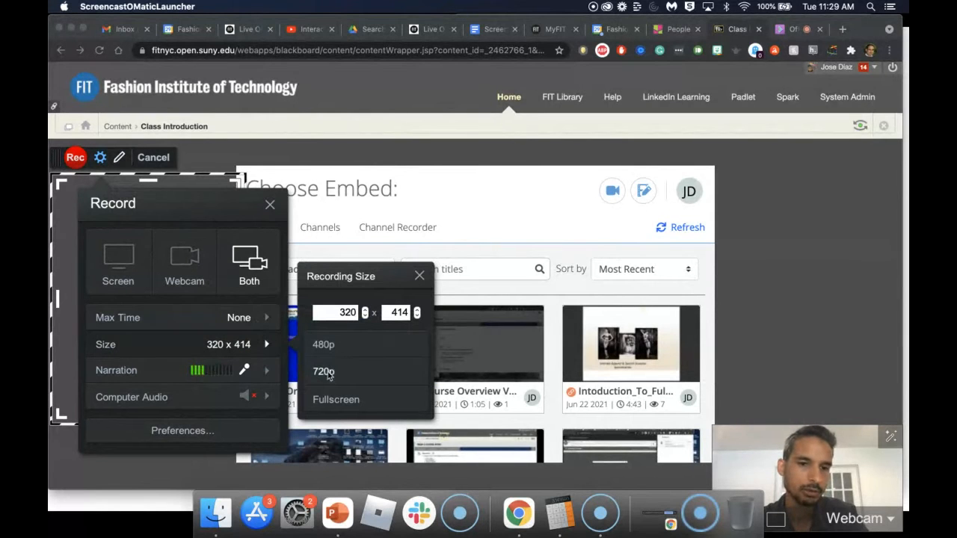
pyautogui.click(337, 401)
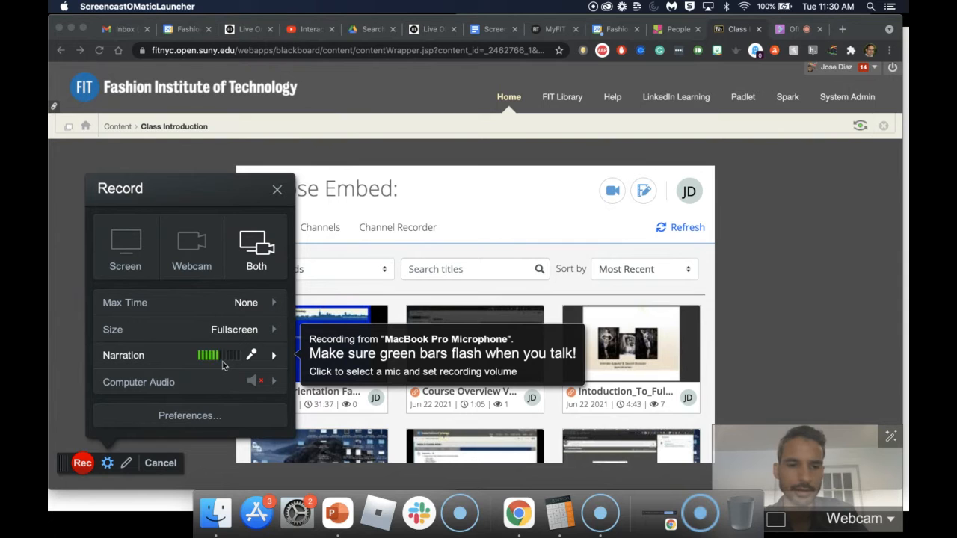
# Examine the microphone choices for narration and the options for recording computer sounds, and close the Record settings
pyautogui.click(273, 358)
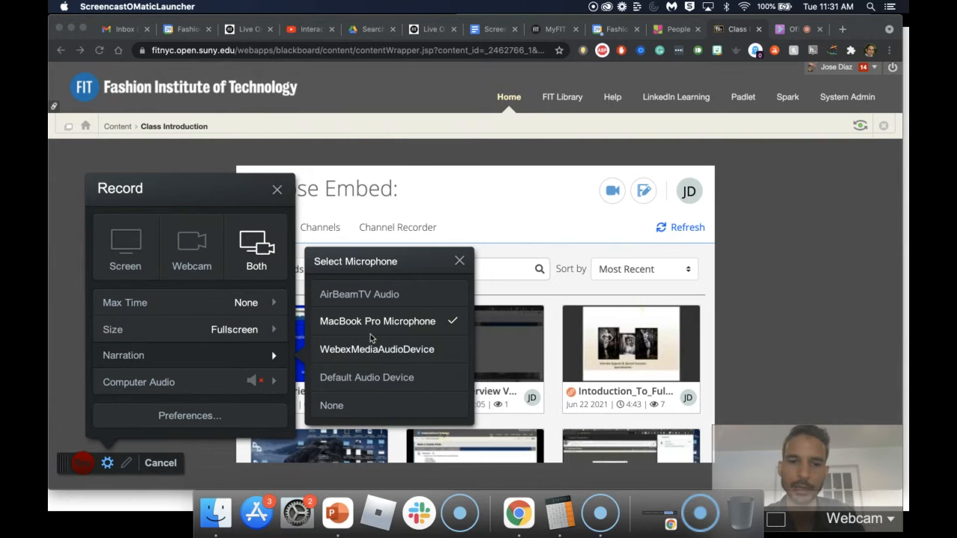
pyautogui.click(460, 261)
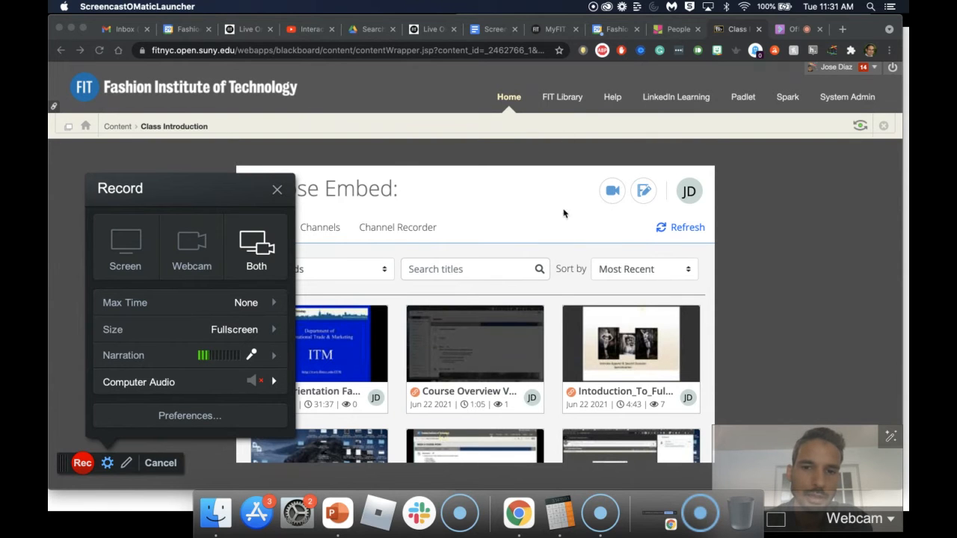
pyautogui.click(273, 382)
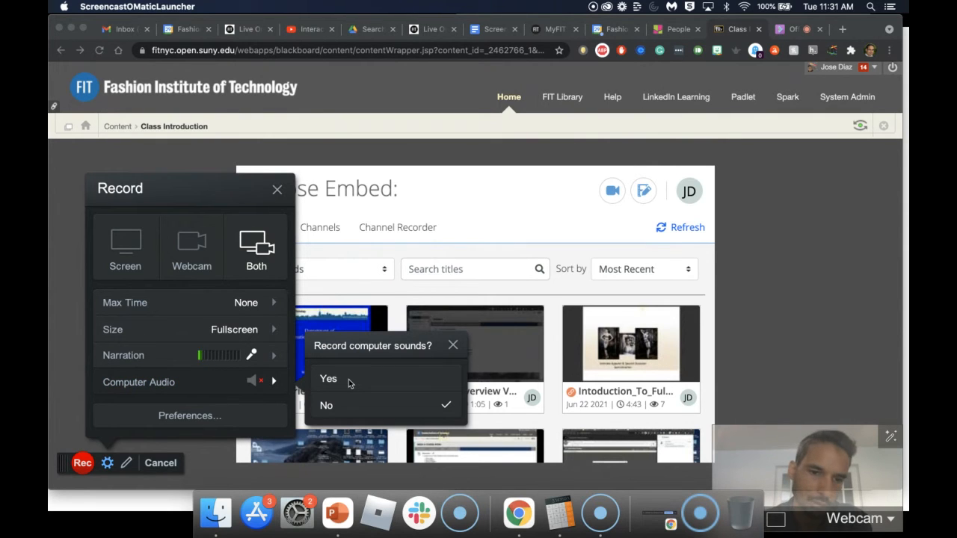
pyautogui.click(454, 345)
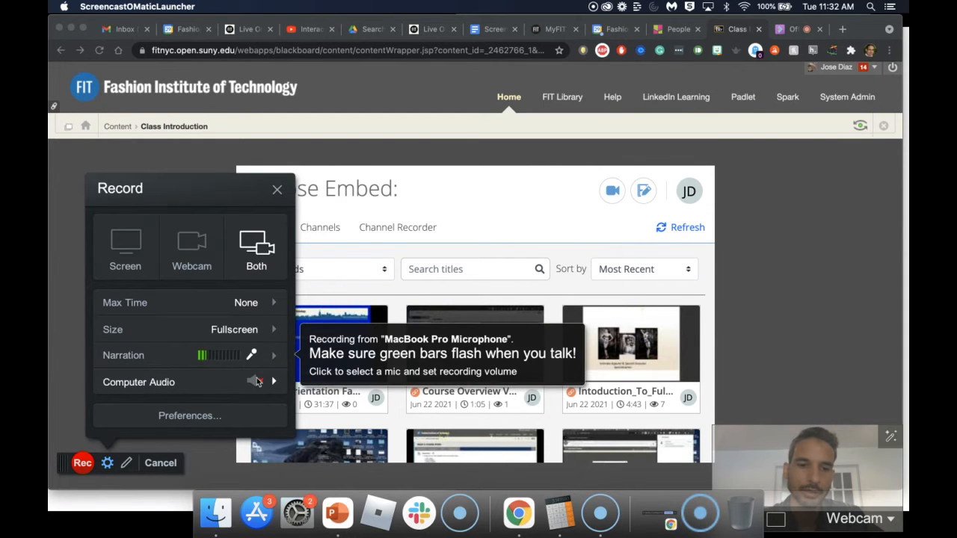
pyautogui.click(271, 383)
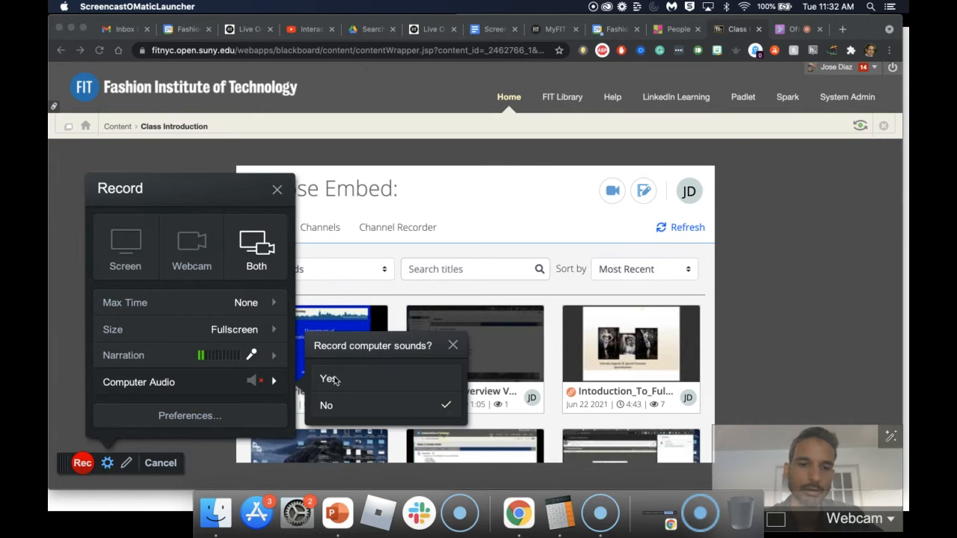
pyautogui.click(202, 384)
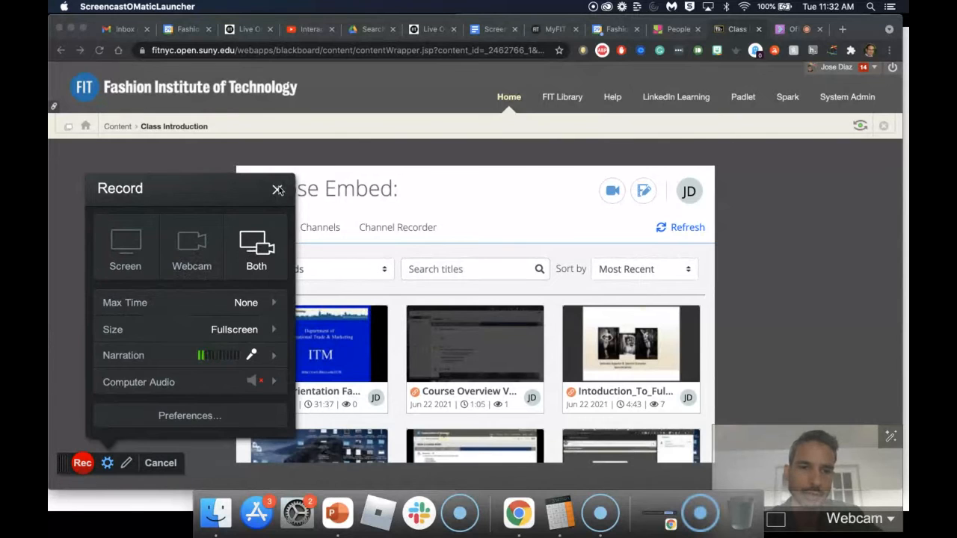
pyautogui.click(278, 190)
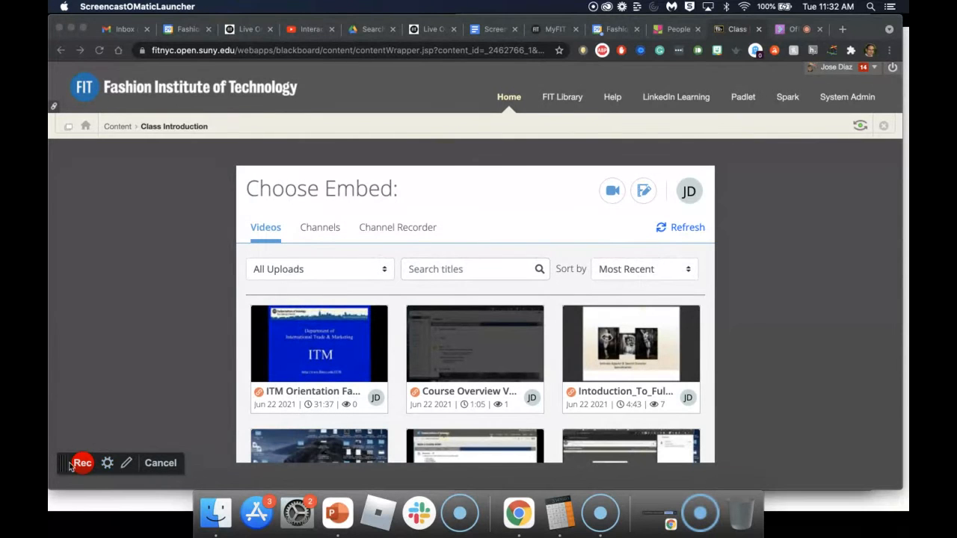
# Move the recording controls slightly down and switch to the PowerPoint slide show
pyautogui.moveTo(70, 466); pyautogui.dragTo(64, 487)
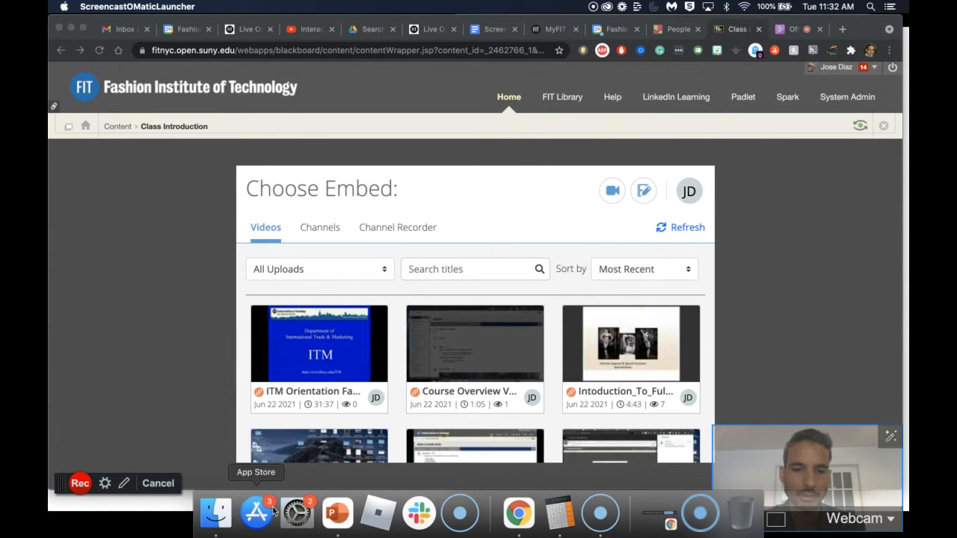
pyautogui.click(338, 514)
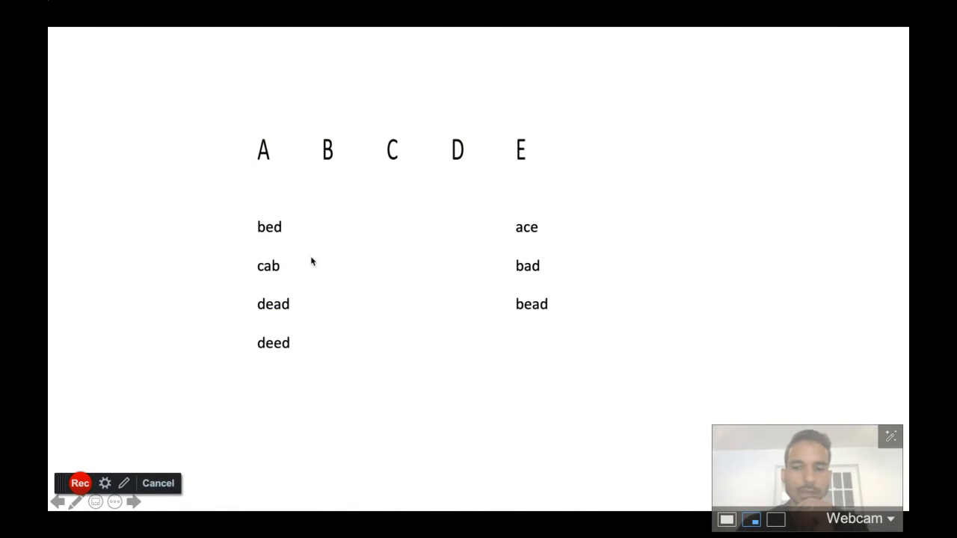
# Mark up the slide in red with the recorder's drawing tool, circling "ace", underlining "bead" and boxing "bed", and discard the markup
pyautogui.click(125, 484)
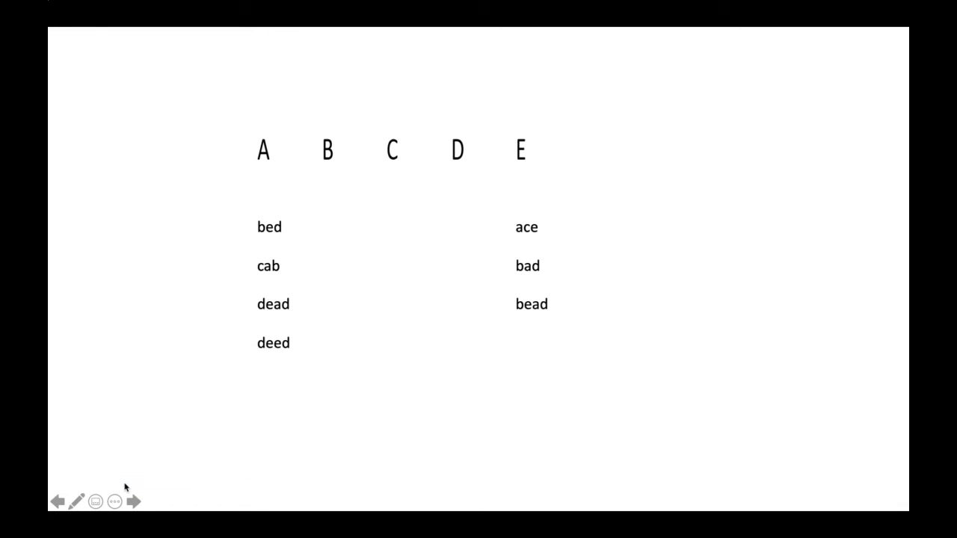
pyautogui.moveTo(401, 322); pyautogui.dragTo(452, 297)
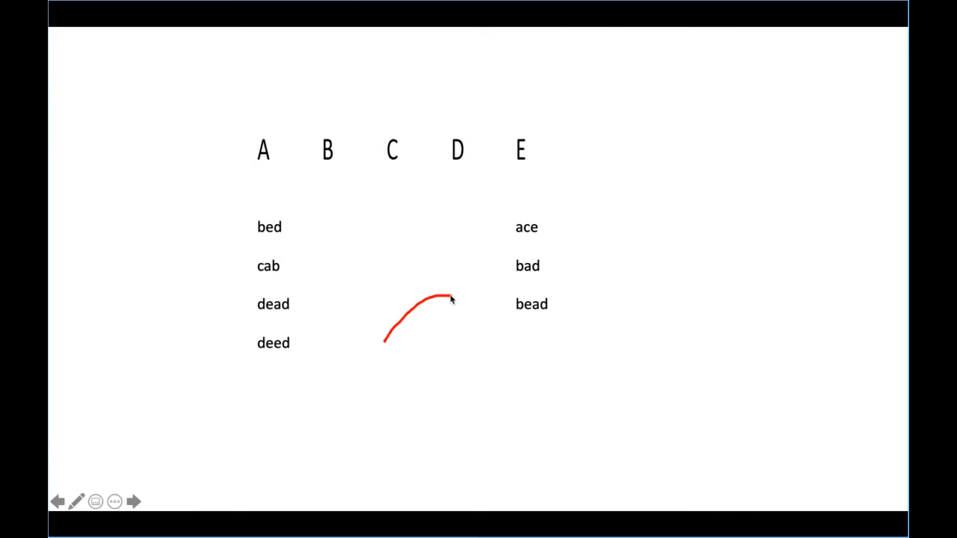
pyautogui.moveTo(553, 217)
pyautogui.mouseDown()
pyautogui.moveTo(527, 207)
pyautogui.moveTo(496, 228)
pyautogui.moveTo(535, 248)
pyautogui.moveTo(554, 215)
pyautogui.mouseUp()
pyautogui.moveTo(505, 318); pyautogui.dragTo(562, 313)
pyautogui.moveTo(246, 232)
pyautogui.mouseDown()
pyautogui.moveTo(297, 231)
pyautogui.moveTo(312, 212)
pyautogui.moveTo(240, 209)
pyautogui.moveTo(247, 224)
pyautogui.mouseUp()
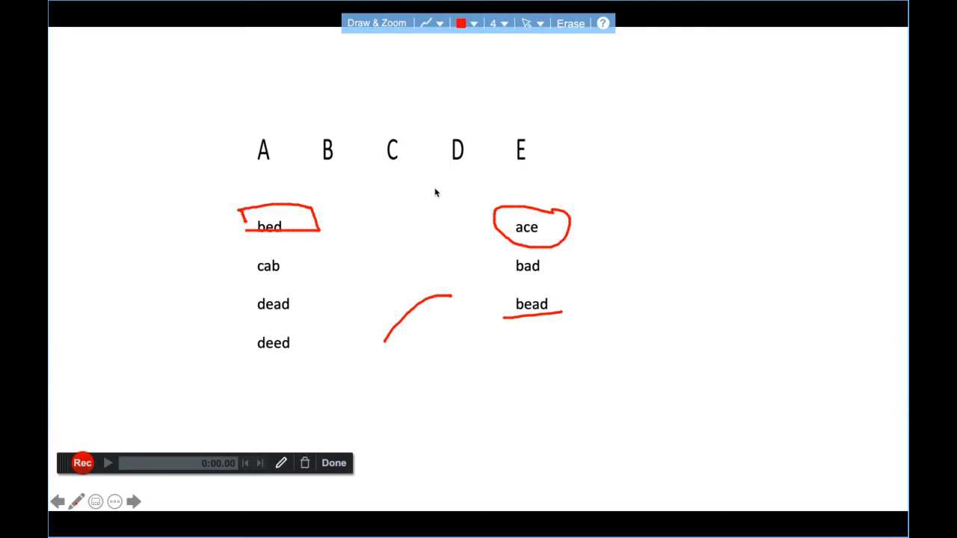
pyautogui.click(305, 463)
pyautogui.click(297, 432)
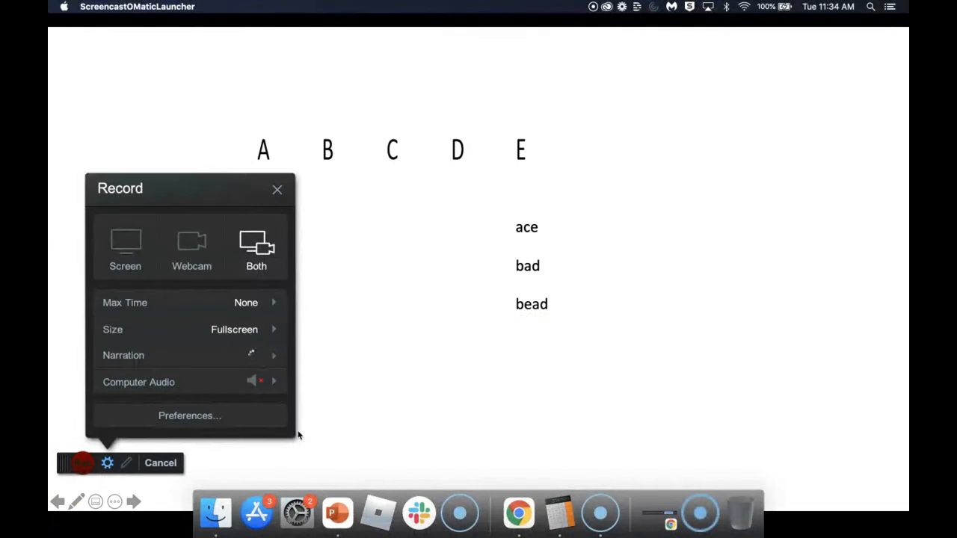
# Look over the slide show's pointer options and change the pointer to Laser Pointer
pyautogui.click(77, 503)
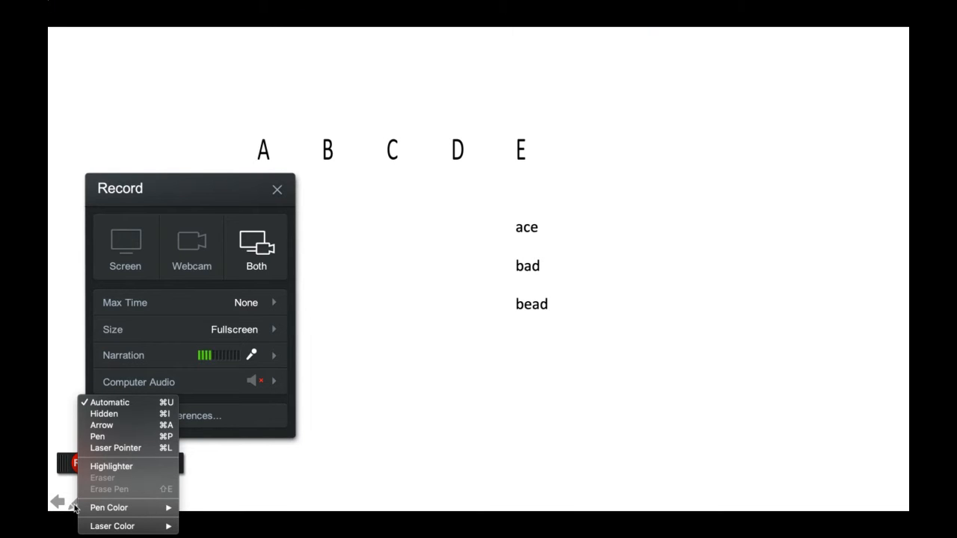
pyautogui.click(75, 506)
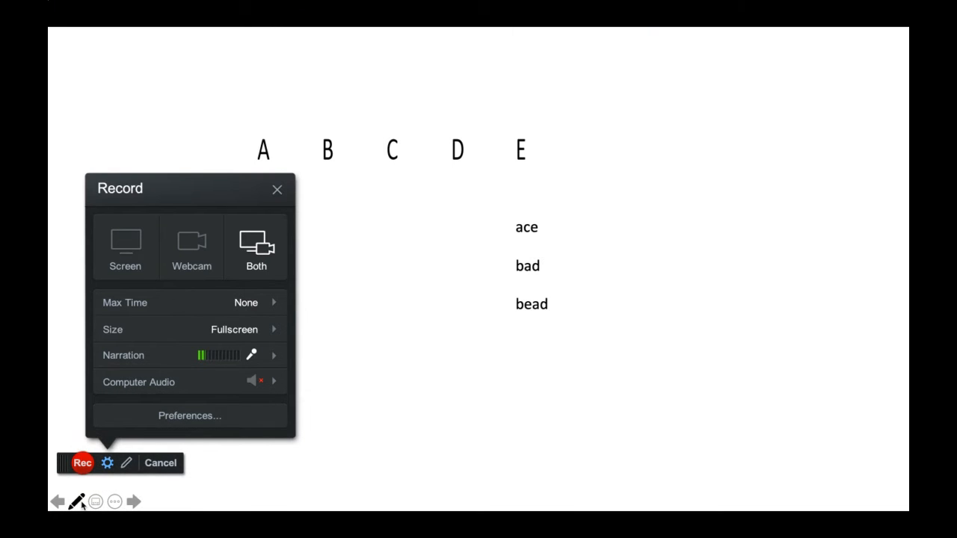
pyautogui.click(78, 503)
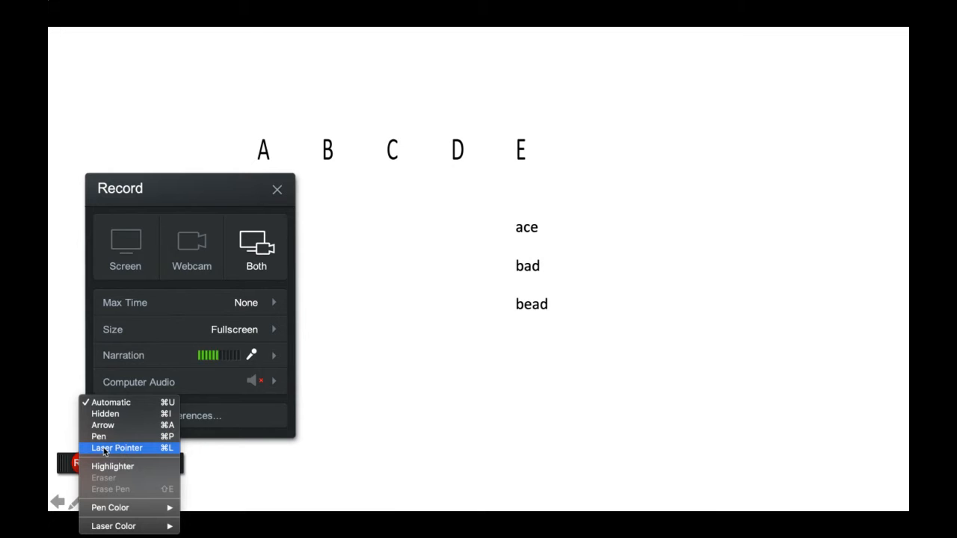
pyautogui.click(112, 449)
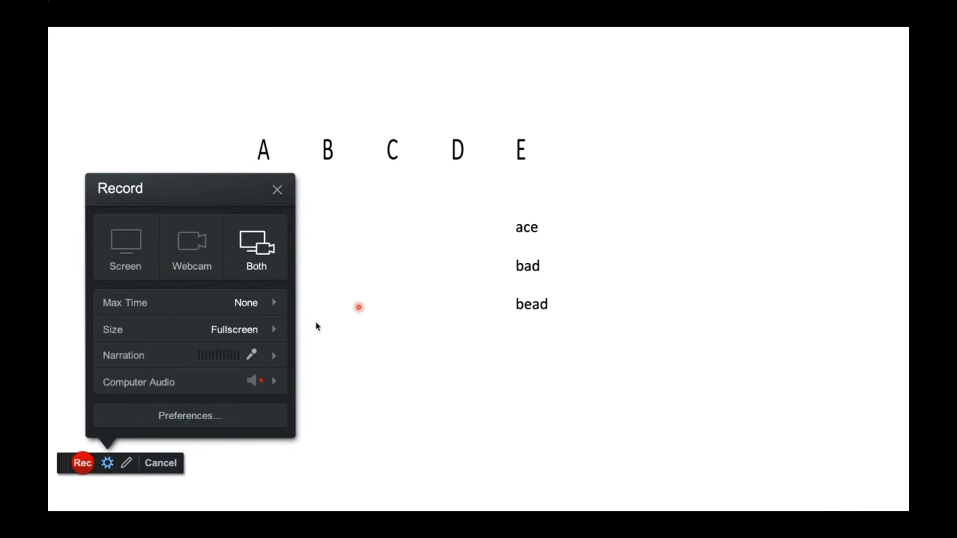
# Change the slide show pointer to Pen and underline the word "bead" in red
pyautogui.moveTo(90, 499)
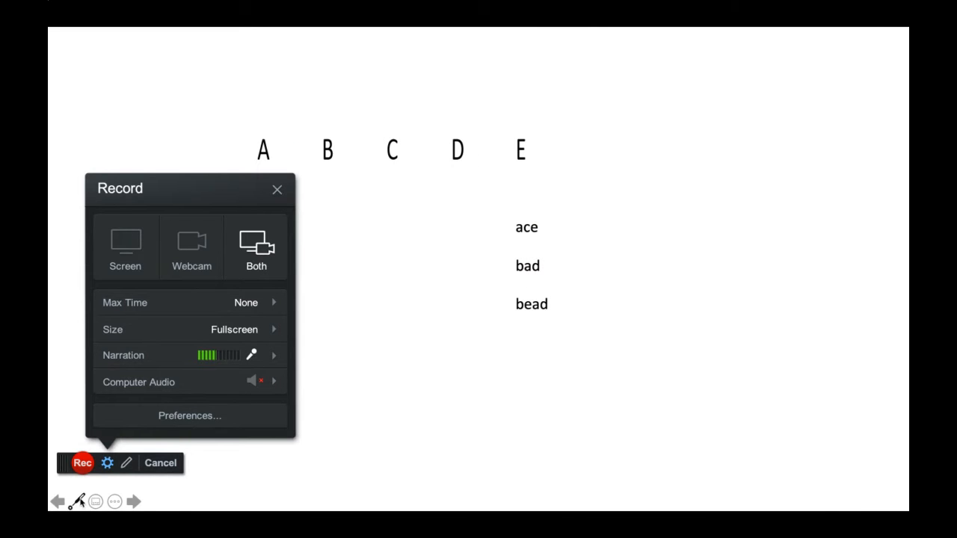
pyautogui.click(76, 501)
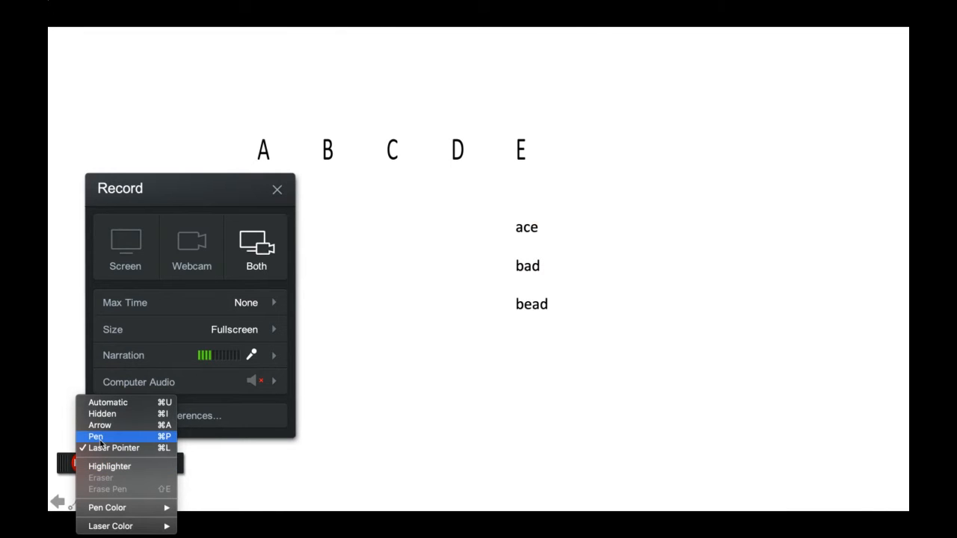
pyautogui.click(96, 437)
pyautogui.moveTo(525, 324); pyautogui.dragTo(567, 324)
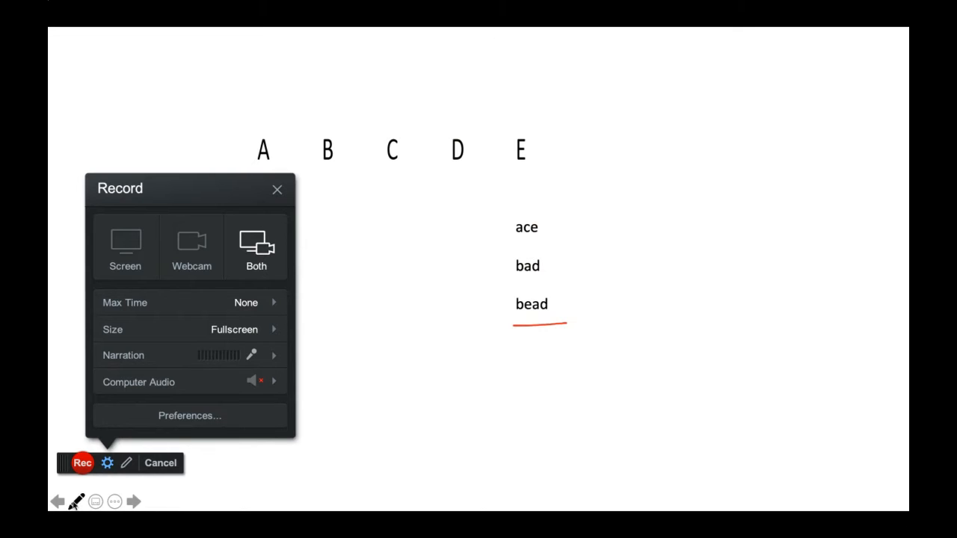
# Set the slide show pointer to Arrow and close the Record settings covering the slide
pyautogui.click(76, 501)
pyautogui.click(95, 427)
pyautogui.click(77, 502)
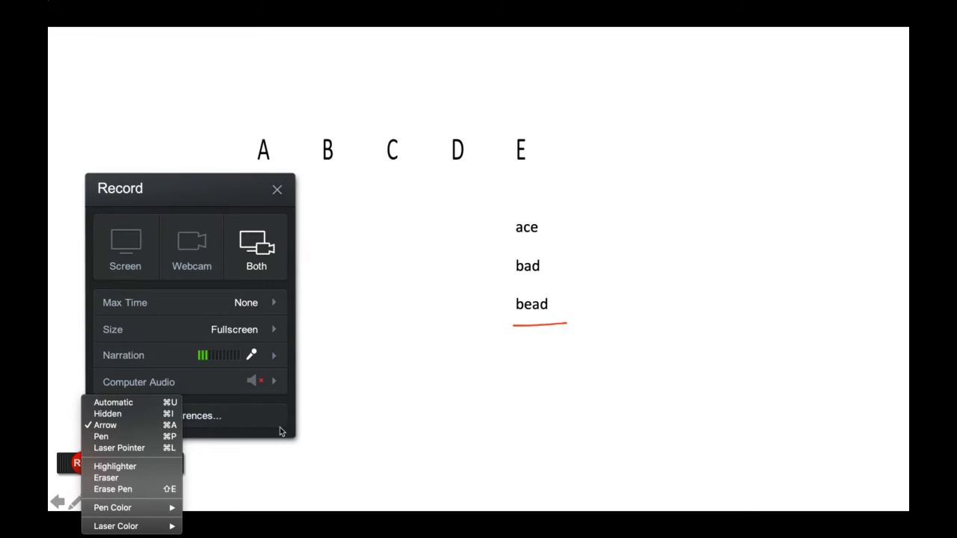
pyautogui.click(369, 432)
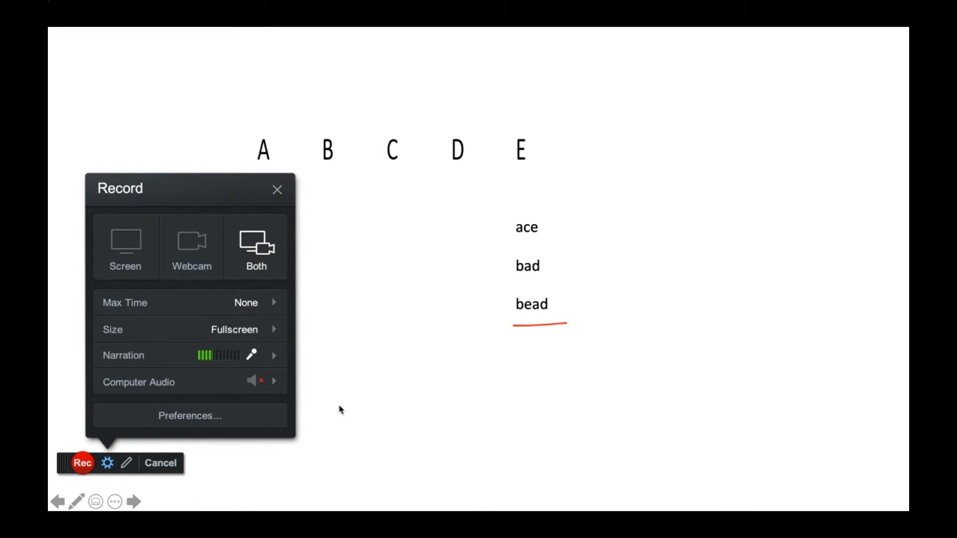
pyautogui.click(283, 191)
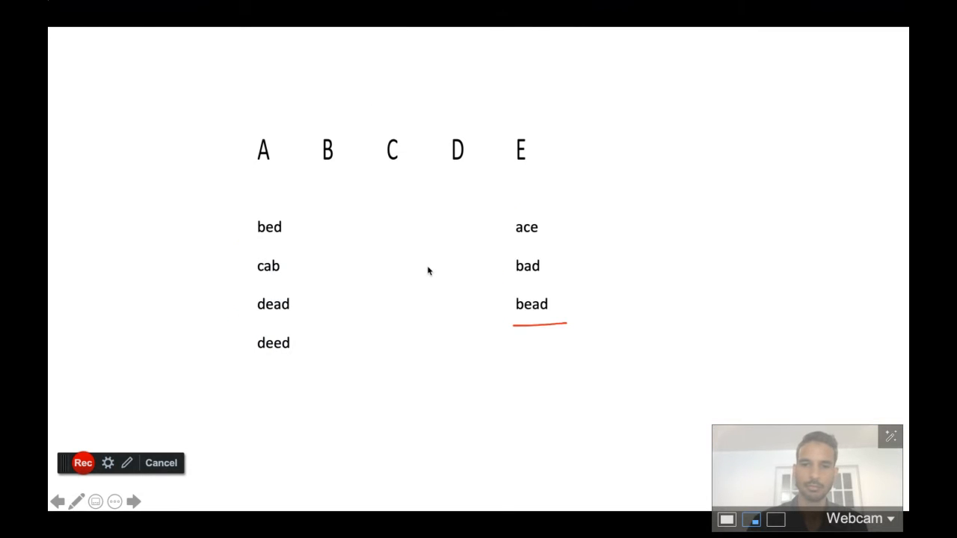
# Advance to the next slide and start recording the screen and webcam
pyautogui.press('Right')
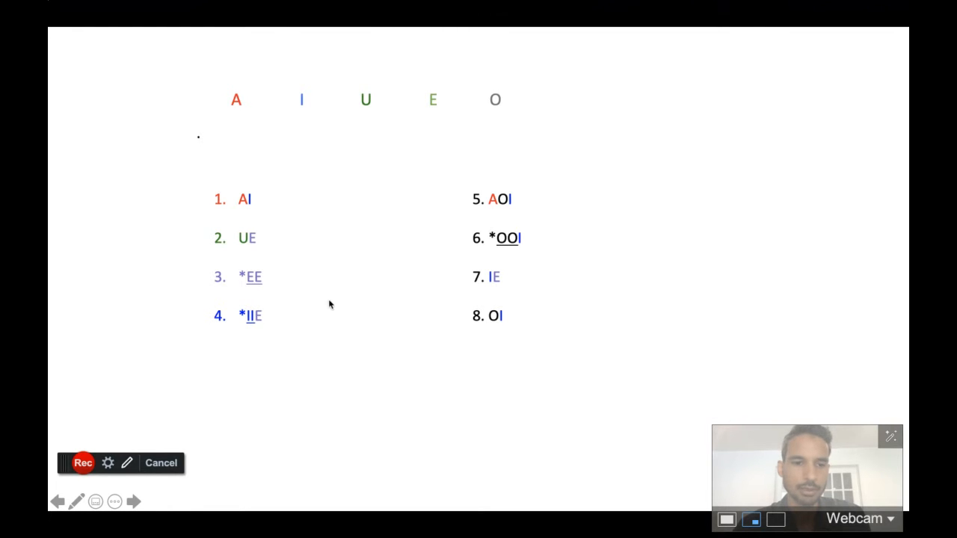
pyautogui.click(84, 463)
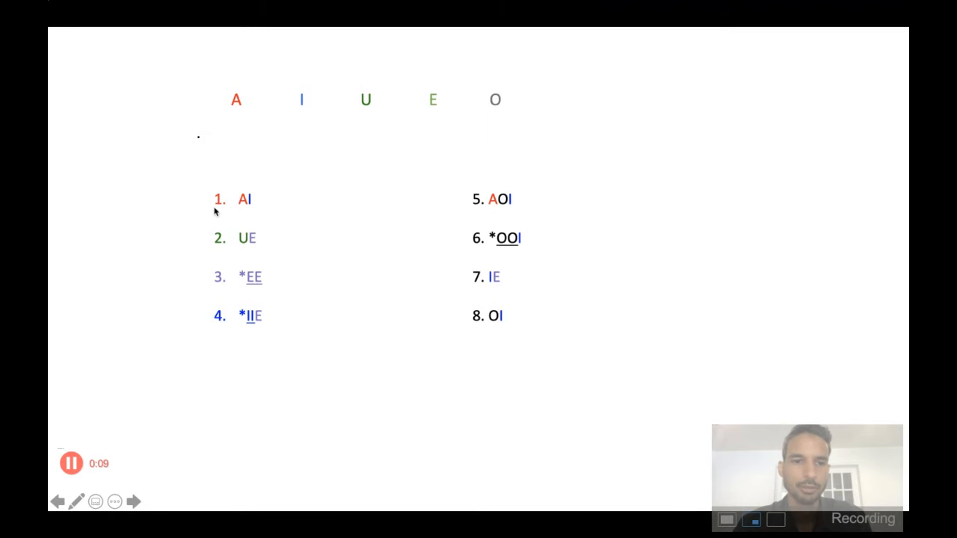
# Show the next slide, return to the A I U E O slide, and underline OOI, IE and OI in red with the Pen
pyautogui.click(250, 208)
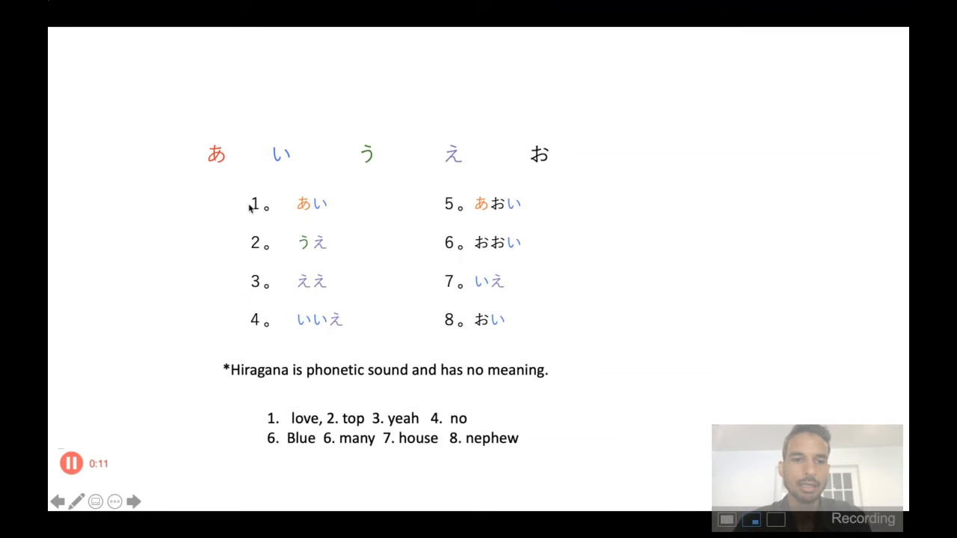
pyautogui.press('Left')
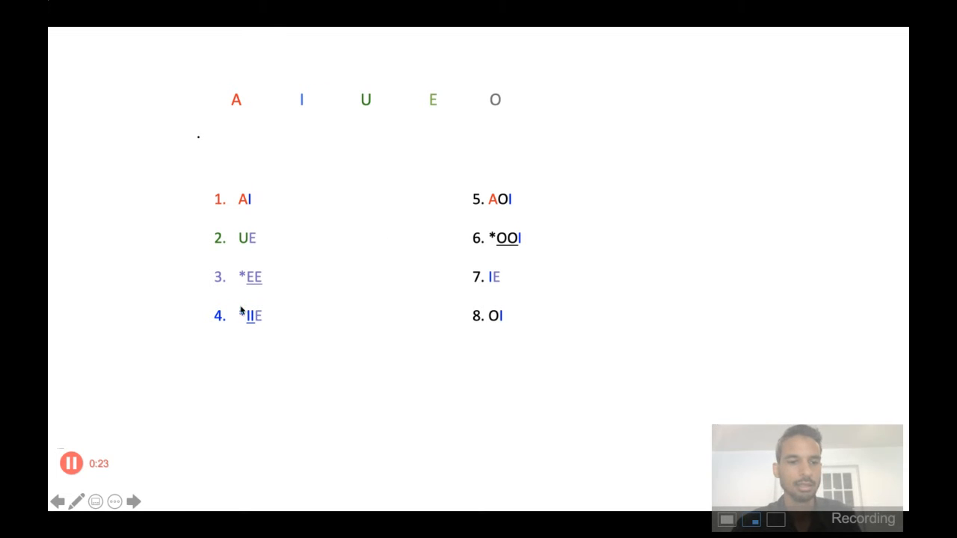
pyautogui.click(77, 501)
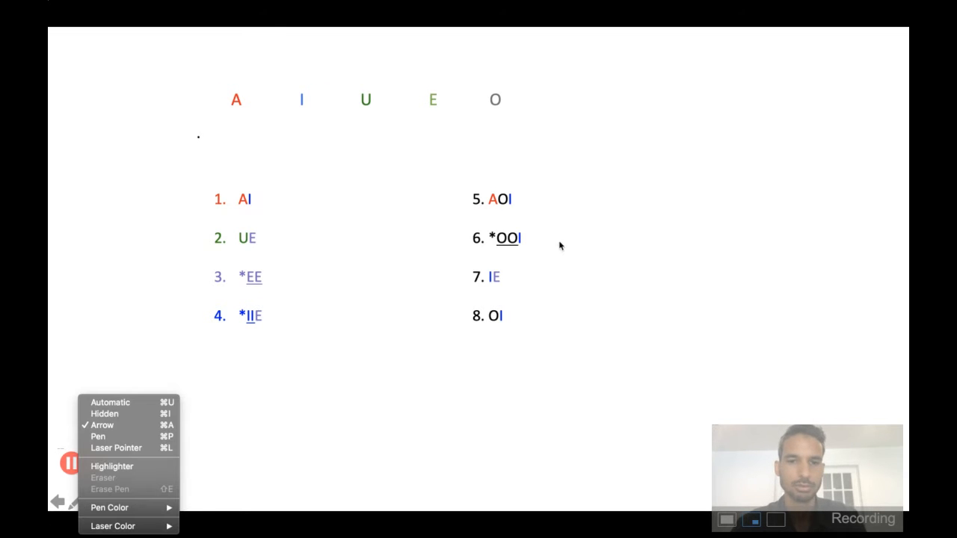
pyautogui.click(96, 437)
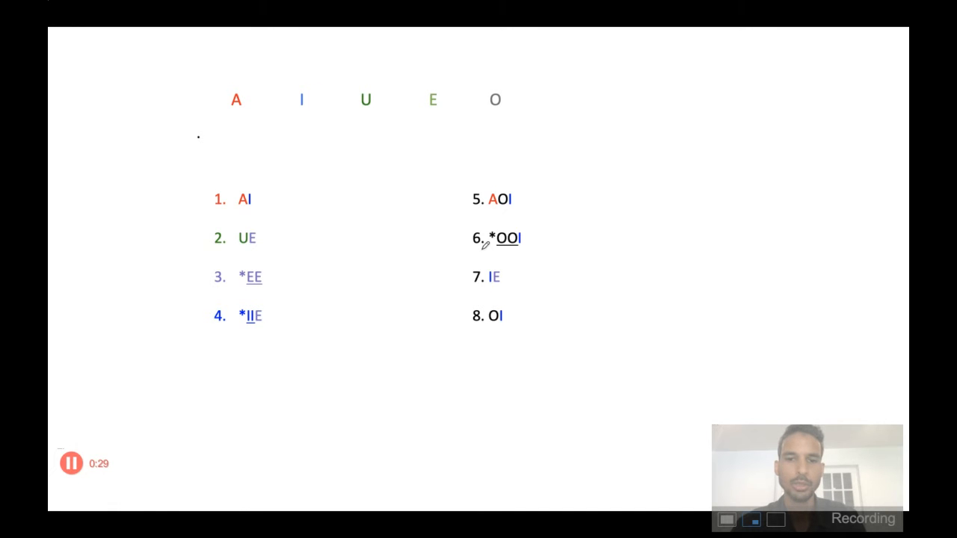
pyautogui.moveTo(486, 245); pyautogui.dragTo(538, 240)
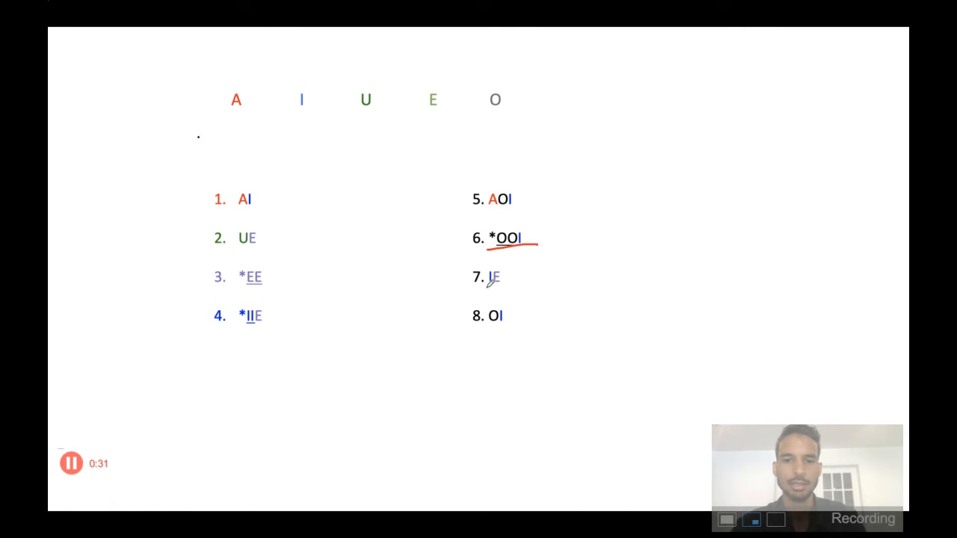
pyautogui.moveTo(476, 289); pyautogui.dragTo(510, 285)
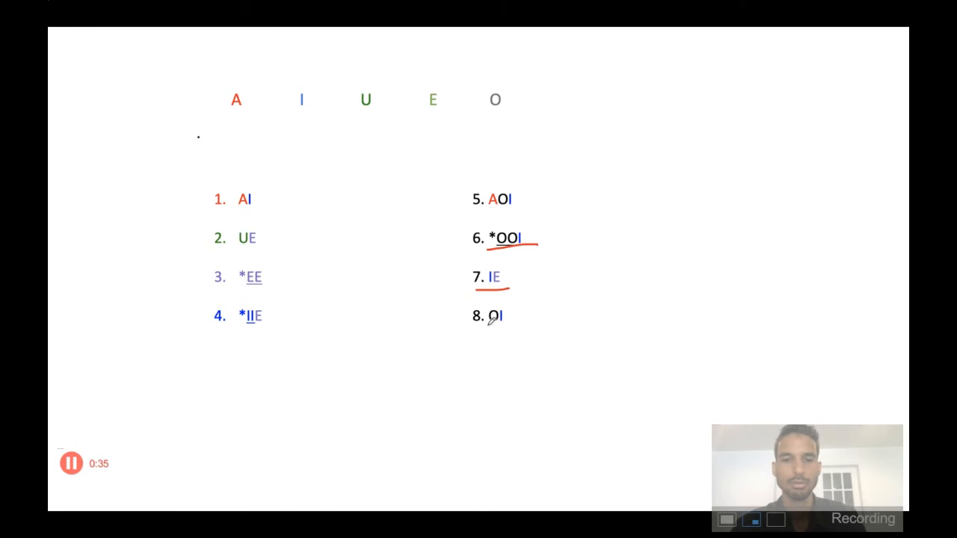
pyautogui.moveTo(486, 324); pyautogui.dragTo(521, 323)
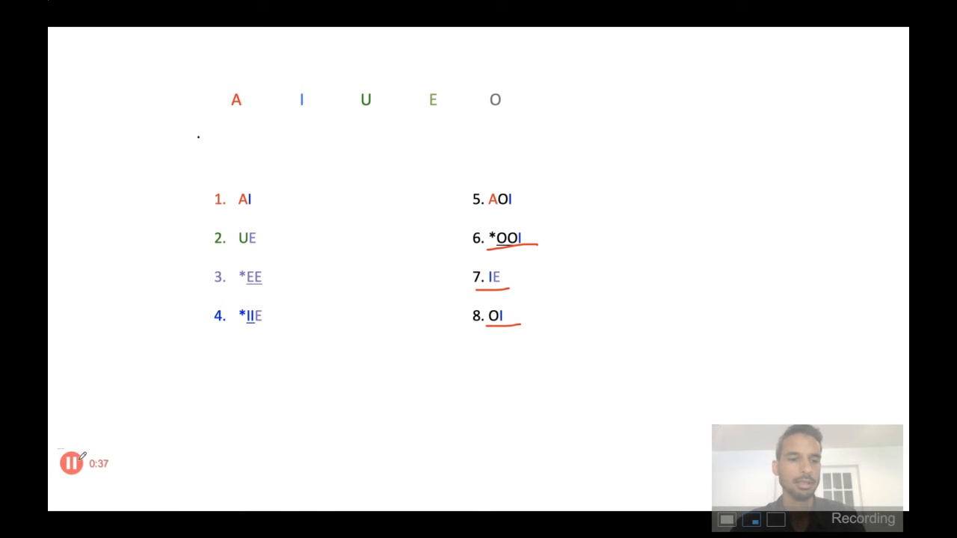
# Pause and resume the recording, and move the webcam box up so it sits above the dock
pyautogui.click(143, 462)
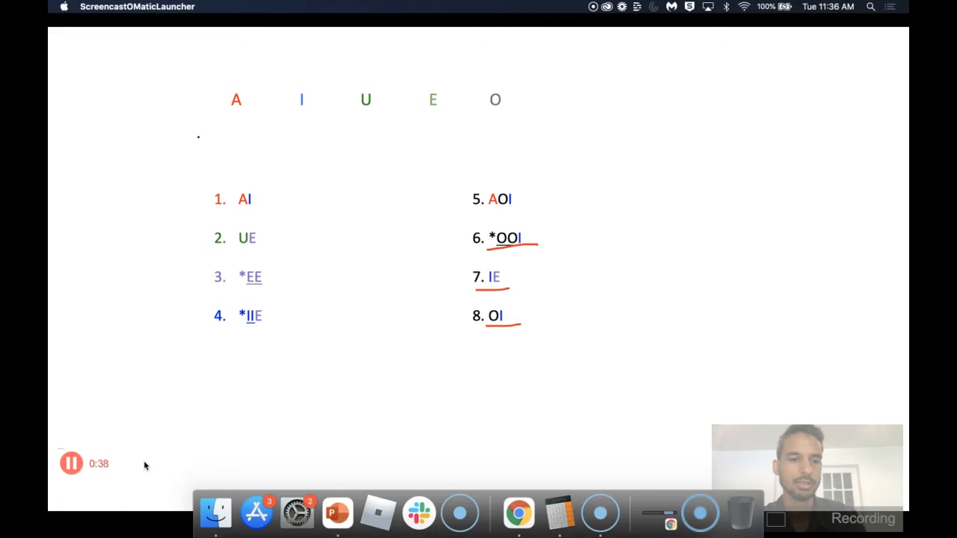
pyautogui.click(72, 463)
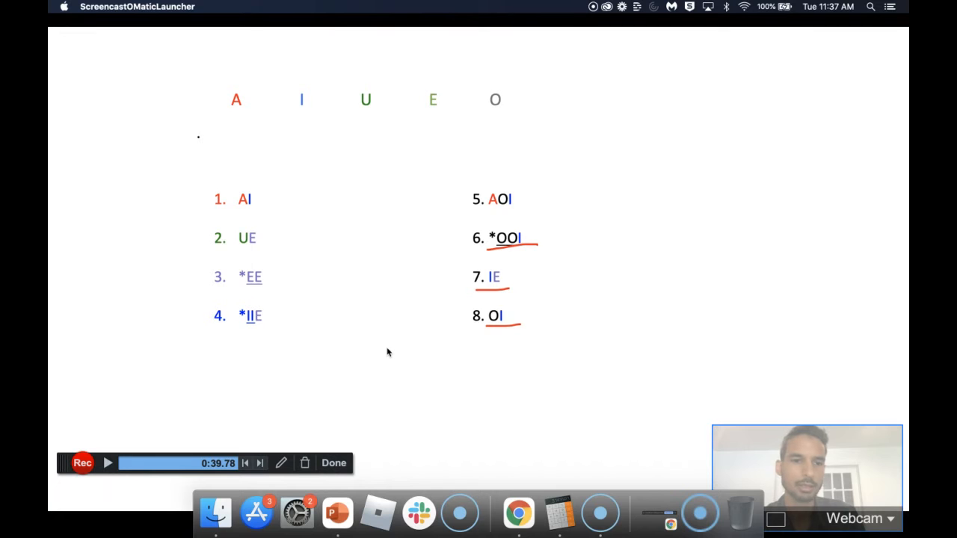
pyautogui.click(82, 463)
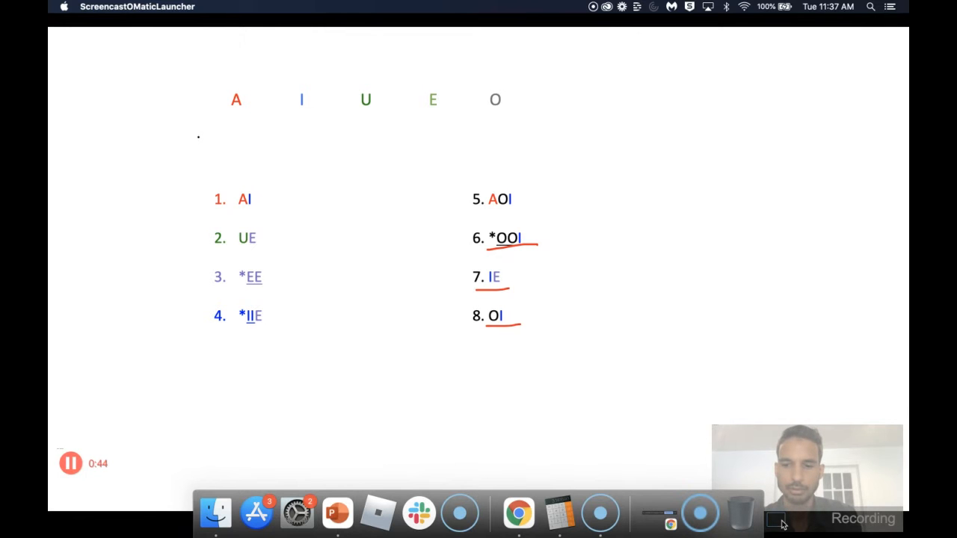
pyautogui.moveTo(843, 458); pyautogui.dragTo(853, 391)
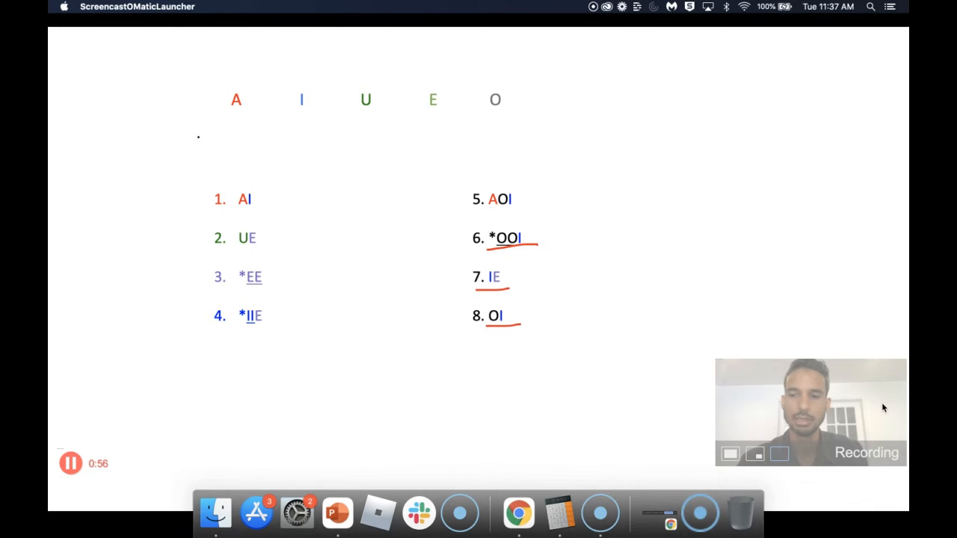
pyautogui.moveTo(883, 408); pyautogui.dragTo(893, 430)
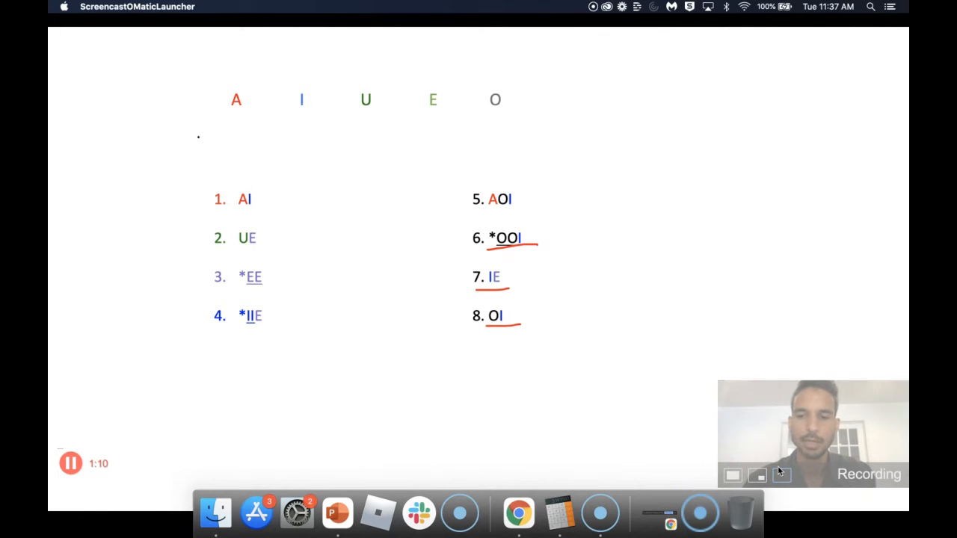
# Demonstrate the full-screen webcam view during recording and while paused, ending on the small corner webcam view
pyautogui.click(734, 476)
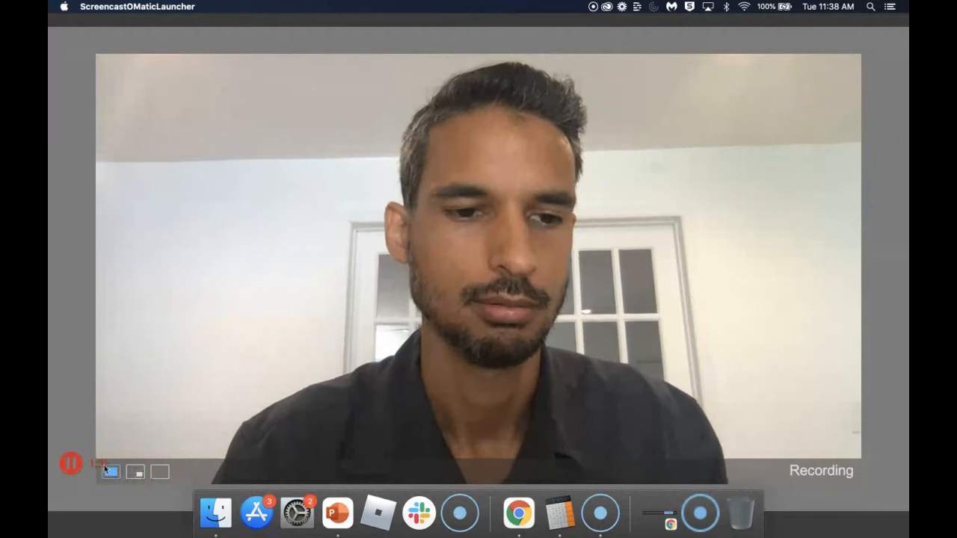
pyautogui.click(70, 464)
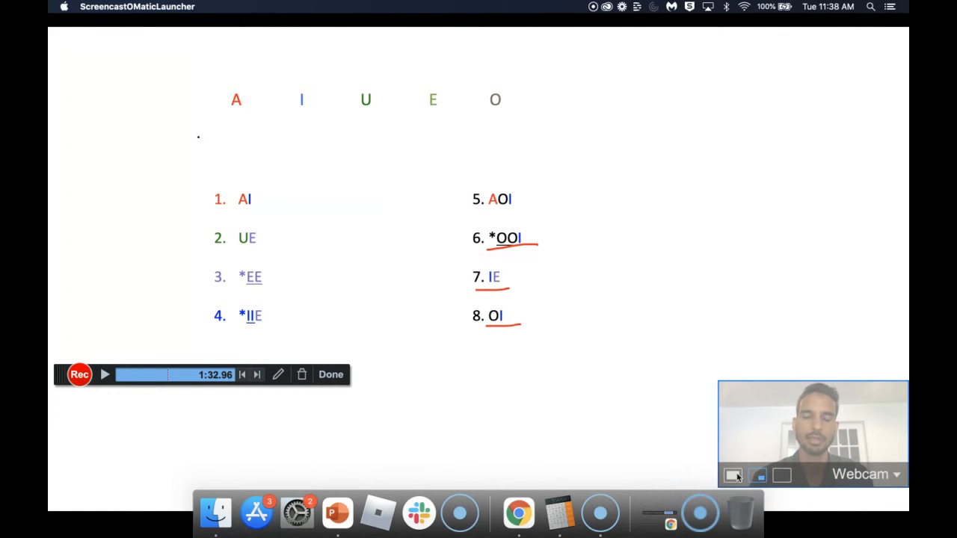
pyautogui.click(735, 476)
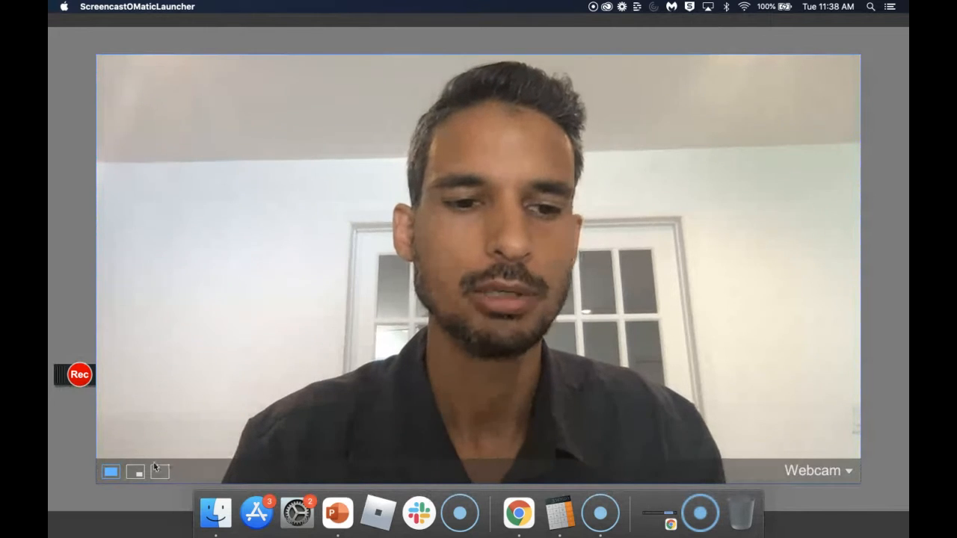
pyautogui.click(136, 473)
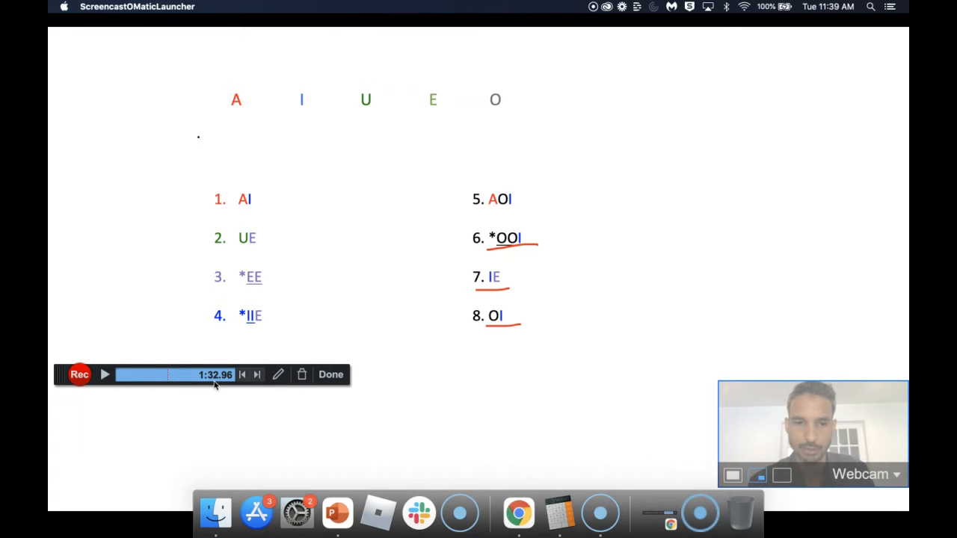
# Play back the recording from the start, jump to the pause marker near 40 seconds, and pause and resume playback
pyautogui.click(104, 374)
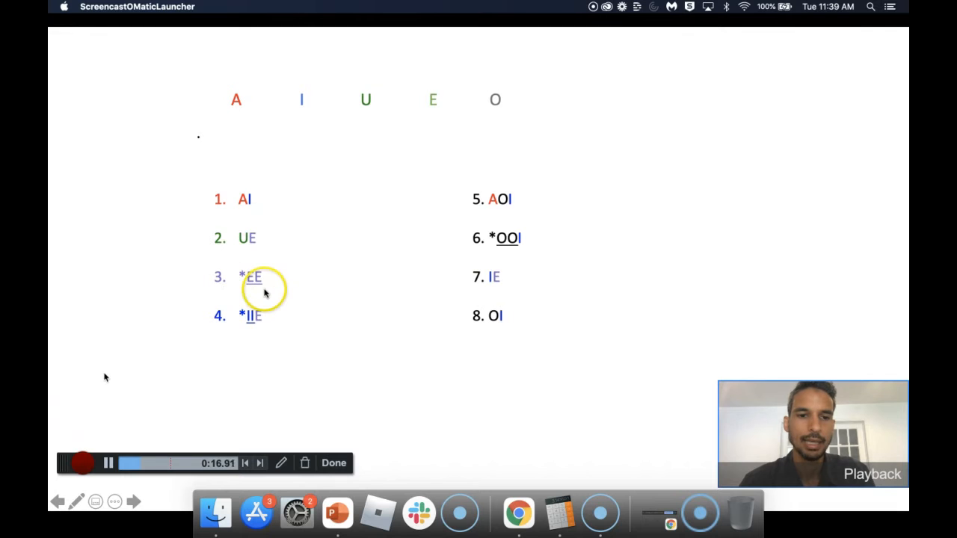
pyautogui.click(171, 465)
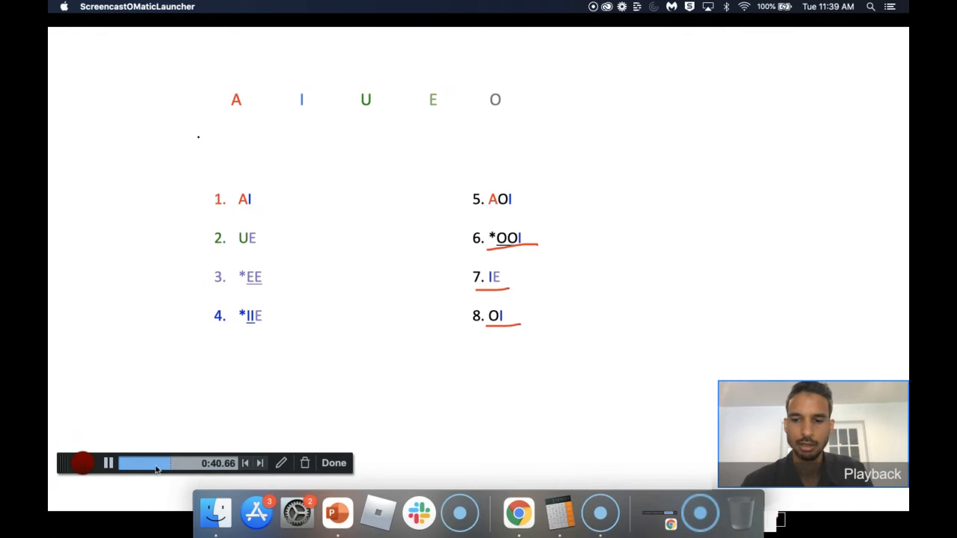
pyautogui.click(108, 463)
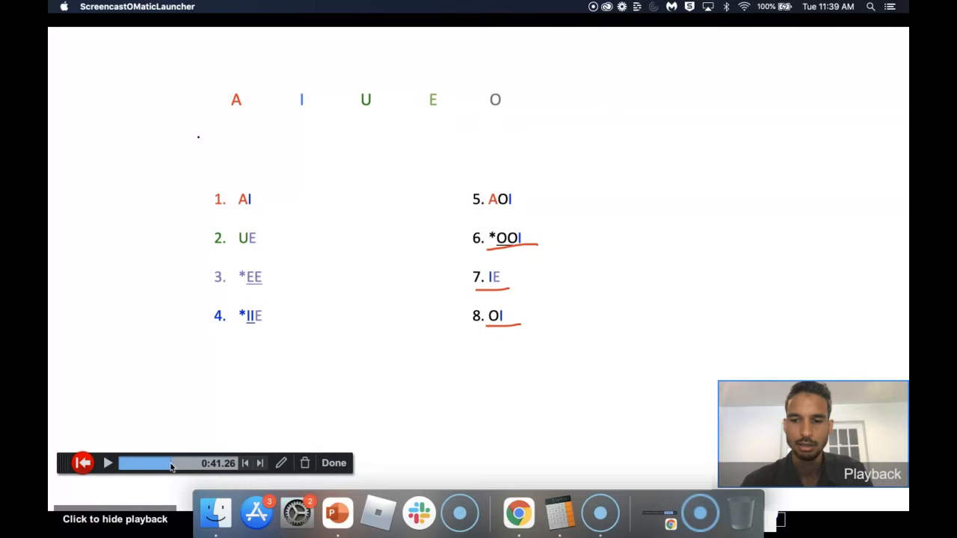
pyautogui.click(107, 465)
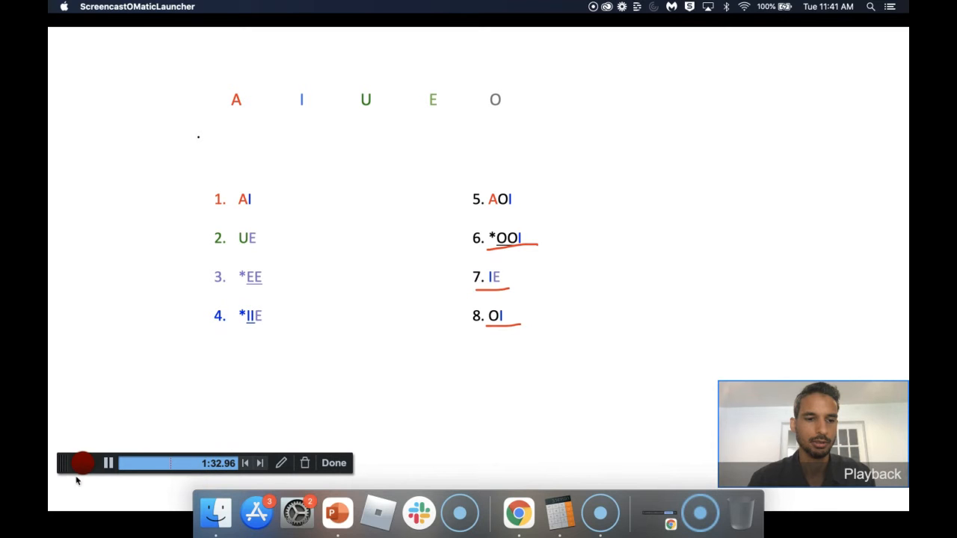
# Finish the recording and open it in the video editor, looking over the canvas size options
pyautogui.click(334, 464)
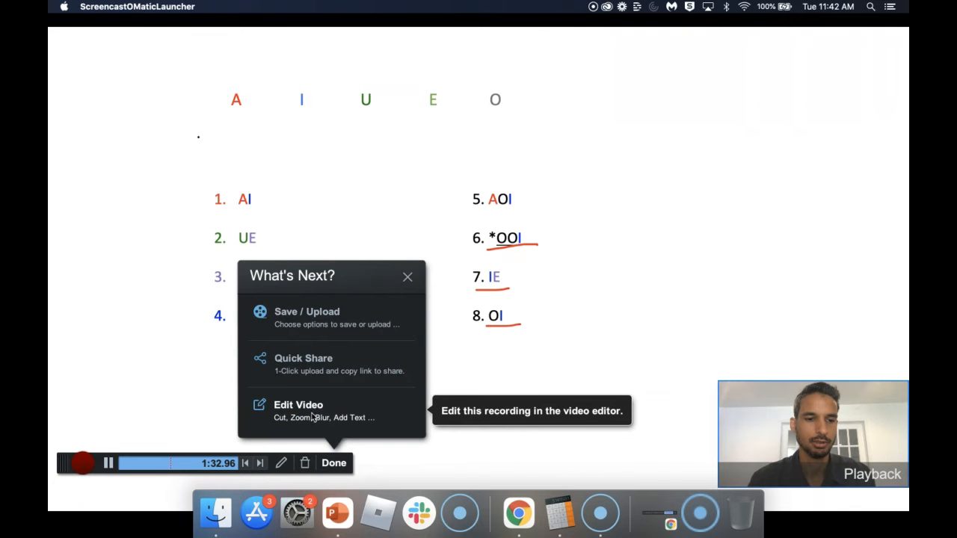
pyautogui.click(305, 417)
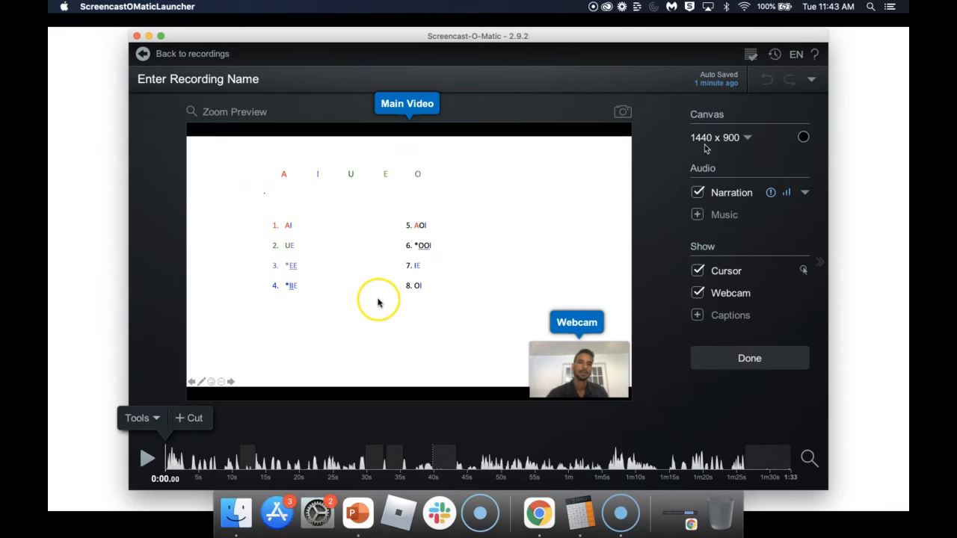
pyautogui.click(748, 140)
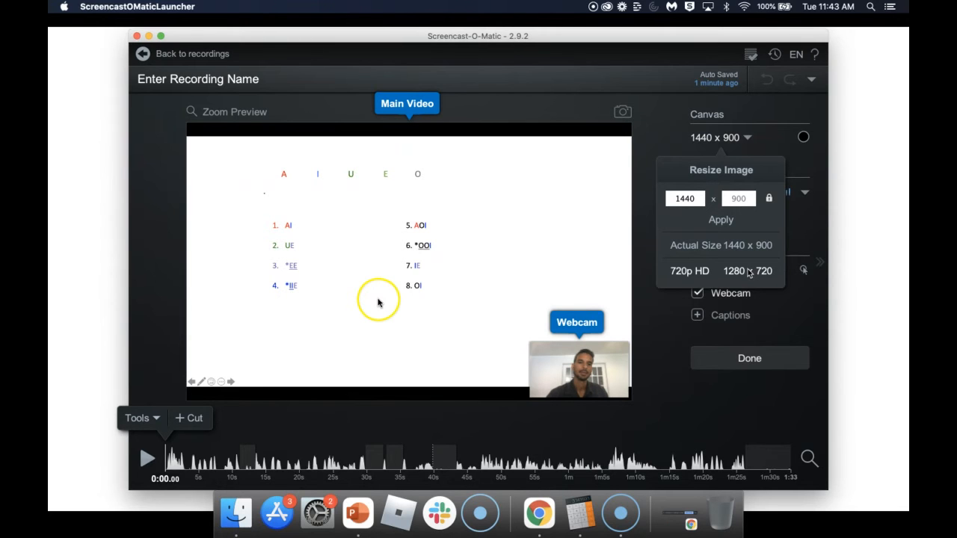
pyautogui.click(675, 138)
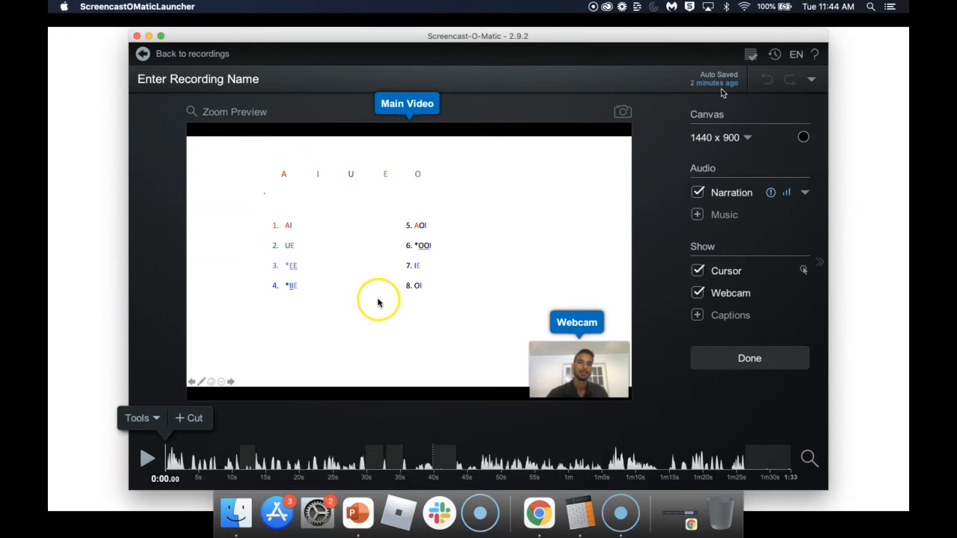
# Turn off the Narration audio and preview the first seconds of the video
pyautogui.click(698, 193)
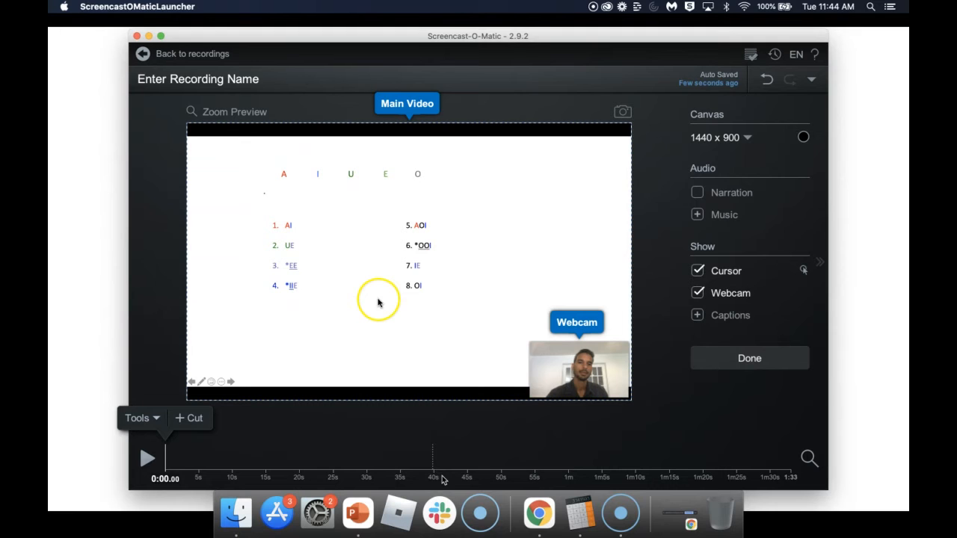
pyautogui.click(147, 457)
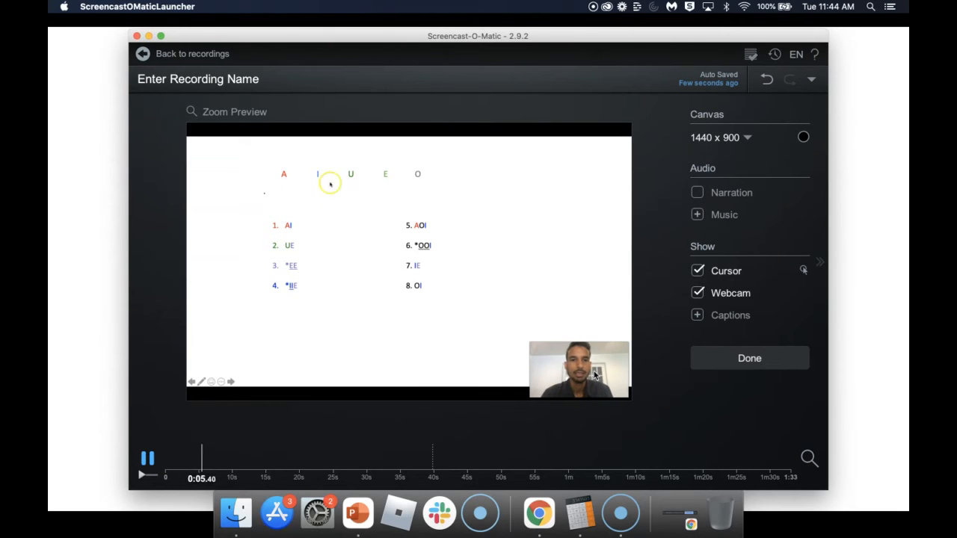
pyautogui.click(148, 459)
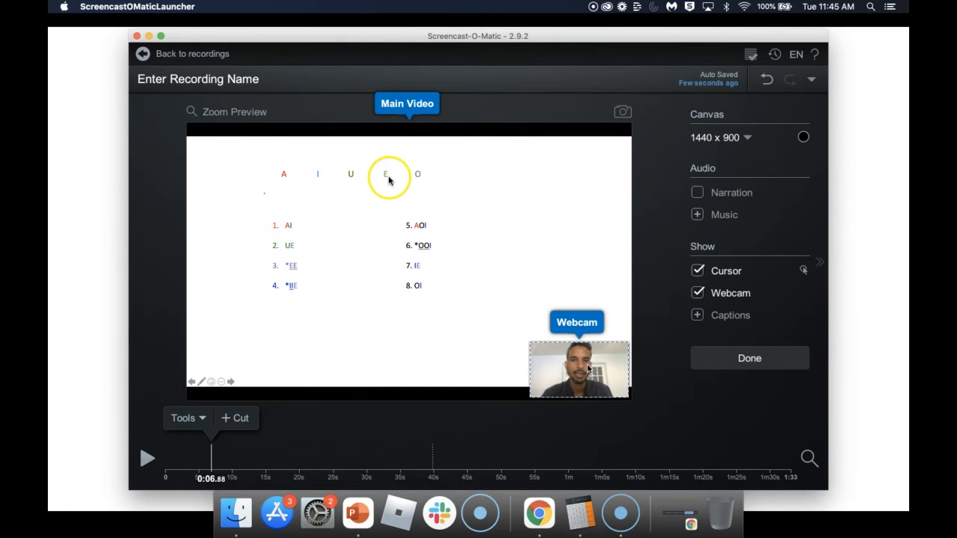
# Switch Narration on and off again to compare the timeline with and without audio, and glance at the editing tools
pyautogui.click(698, 193)
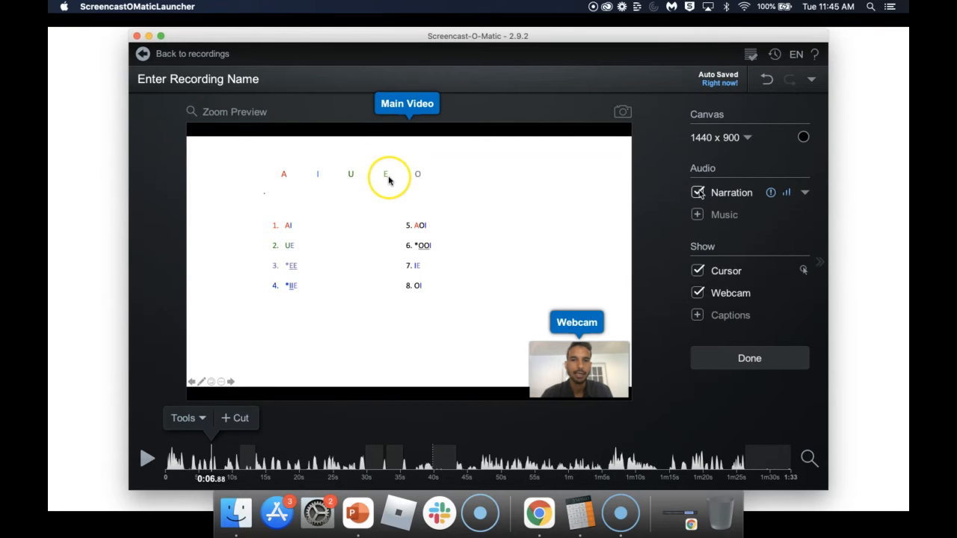
pyautogui.click(698, 193)
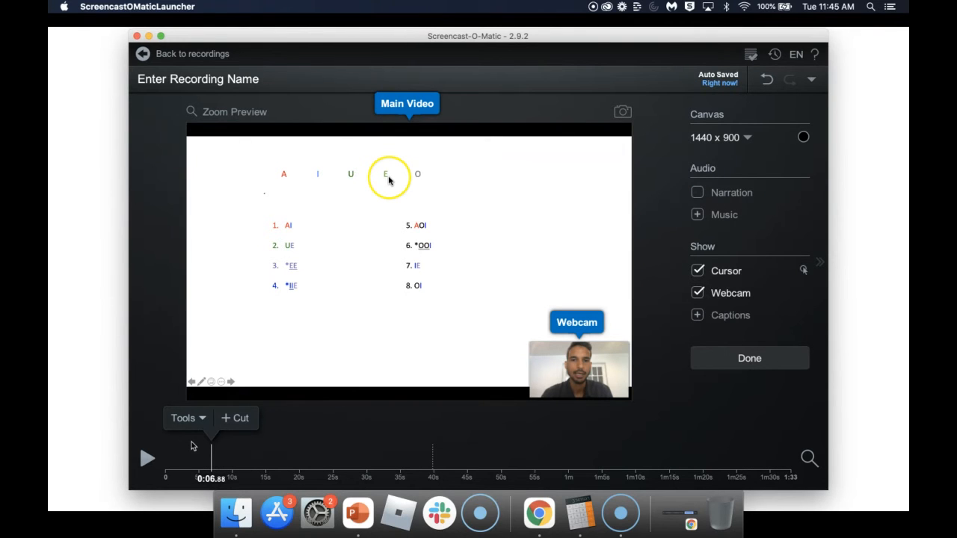
pyautogui.click(202, 421)
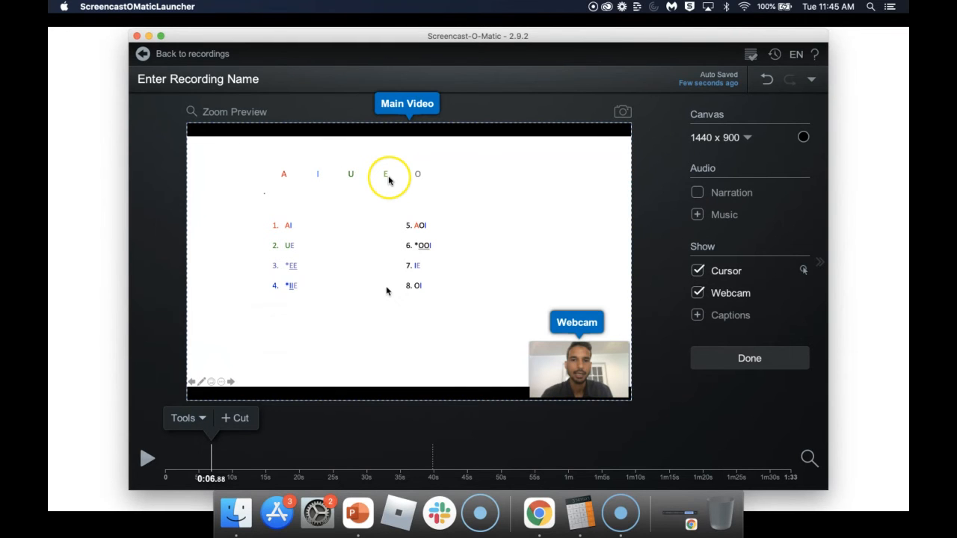
pyautogui.click(203, 419)
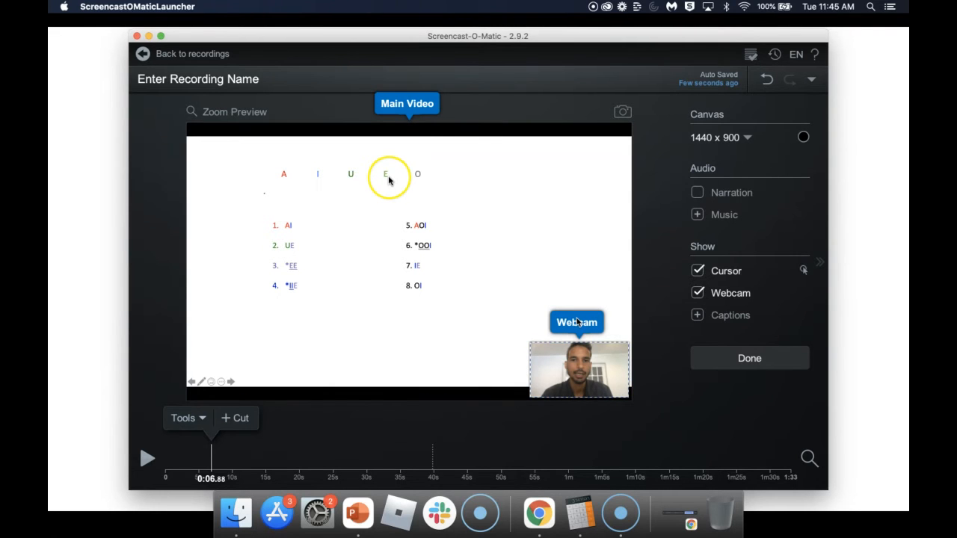
pyautogui.click(698, 193)
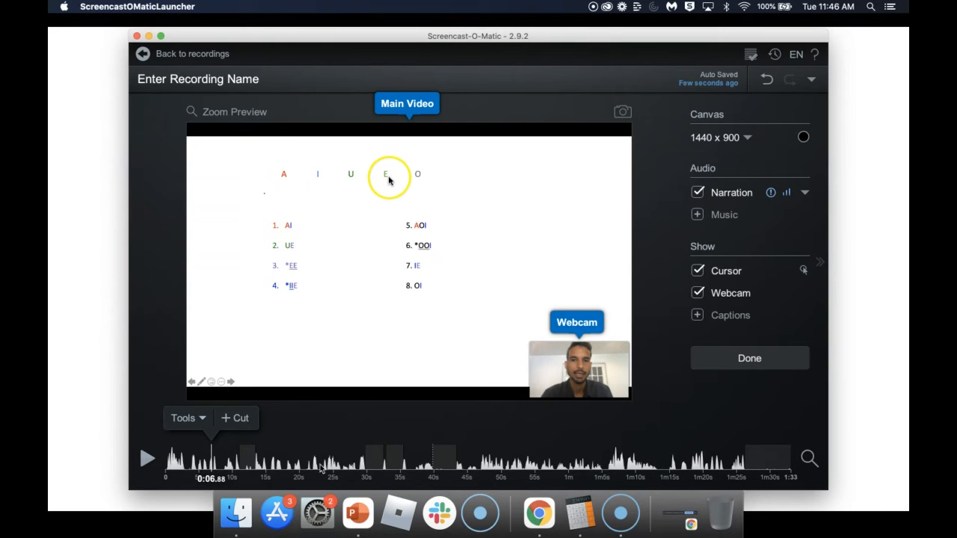
pyautogui.click(700, 194)
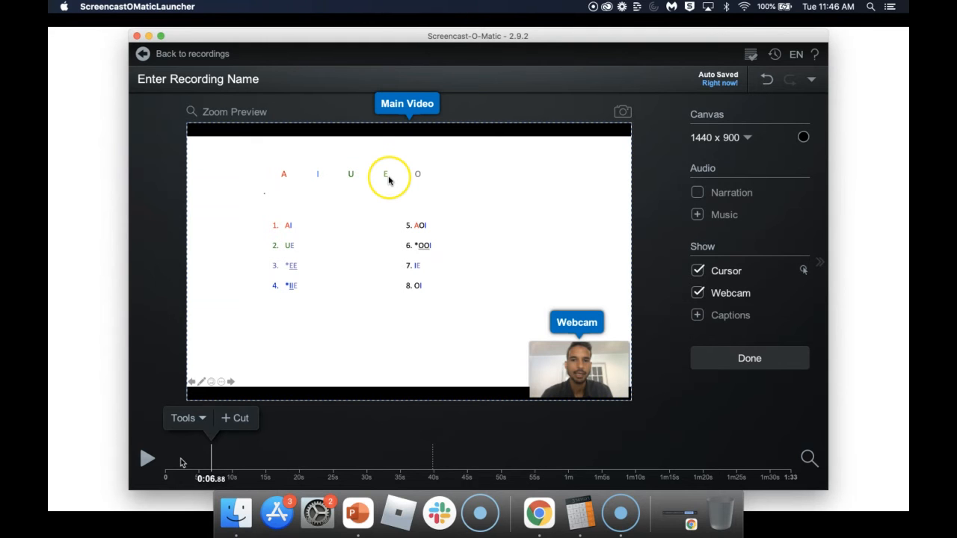
# Start a Narrate edit spanning the entire recording, from 0:00 to 1:33.04
pyautogui.click(161, 460)
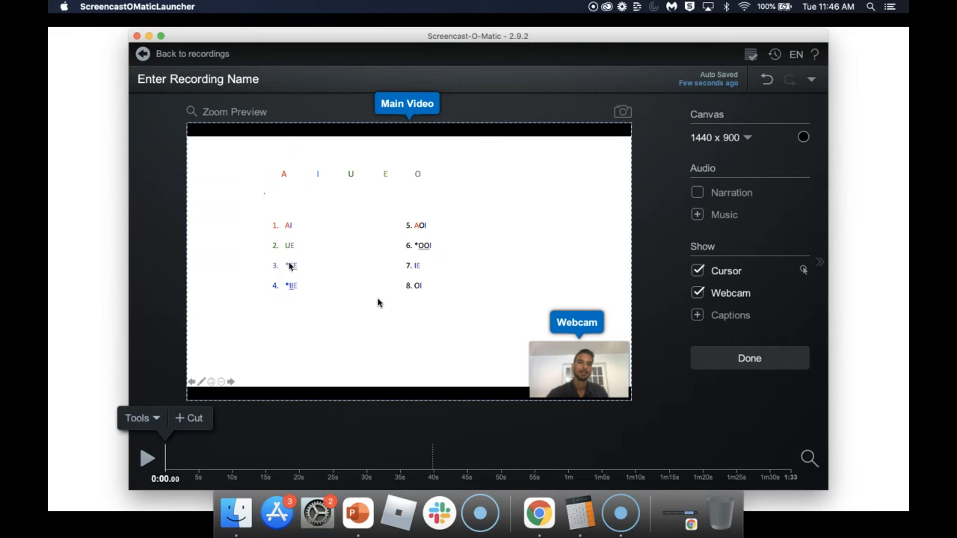
pyautogui.click(155, 420)
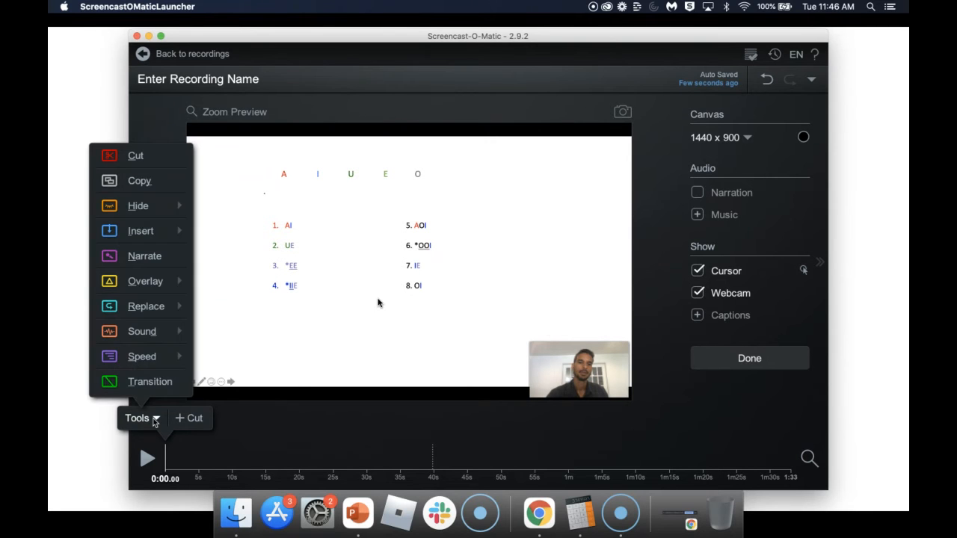
pyautogui.click(143, 255)
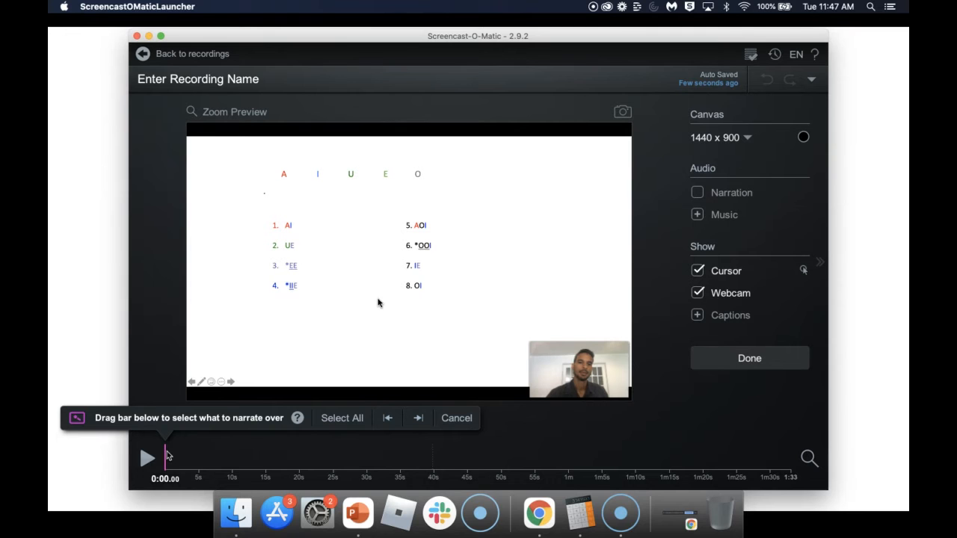
pyautogui.moveTo(163, 450); pyautogui.dragTo(833, 436)
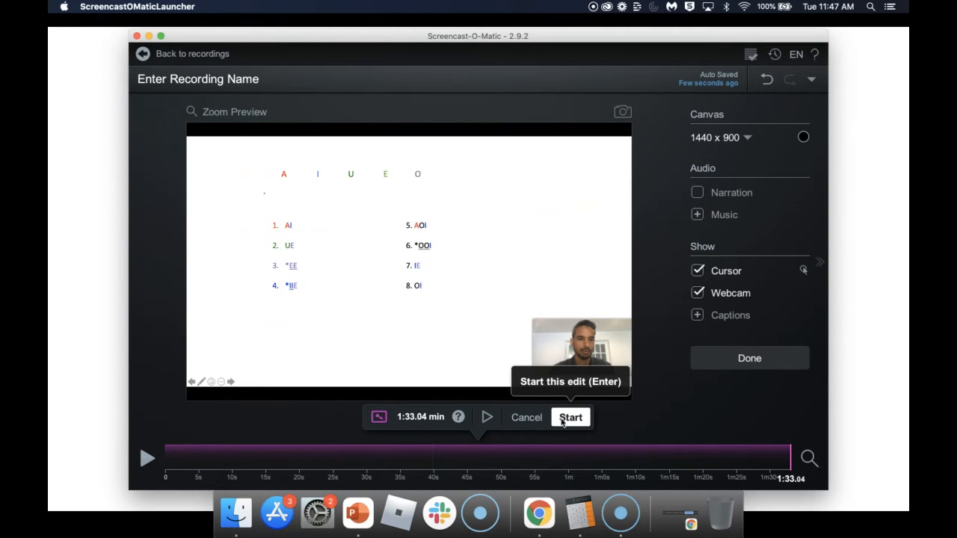
pyautogui.click(570, 417)
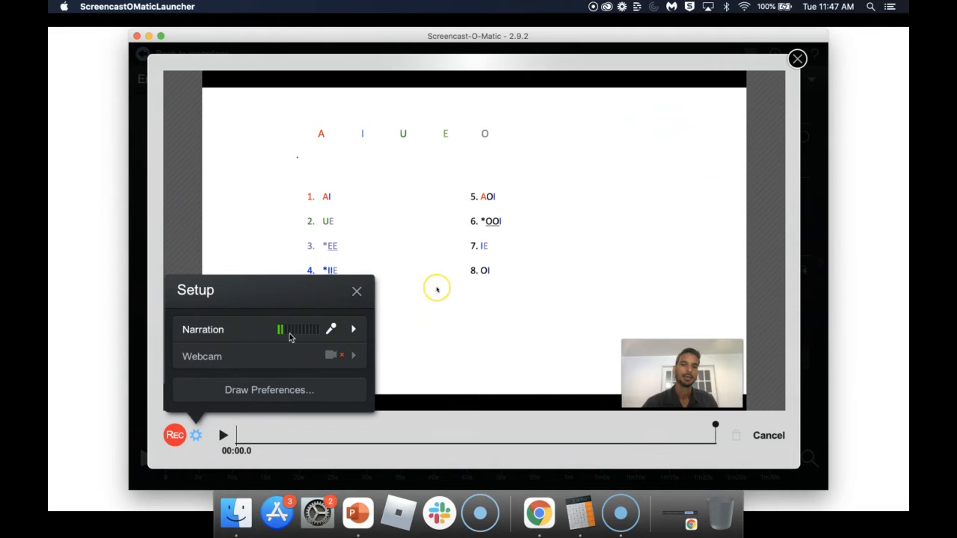
# Record about 22 seconds of new narration, then discard it and cancel the narration edit
pyautogui.click(175, 436)
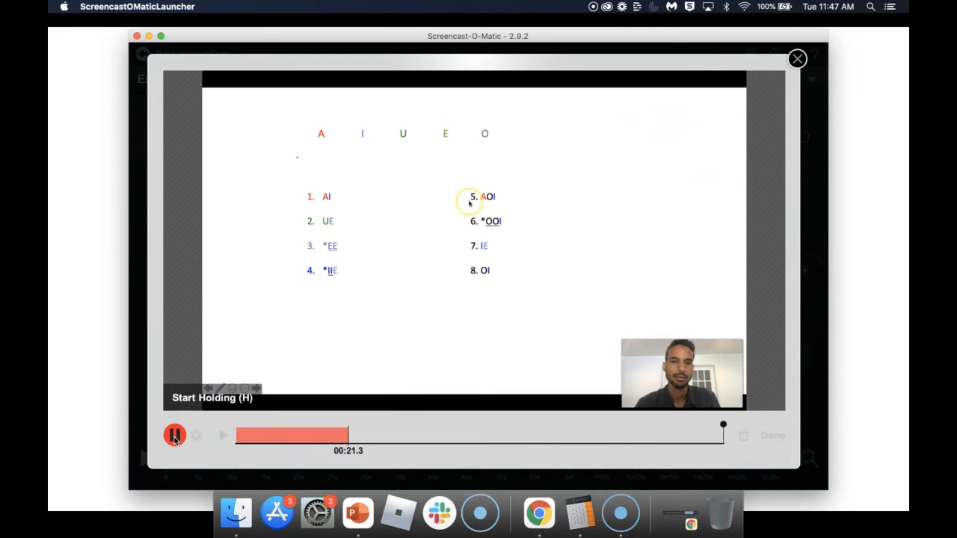
pyautogui.click(175, 436)
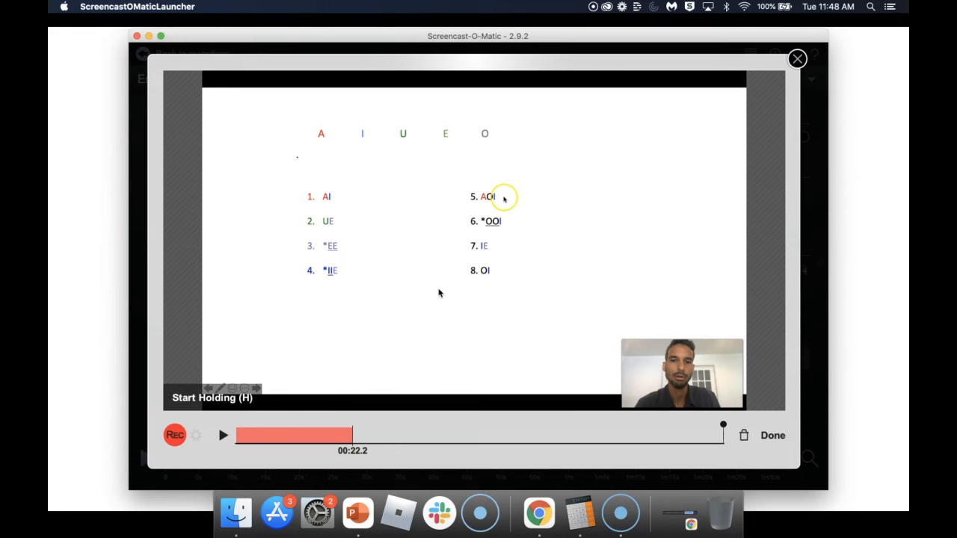
pyautogui.click(744, 436)
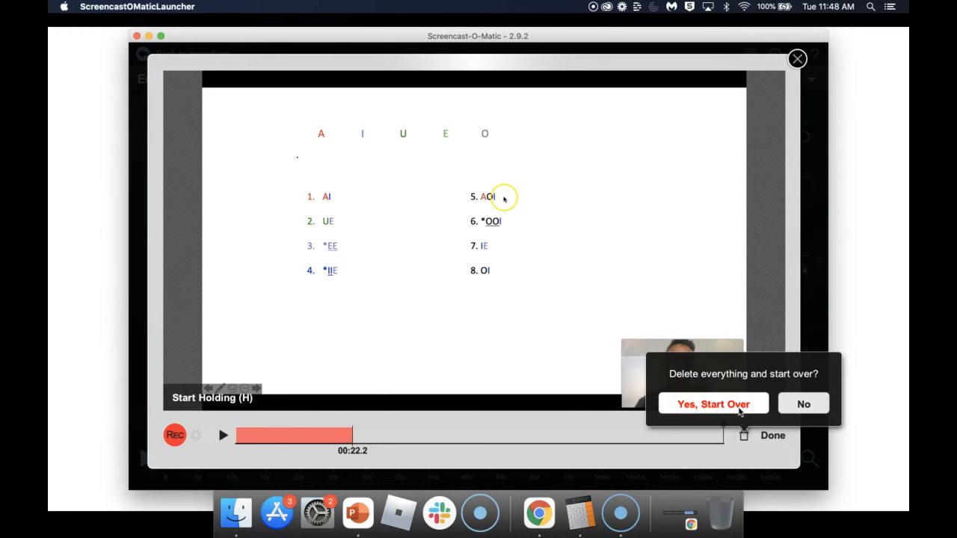
pyautogui.click(741, 406)
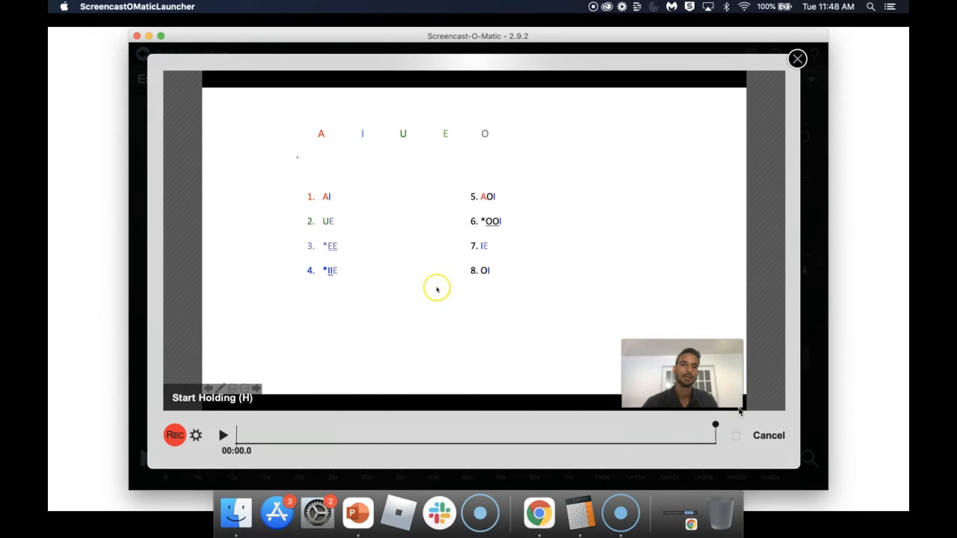
pyautogui.click(776, 436)
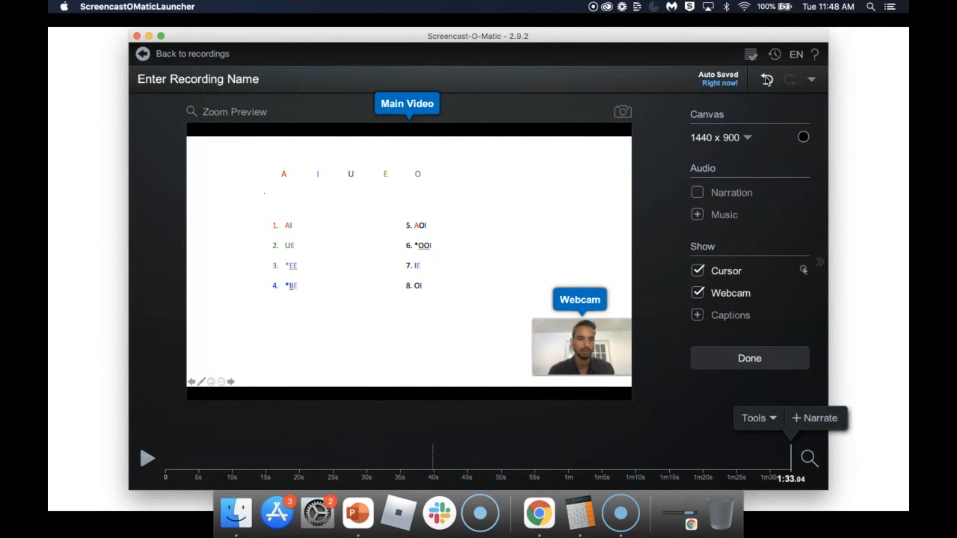
# Restore the Narration audio by undoing its removal, and hide the Webcam from the video
pyautogui.click(767, 80)
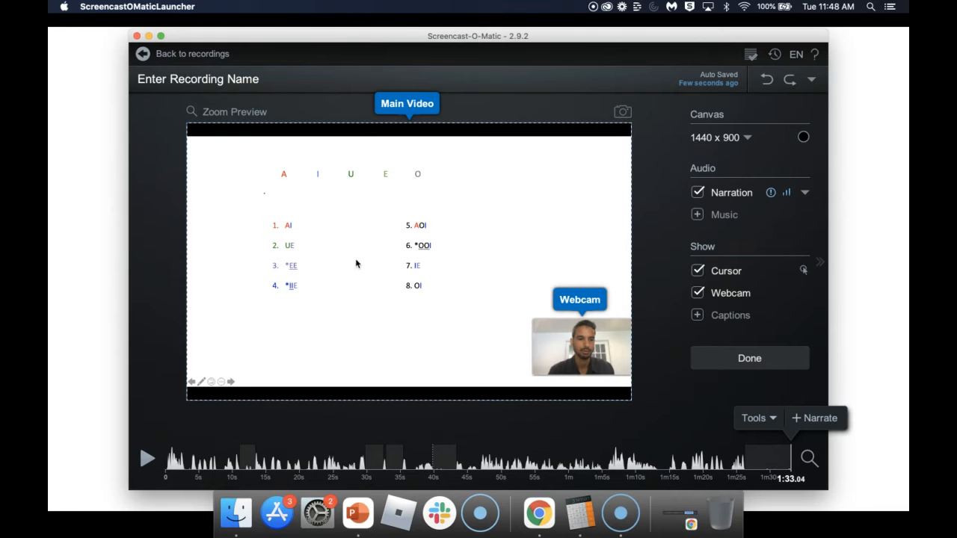
pyautogui.click(546, 332)
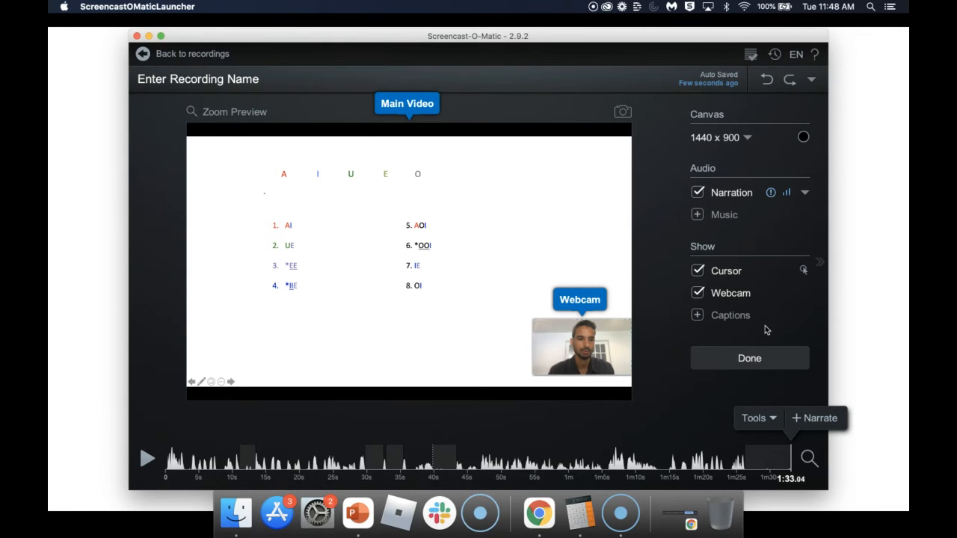
pyautogui.click(699, 293)
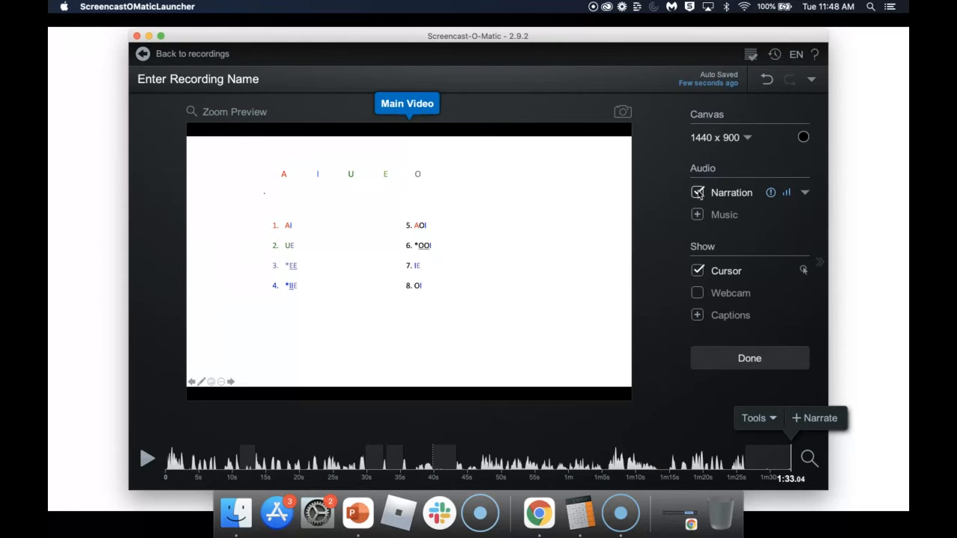
# Turn off the Narration audio and open a full-length Narrate edit from the start of the video to 1:33.04
pyautogui.click(697, 192)
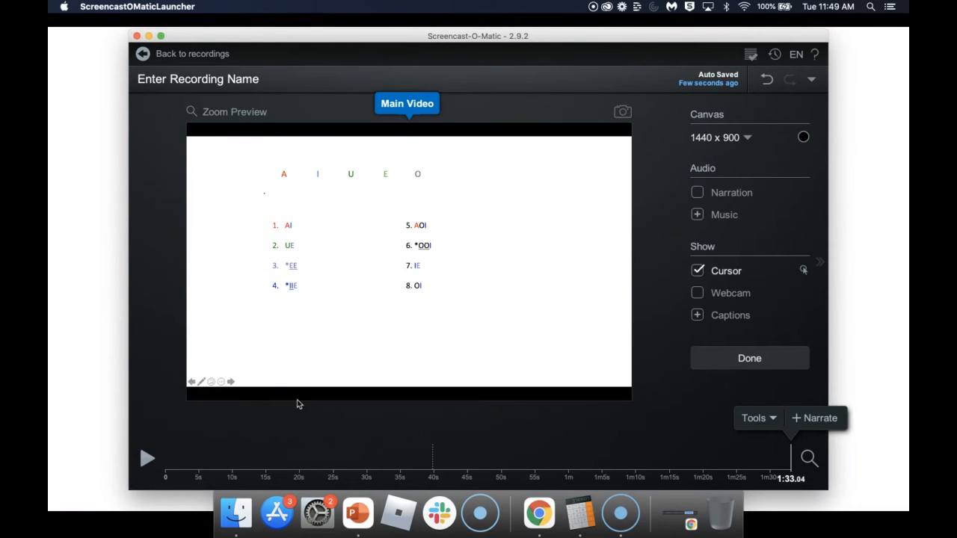
pyautogui.click(173, 452)
pyautogui.moveTo(172, 448); pyautogui.dragTo(160, 448)
pyautogui.click(148, 423)
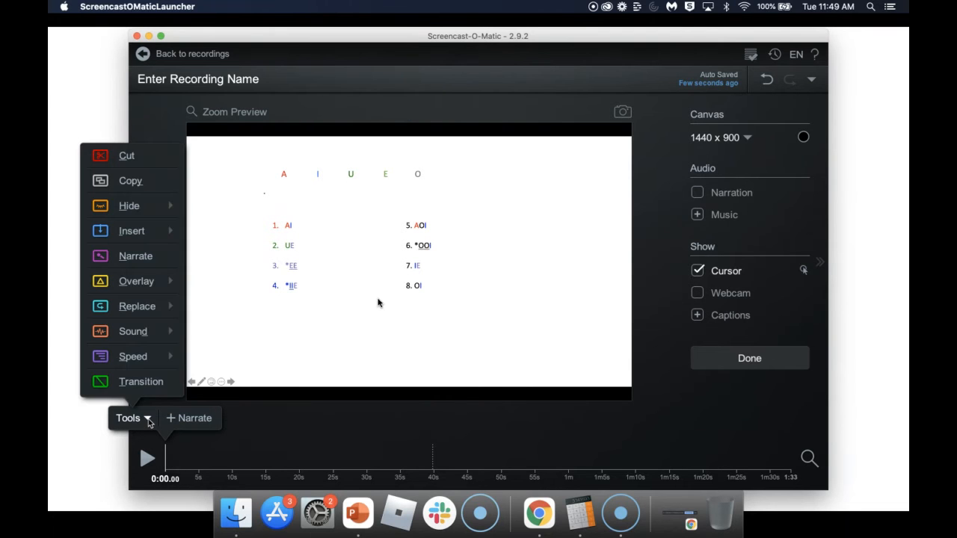
pyautogui.click(121, 257)
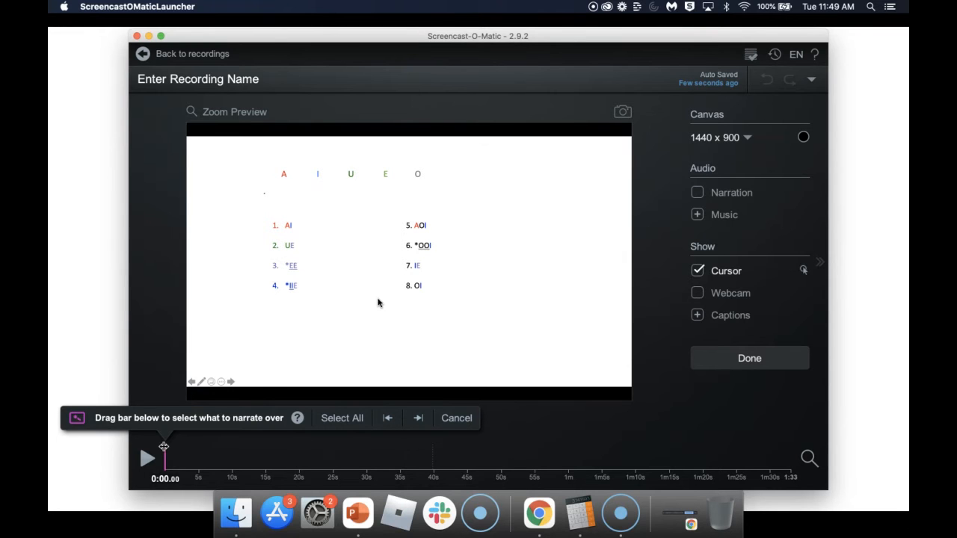
pyautogui.moveTo(164, 447); pyautogui.dragTo(843, 414)
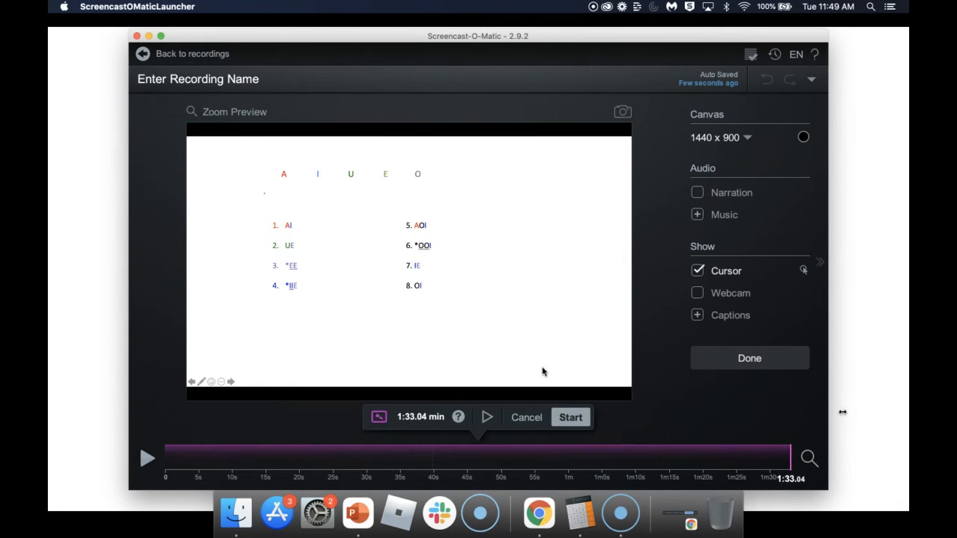
pyautogui.click(570, 417)
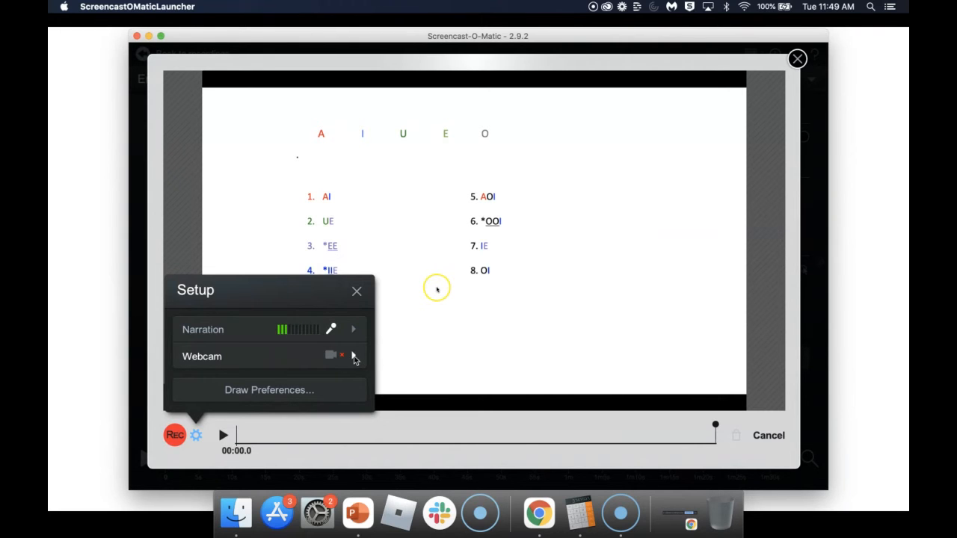
# Enable webcam recording in the narration setup, exit the edit without recording, and turn the Narration audio back on
pyautogui.click(354, 358)
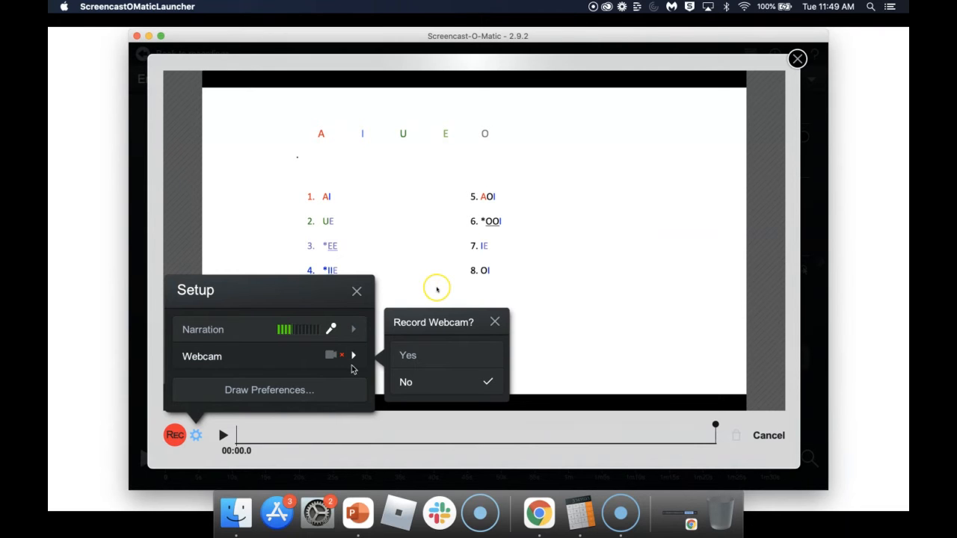
pyautogui.click(410, 356)
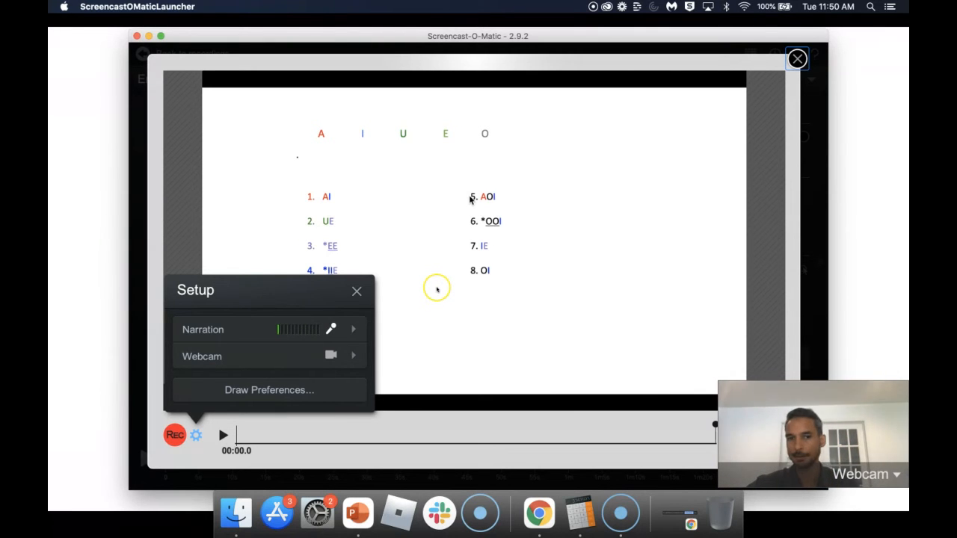
pyautogui.click(357, 291)
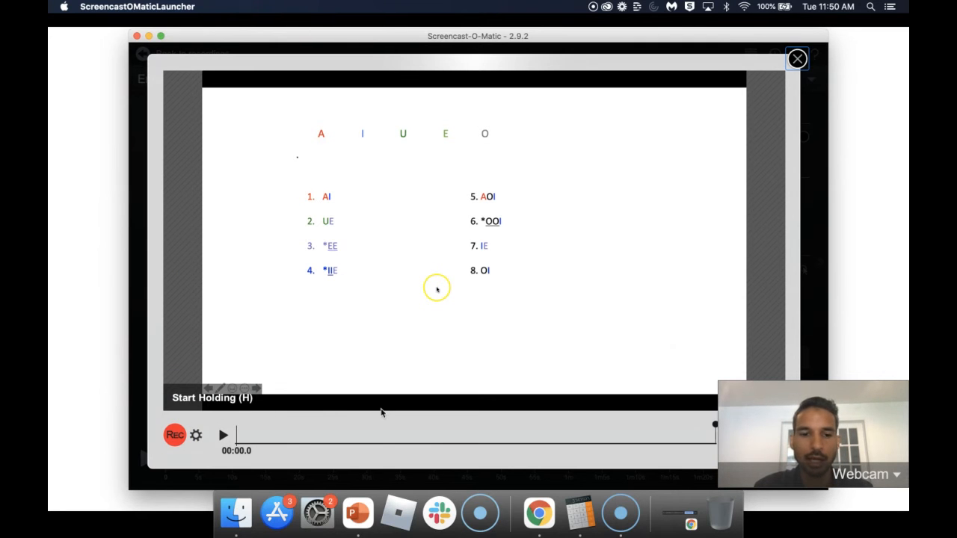
pyautogui.click(797, 59)
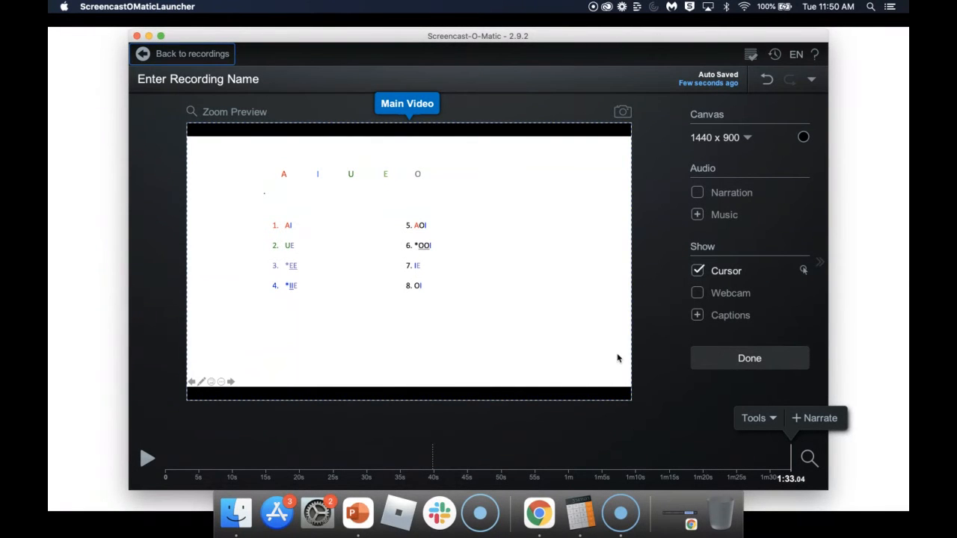
pyautogui.click(701, 193)
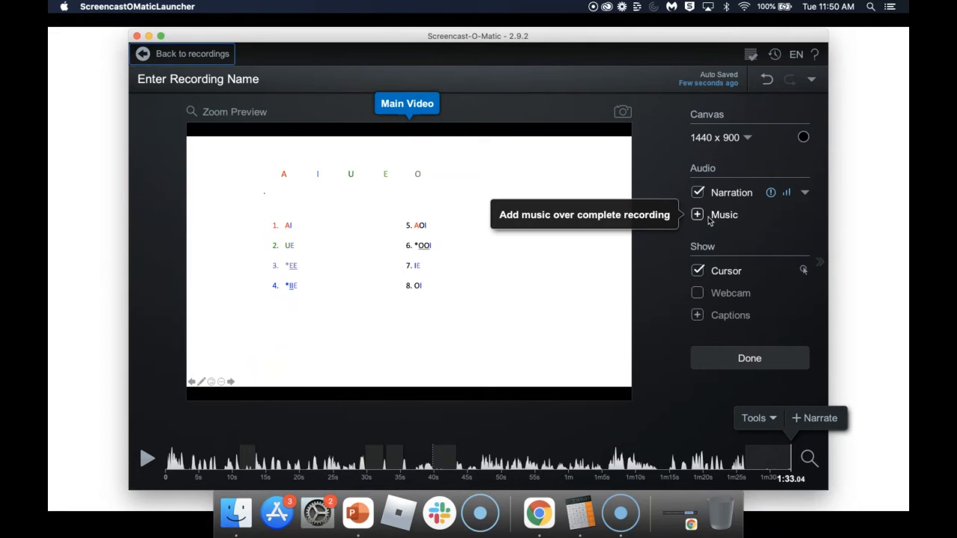
# Browse the Ambient music and preview the tracks City Rain, Elegance, Positivity and Picture the Day
pyautogui.click(698, 214)
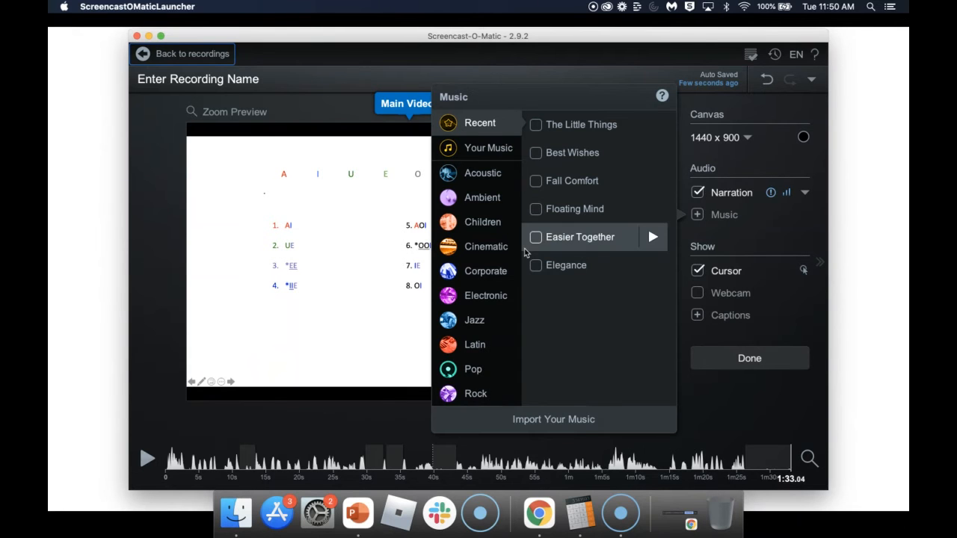
pyautogui.click(479, 199)
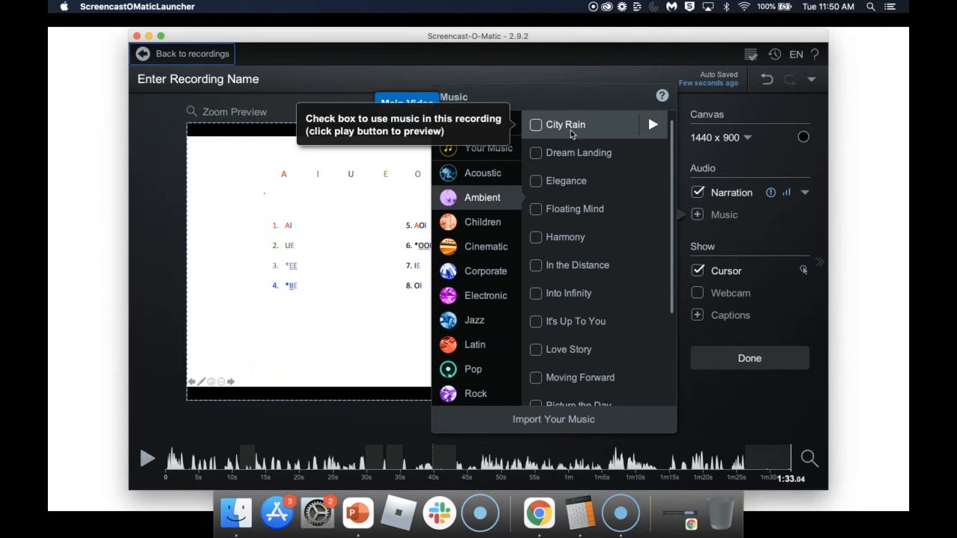
pyautogui.click(654, 125)
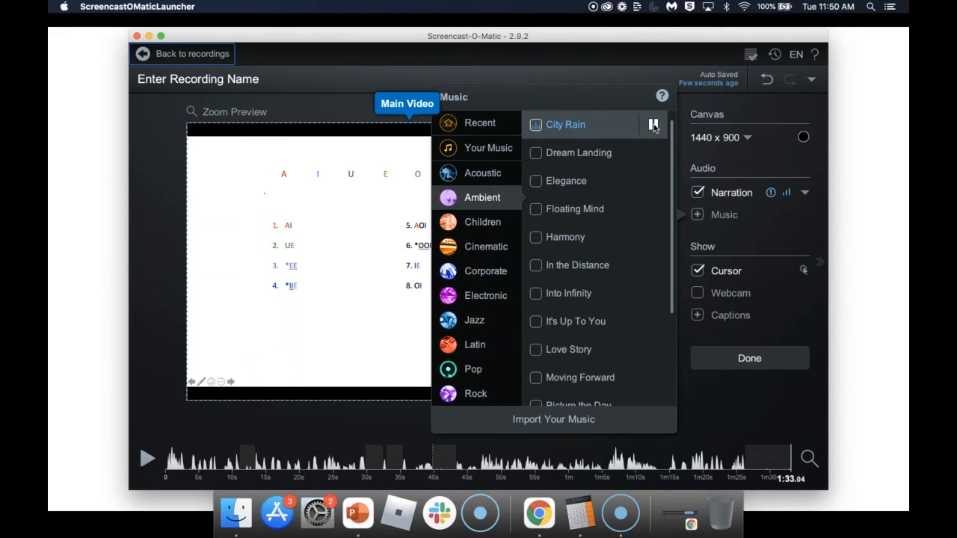
pyautogui.click(654, 125)
pyautogui.click(653, 181)
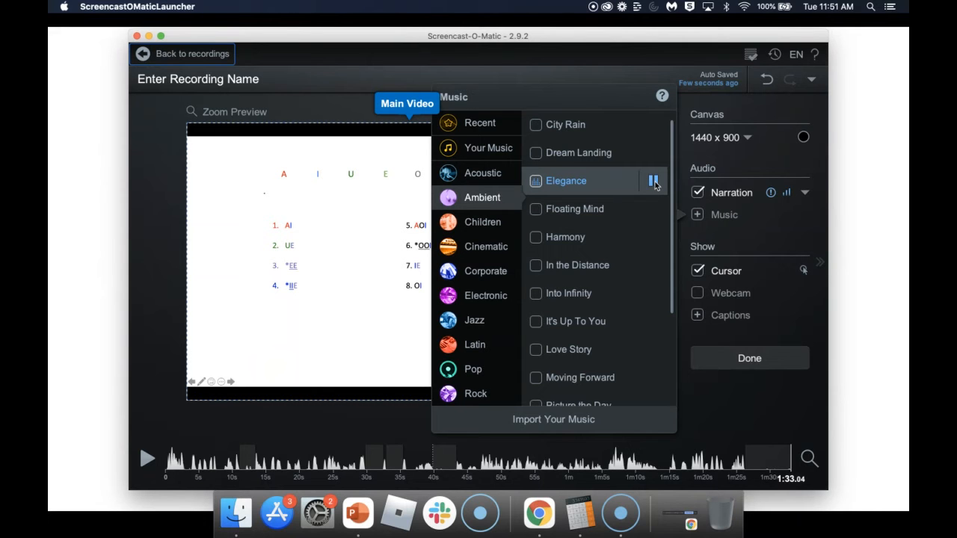
pyautogui.click(654, 182)
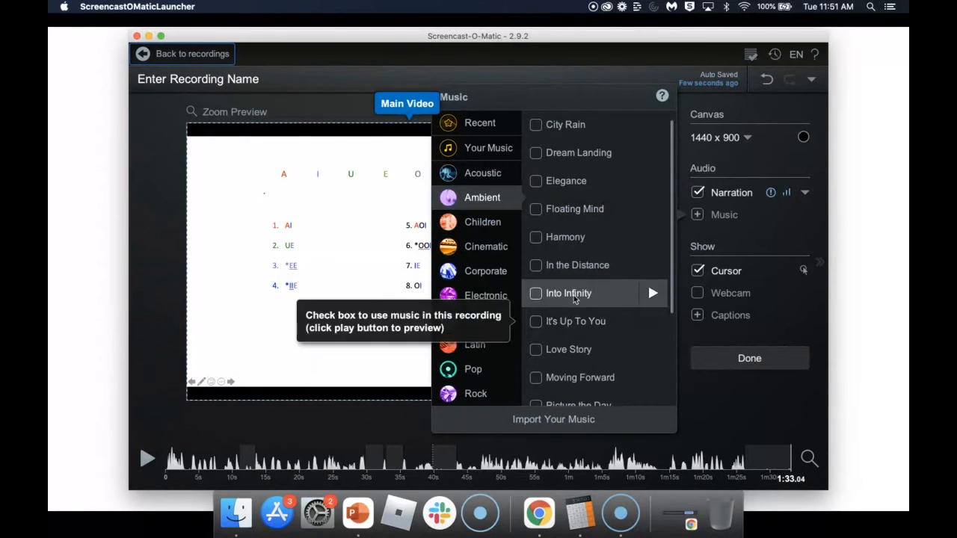
pyautogui.scroll(-3, 580, 300)
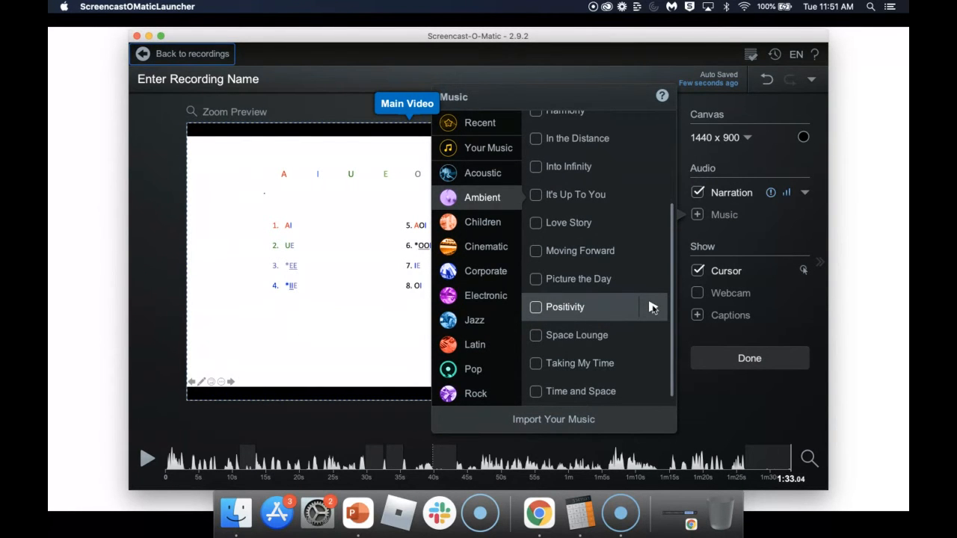
pyautogui.click(653, 307)
pyautogui.click(653, 279)
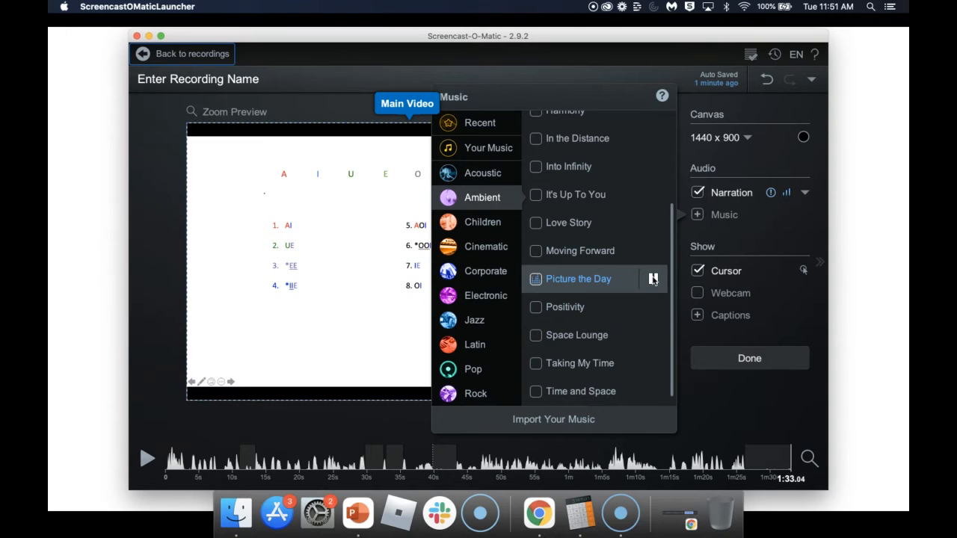
pyautogui.click(653, 279)
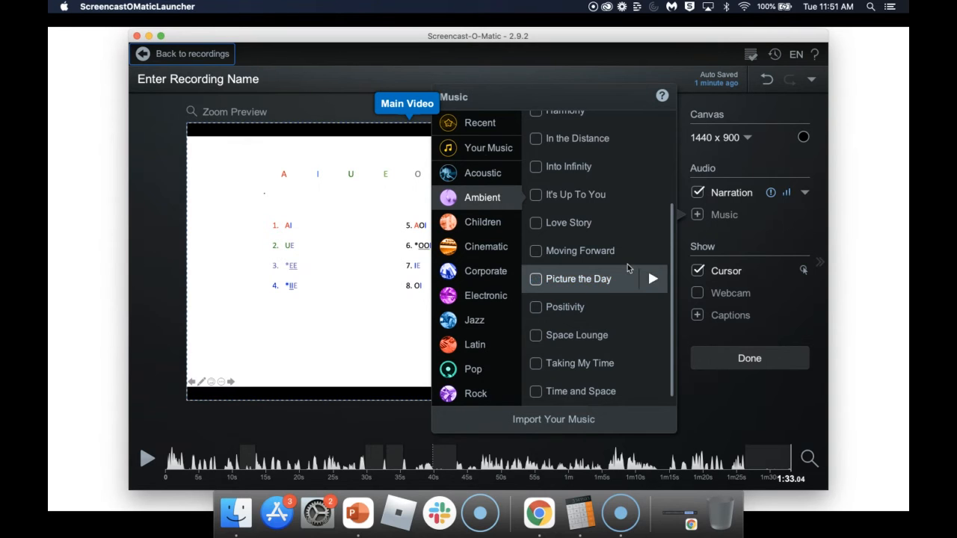
# Preview the Acoustic track Easy Going Life and add it as music over the complete recording
pyautogui.click(480, 174)
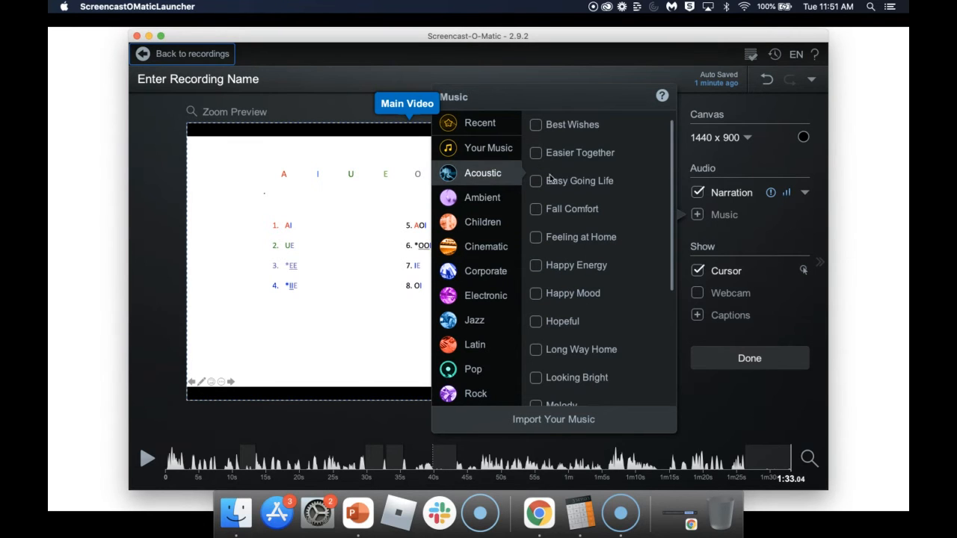
pyautogui.click(653, 181)
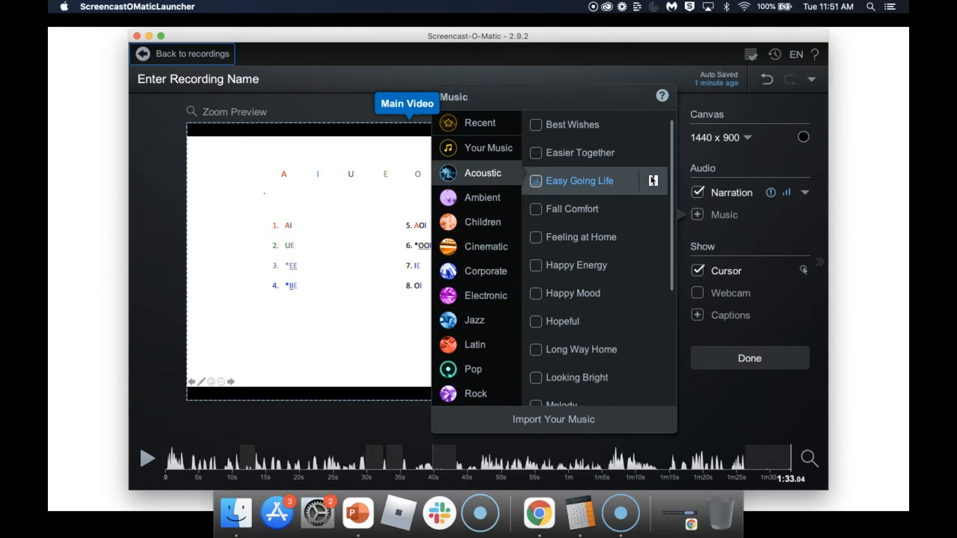
pyautogui.click(653, 181)
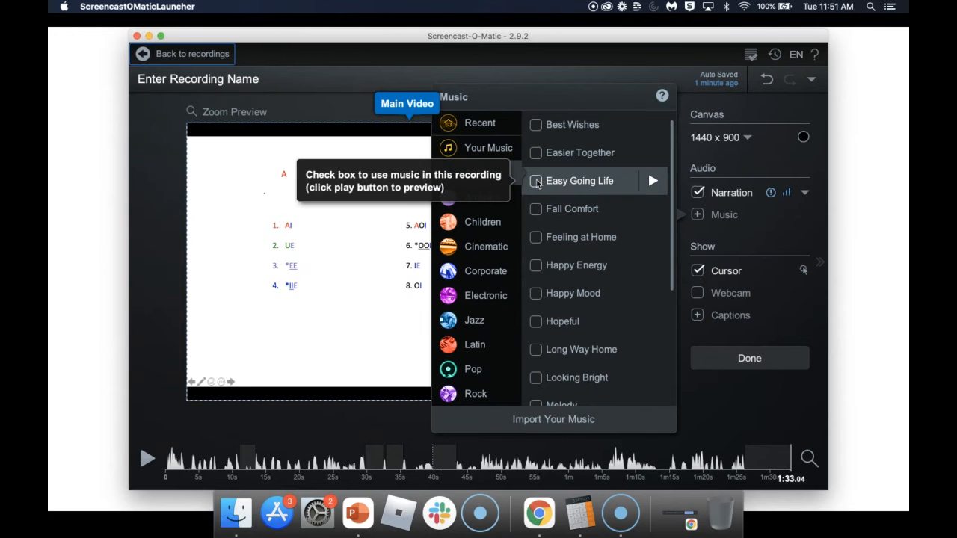
pyautogui.click(536, 181)
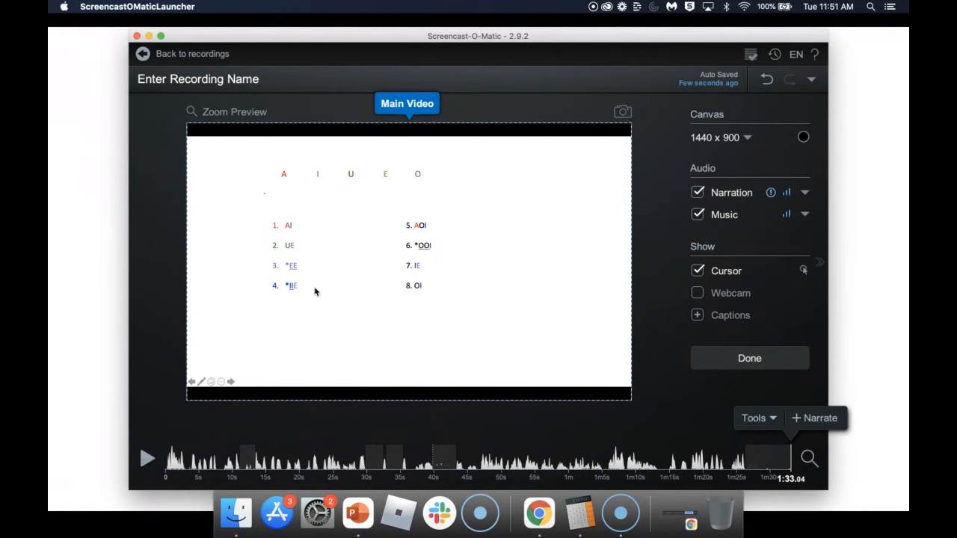
# Play the opening of the recording with its background music, pause it, and review the music volume, fade and ducking options
pyautogui.click(146, 459)
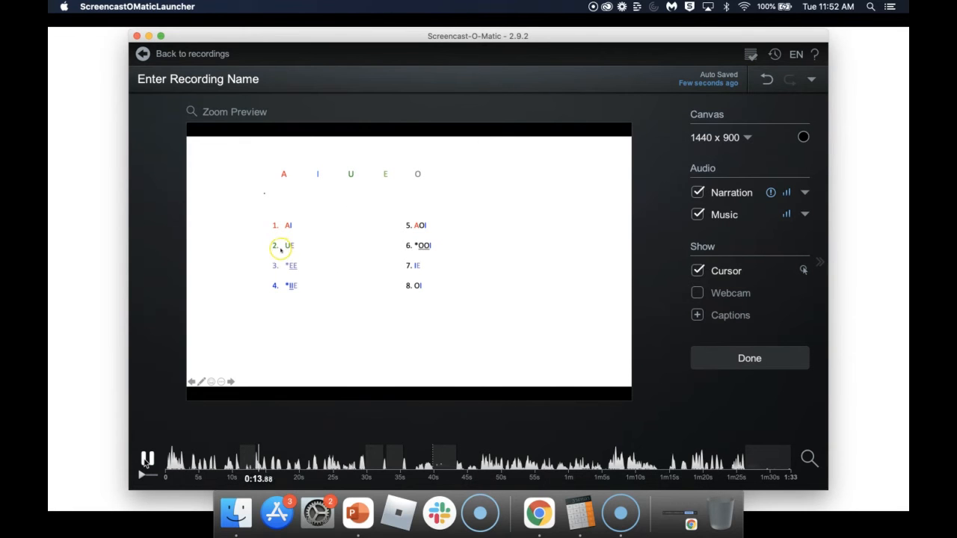
pyautogui.click(147, 459)
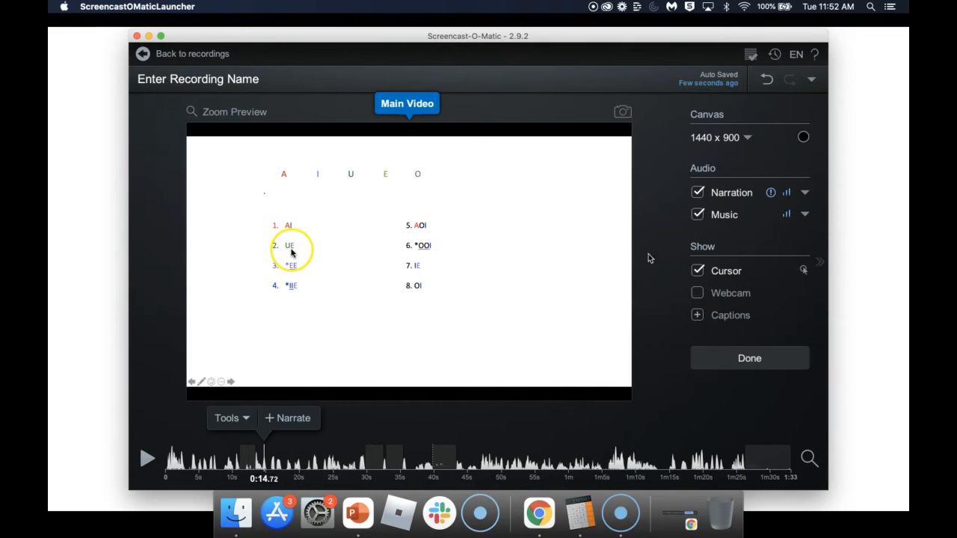
pyautogui.click(787, 215)
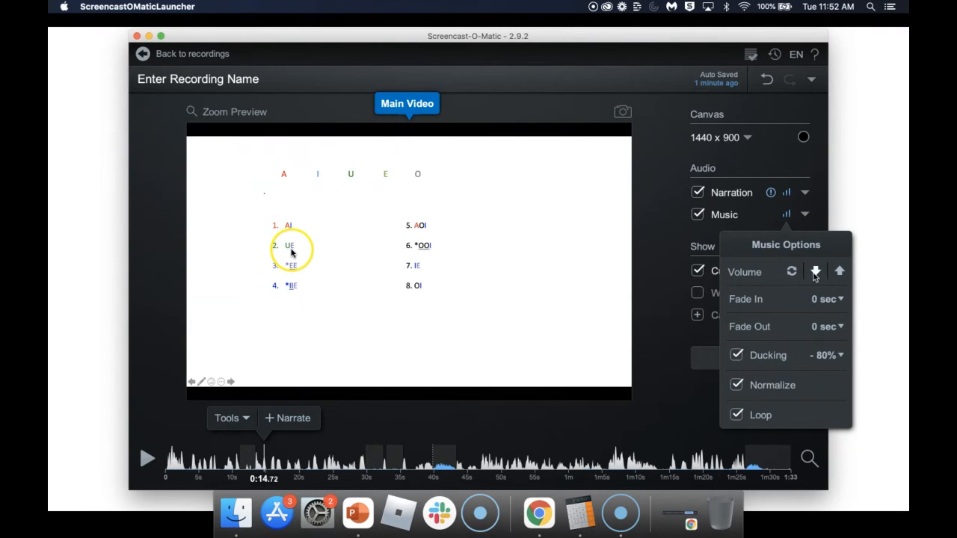
pyautogui.click(666, 285)
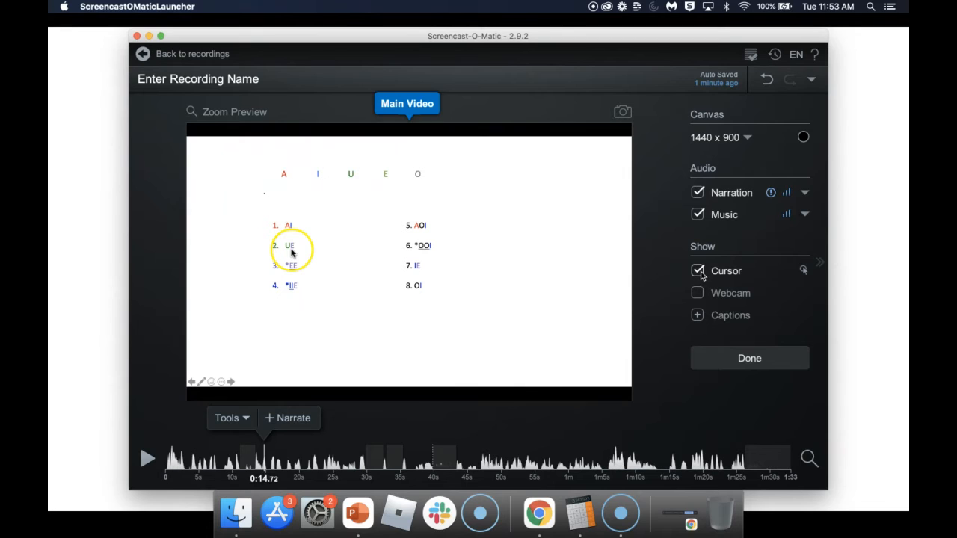
# Hide and reshow the cursor in the recording, and inspect the colour choices for the cursor highlighting halo
pyautogui.click(698, 271)
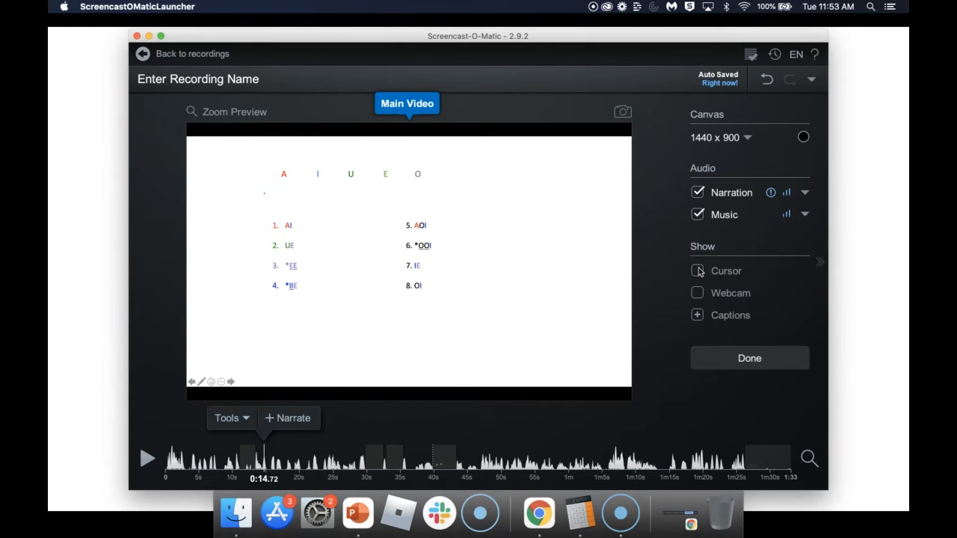
pyautogui.click(698, 271)
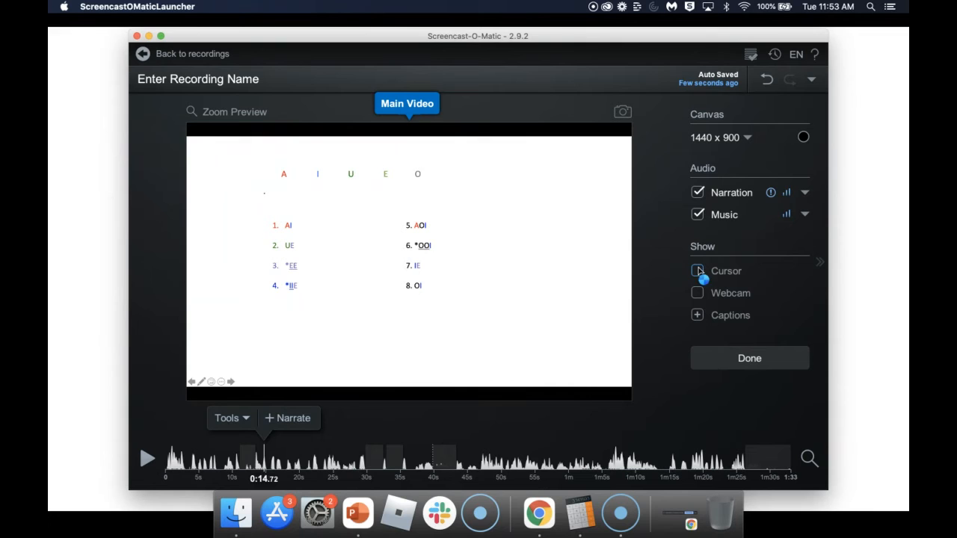
pyautogui.click(804, 270)
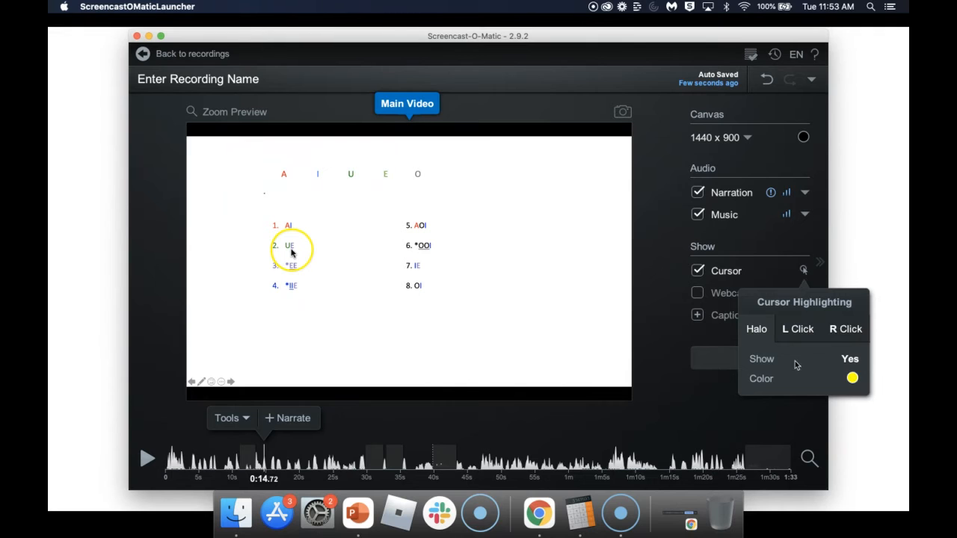
pyautogui.click(854, 381)
pyautogui.click(691, 326)
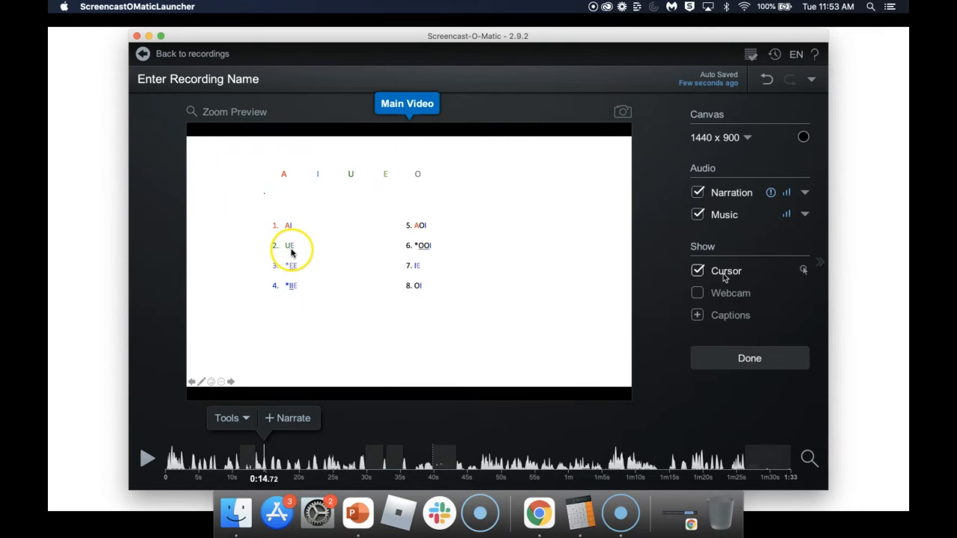
pyautogui.click(803, 270)
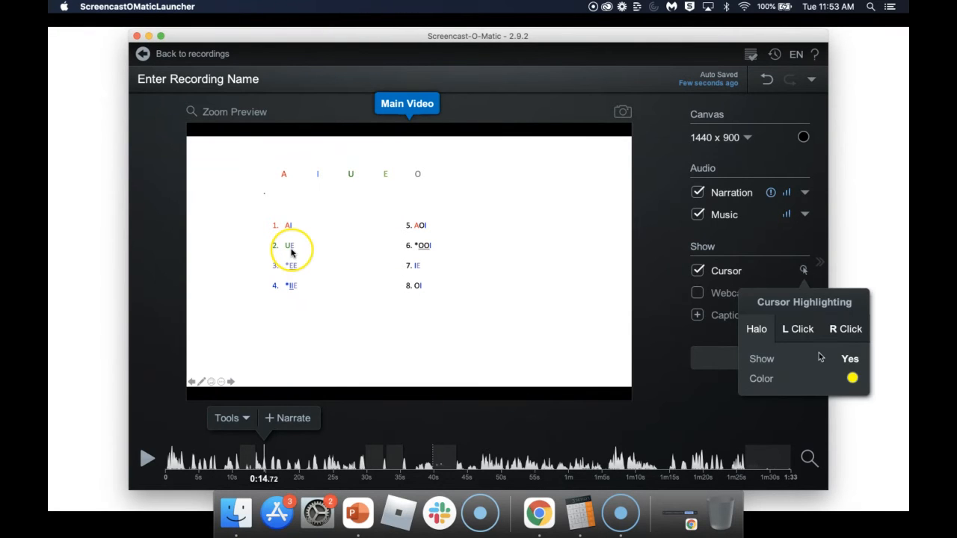
pyautogui.click(852, 379)
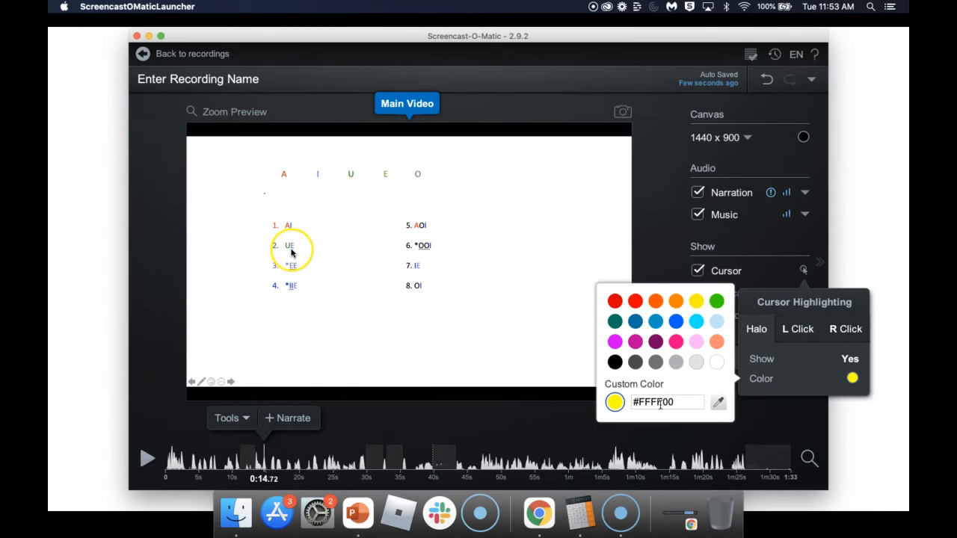
pyautogui.click(747, 380)
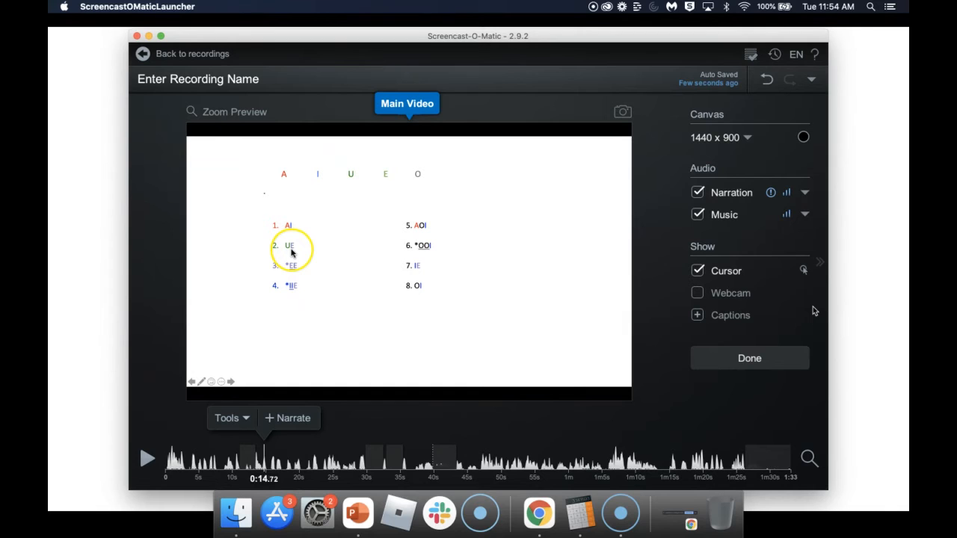
# Show the webcam overlay on the video, toggling it off and back on for comparison
pyautogui.click(697, 295)
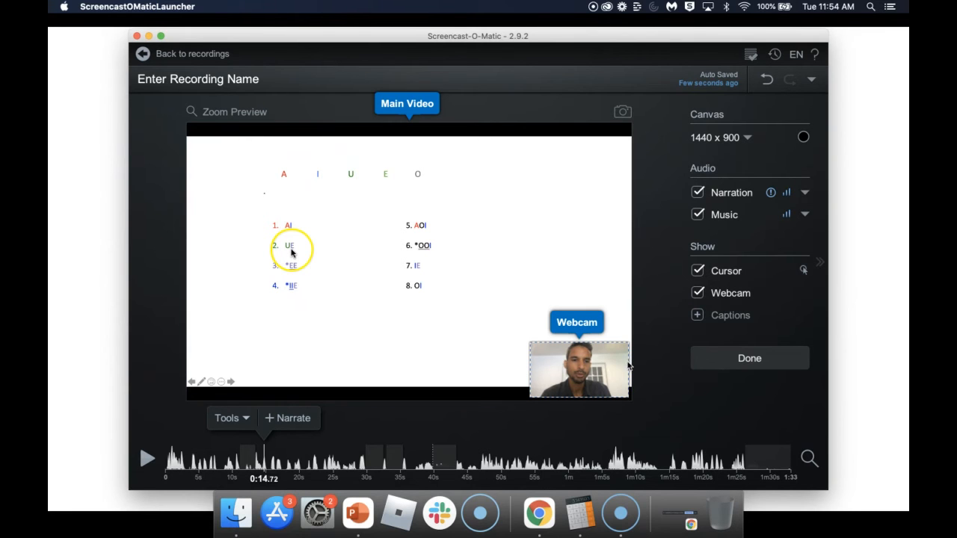
pyautogui.click(697, 294)
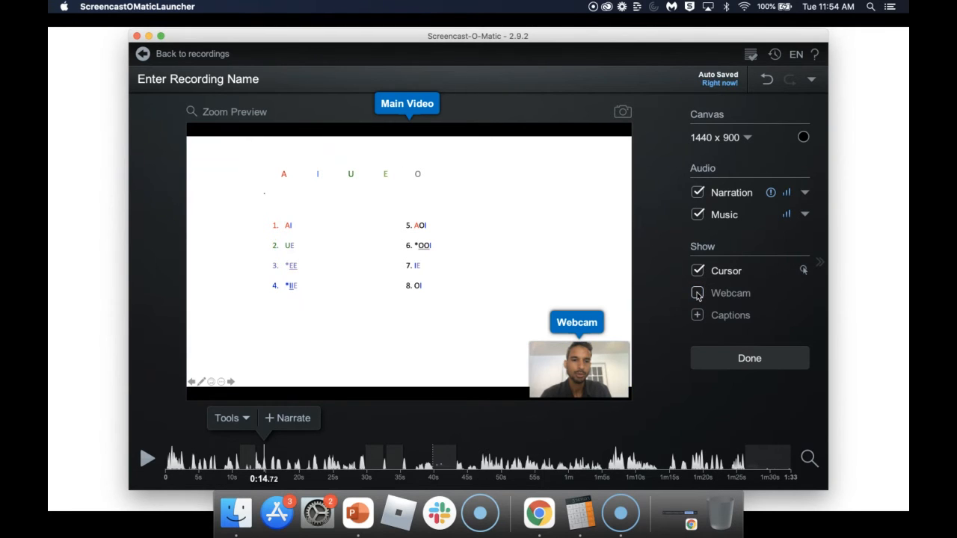
pyautogui.click(698, 294)
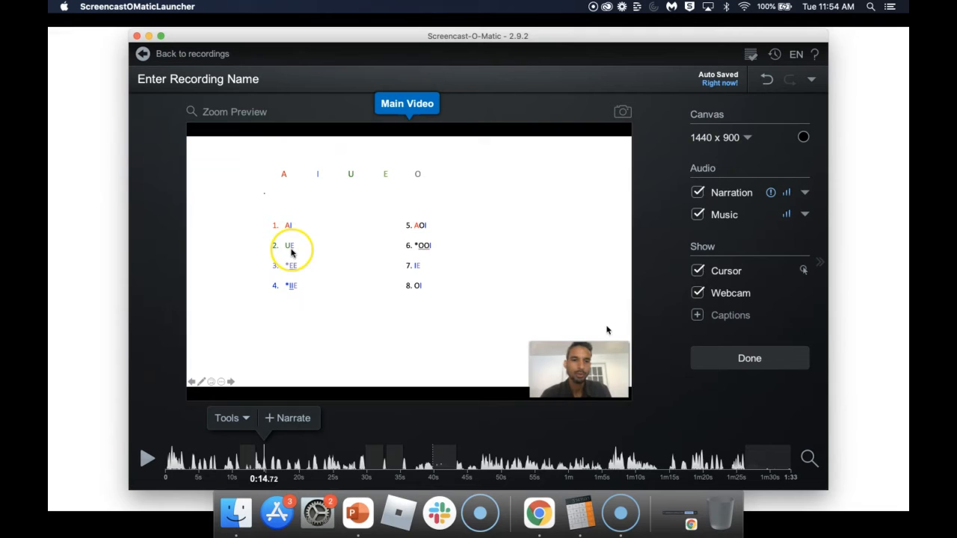
# Open the webcam overlay for modification and try several sizes, enlarging it over most of the slide and shrinking it to a small picture
pyautogui.click(566, 365)
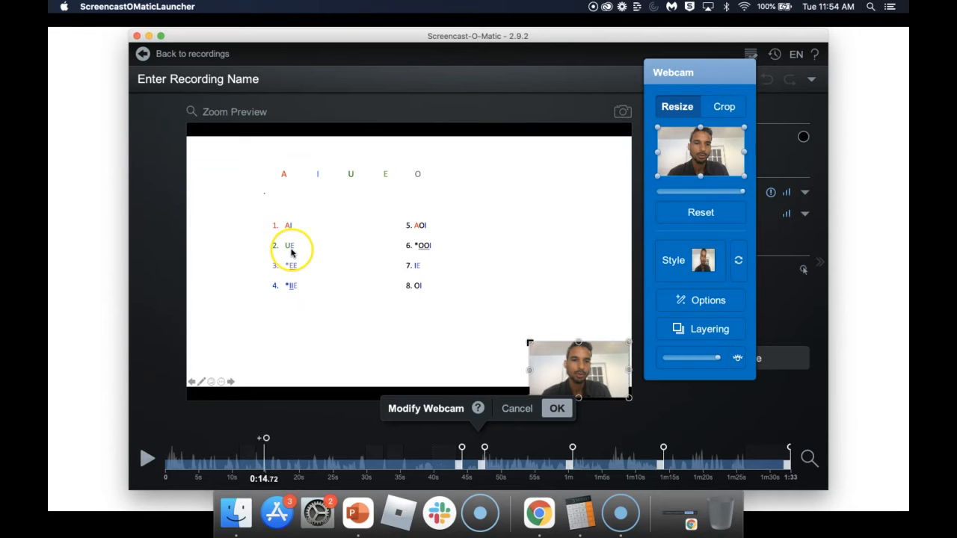
pyautogui.moveTo(529, 343); pyautogui.dragTo(670, 346)
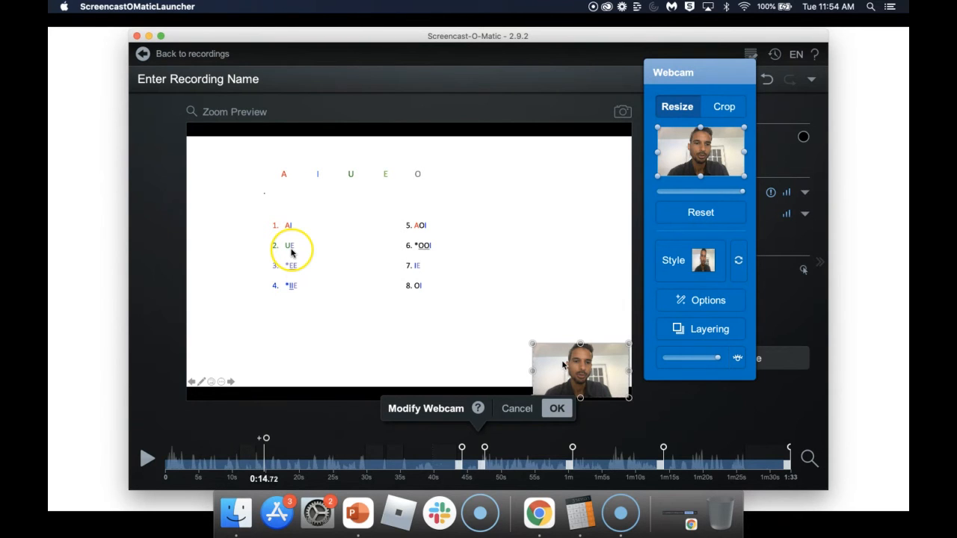
pyautogui.moveTo(534, 344); pyautogui.dragTo(283, 181)
pyautogui.moveTo(458, 301); pyautogui.dragTo(435, 267)
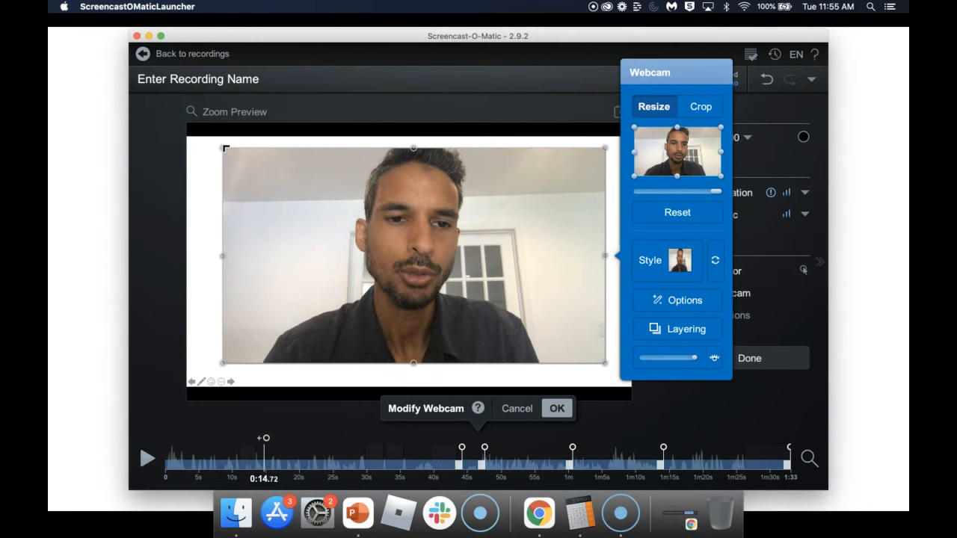
pyautogui.moveTo(226, 148); pyautogui.dragTo(516, 303)
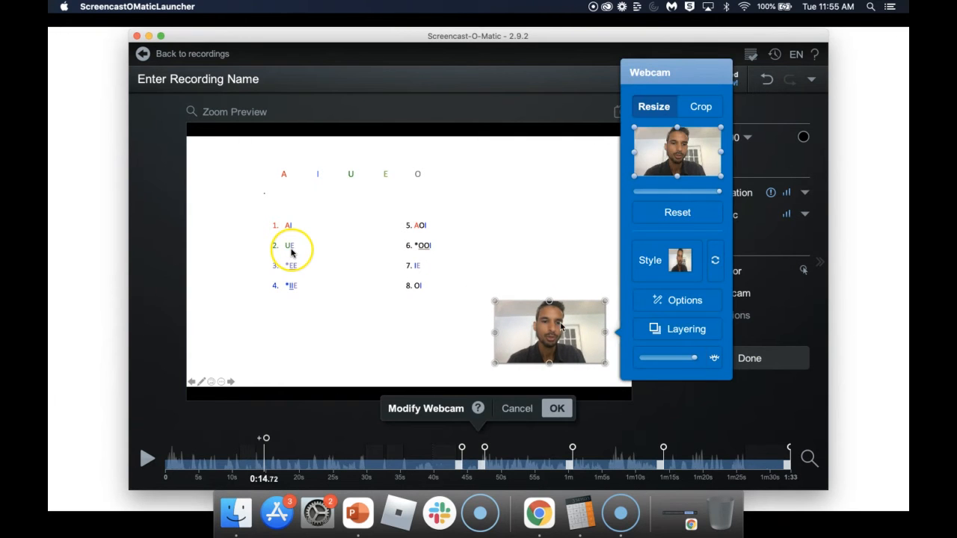
# Reposition the small webcam overlay into the slide's lower-right corner and apply the webcam changes
pyautogui.moveTo(561, 327); pyautogui.dragTo(474, 236)
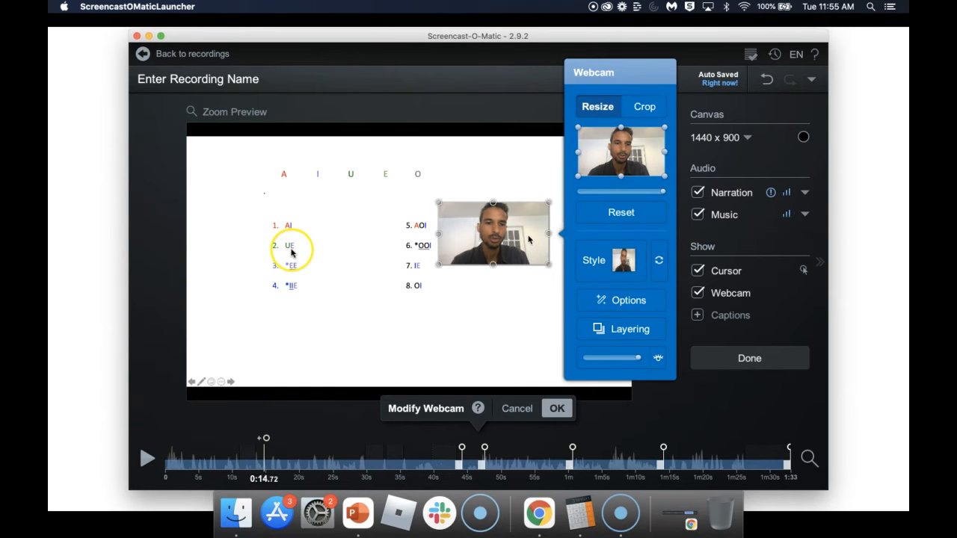
pyautogui.moveTo(528, 239); pyautogui.dragTo(593, 354)
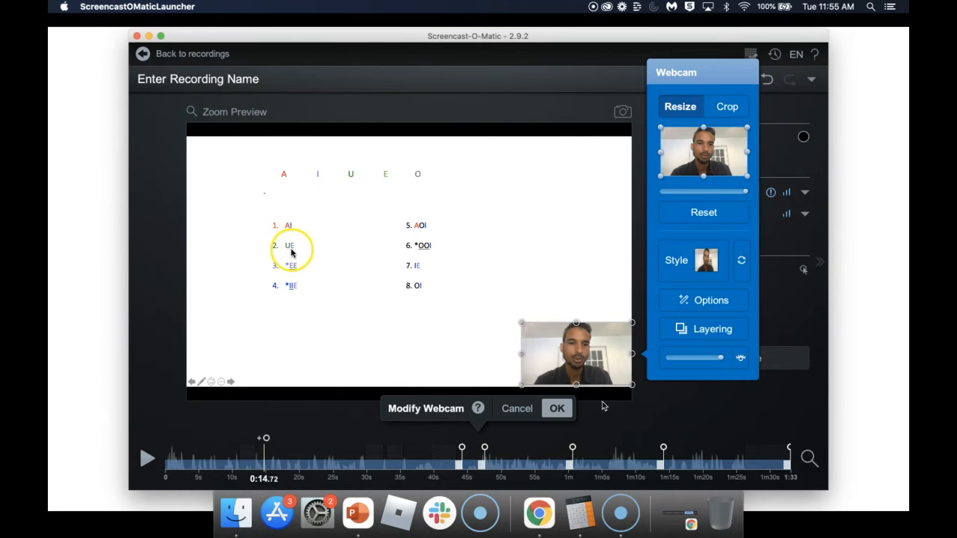
pyautogui.click(554, 413)
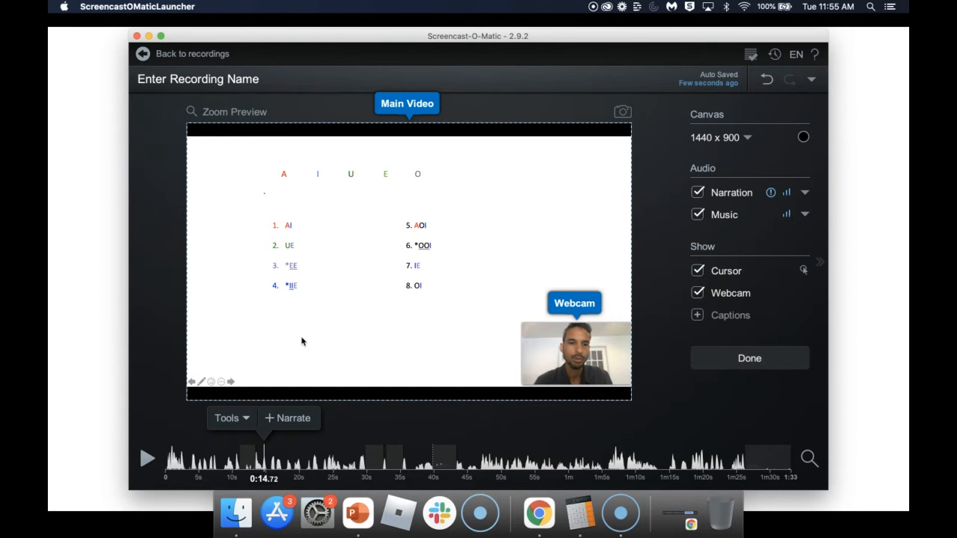
# Scrub the timeline back to 0:10.04 and play the recording to about 0:14 to review the section around the silent gap
pyautogui.click(272, 452)
pyautogui.moveTo(272, 452)
pyautogui.mouseDown()
pyautogui.moveTo(335, 453)
pyautogui.moveTo(177, 453)
pyautogui.moveTo(282, 447)
pyautogui.mouseUp()
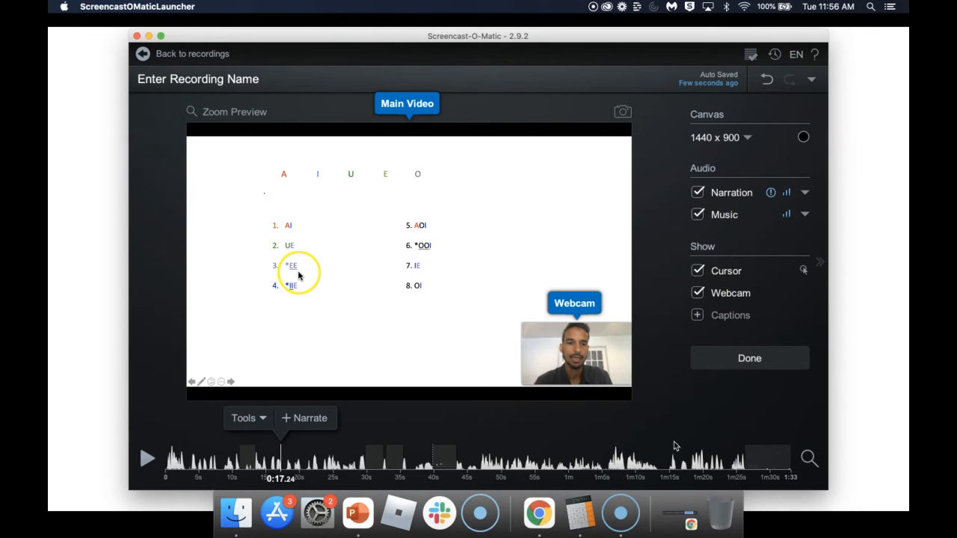
pyautogui.click(281, 450)
pyautogui.moveTo(280, 450); pyautogui.dragTo(258, 459)
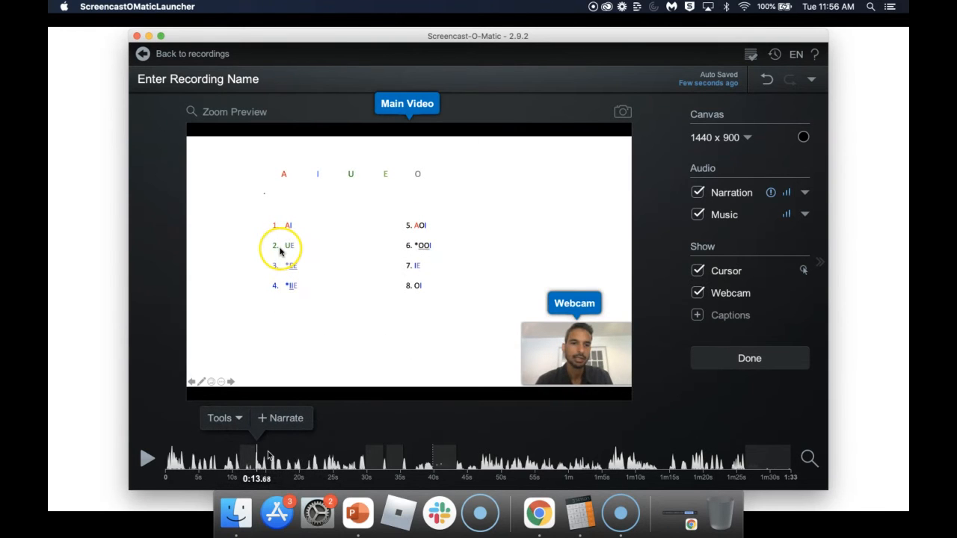
pyautogui.moveTo(258, 454)
pyautogui.mouseDown()
pyautogui.moveTo(496, 490)
pyautogui.moveTo(770, 489)
pyautogui.moveTo(320, 475)
pyautogui.moveTo(233, 458)
pyautogui.mouseUp()
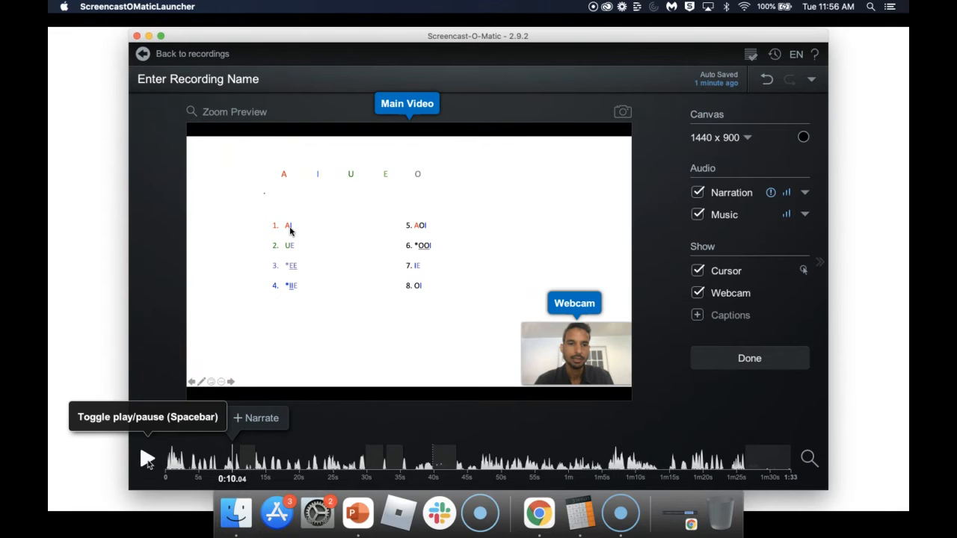
pyautogui.click(147, 460)
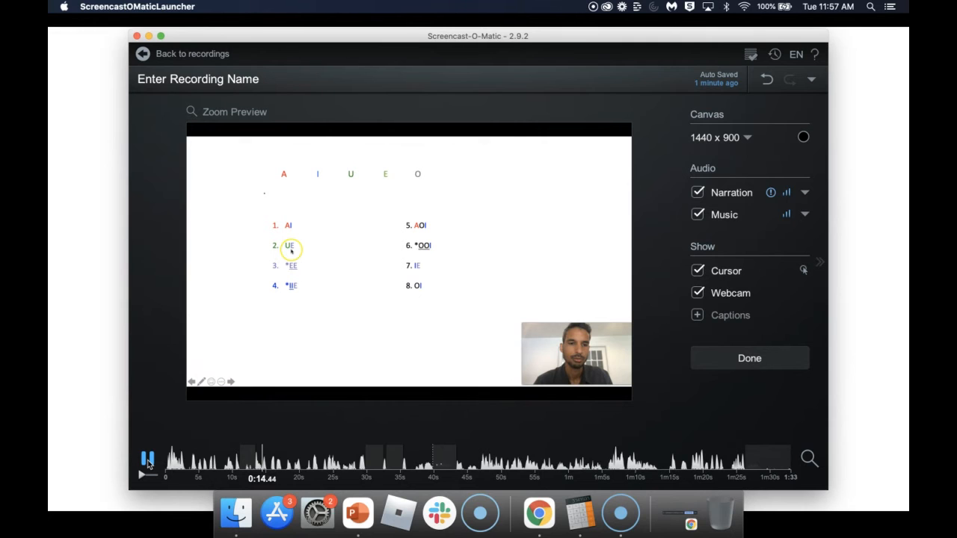
pyautogui.click(147, 459)
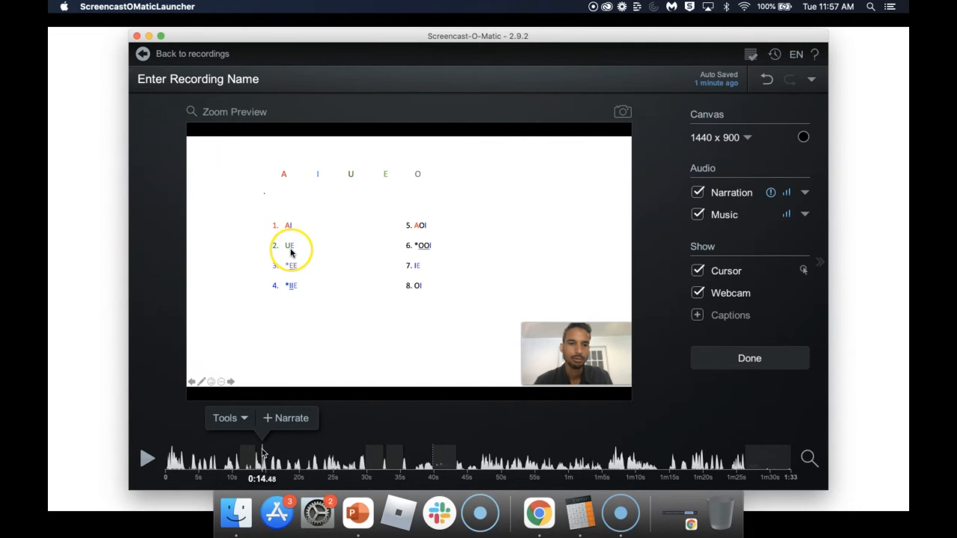
# Try a 2.40-second cut starting at 0:11.04, preview it, and cancel the edit
pyautogui.moveTo(262, 452); pyautogui.dragTo(240, 457)
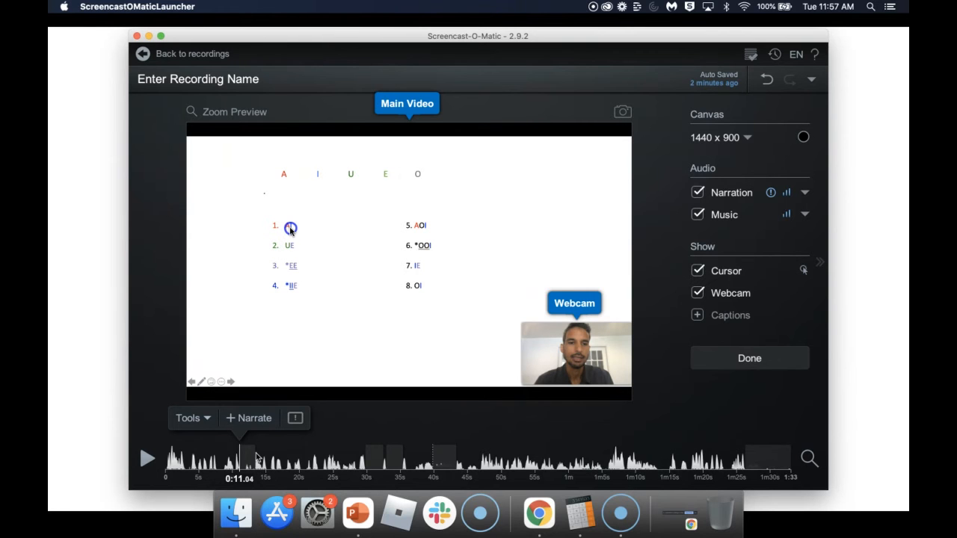
pyautogui.click(209, 420)
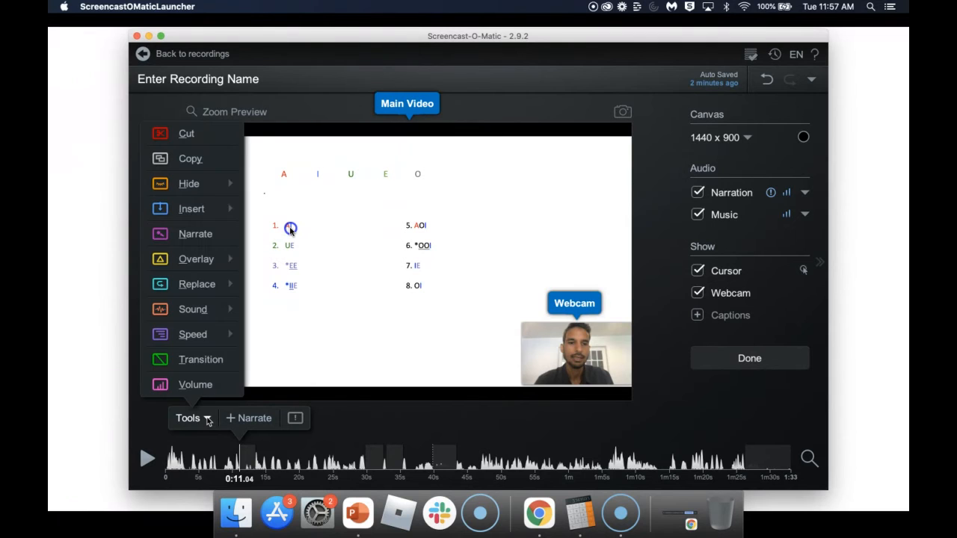
pyautogui.click(177, 135)
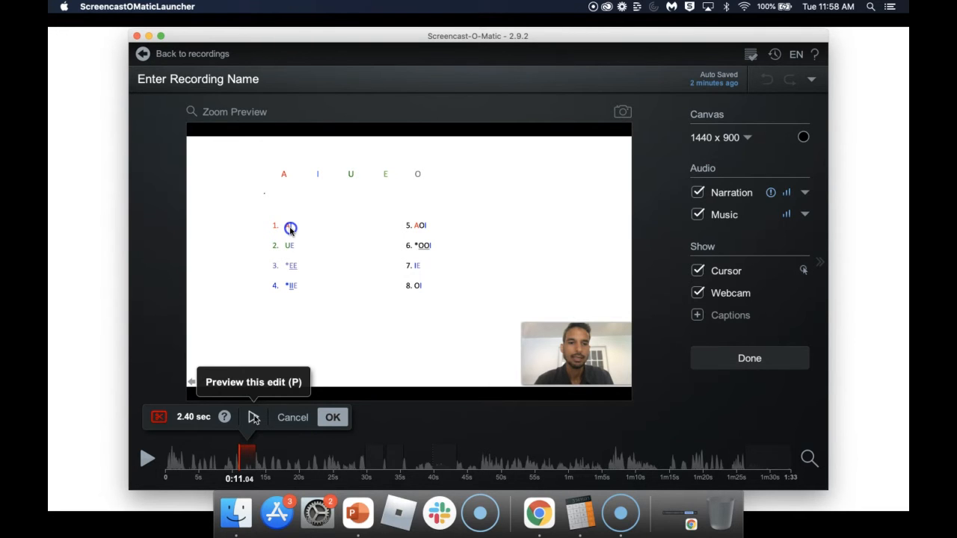
pyautogui.click(253, 418)
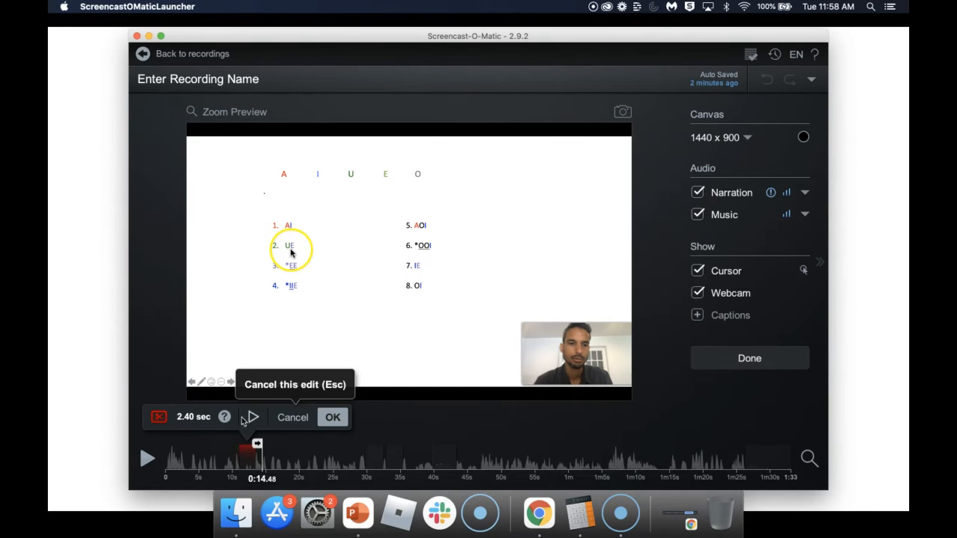
pyautogui.click(292, 417)
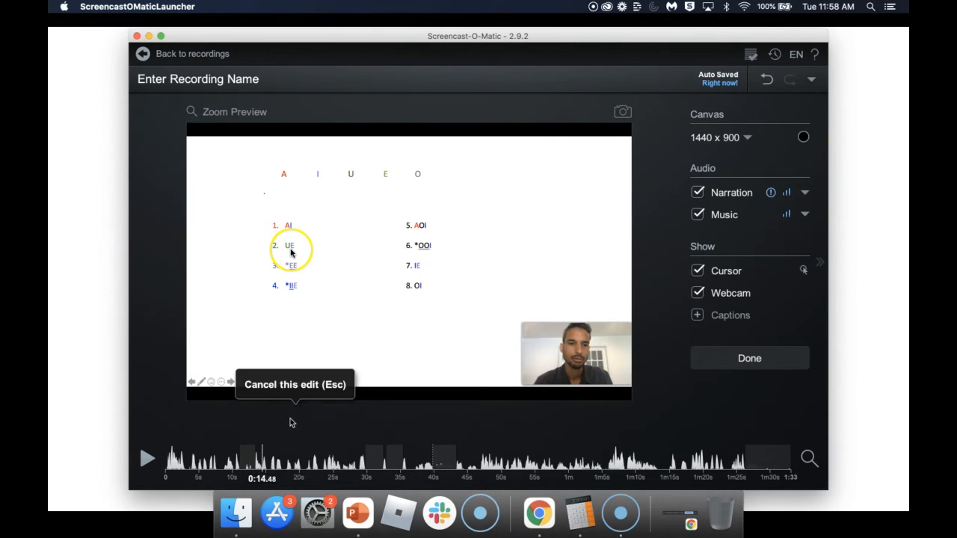
# Move the playhead to 0:10.56 and replay the uncut section up to about 0:14
pyautogui.click(240, 452)
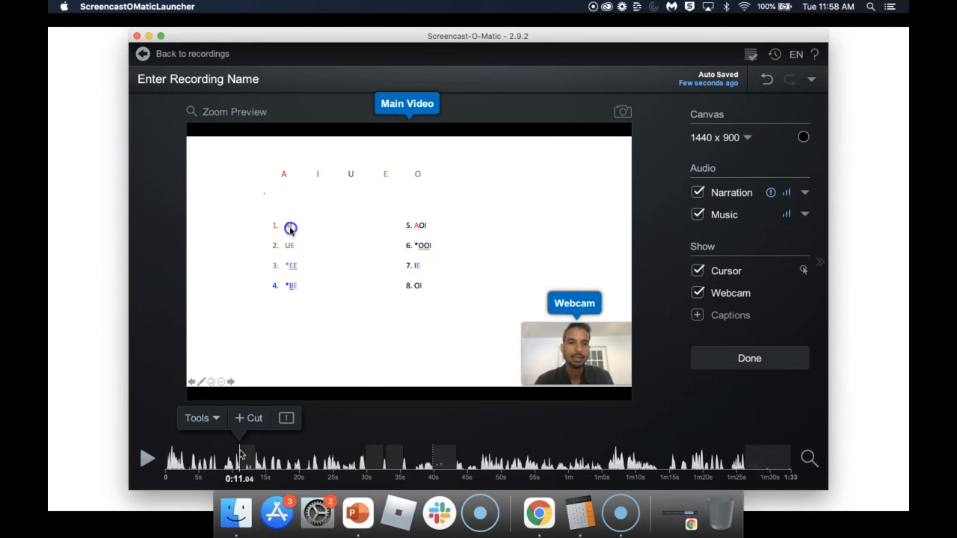
pyautogui.moveTo(241, 454)
pyautogui.mouseDown()
pyautogui.moveTo(231, 456)
pyautogui.moveTo(257, 462)
pyautogui.moveTo(235, 464)
pyautogui.mouseUp()
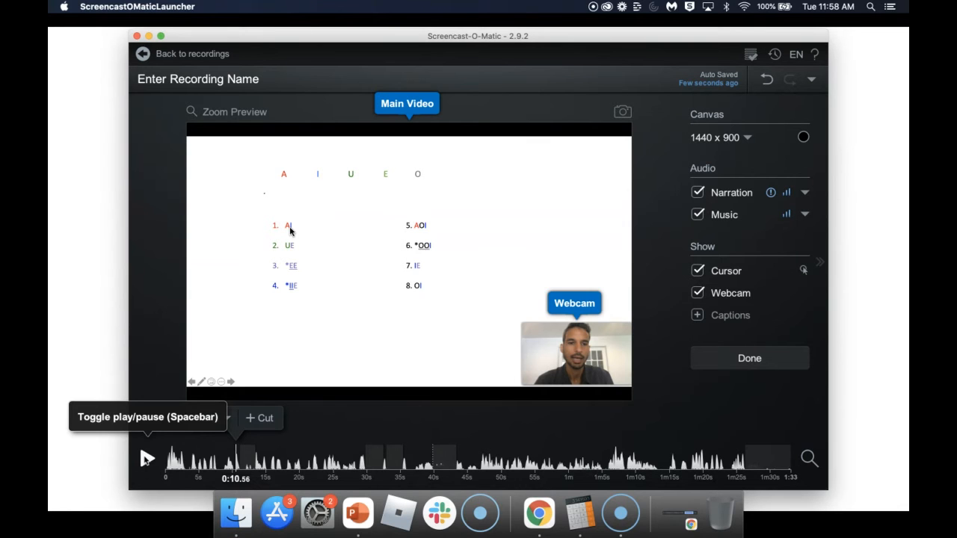
pyautogui.click(147, 459)
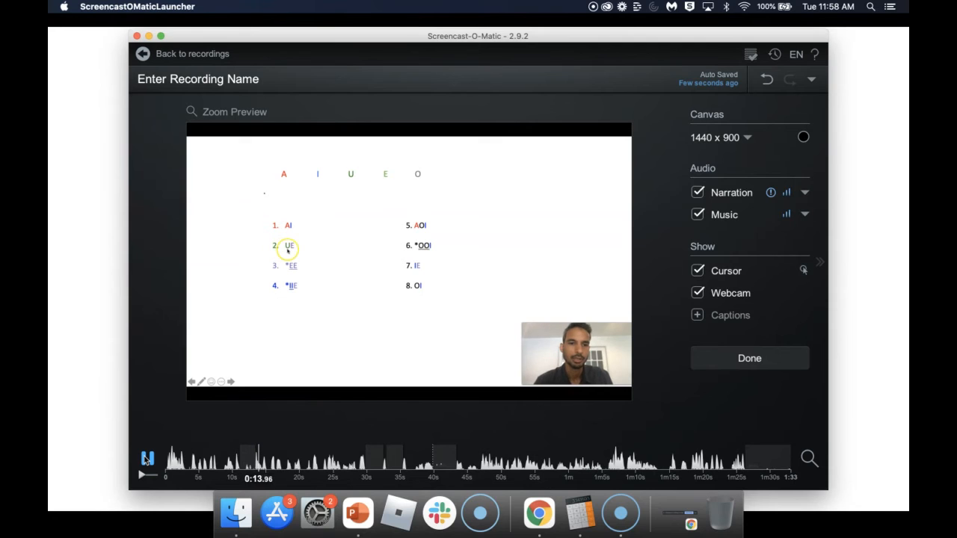
pyautogui.click(147, 458)
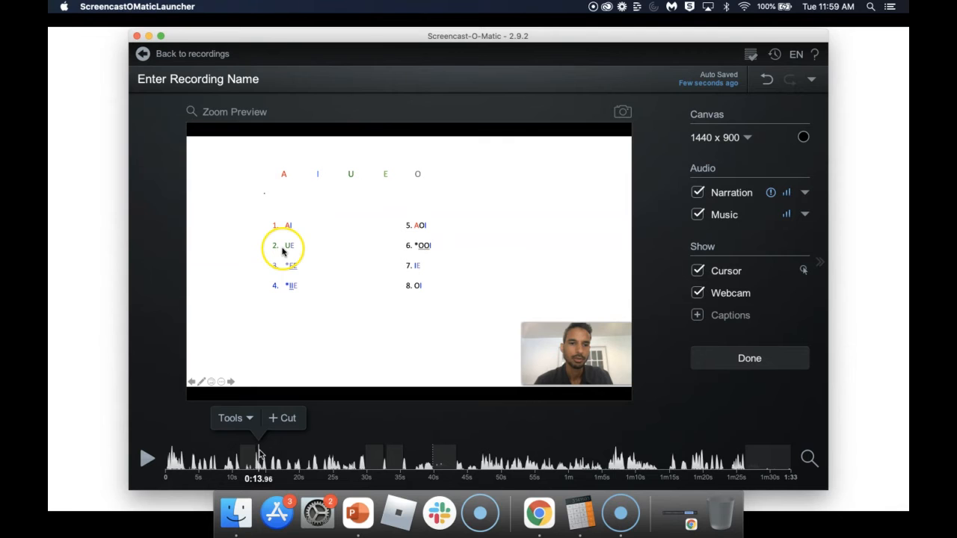
# Cut 2.40 seconds starting at 0:11.28, accept the edit, and review the edit history
pyautogui.moveTo(259, 453); pyautogui.dragTo(242, 454)
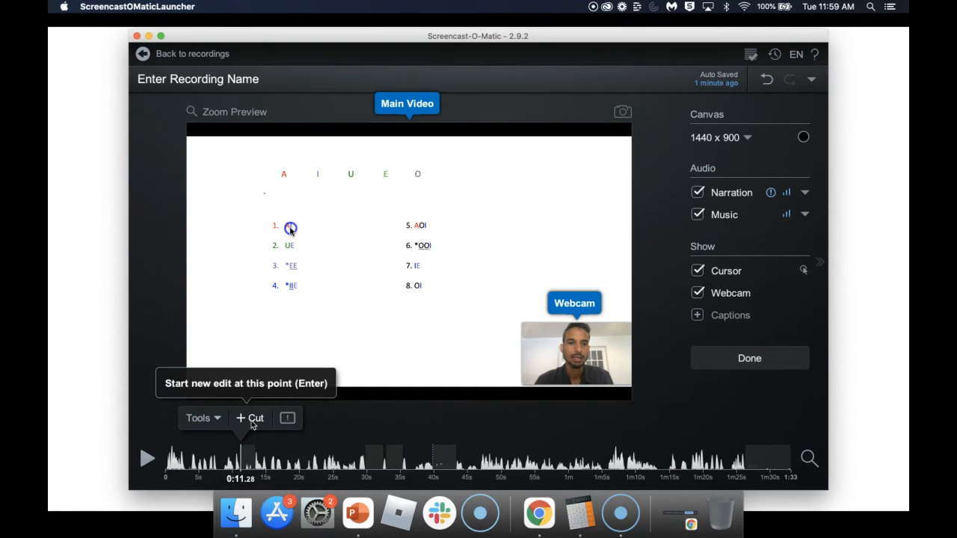
pyautogui.click(217, 420)
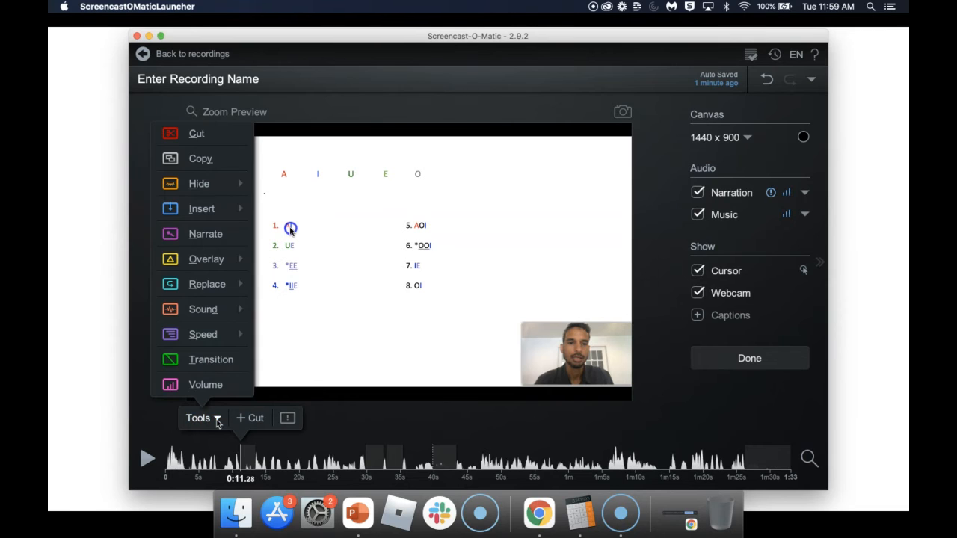
pyautogui.click(197, 136)
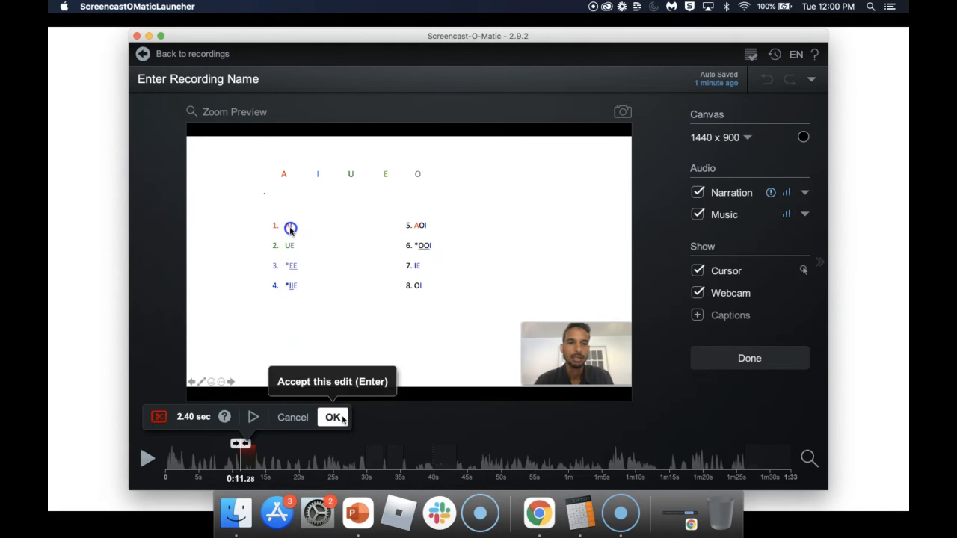
pyautogui.click(253, 417)
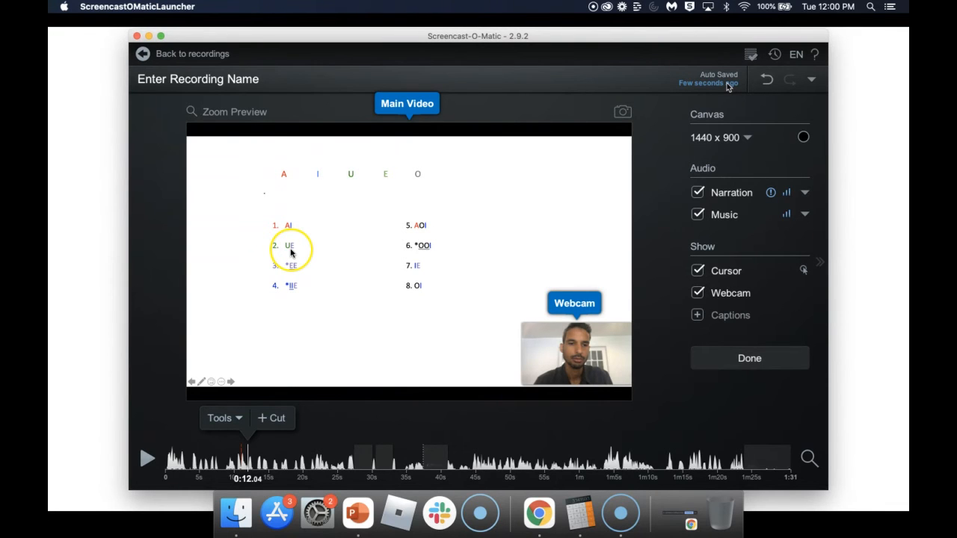
pyautogui.click(813, 82)
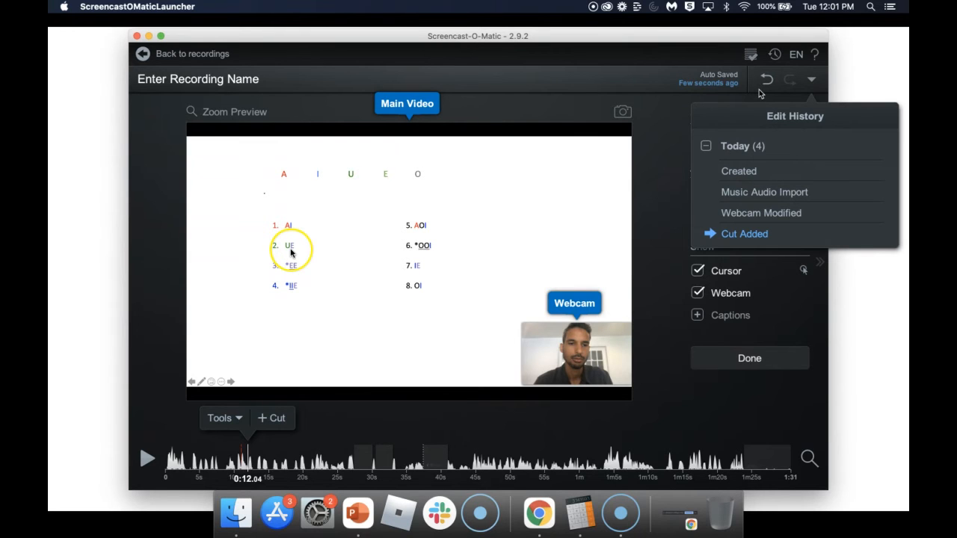
pyautogui.click(599, 233)
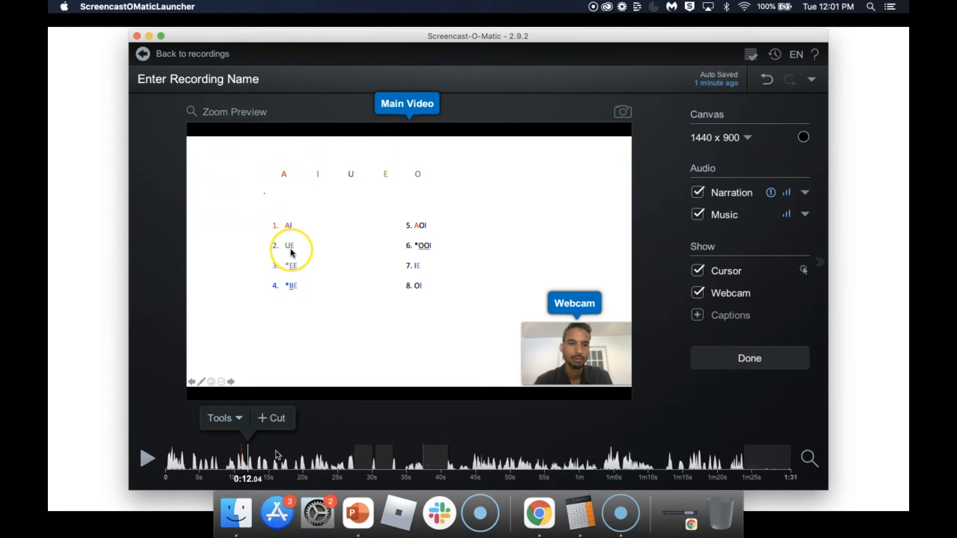
# Play the recording from 0:27.36 to about 1:06 to find the unwanted section
pyautogui.moveTo(249, 455); pyautogui.dragTo(355, 465)
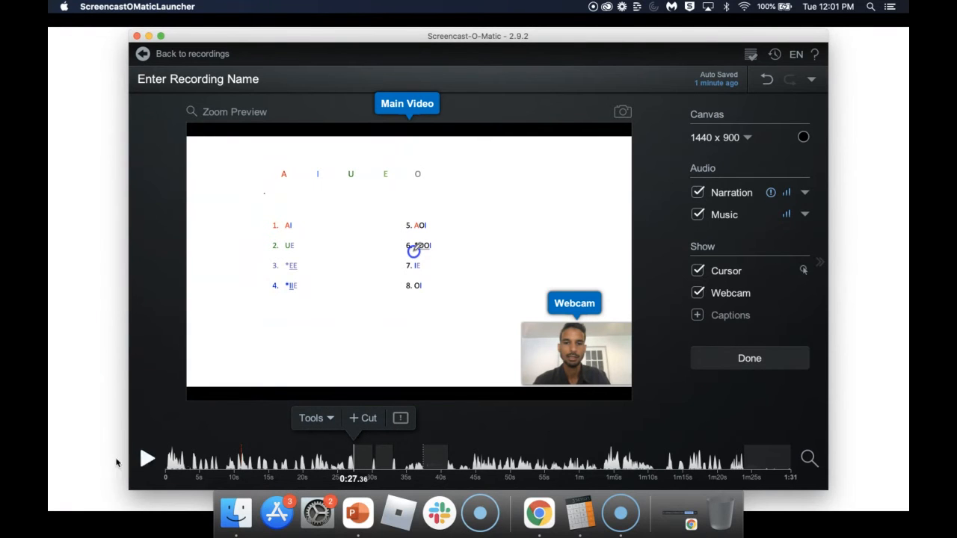
pyautogui.click(145, 460)
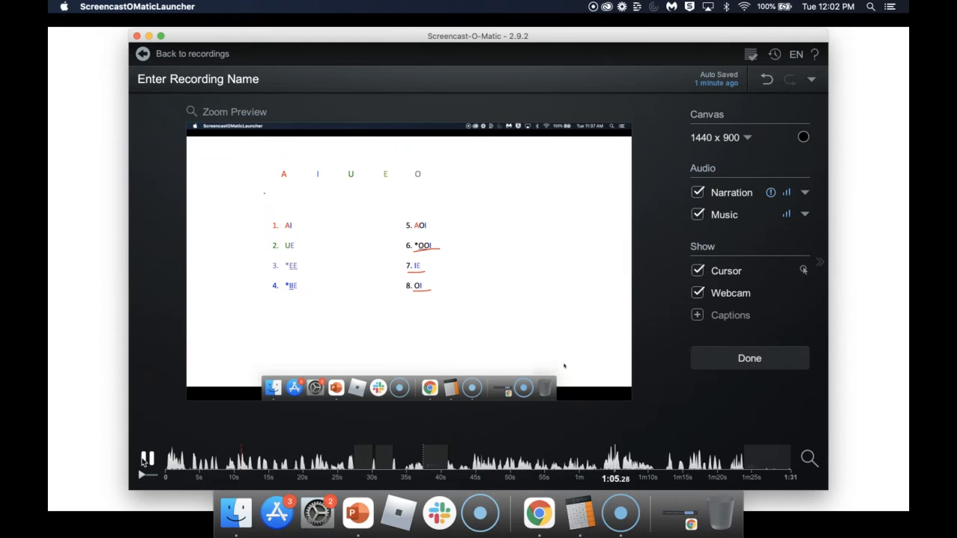
pyautogui.click(146, 460)
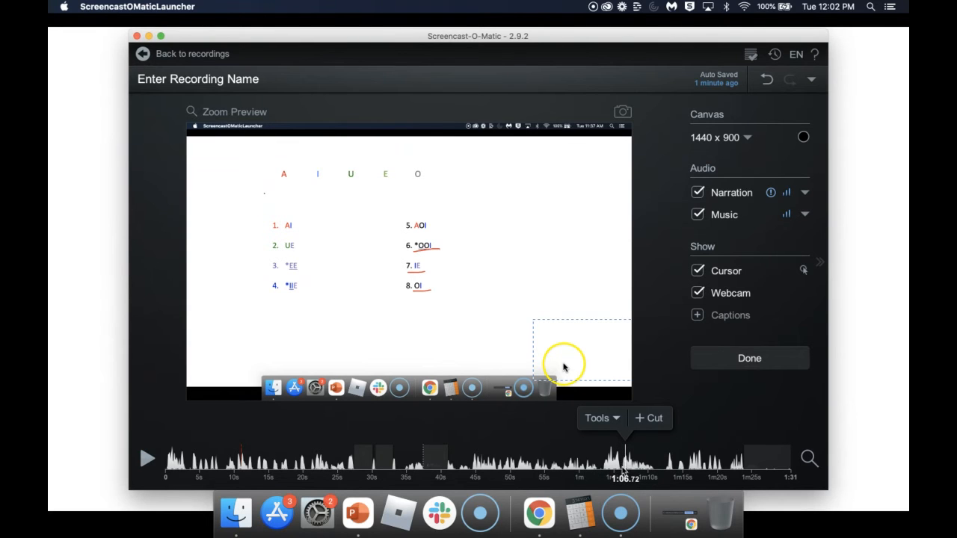
# Replay the narration around 1:05, scan 0:44 to 0:53, and return the playhead to 1:04.12
pyautogui.moveTo(619, 451); pyautogui.dragTo(615, 453)
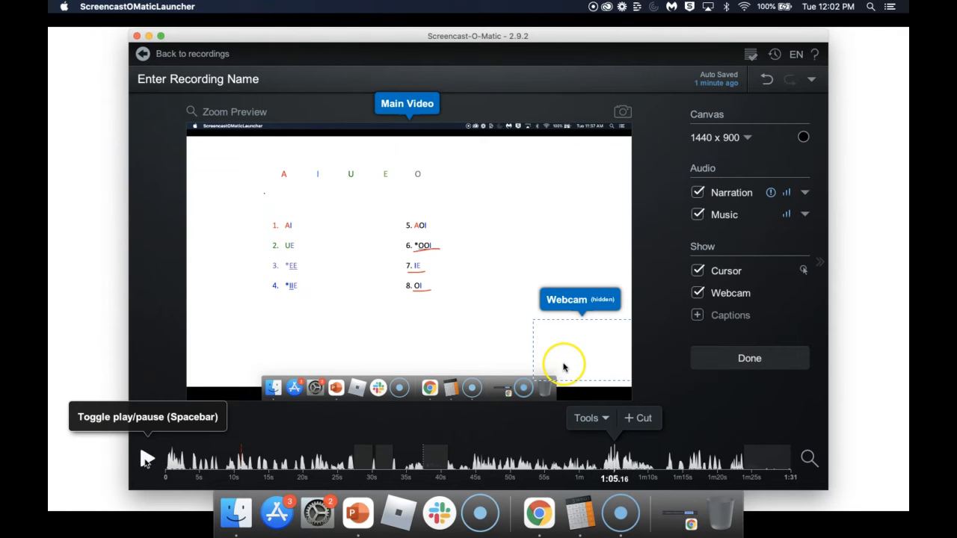
pyautogui.click(145, 460)
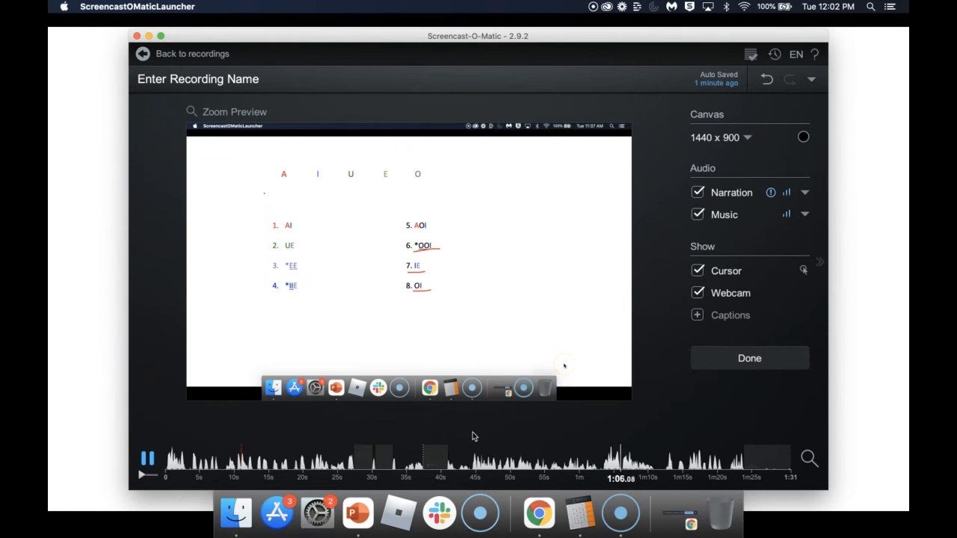
pyautogui.click(600, 449)
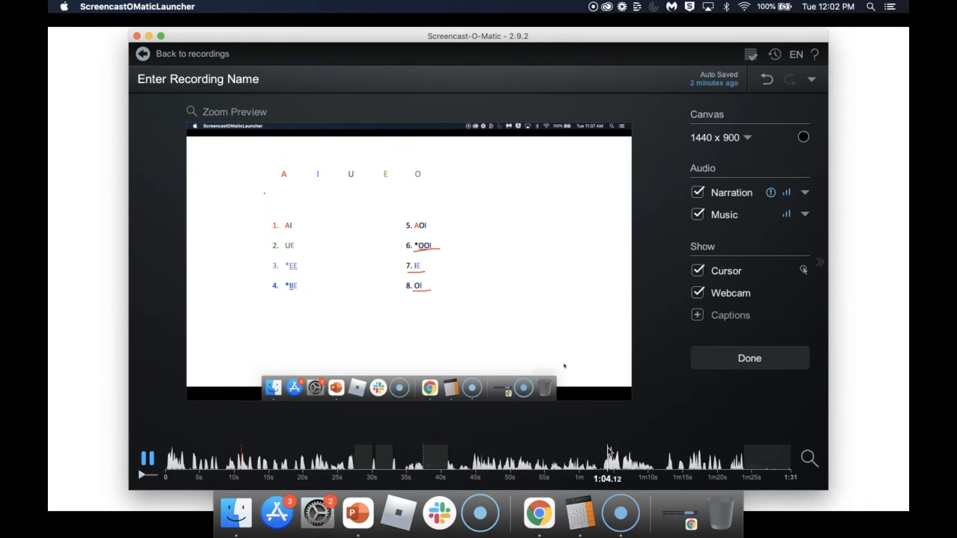
pyautogui.click(148, 458)
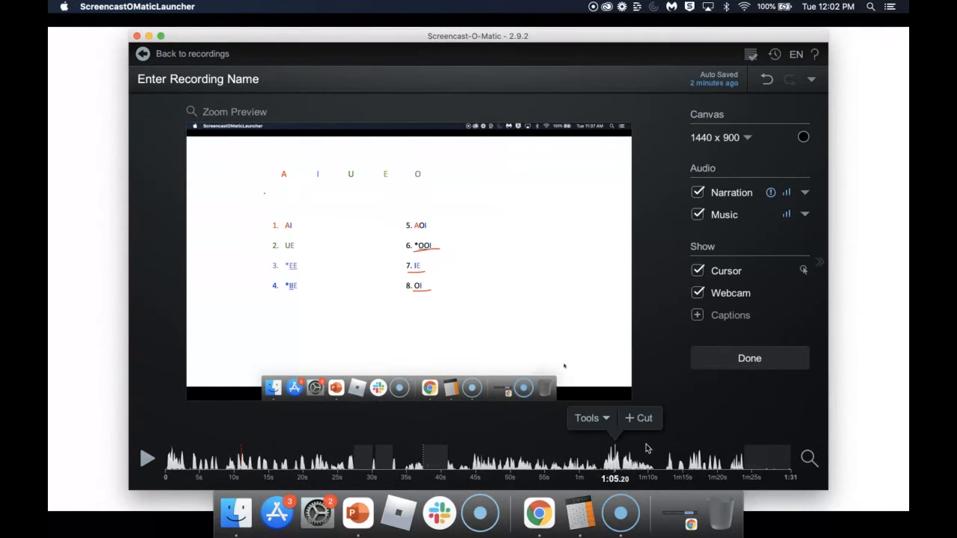
pyautogui.click(607, 455)
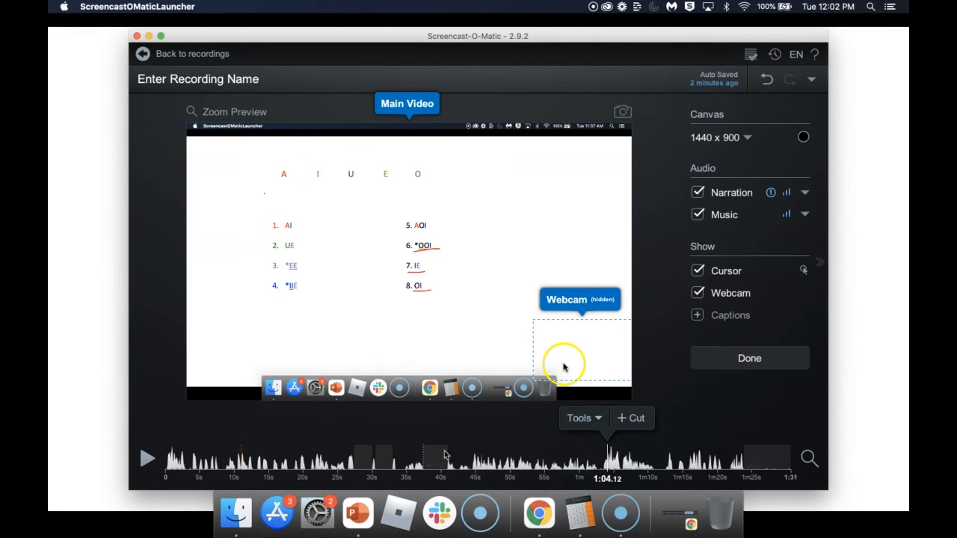
pyautogui.click(492, 459)
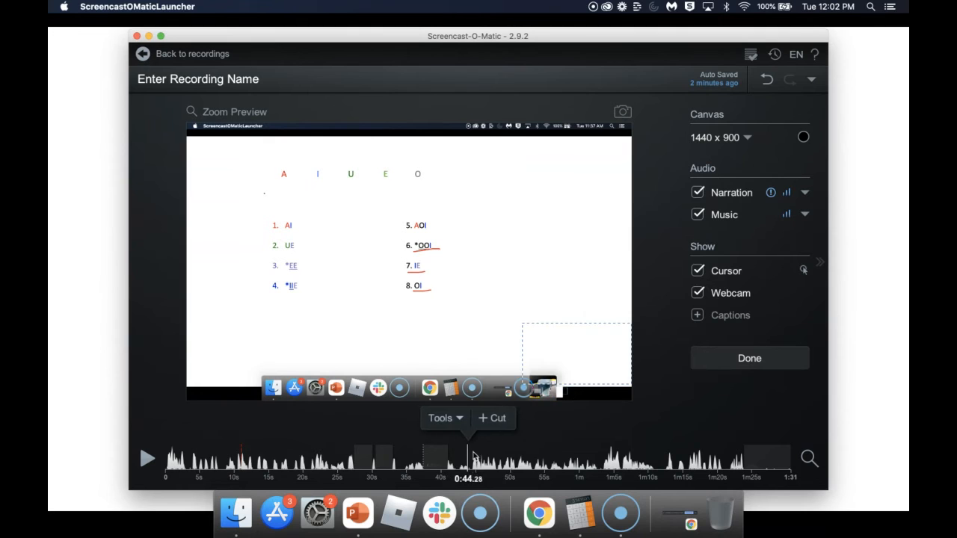
pyautogui.moveTo(501, 460); pyautogui.dragTo(536, 460)
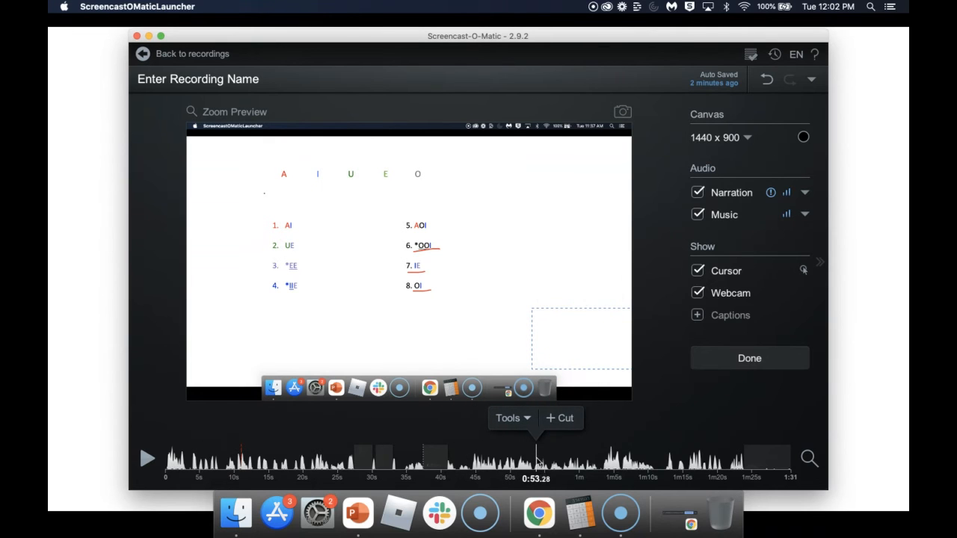
pyautogui.click(608, 450)
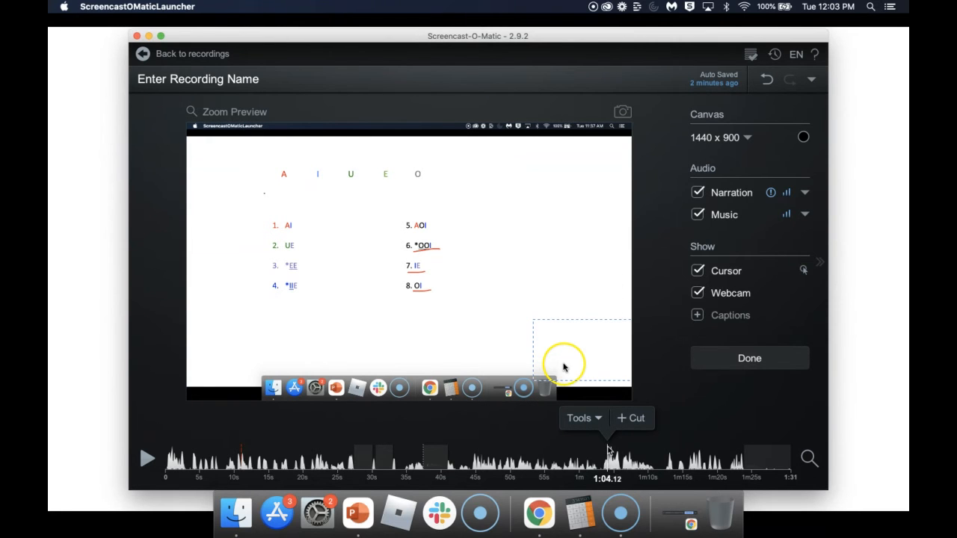
# Play briefly from 1:04.12 and fine-tune the playhead in small increments to 1:04.20
pyautogui.press('space')
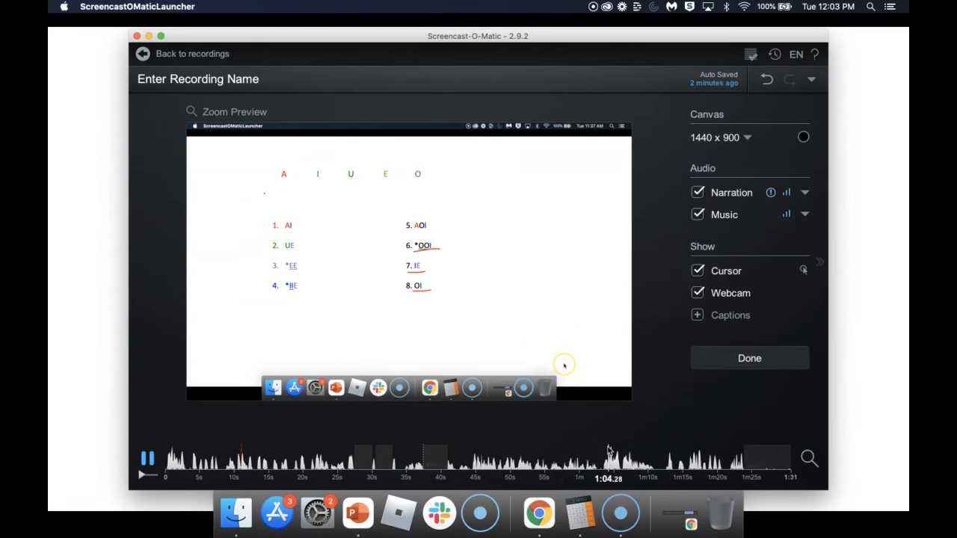
pyautogui.press('space')
pyautogui.press('Left')
pyautogui.press('Left')
pyautogui.press('Left')
pyautogui.press('Left')
pyautogui.press('Left')
pyautogui.press('Left')
pyautogui.press('Left')
pyautogui.press('Left')
pyautogui.press('Left')
pyautogui.press('Left')
pyautogui.press('Left')
pyautogui.press('Left')
pyautogui.press('Left')
pyautogui.press('Left')
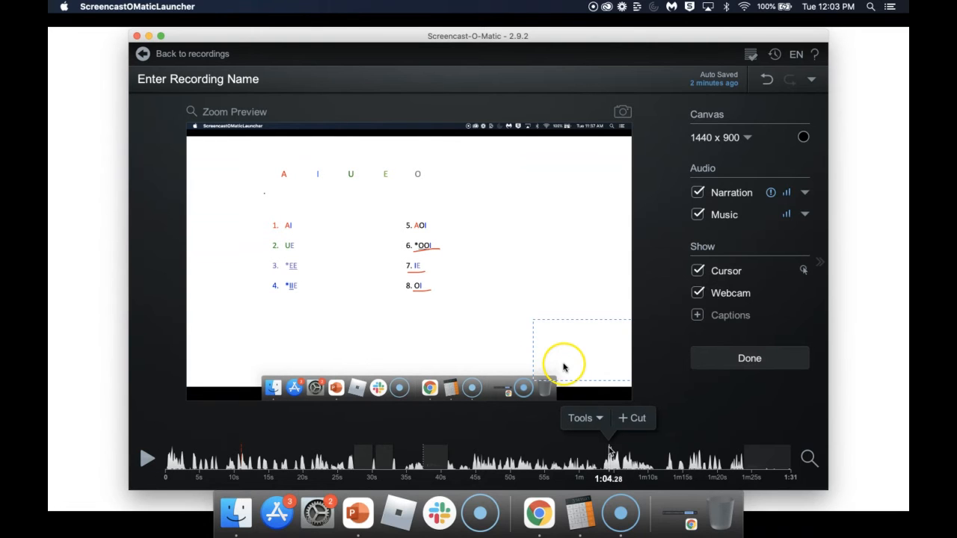
pyautogui.press('Right')
pyautogui.press('Right')
pyautogui.press('Right')
pyautogui.press('Right')
pyautogui.press('Right')
pyautogui.press('Right')
pyautogui.press('Left')
pyautogui.press('Left')
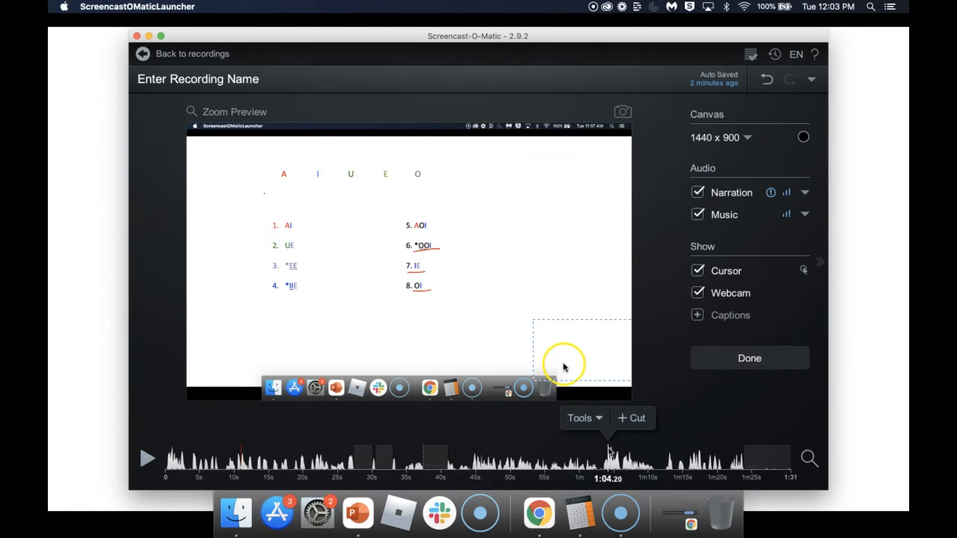
# Try a 23.24-second cut from 0:40.96 to 1:04.20 and undo it
pyautogui.click(635, 419)
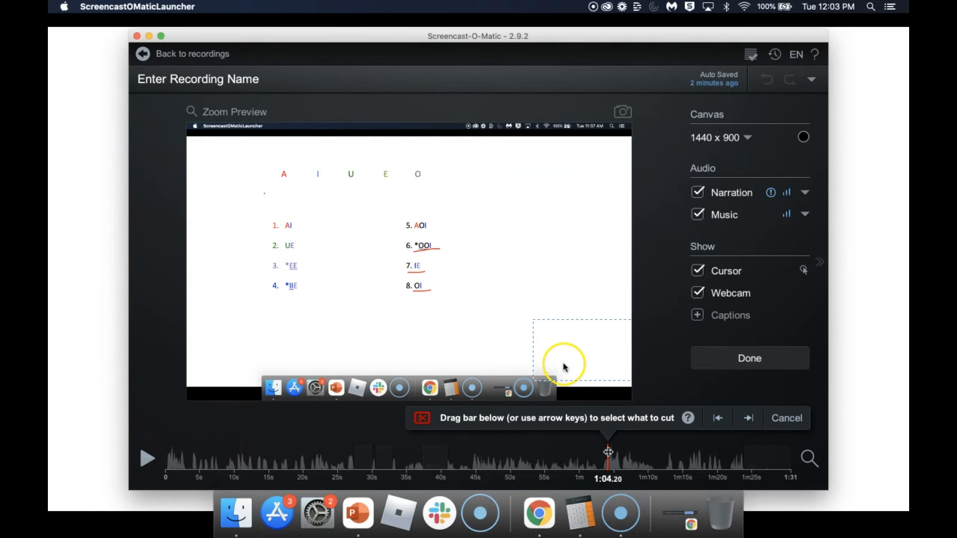
pyautogui.moveTo(610, 455); pyautogui.dragTo(448, 459)
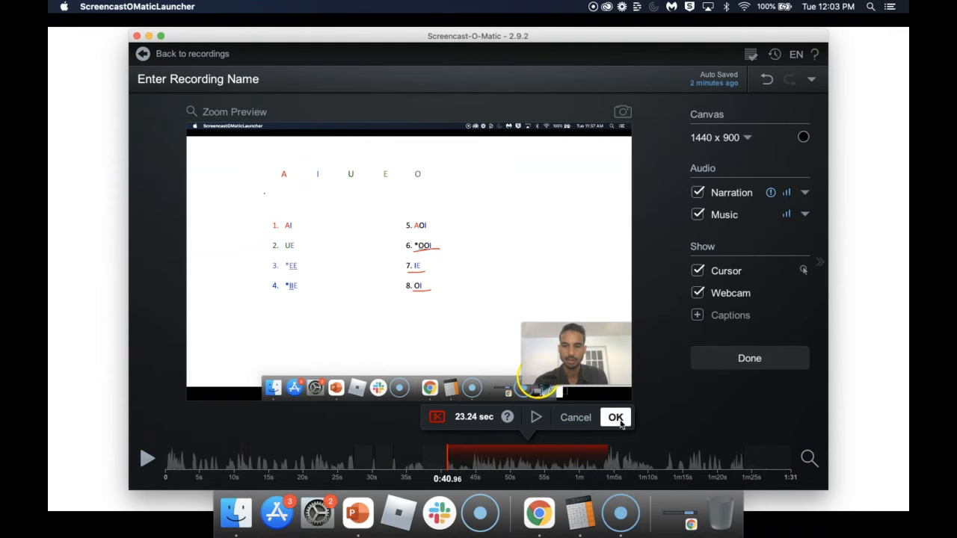
pyautogui.click(617, 419)
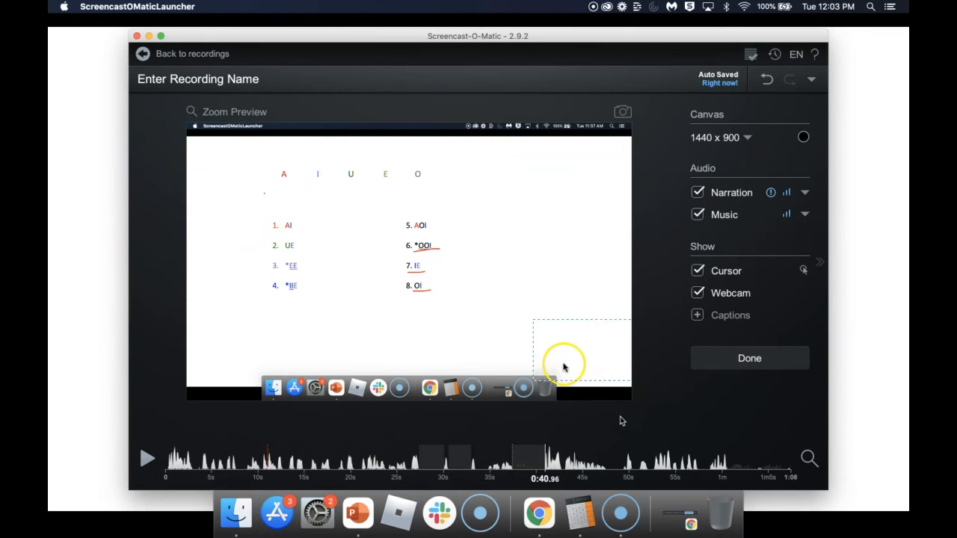
pyautogui.click(767, 80)
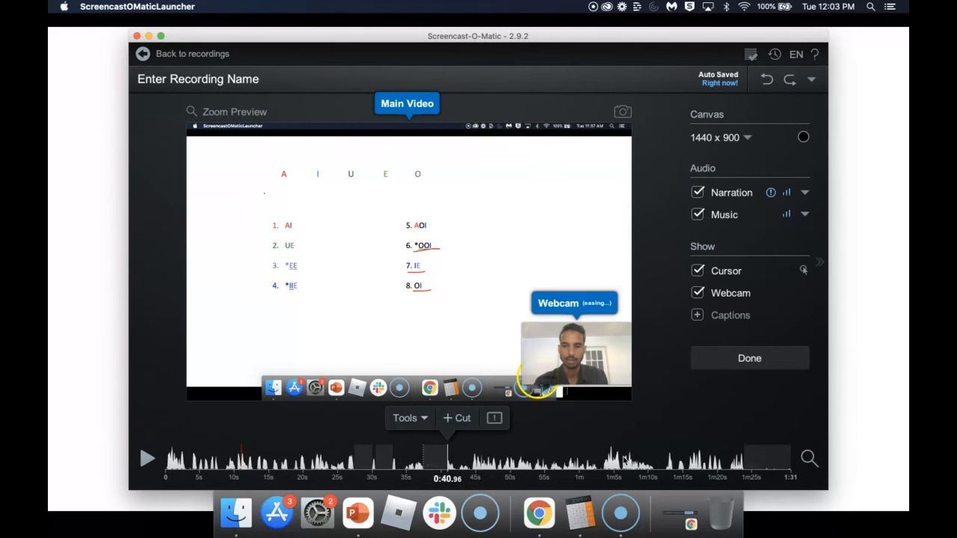
# Replay the audio between about 1:03 and 1:06 and reposition the playhead at 1:04.12
pyautogui.click(623, 454)
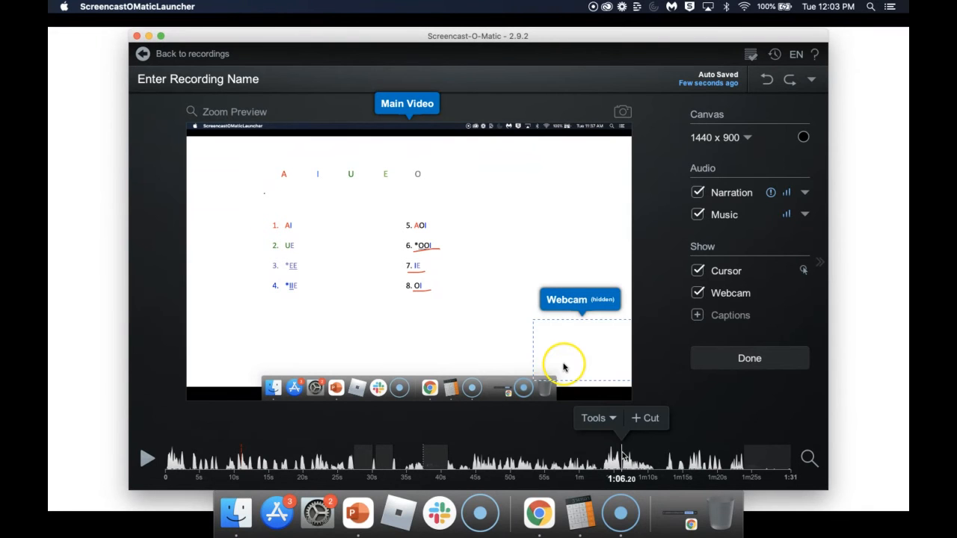
pyautogui.press('space')
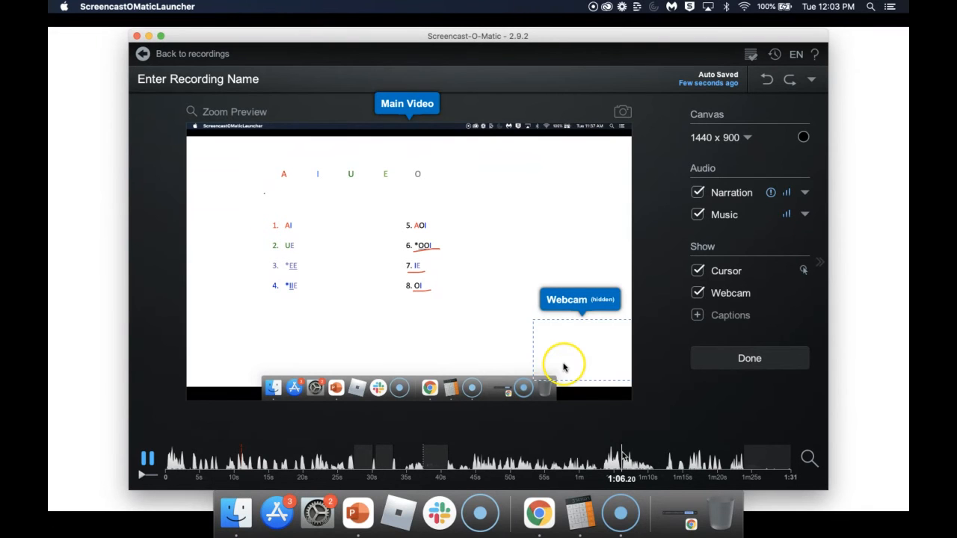
pyautogui.click(607, 458)
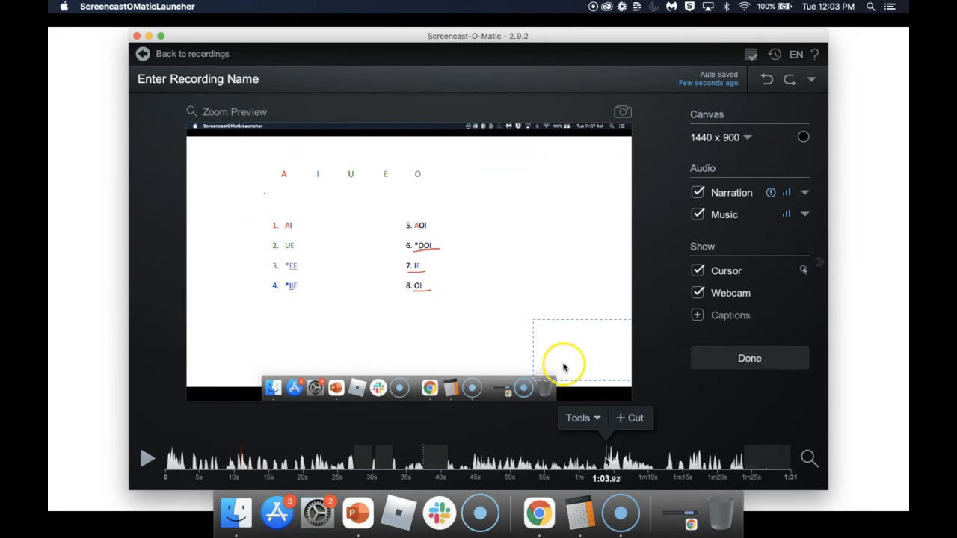
pyautogui.press('space')
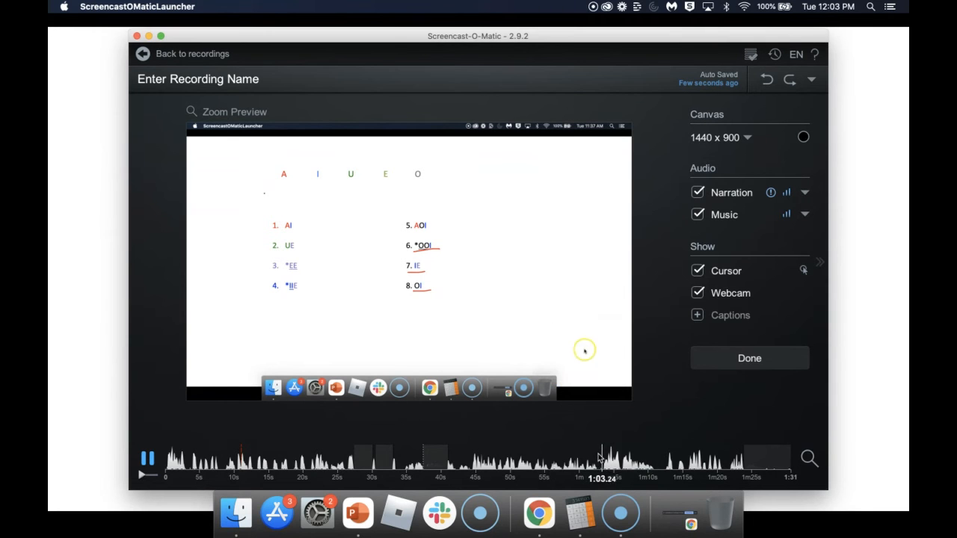
pyautogui.press('space')
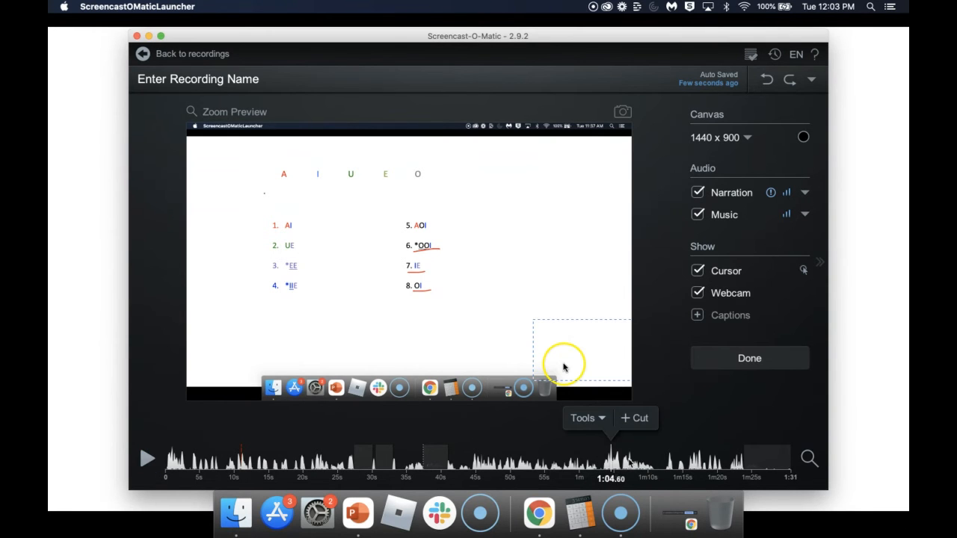
pyautogui.press('Left')
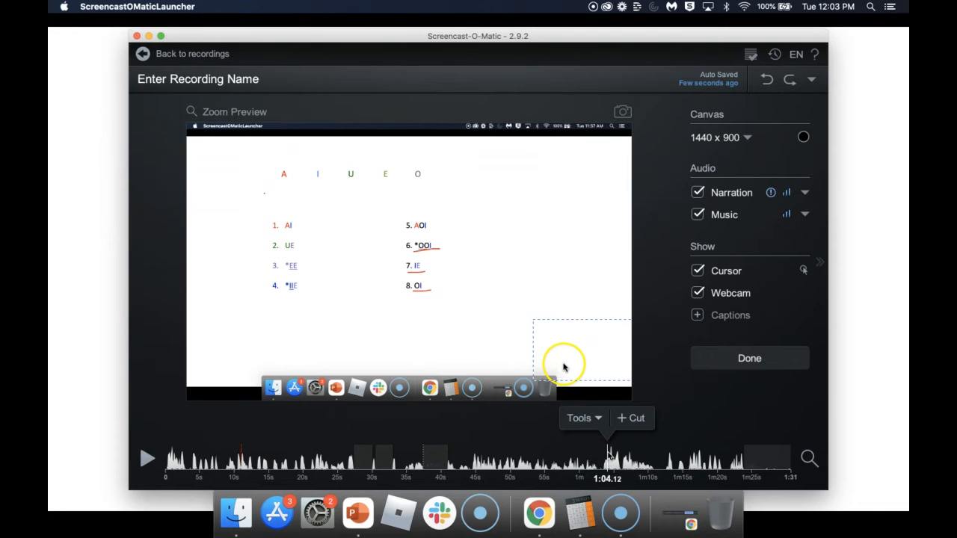
# Preview a cut ending at 1:04.12, extend its start so it spans 26.88 seconds, and apply it
pyautogui.click(638, 420)
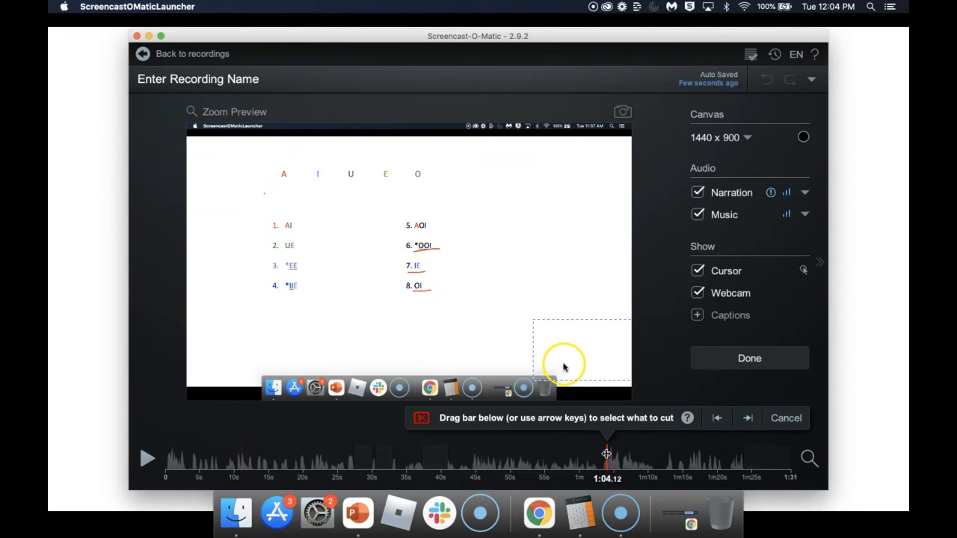
pyautogui.moveTo(607, 454); pyautogui.dragTo(424, 463)
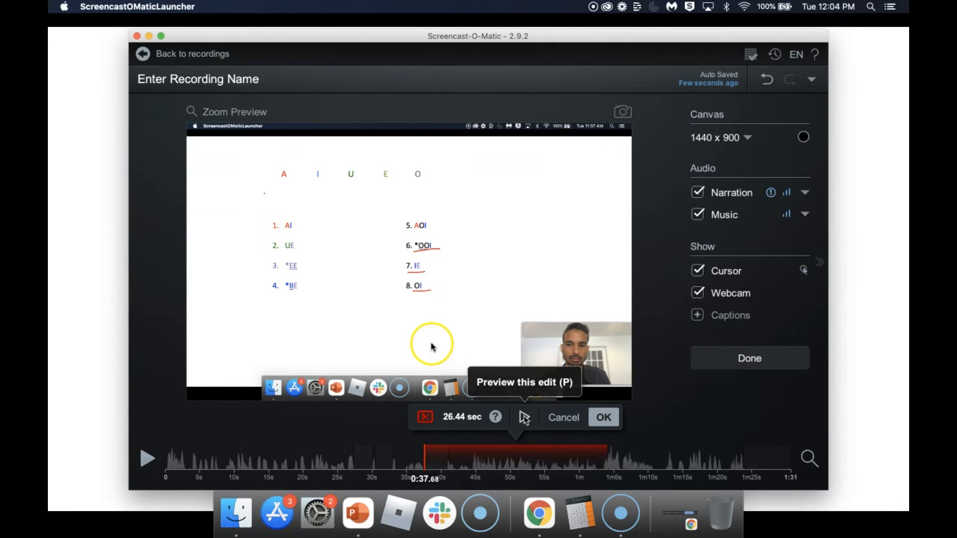
pyautogui.click(525, 418)
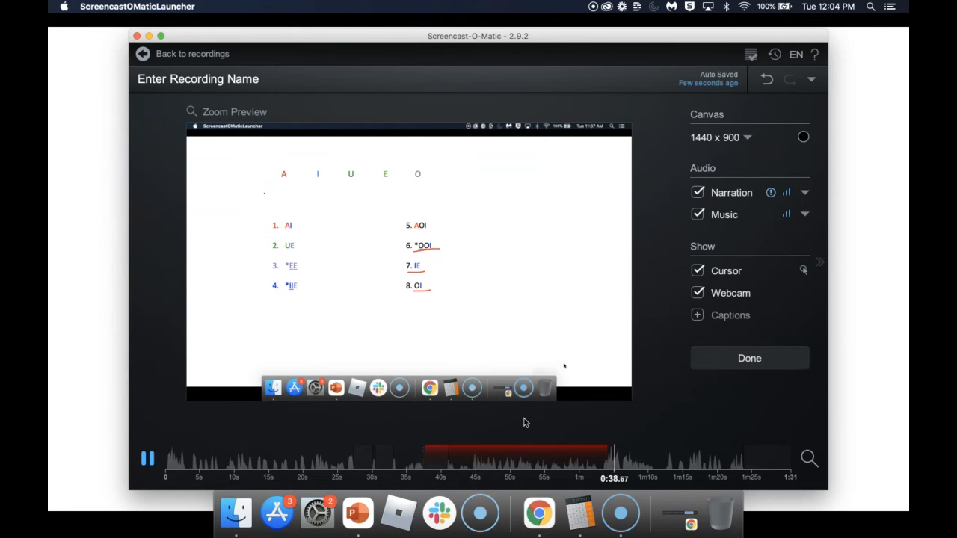
pyautogui.click(524, 422)
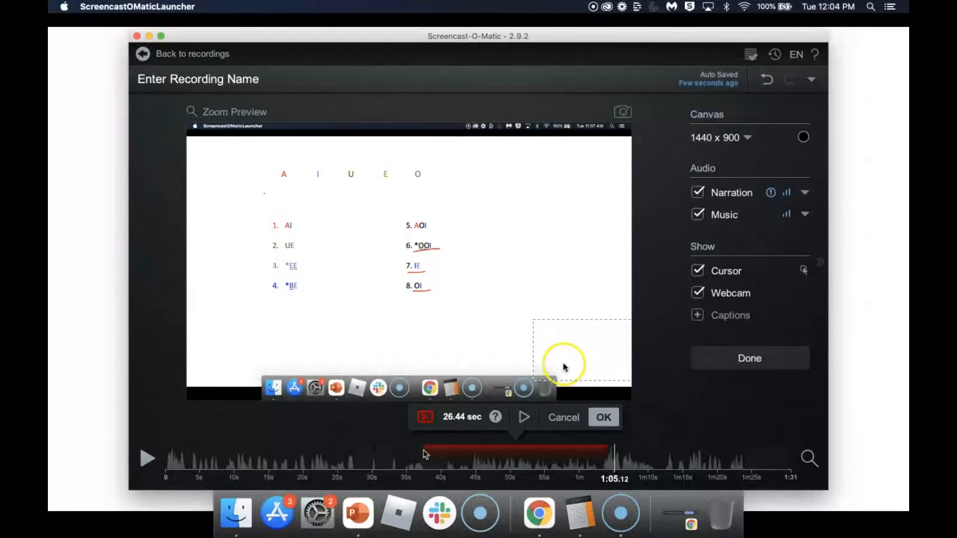
pyautogui.moveTo(423, 454); pyautogui.dragTo(421, 454)
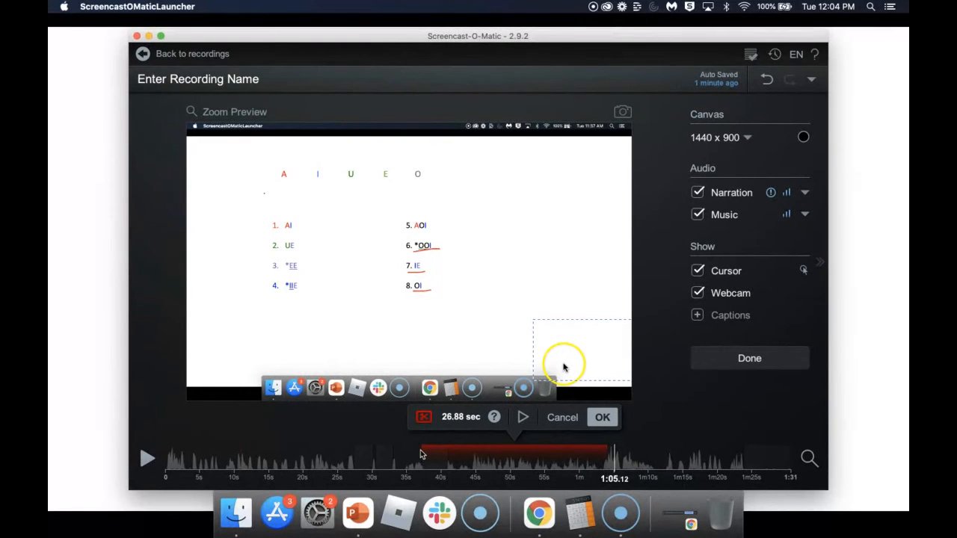
pyautogui.click(602, 418)
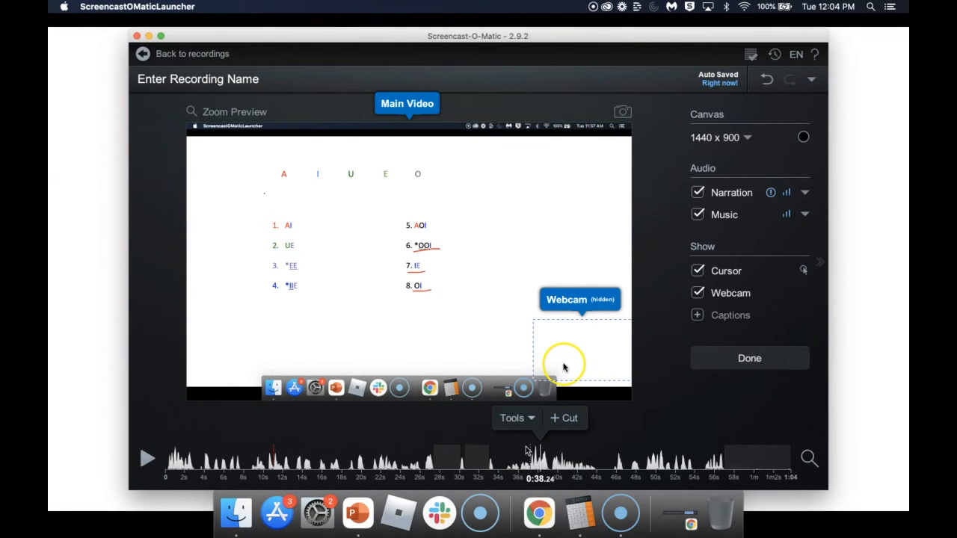
# Play the recording from 0:36.44 to about 0:42 to check the transition across the cut
pyautogui.click(526, 451)
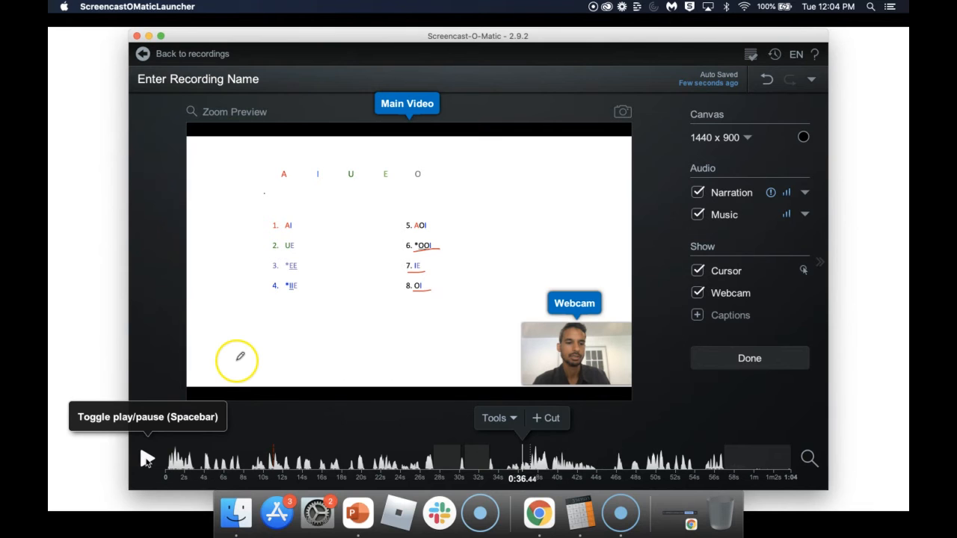
pyautogui.click(146, 459)
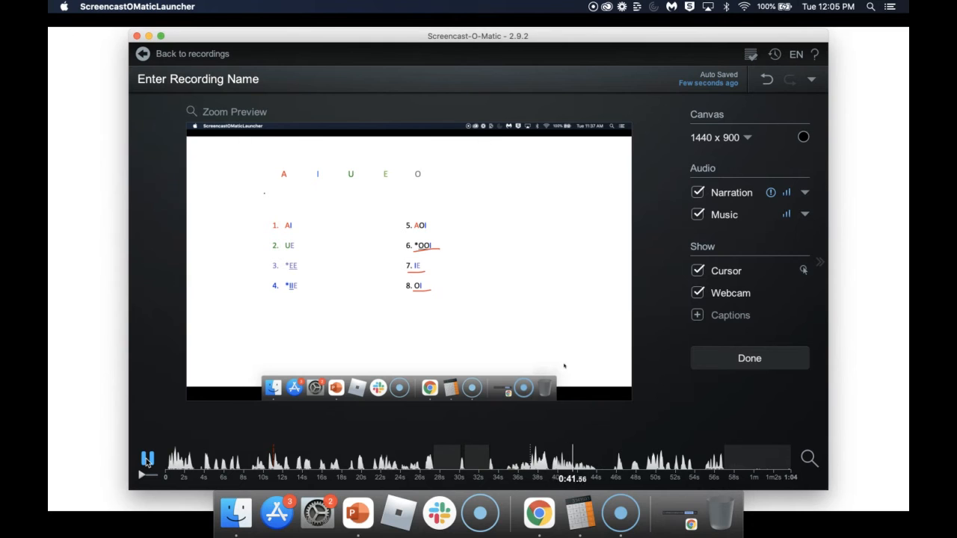
pyautogui.click(146, 459)
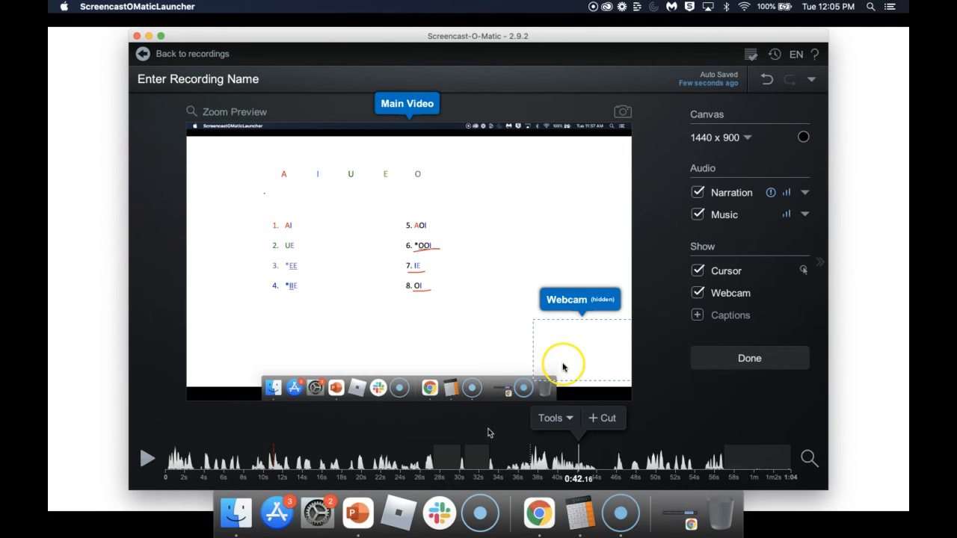
pyautogui.click(570, 419)
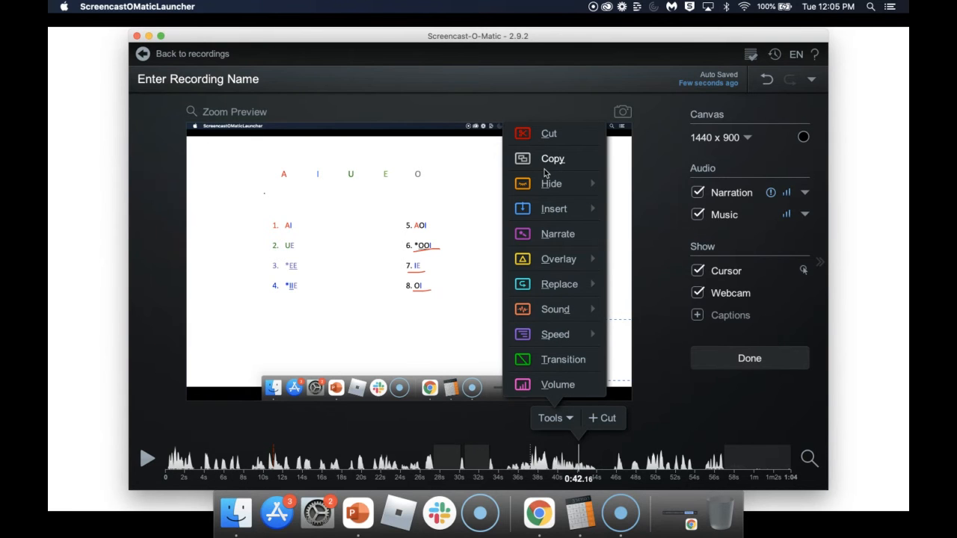
pyautogui.moveTo(562, 324)
pyautogui.moveTo(557, 209)
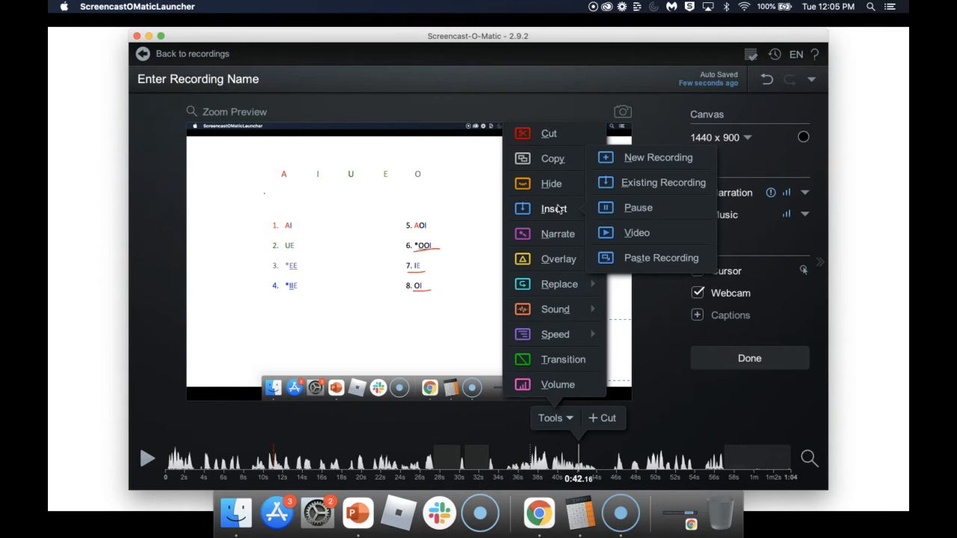
pyautogui.click(564, 367)
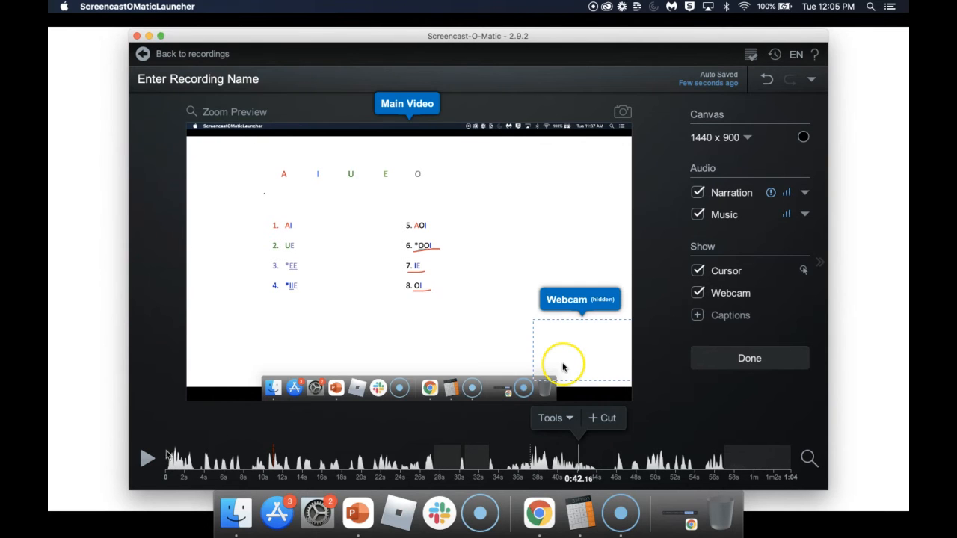
# Add a text overlay at 0:00.00, open its style settings, and shift the overlay slightly to the right on the canvas
pyautogui.click(166, 456)
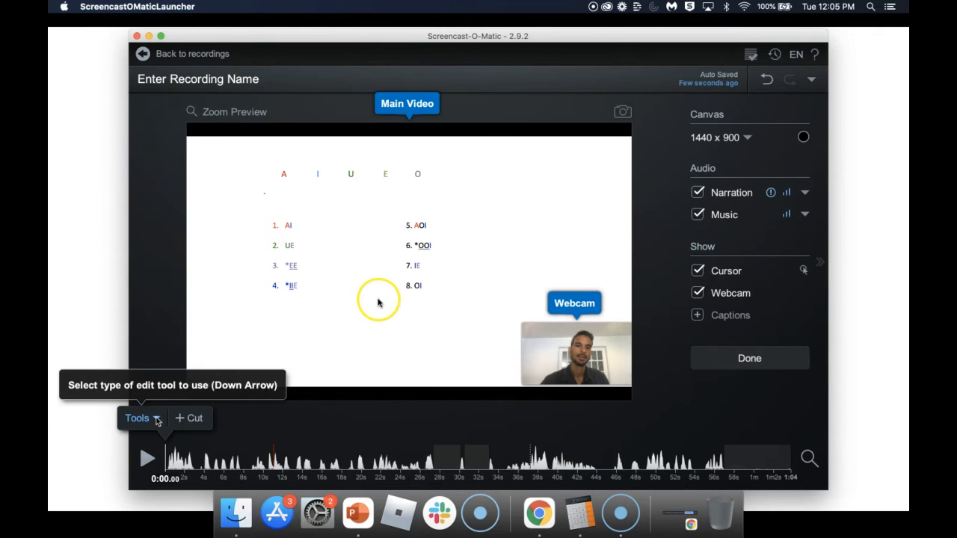
pyautogui.click(157, 419)
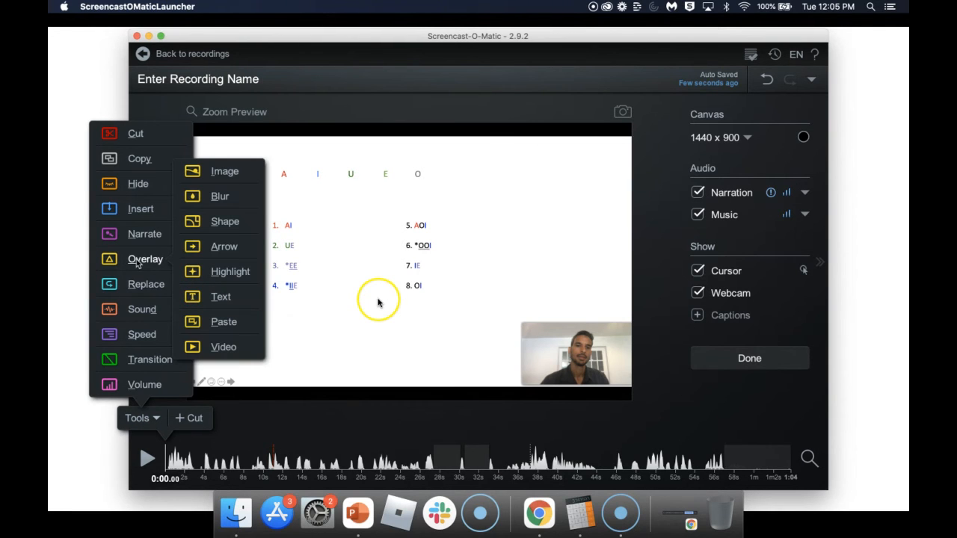
pyautogui.click(221, 298)
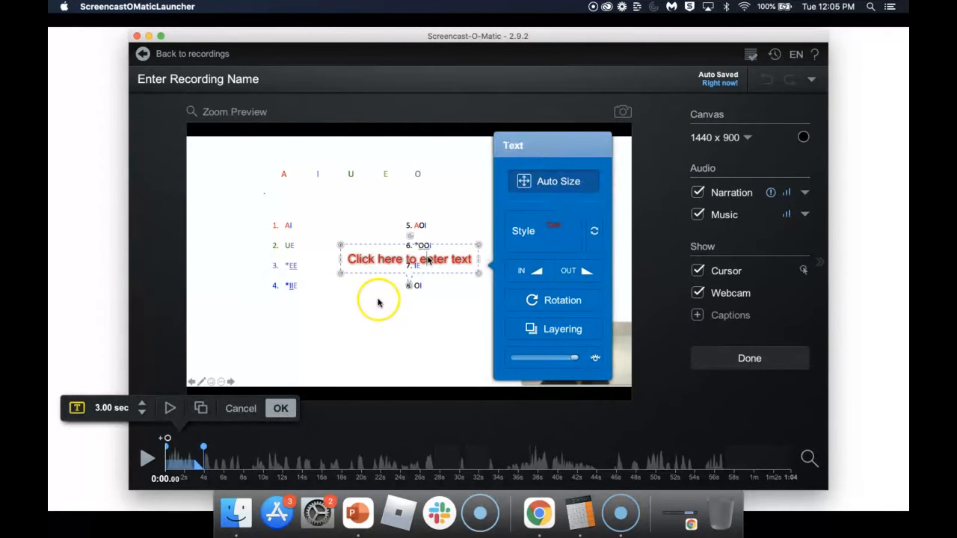
pyautogui.click(556, 251)
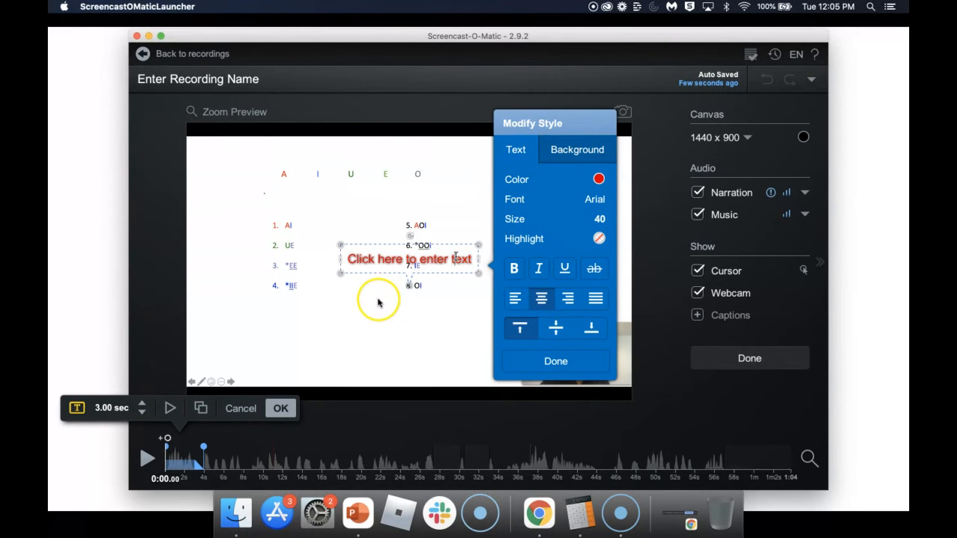
pyautogui.moveTo(468, 258)
pyautogui.mouseDown()
pyautogui.moveTo(431, 258)
pyautogui.moveTo(475, 258)
pyautogui.mouseUp()
# Replace the overlay's placeholder text with "Japanese Vowels"
pyautogui.click(464, 258)
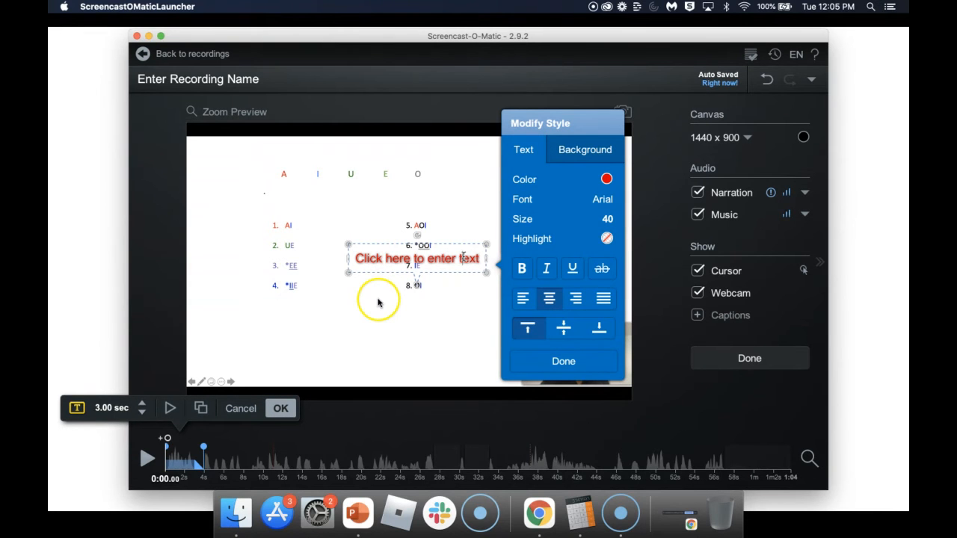
pyautogui.press('BackSpace')
pyautogui.press('BackSpace')
pyautogui.press('BackSpace')
pyautogui.press('BackSpace')
pyautogui.press('BackSpace')
pyautogui.press('BackSpace')
pyautogui.press('BackSpace')
pyautogui.press('BackSpace')
pyautogui.press('BackSpace')
pyautogui.press('BackSpace')
pyautogui.press('BackSpace')
pyautogui.press('BackSpace')
pyautogui.press('BackSpace')
pyautogui.press('BackSpace')
pyautogui.press('BackSpace')
pyautogui.press('BackSpace')
pyautogui.press('BackSpace')
pyautogui.press('BackSpace')
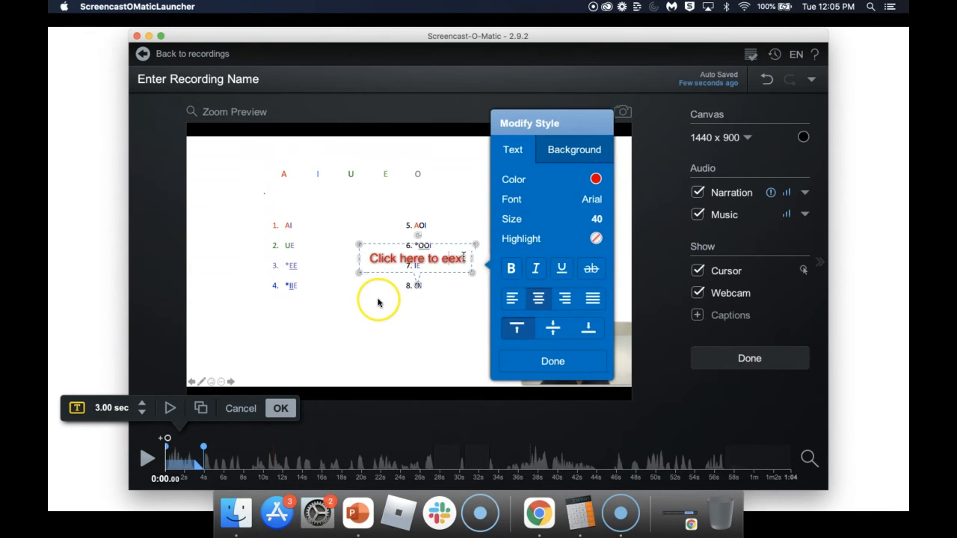
pyautogui.press('BackSpace')
pyautogui.press('BackSpace')
pyautogui.press('BackSpace')
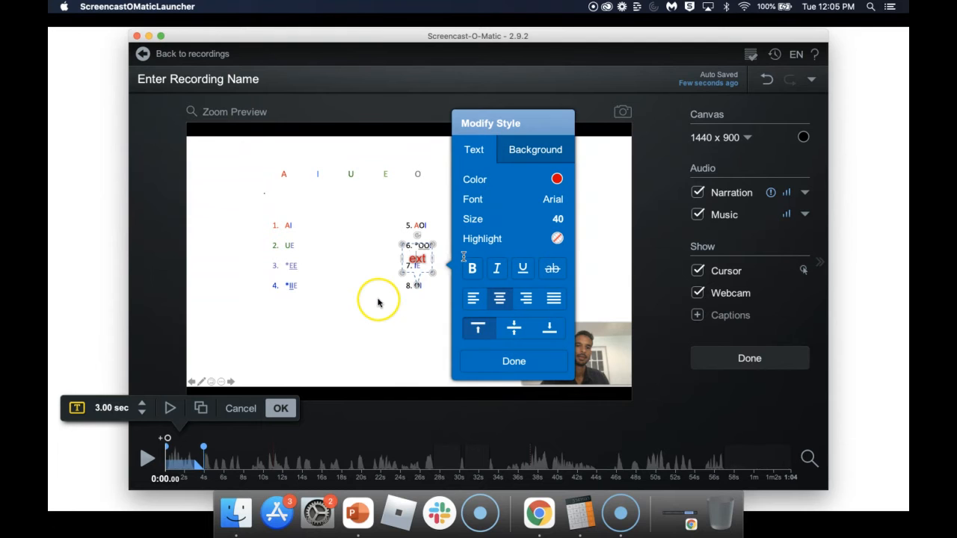
pyautogui.press('Delete')
pyautogui.press('Delete')
pyautogui.press('Delete')
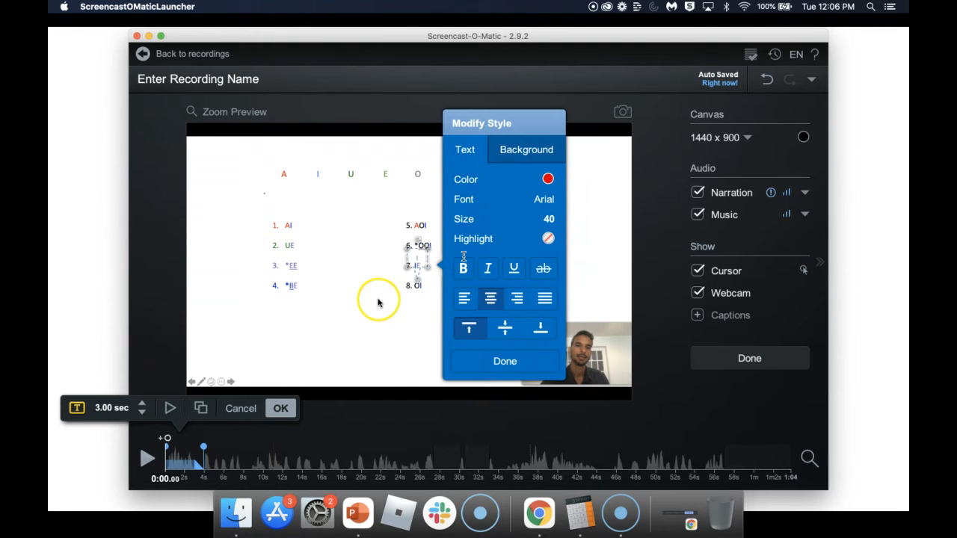
pyautogui.write('Japans')
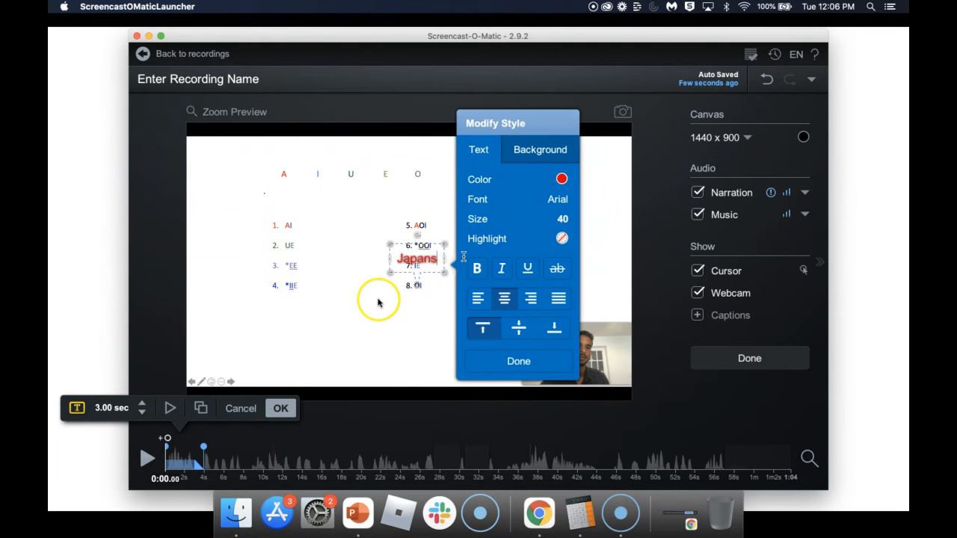
pyautogui.press('BackSpace')
pyautogui.write('ese V')
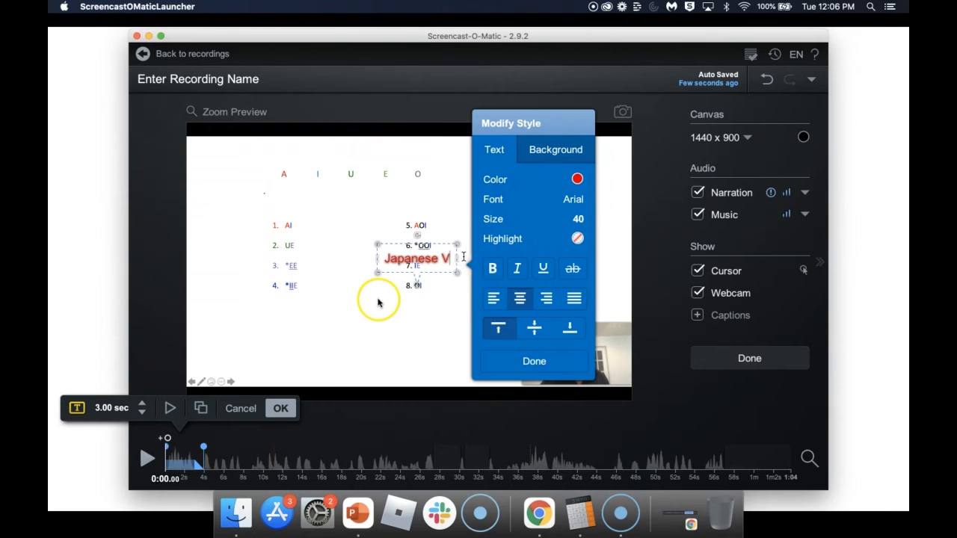
pyautogui.write('owels')
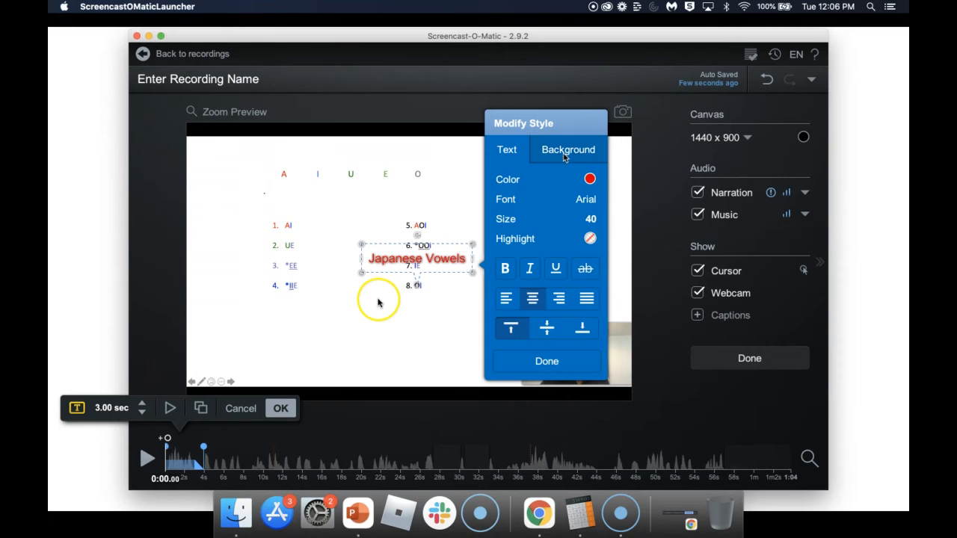
# Set the background shape of the "Japanese Vowels" text overlay to Rounded
pyautogui.click(582, 155)
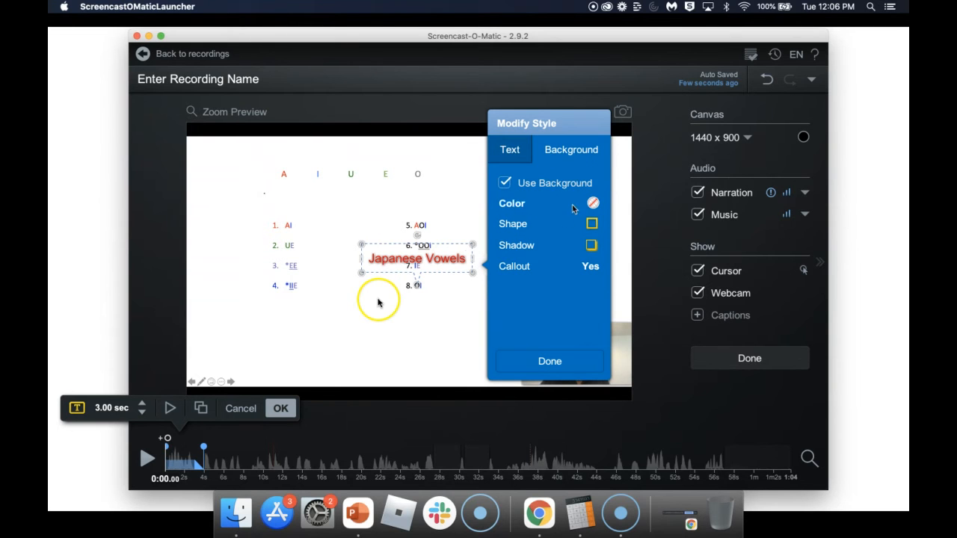
pyautogui.click(593, 224)
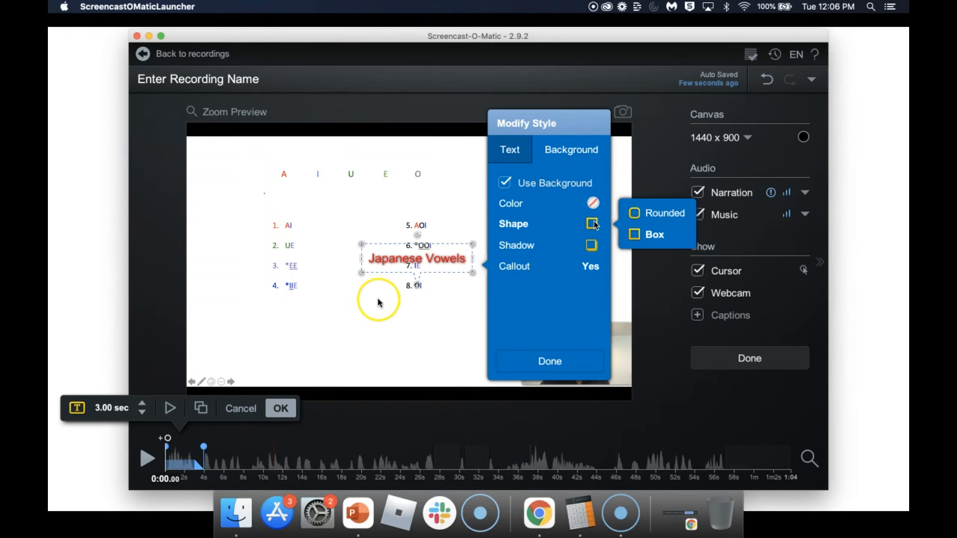
pyautogui.click(636, 214)
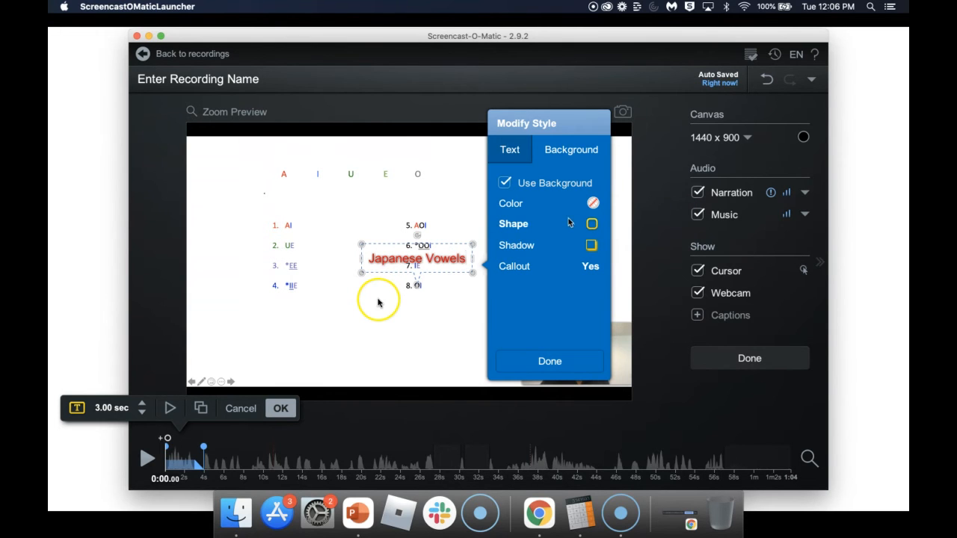
pyautogui.click(592, 225)
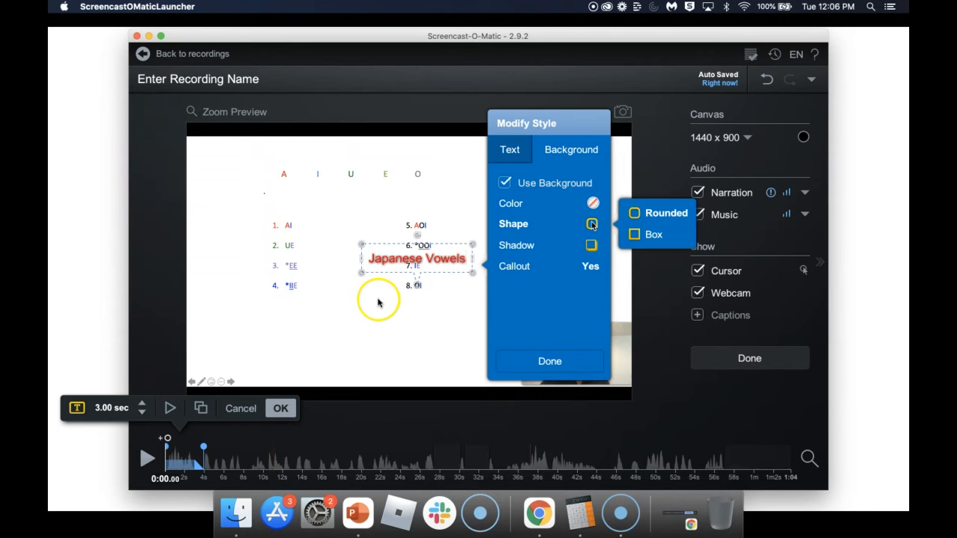
pyautogui.click(592, 224)
pyautogui.click(592, 224)
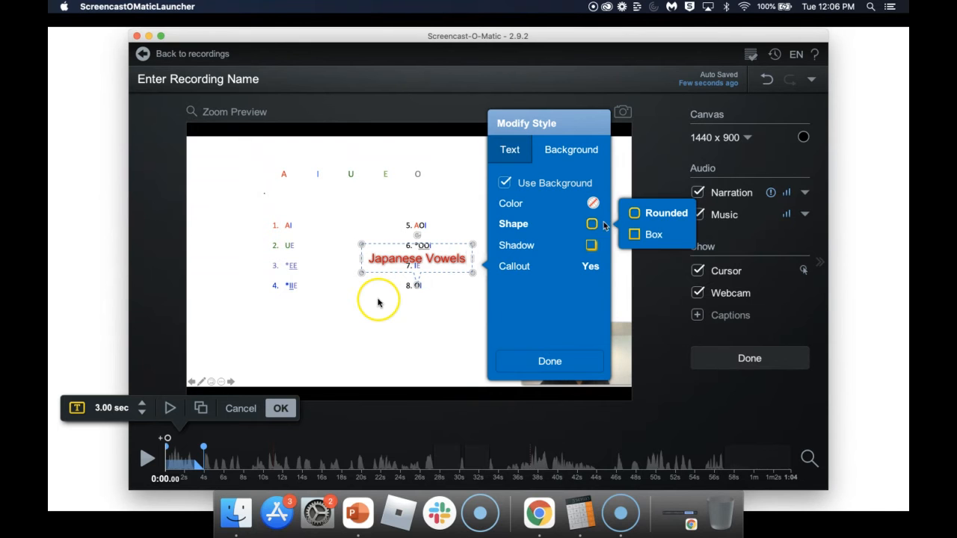
pyautogui.click(634, 215)
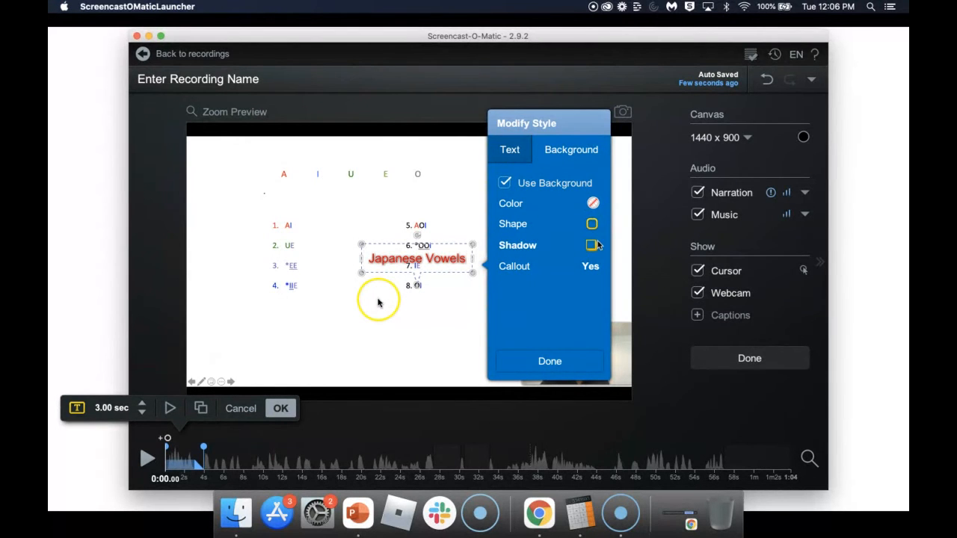
# Review the overlay's text and background styling, set the text highlight to No Color, and finish the style changes
pyautogui.click(513, 153)
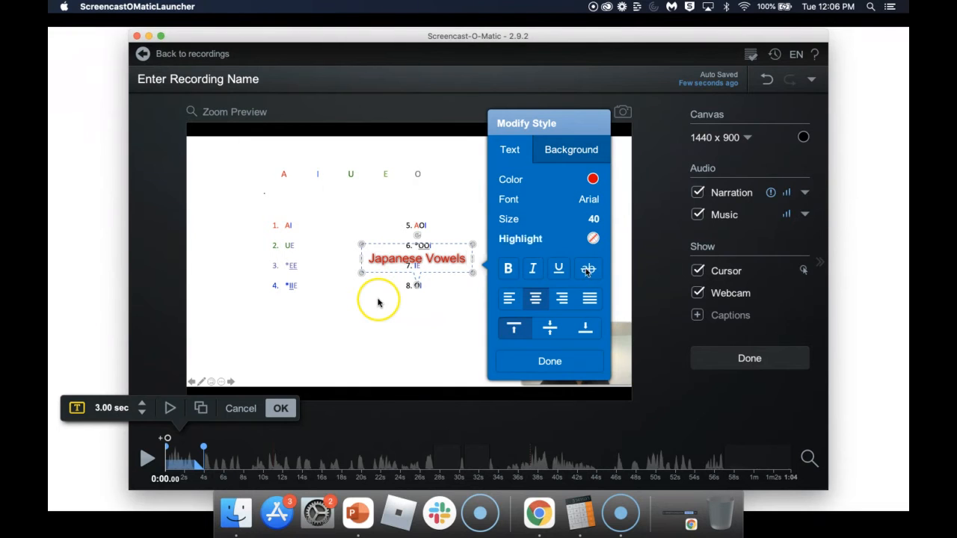
pyautogui.click(563, 153)
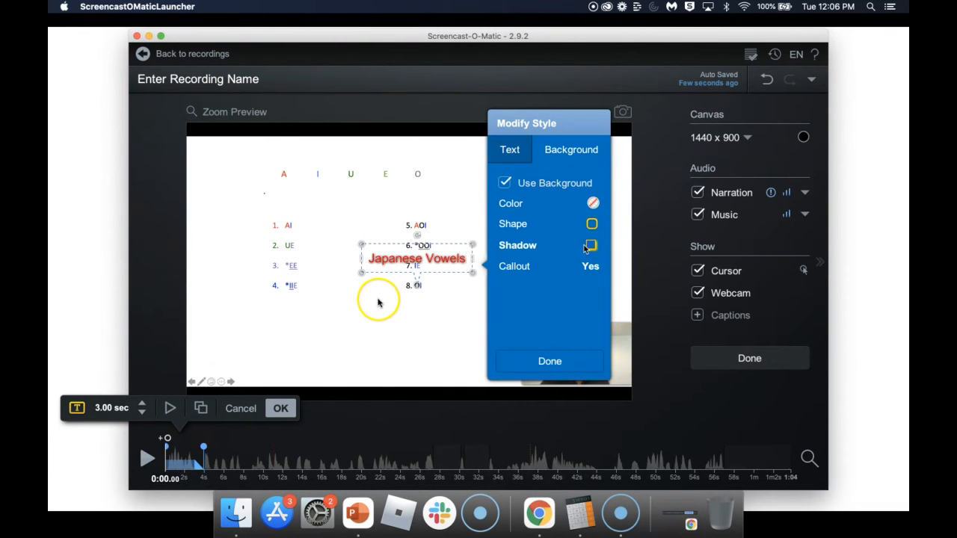
pyautogui.click(518, 152)
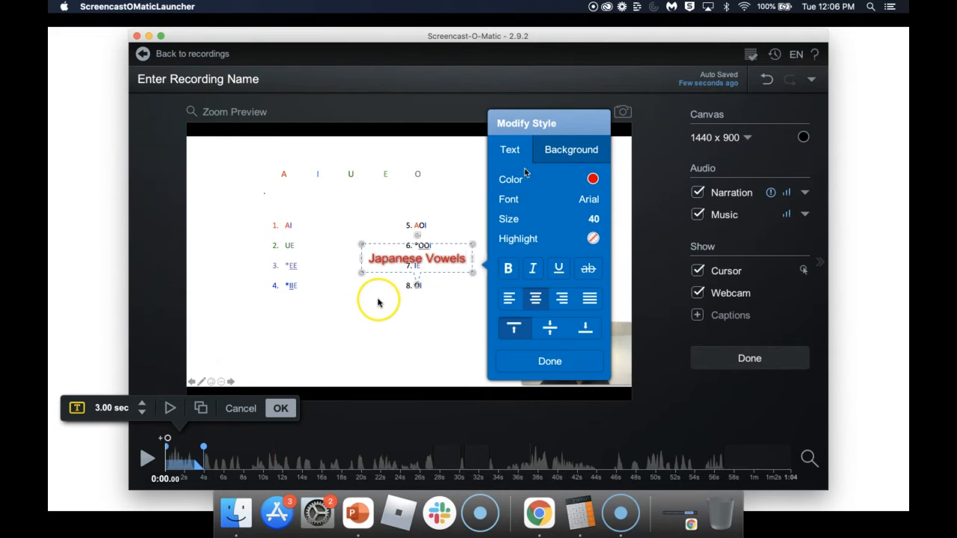
pyautogui.click(593, 238)
pyautogui.click(637, 197)
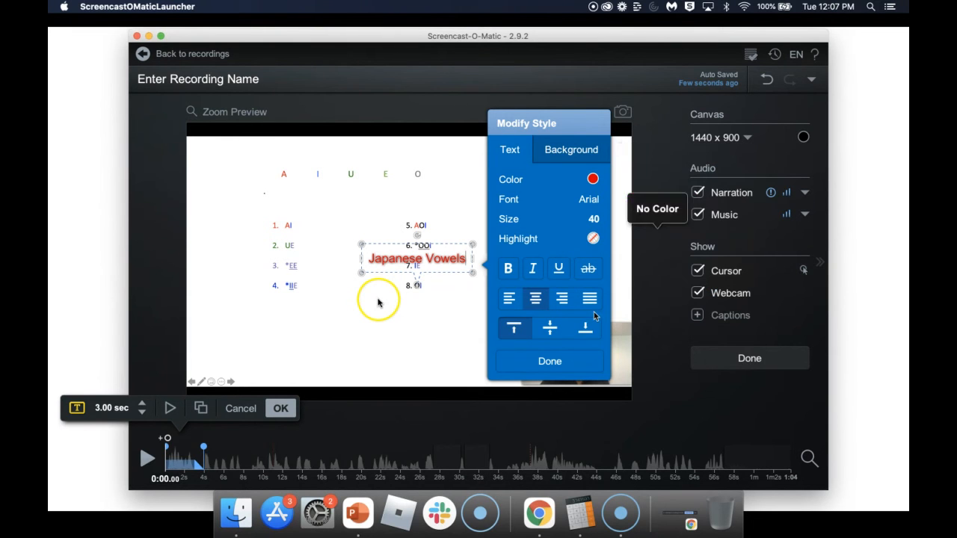
pyautogui.click(579, 360)
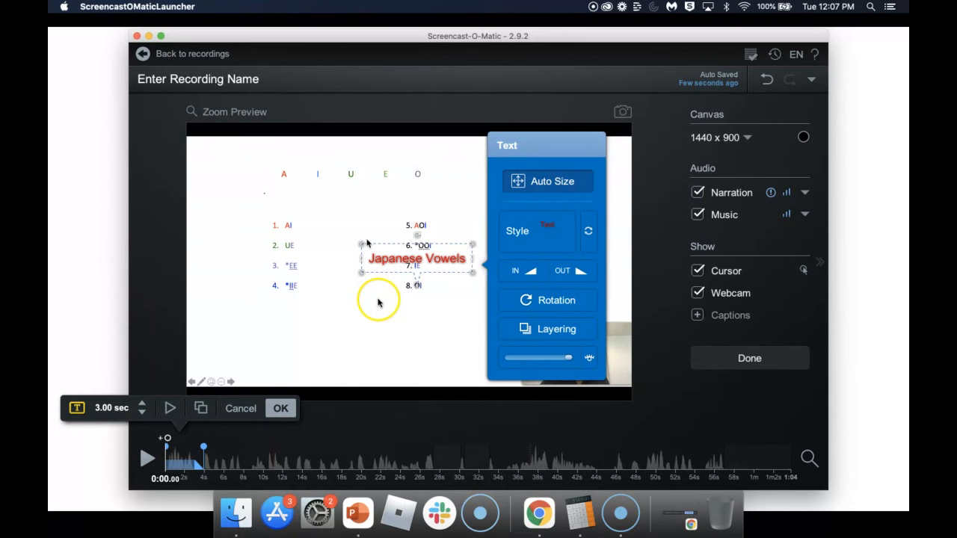
# Enlarge the "Japanese Vowels" overlay to a text size of about 115, repositioned higher on the slide, and open its text style settings
pyautogui.moveTo(362, 243); pyautogui.dragTo(355, 238)
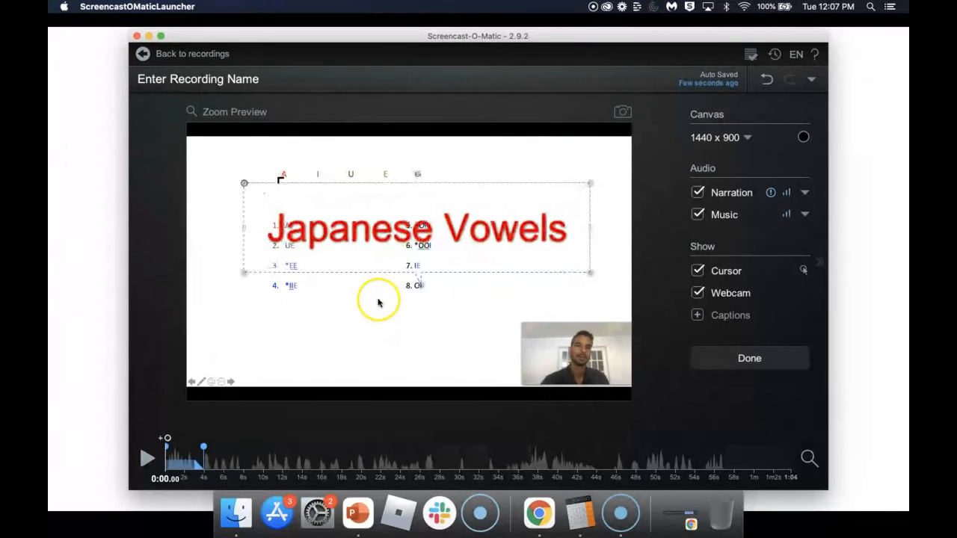
pyautogui.moveTo(317, 196); pyautogui.dragTo(314, 191)
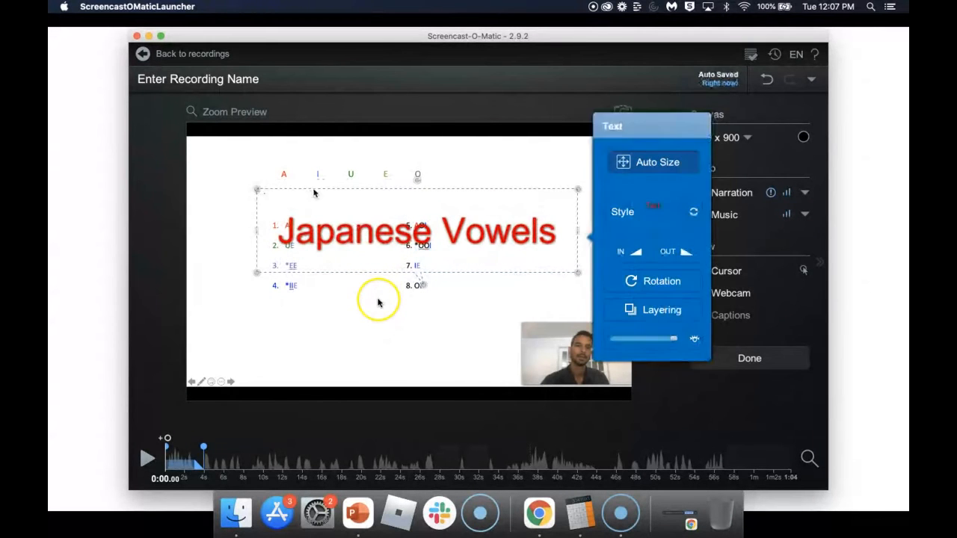
pyautogui.moveTo(386, 244); pyautogui.dragTo(404, 214)
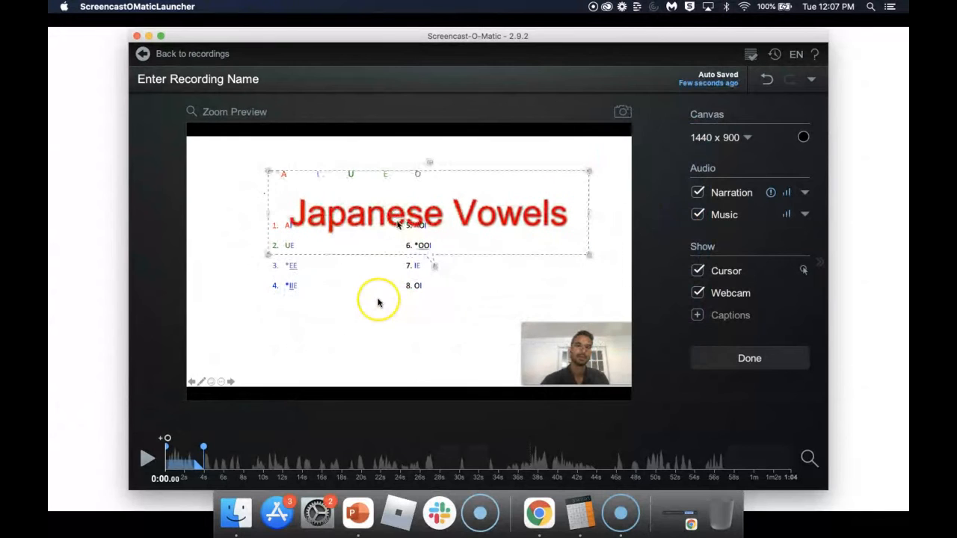
pyautogui.doubleClick(472, 197)
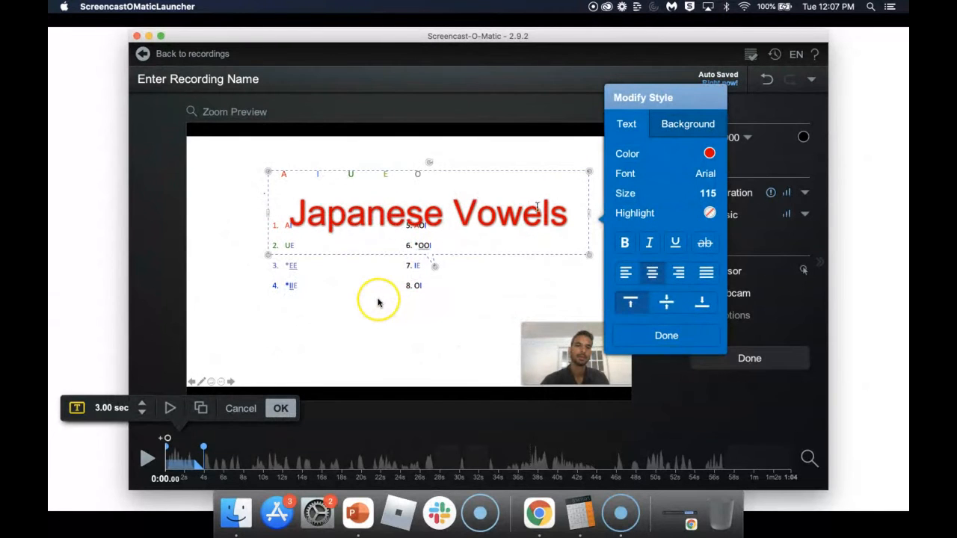
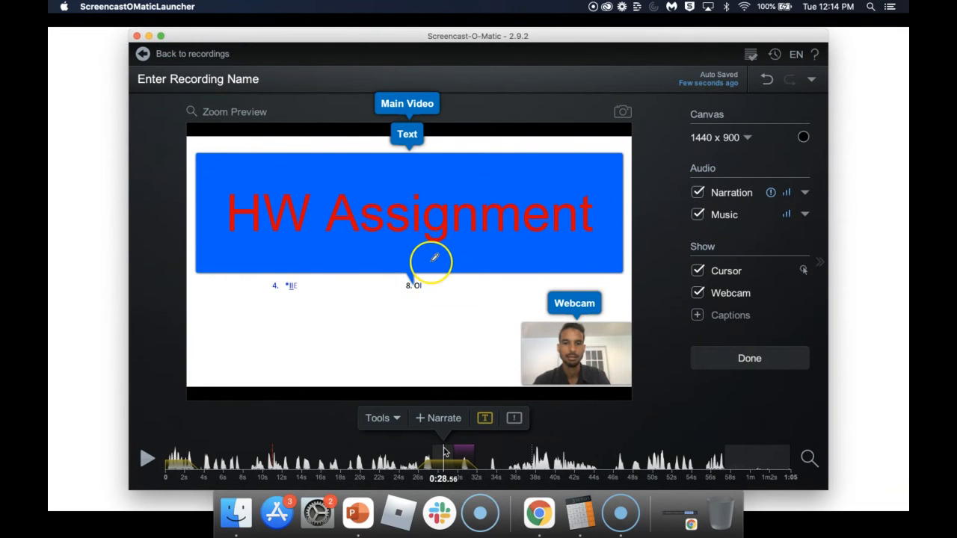
# Play the recording from 0:28.56 through the end of the "HW Assignment" overlay and pause it
pyautogui.press('space')
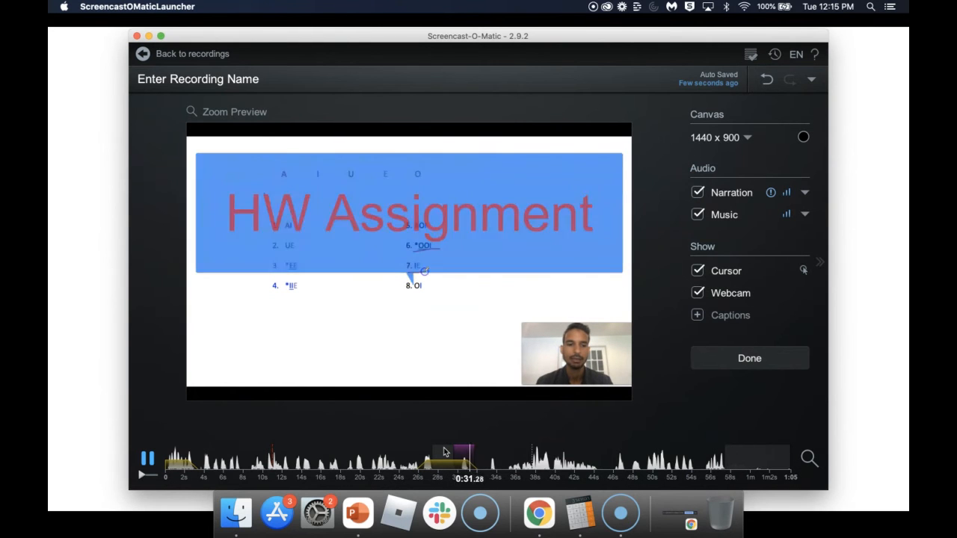
pyautogui.press('space')
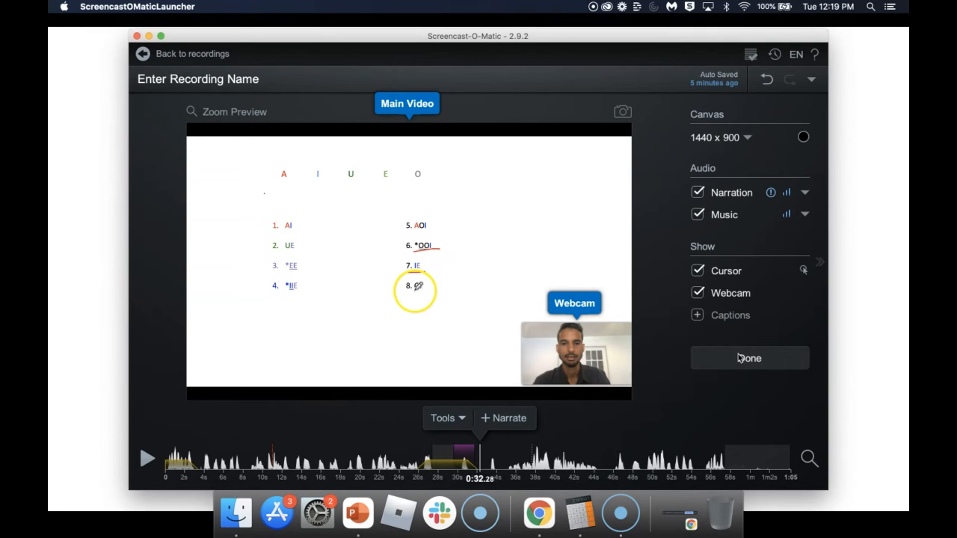
# Generate captions titled "English" from the recording's audio using Speech-to-Text (EN-US)
pyautogui.click(721, 317)
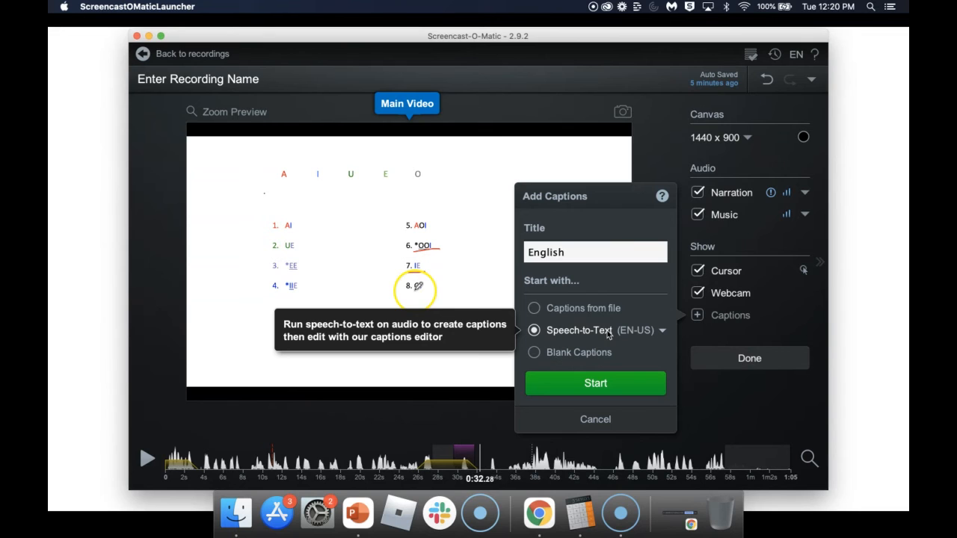
pyautogui.click(568, 254)
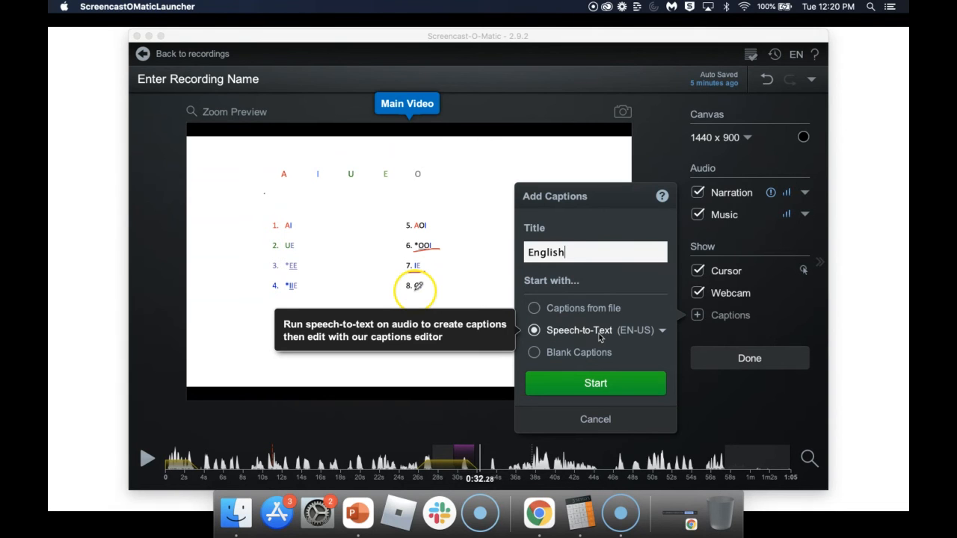
pyautogui.click(596, 384)
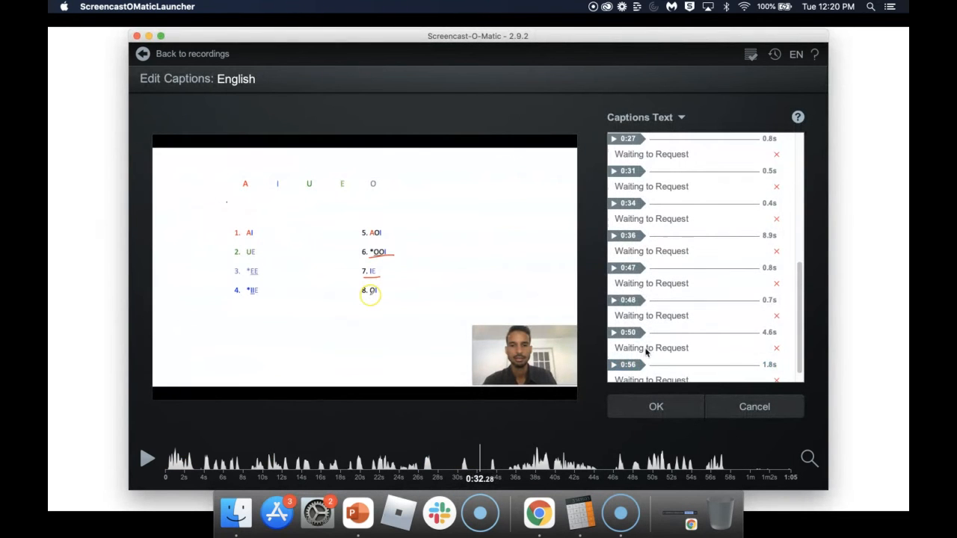
pyautogui.scroll(1, 675, 312)
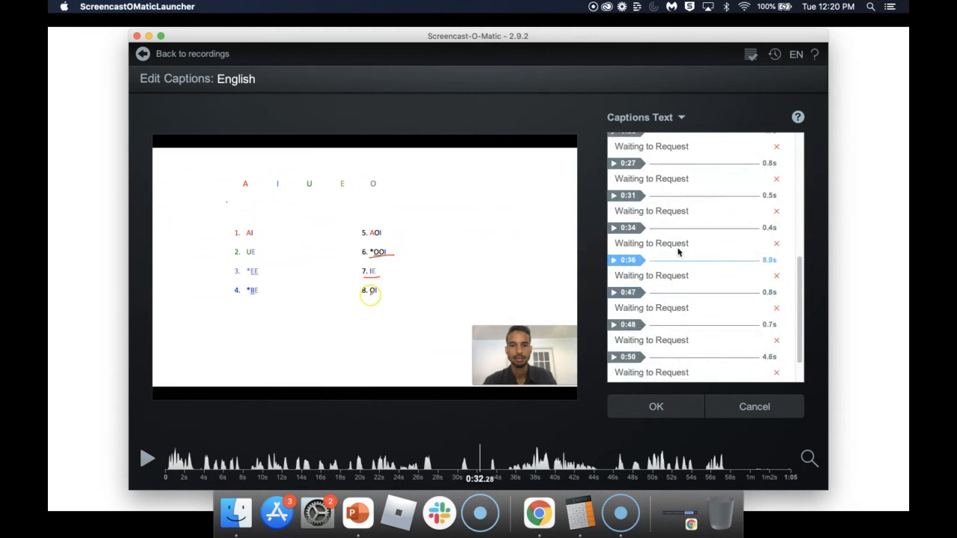
pyautogui.scroll(2, 684, 232)
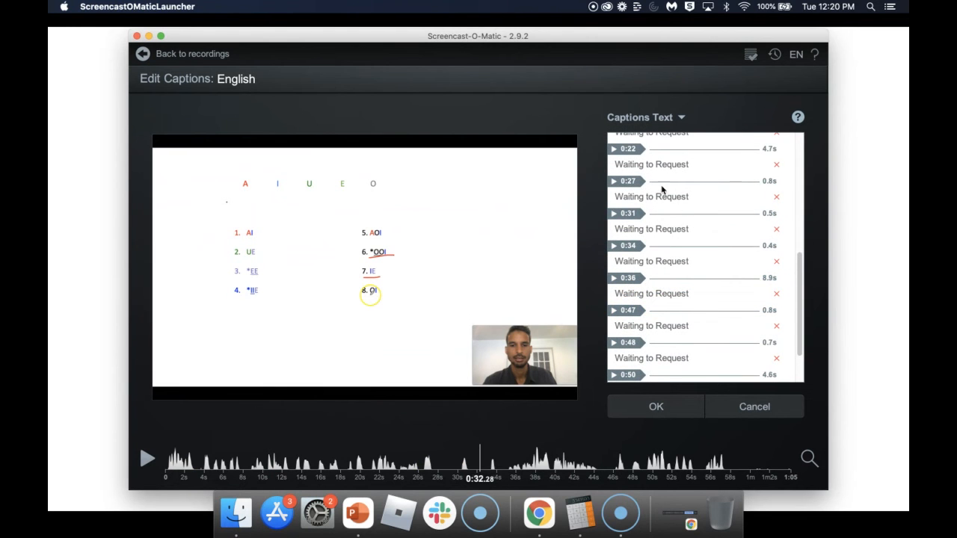
pyautogui.scroll(1, 661, 187)
pyautogui.scroll(10, 670, 202)
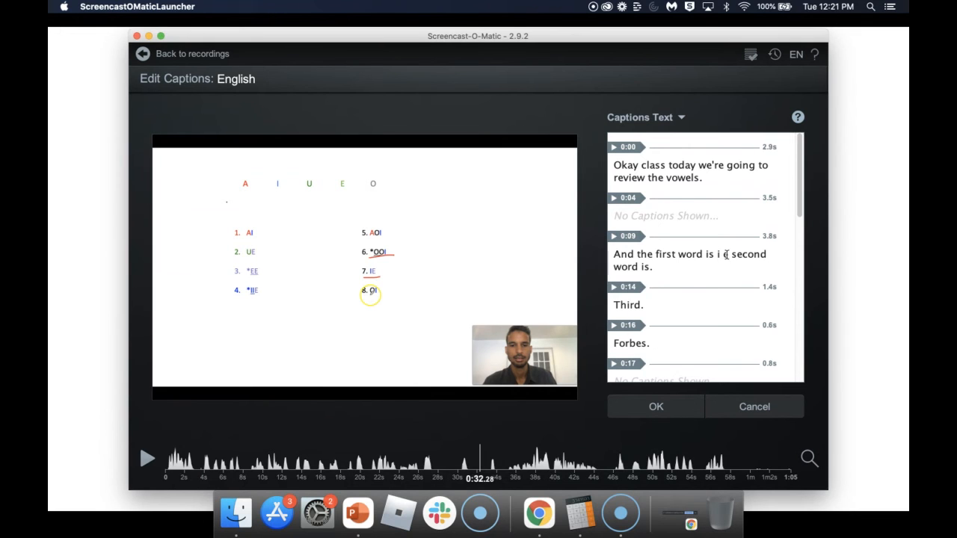
# Correct the 0:09 caption by removing the space between "i" and "e" so it reads "ie"
pyautogui.click(724, 253)
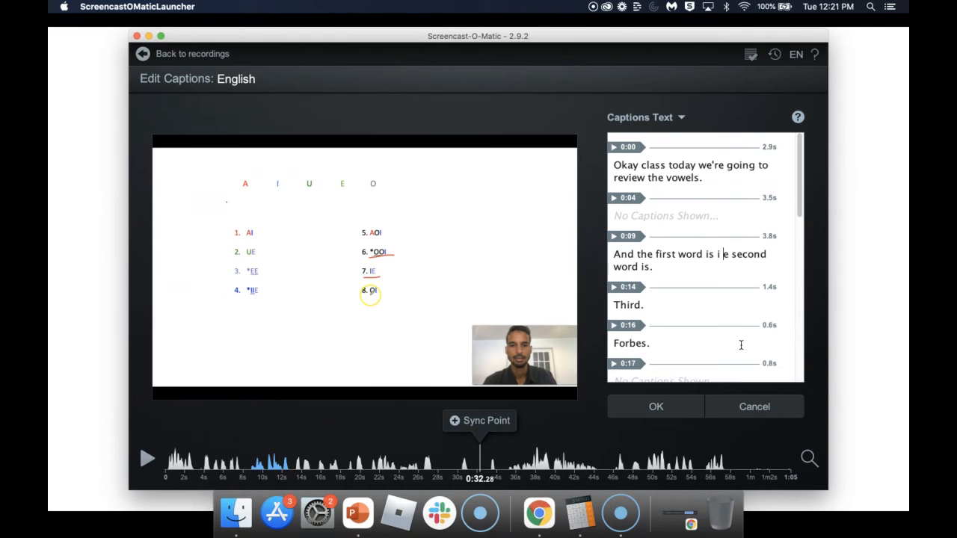
pyautogui.press('BackSpace')
pyautogui.scroll(-3, 633, 347)
pyautogui.scroll(2, 633, 348)
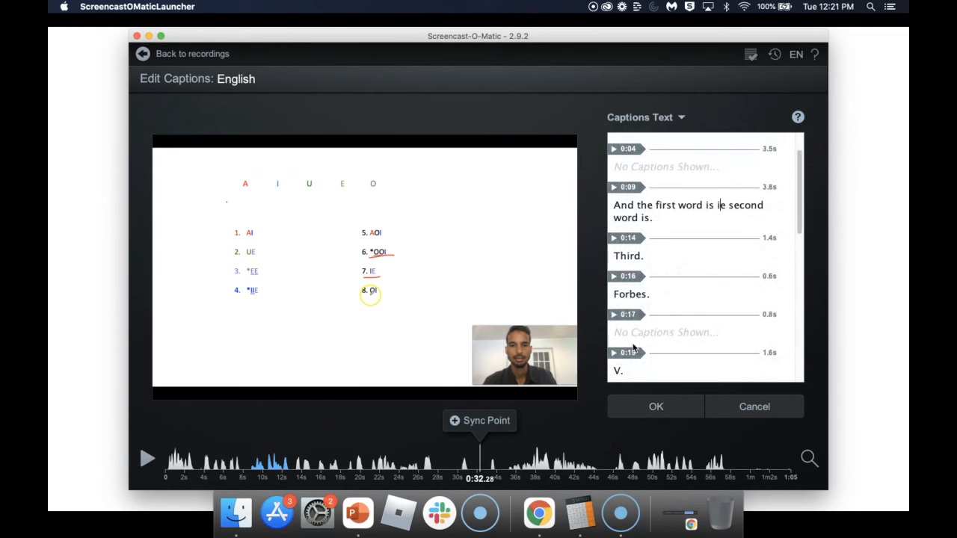
# Play the 0:16 caption section and replace its text with "Fourth."
pyautogui.click(616, 277)
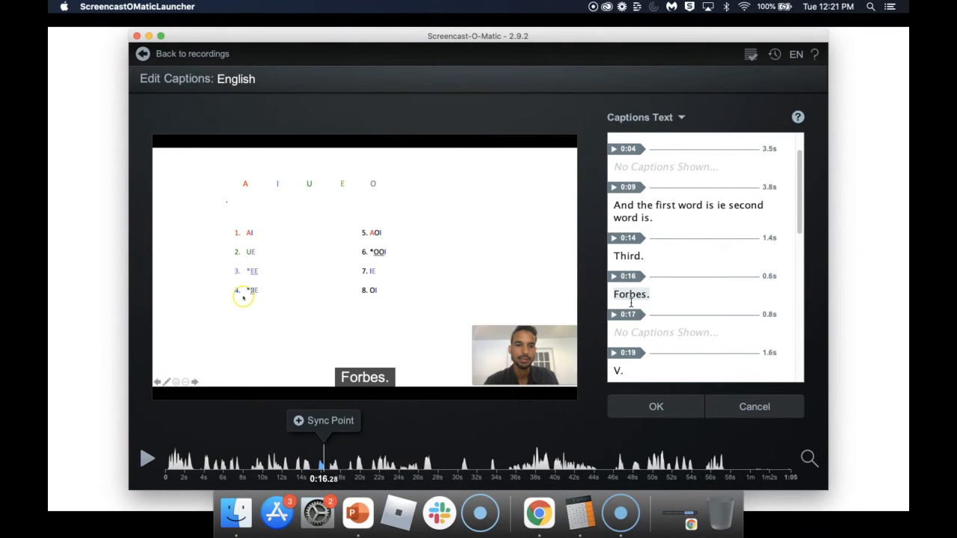
pyautogui.moveTo(648, 294); pyautogui.dragTo(628, 297)
pyautogui.write('th')
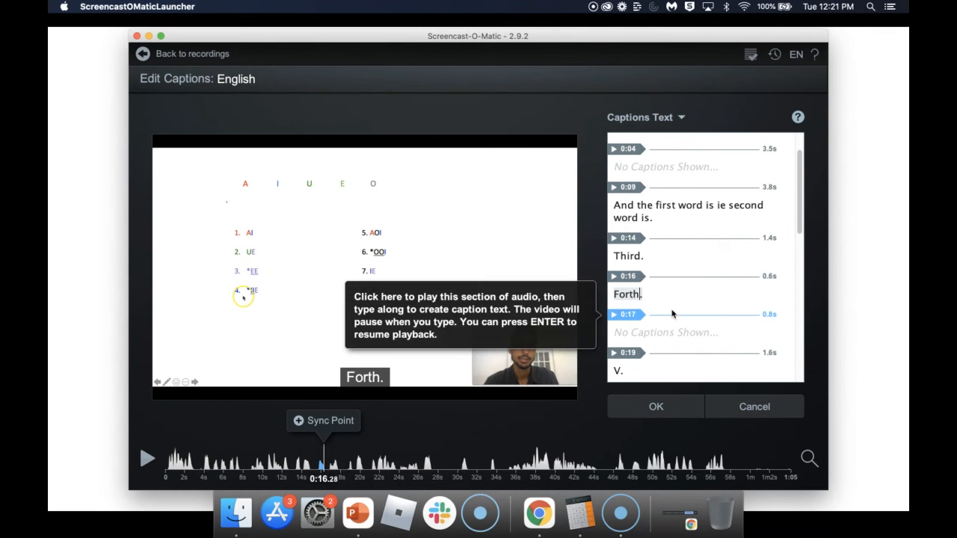
pyautogui.scroll(-1, 673, 311)
pyautogui.click(624, 270)
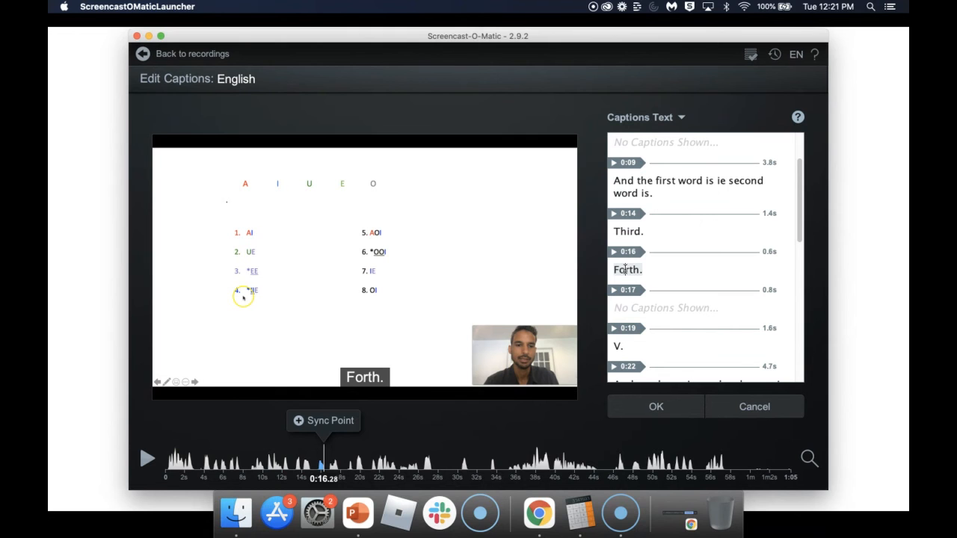
pyautogui.write('u')
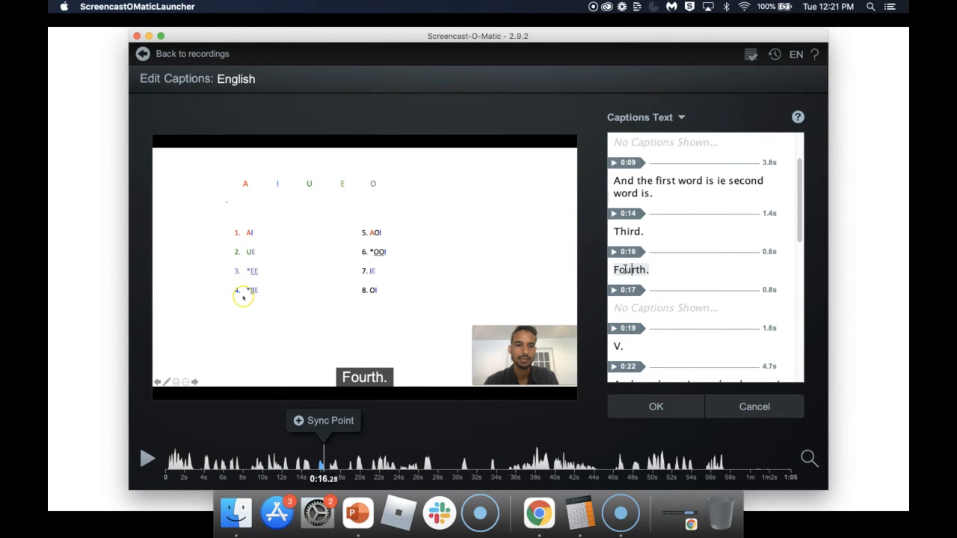
# Review the wording of all generated captions from 0:00 to 0:56
pyautogui.scroll(-4, 639, 295)
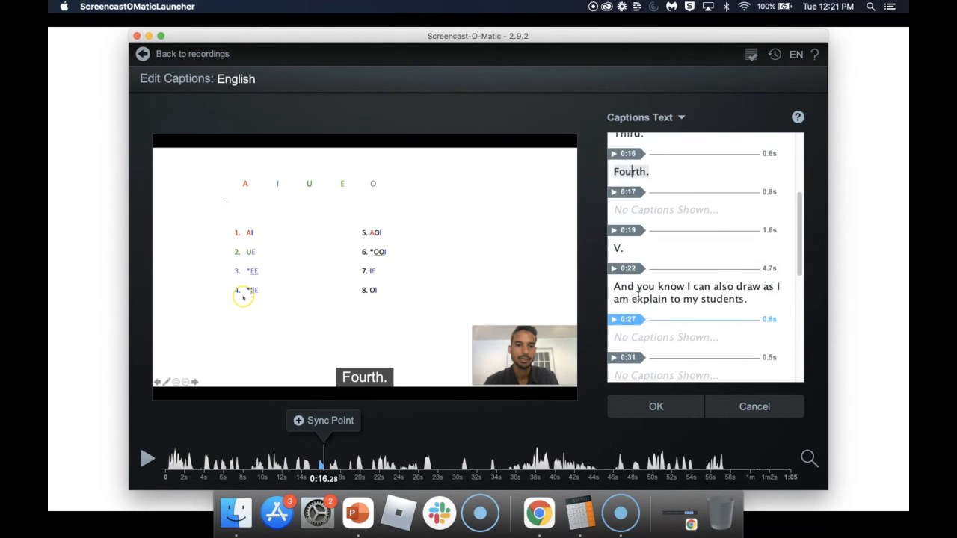
pyautogui.scroll(-5, 638, 295)
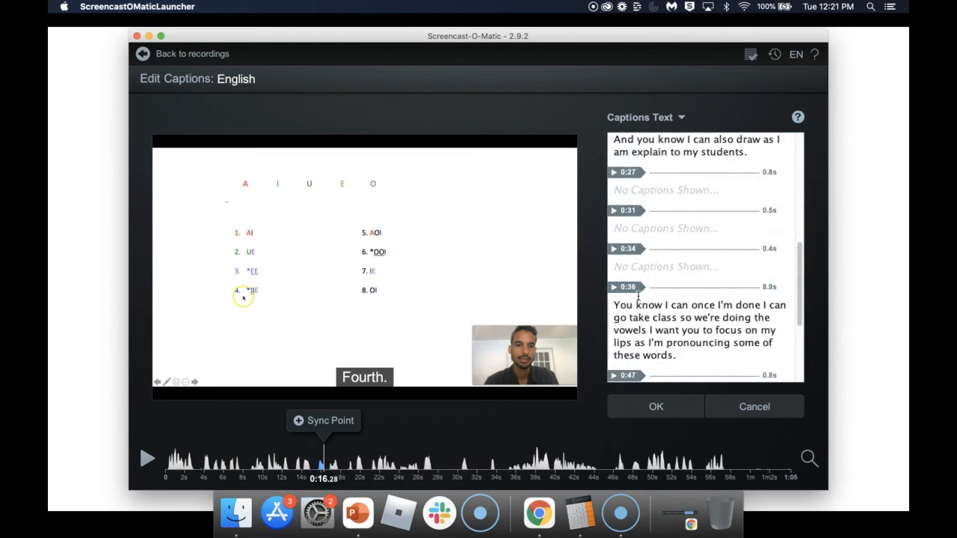
pyautogui.scroll(10, 638, 296)
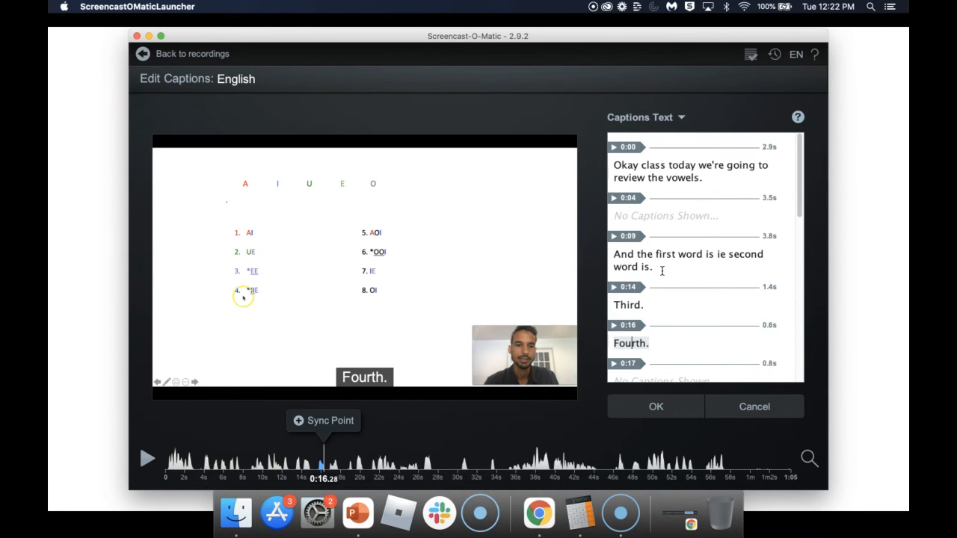
pyautogui.scroll(-8, 662, 271)
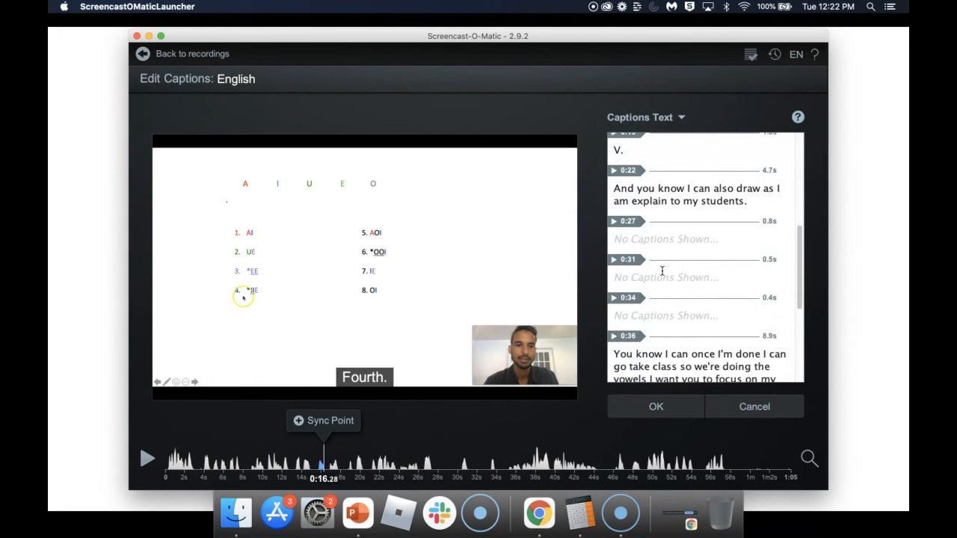
pyautogui.scroll(-5, 661, 267)
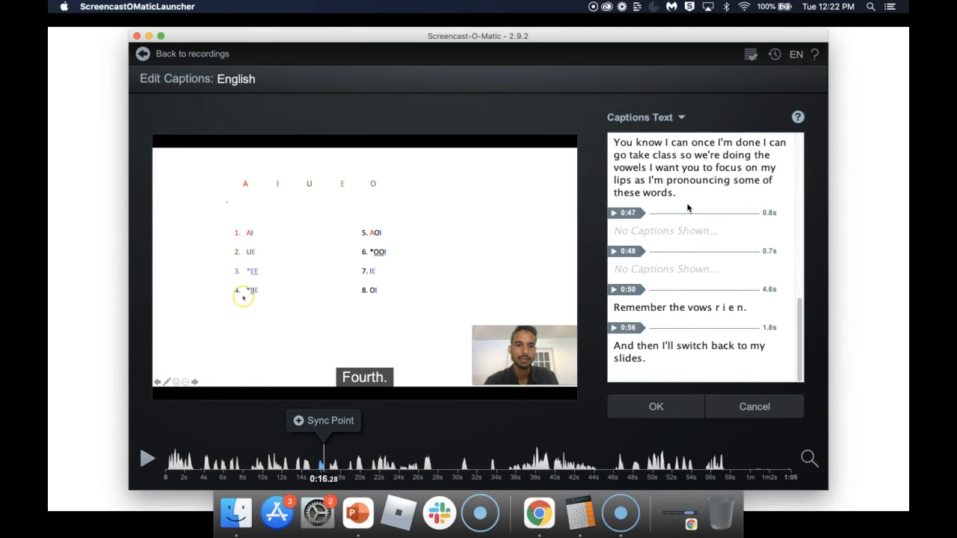
pyautogui.scroll(10, 688, 208)
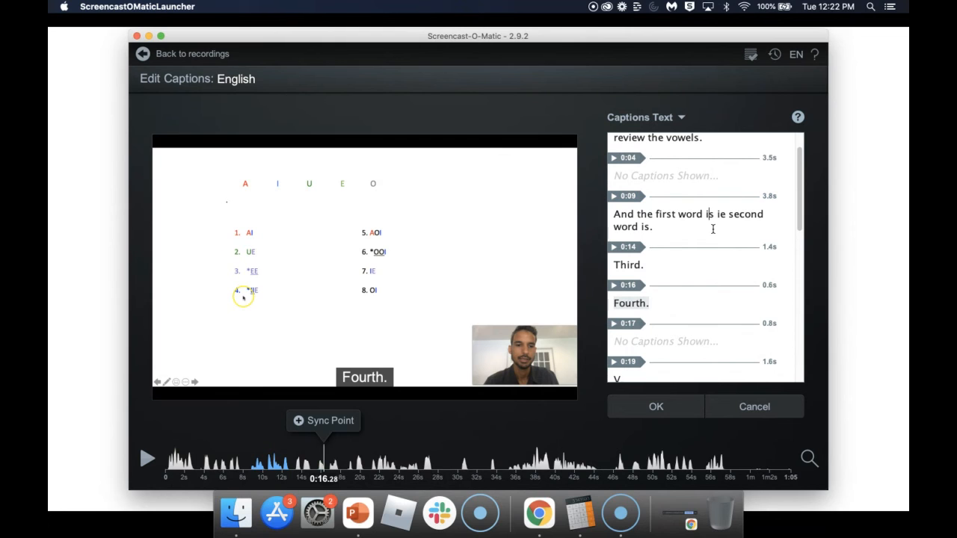
pyautogui.write('skjflkjdkljfskdfld')
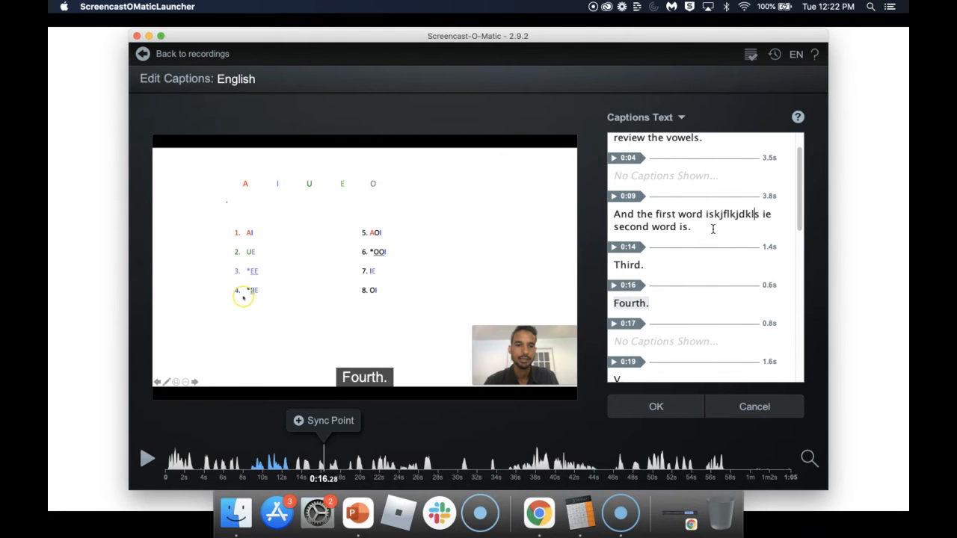
pyautogui.press('BackSpace')
pyautogui.press('BackSpace')
pyautogui.press('BackSpace')
pyautogui.press('BackSpace')
pyautogui.press('BackSpace')
pyautogui.press('BackSpace')
pyautogui.press('BackSpace')
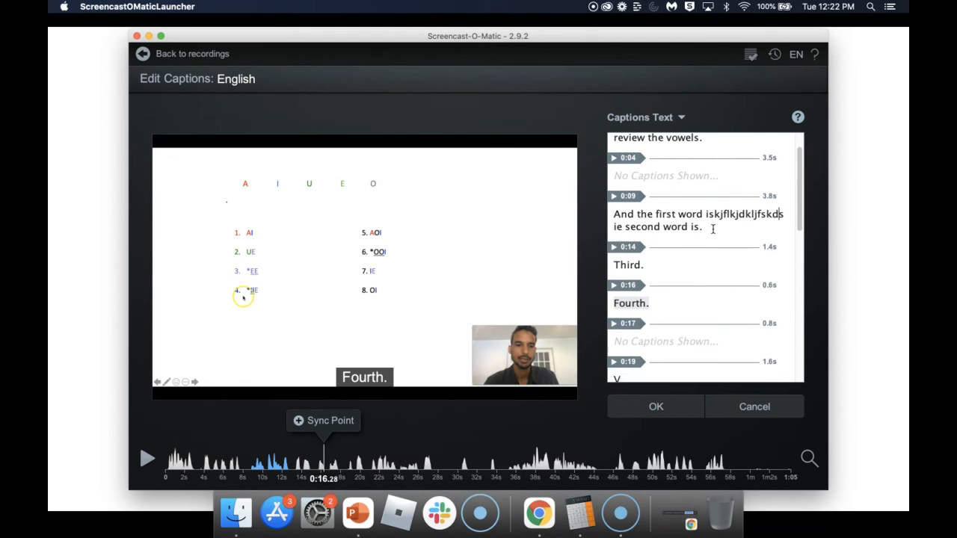
pyautogui.press('BackSpace')
pyautogui.press('BackSpace')
pyautogui.press('BackSpace')
pyautogui.press('BackSpace')
pyautogui.press('BackSpace')
pyautogui.press('BackSpace')
pyautogui.press('BackSpace')
pyautogui.press('BackSpace')
pyautogui.press('BackSpace')
pyautogui.press('BackSpace')
pyautogui.press('BackSpace')
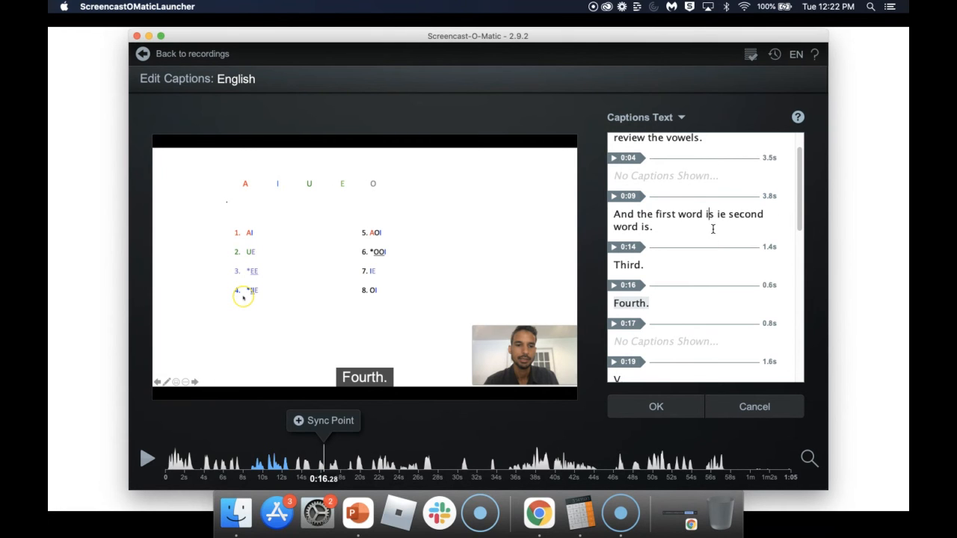
# Save the edited English captions and finish editing the recording
pyautogui.scroll(-10, 709, 295)
pyautogui.scroll(-3, 708, 296)
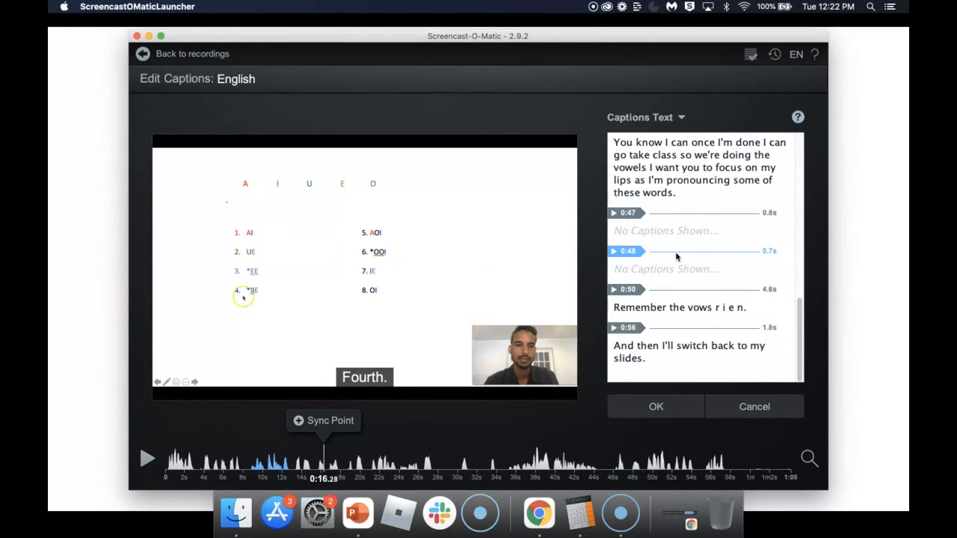
pyautogui.click(657, 407)
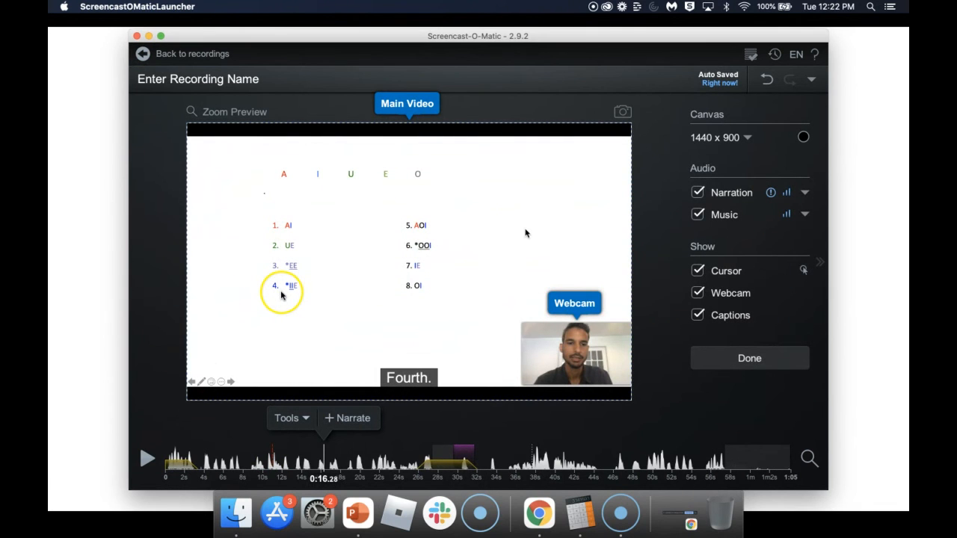
pyautogui.click(753, 360)
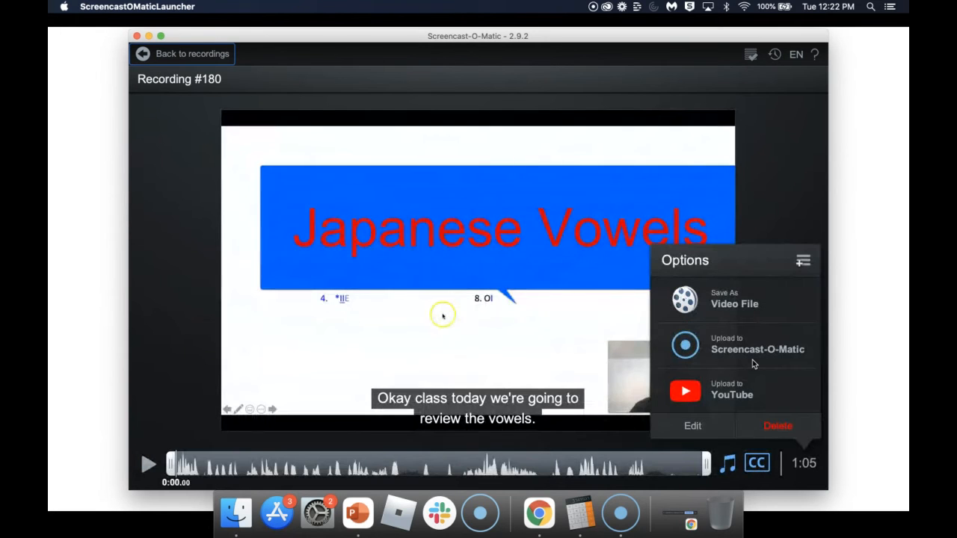
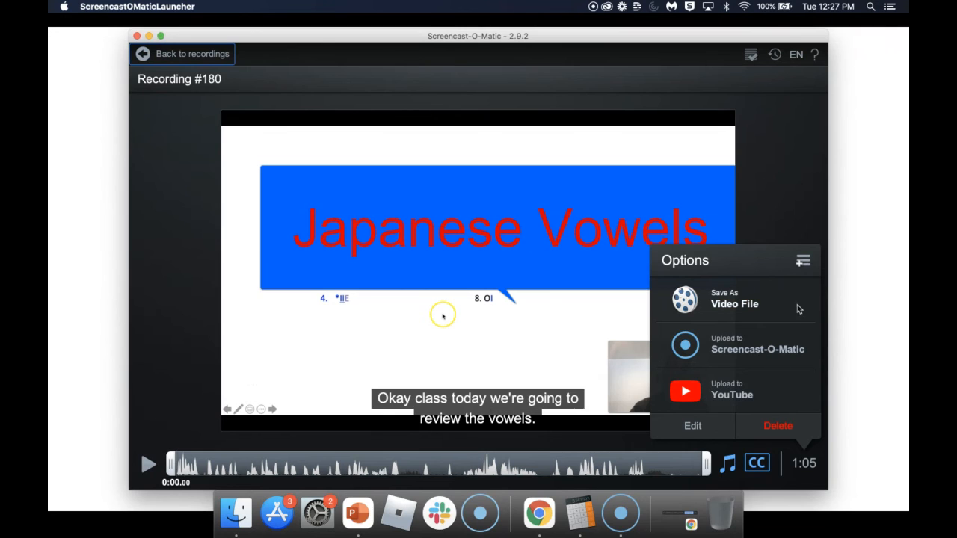
# Expand the publishing options to include Vimeo, Google Drive and Dropbox, and play the finished recording from the start with captions
pyautogui.click(806, 260)
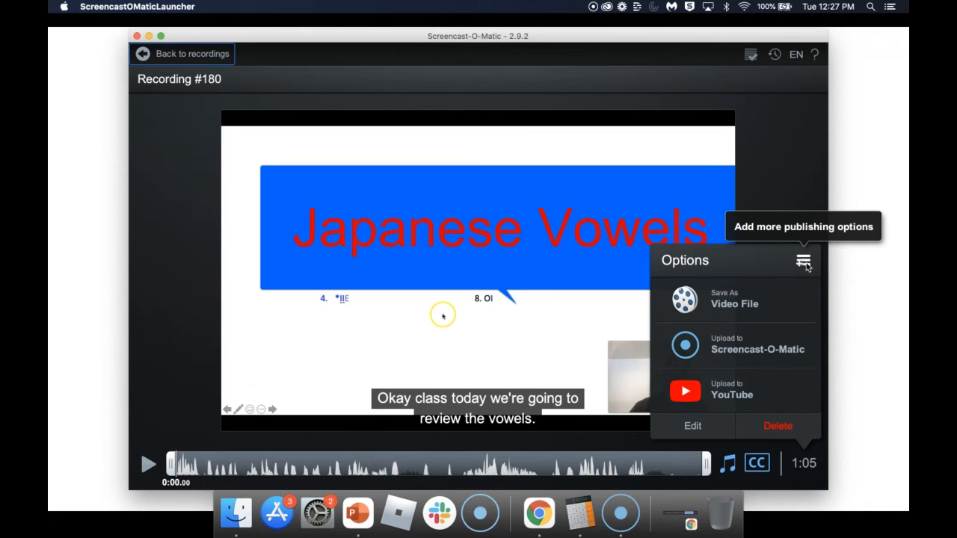
pyautogui.click(805, 263)
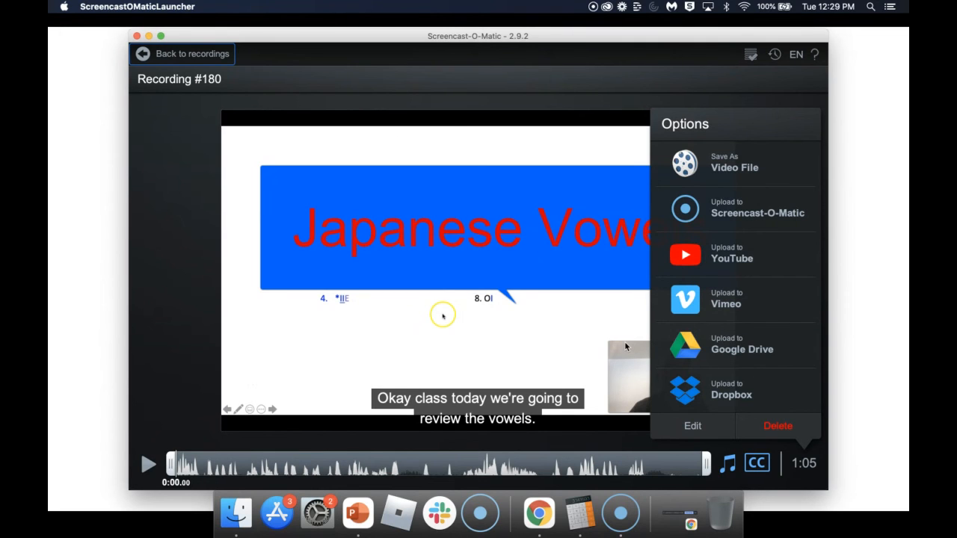
pyautogui.click(150, 464)
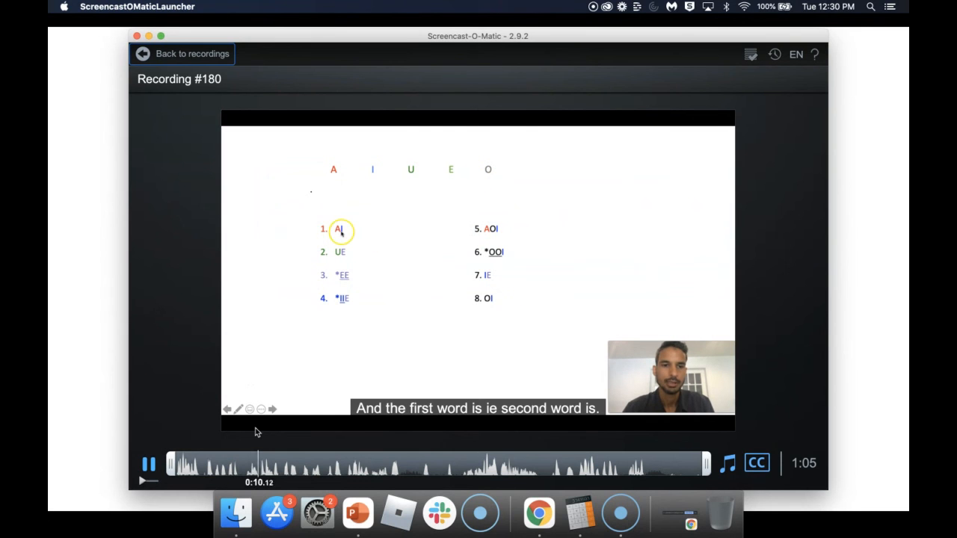
# Choose Screencast-O-Matic as the upload destination and set the recording's title to "Introduction Video"
pyautogui.click(149, 465)
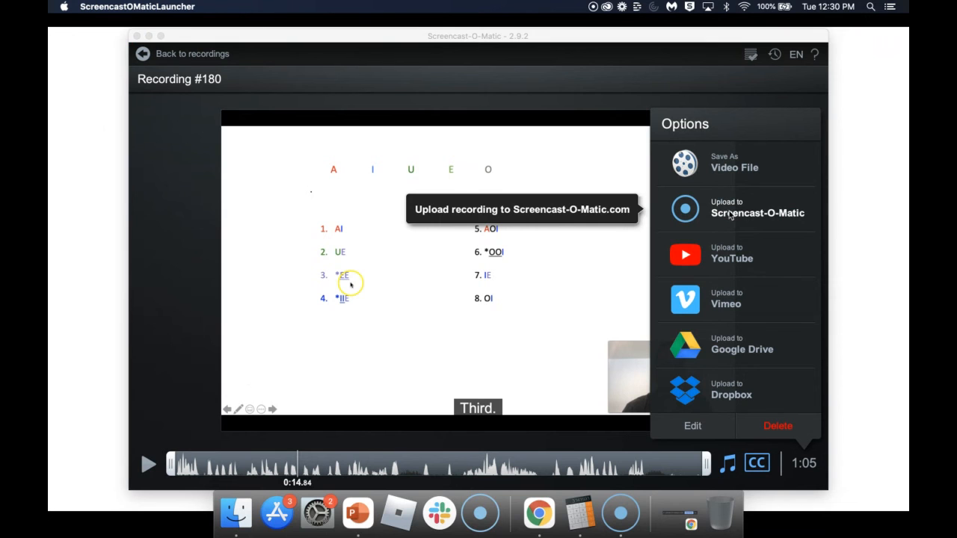
pyautogui.click(729, 215)
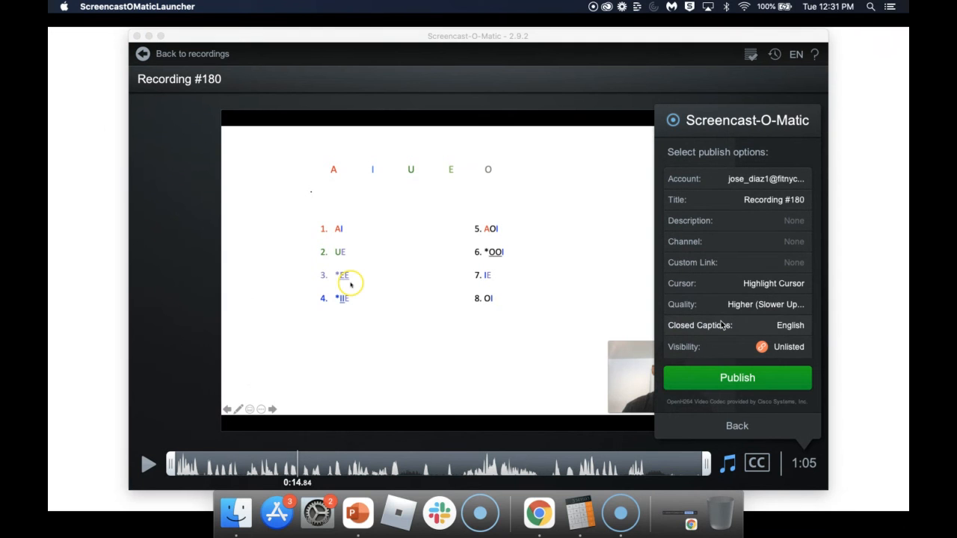
pyautogui.click(785, 201)
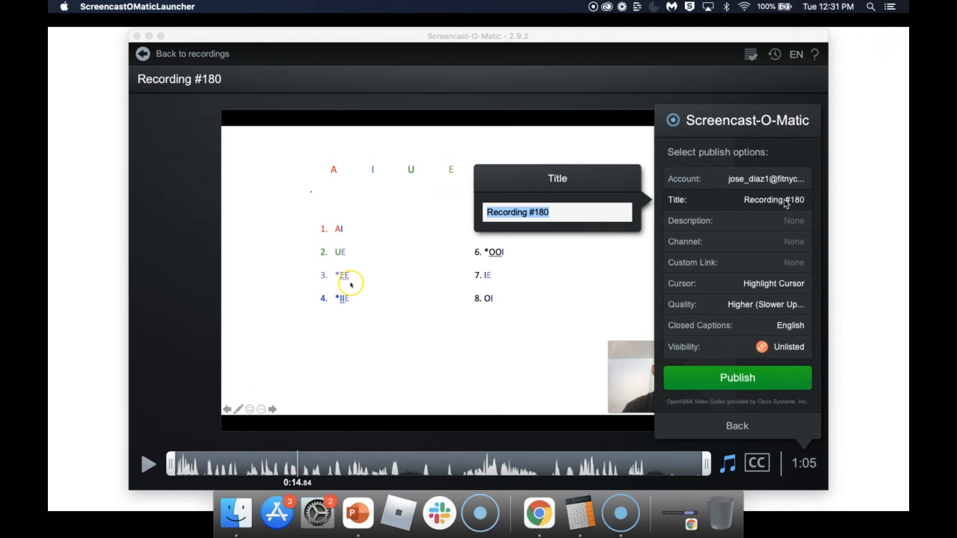
pyautogui.write('Introd u')
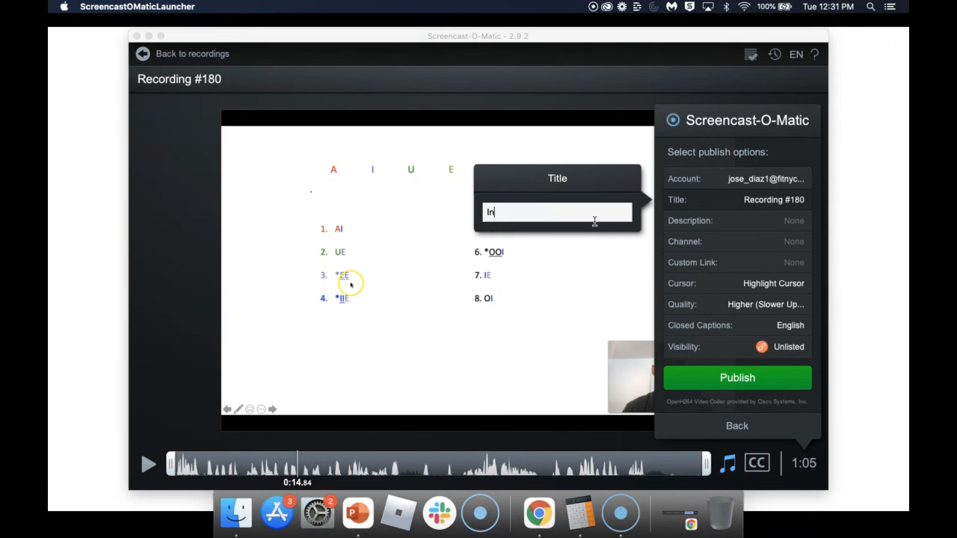
pyautogui.press('BackSpace')
pyautogui.press('BackSpace')
pyautogui.write('uction Video')
pyautogui.press('Return')
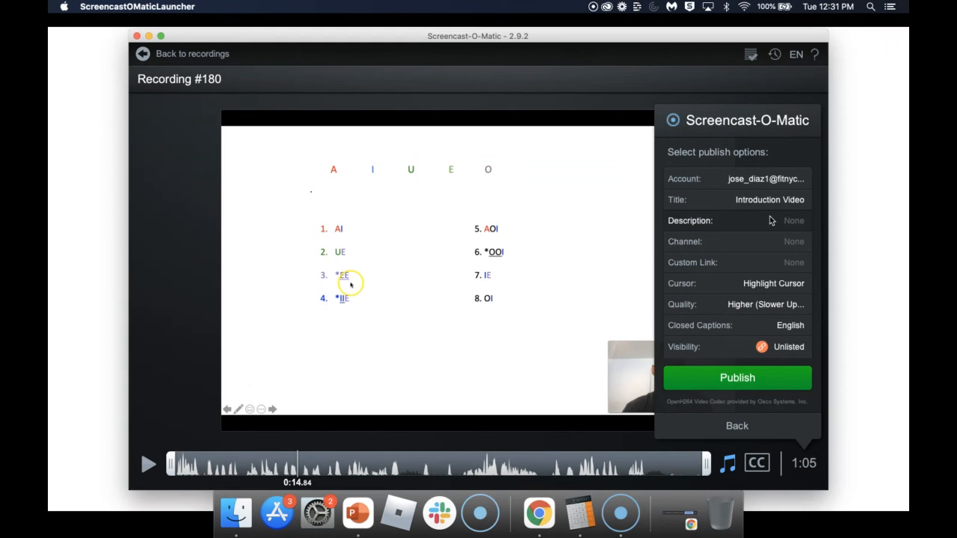
# Examine the available publish options for description, channel, cursor, quality, closed captions and visibility
pyautogui.click(772, 221)
pyautogui.press('Return')
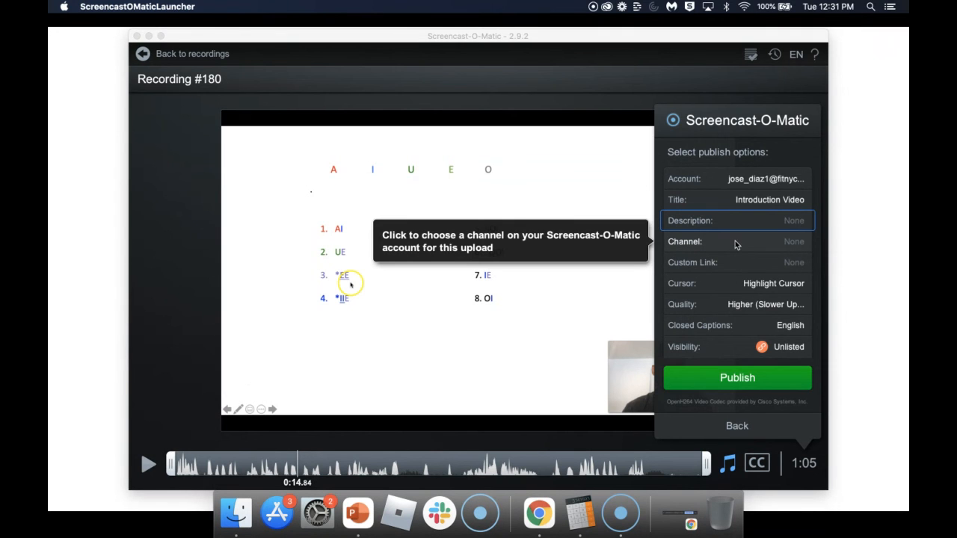
pyautogui.click(731, 244)
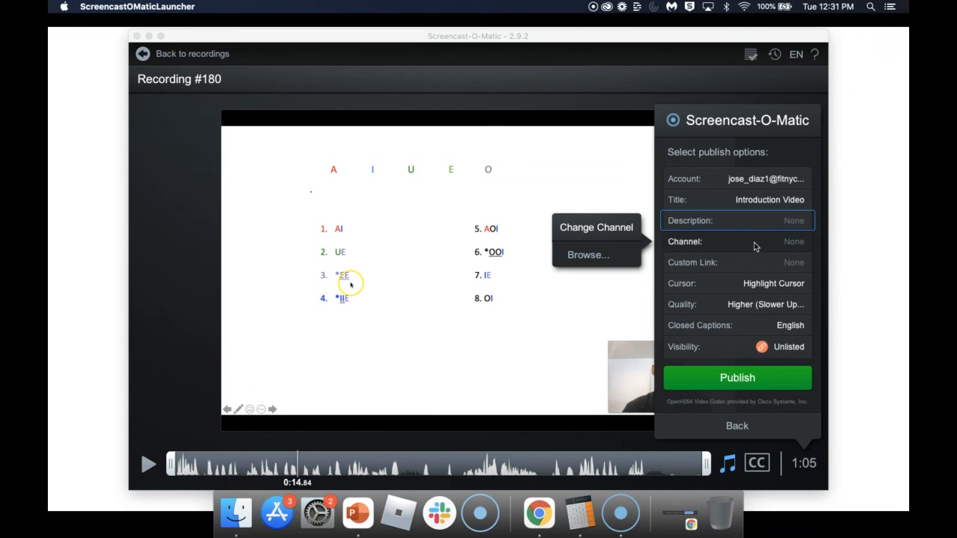
pyautogui.click(772, 289)
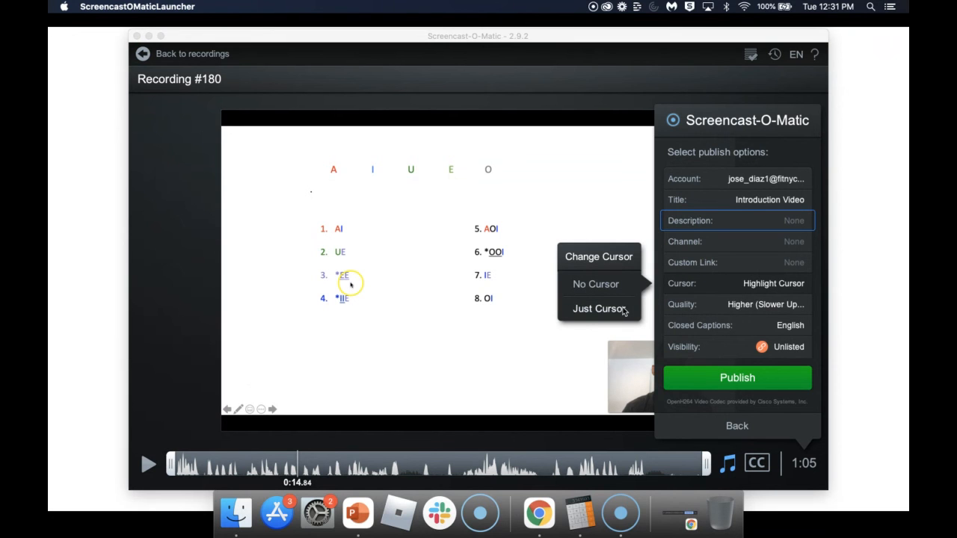
pyautogui.click(786, 288)
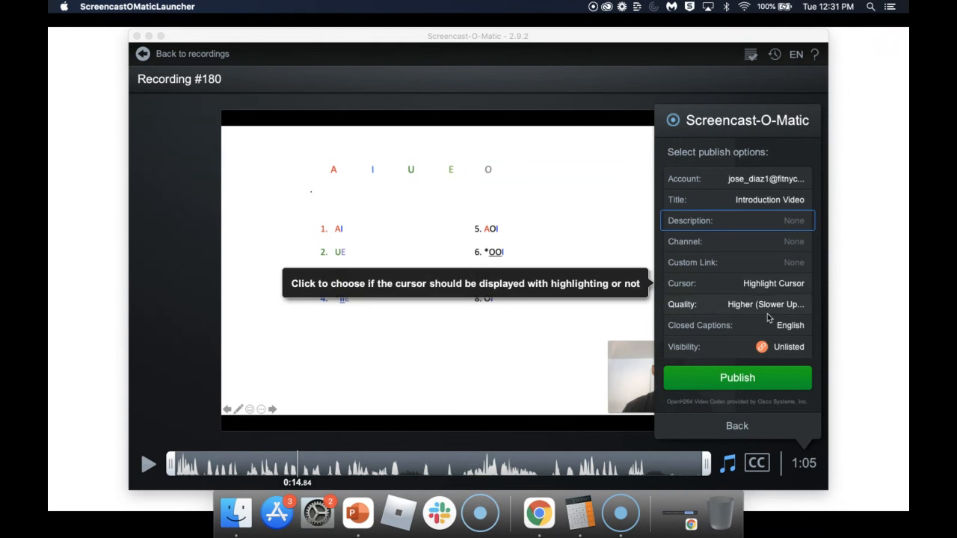
pyautogui.click(761, 308)
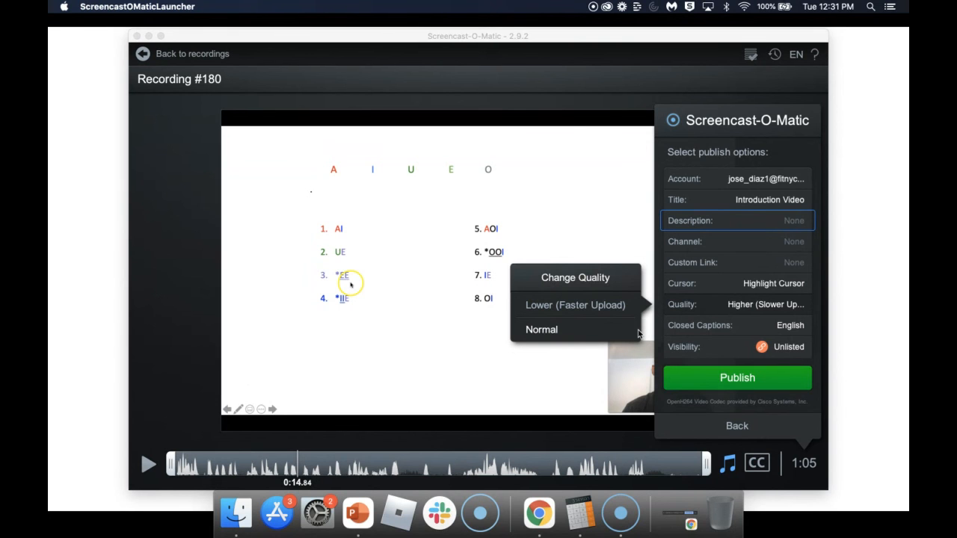
pyautogui.click(758, 326)
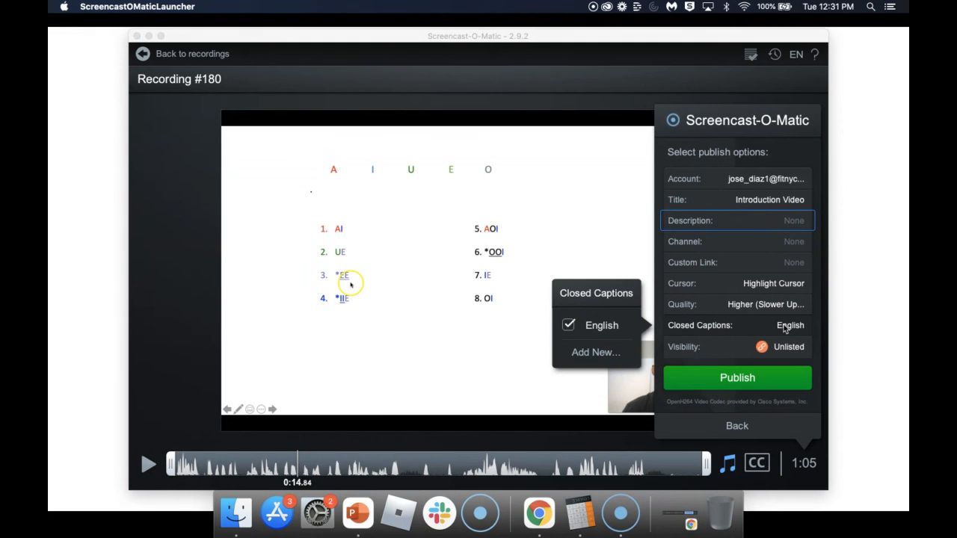
pyautogui.click(687, 353)
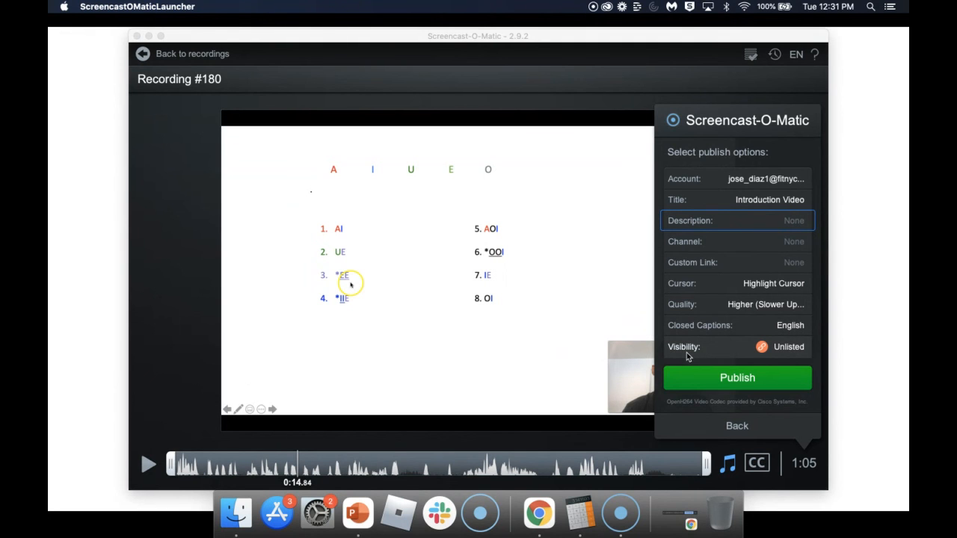
pyautogui.click(736, 353)
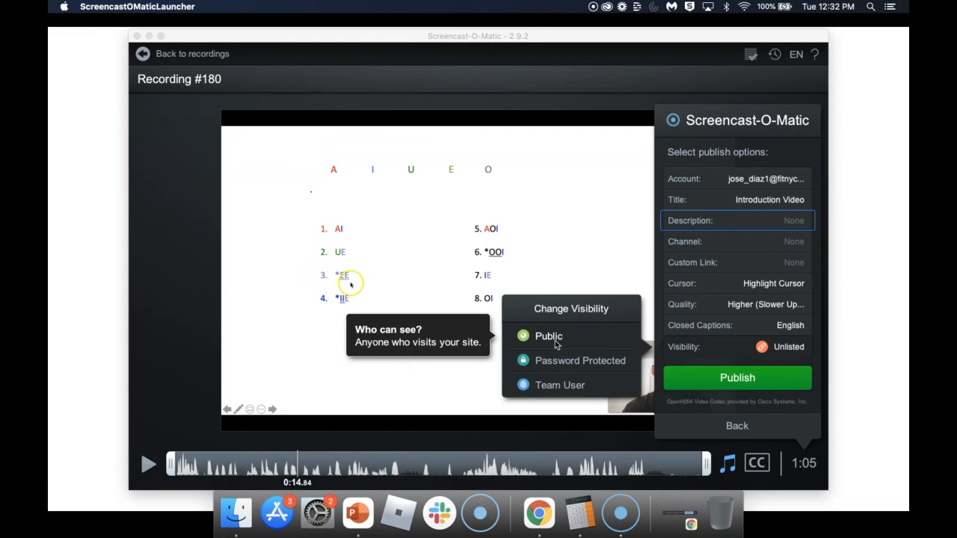
pyautogui.moveTo(560, 362)
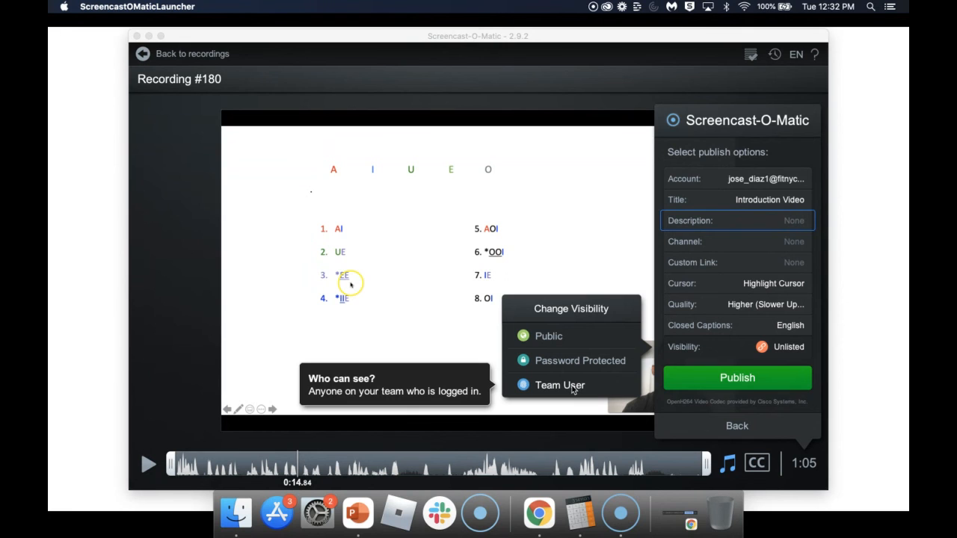
pyautogui.click(792, 354)
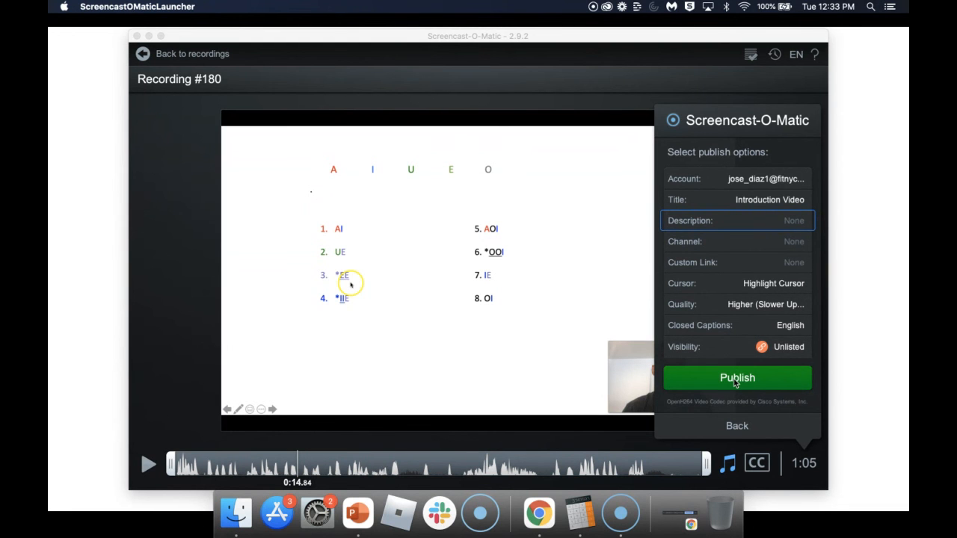
# Publish the recording to Screencast-O-Matic and return to the recordings list
pyautogui.click(736, 382)
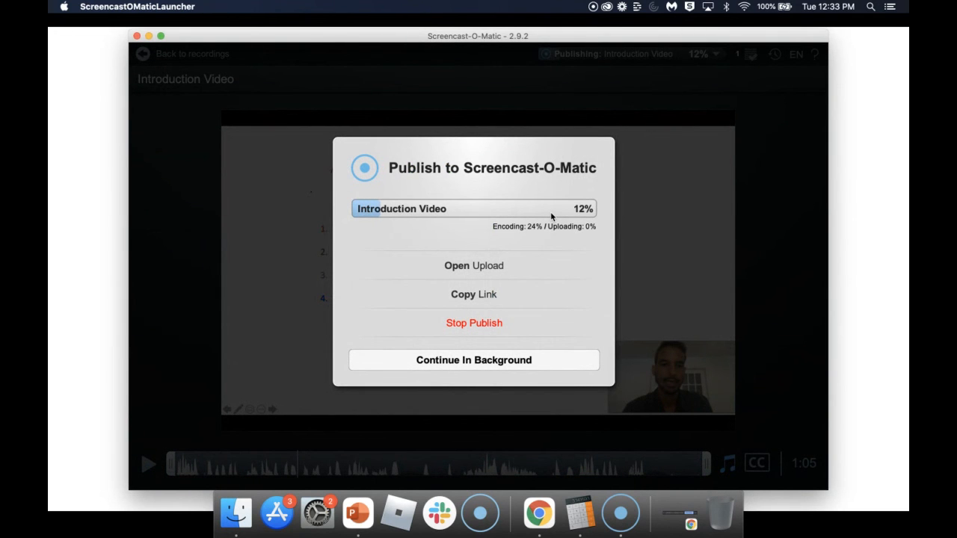
pyautogui.click(485, 367)
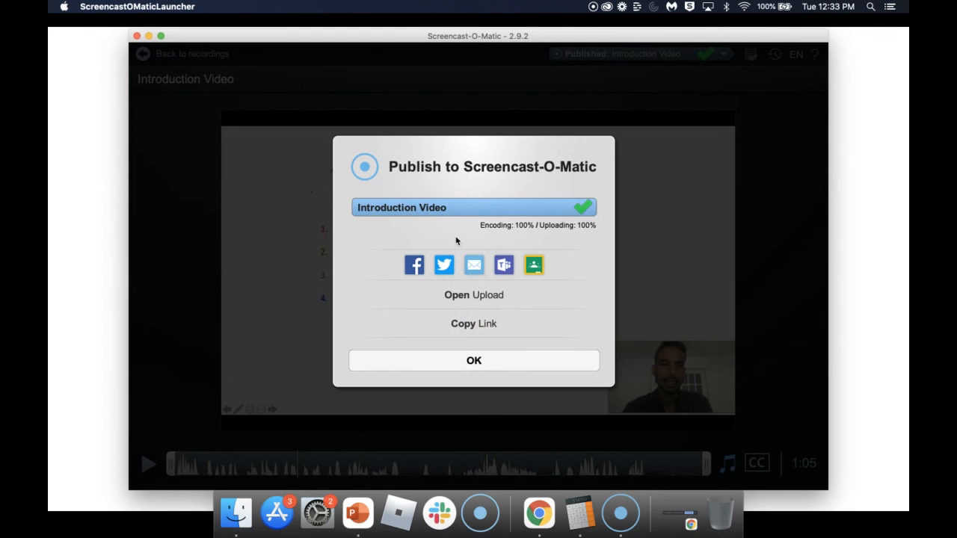
pyautogui.click(487, 370)
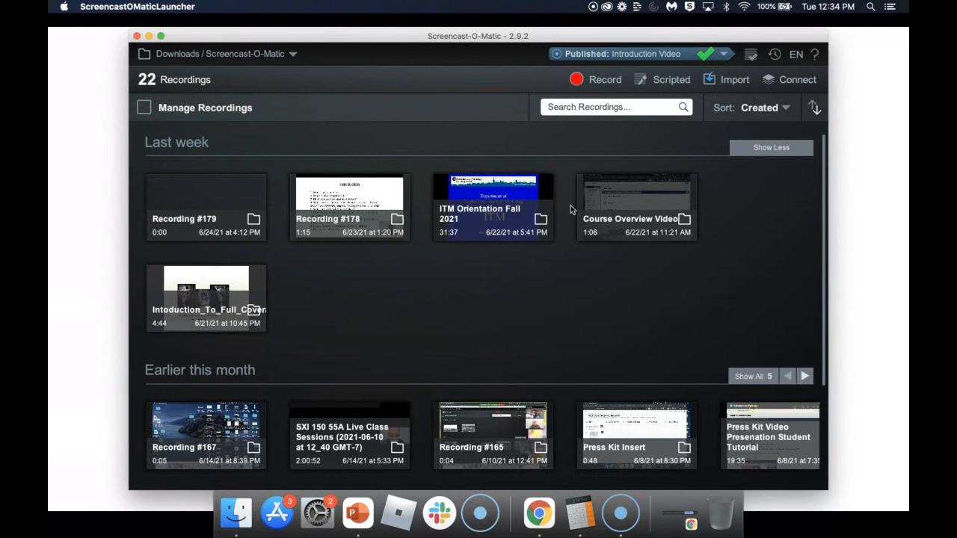
# End the PowerPoint slide show, discarding the ink annotations, and switch to the Blackboard page in Chrome
pyautogui.click(149, 36)
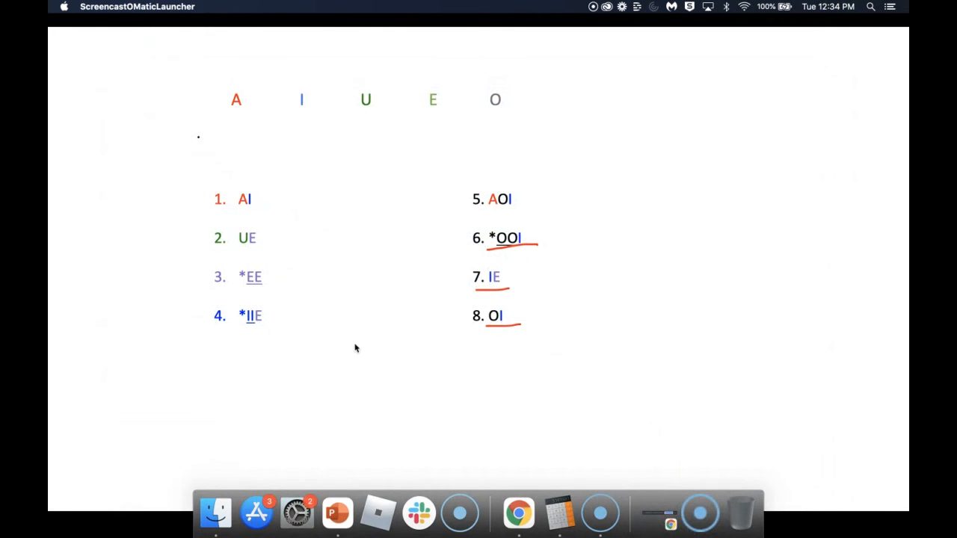
pyautogui.click(152, 25)
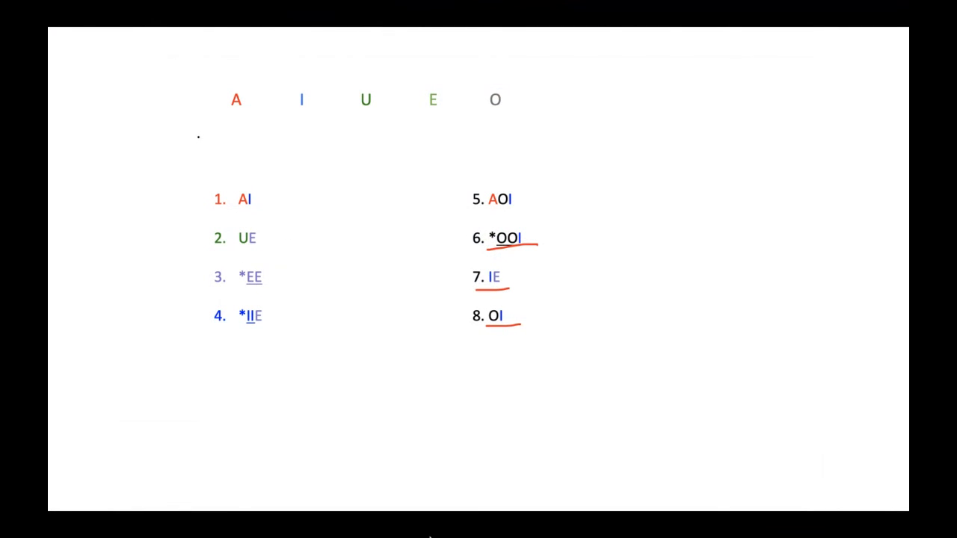
pyautogui.press('Escape')
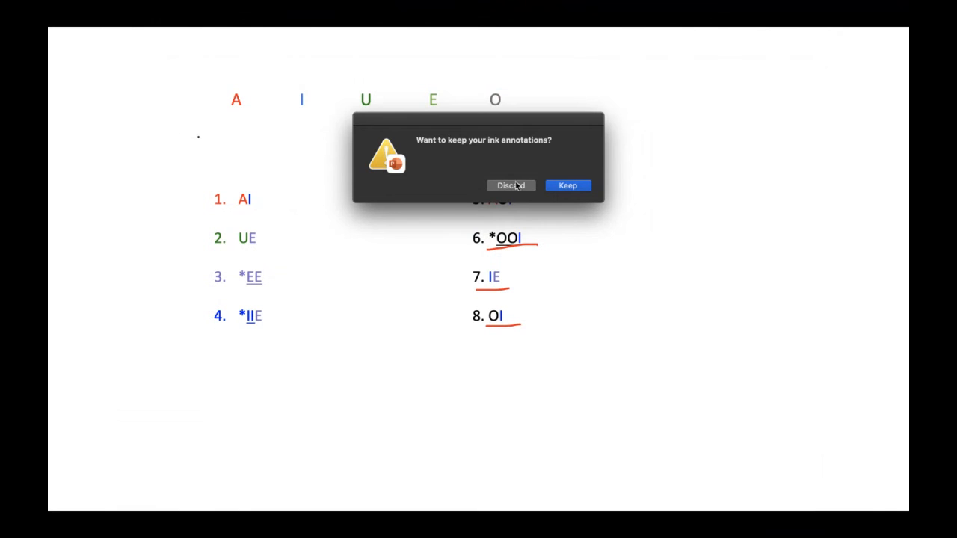
pyautogui.click(516, 186)
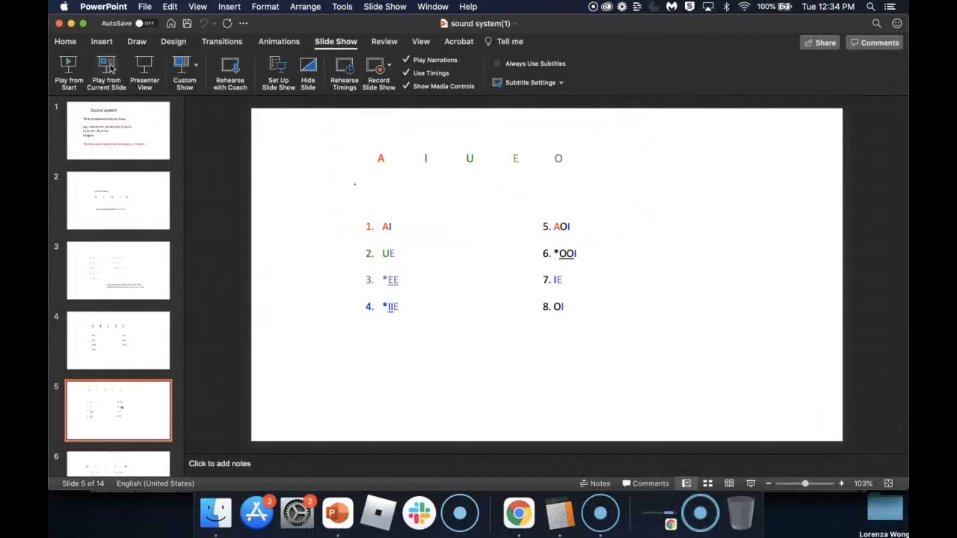
pyautogui.click(72, 24)
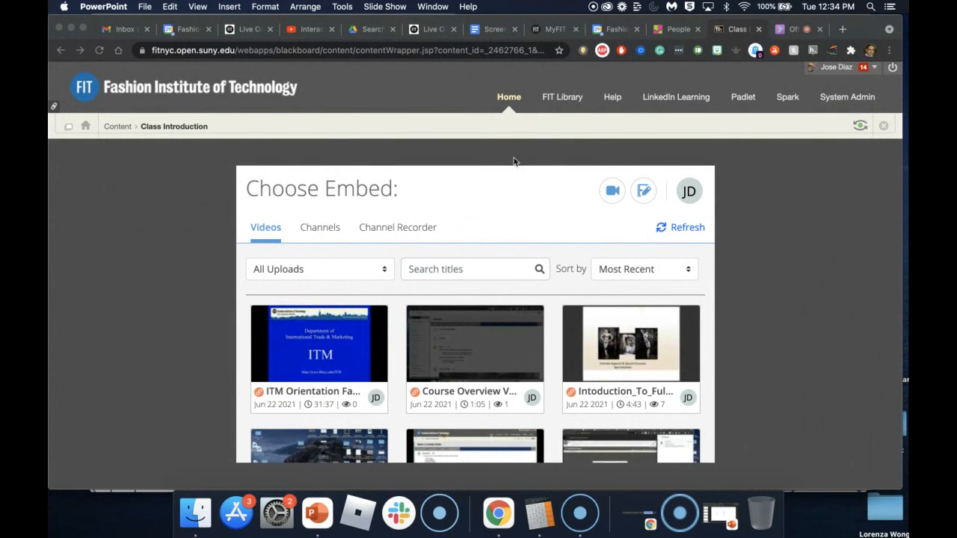
# Reload the Class Introduction embed page and choose the newly published Introduction Video
pyautogui.scroll(-2, 525, 340)
pyautogui.scroll(2, 524, 338)
pyautogui.click(100, 51)
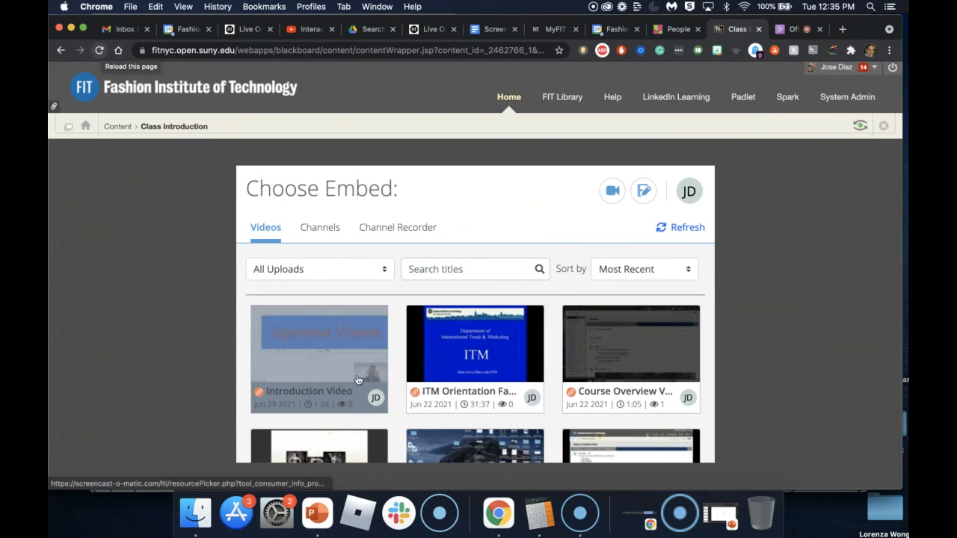
pyautogui.click(326, 351)
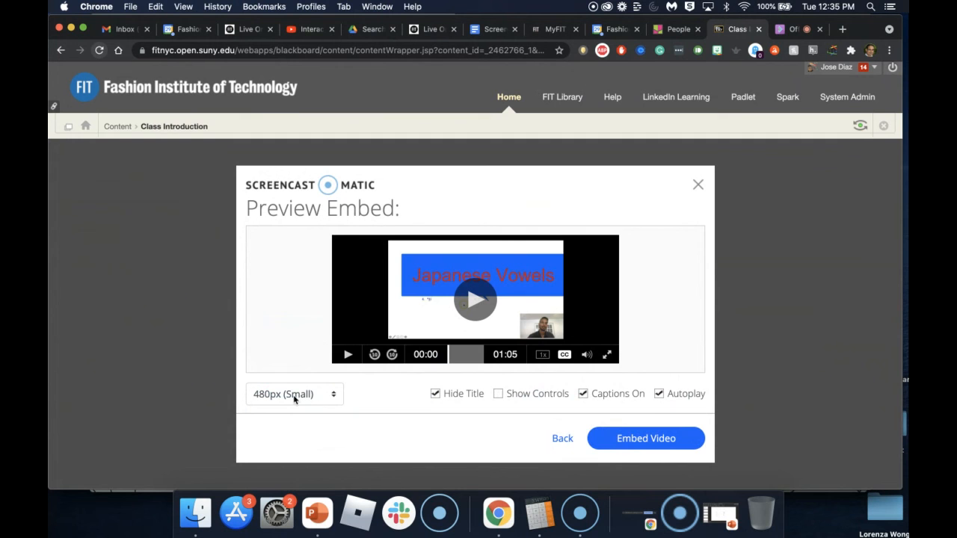
# Embed the video at 480px (Small) with Hide Title and Show Controls enabled and Autoplay disabled
pyautogui.click(328, 397)
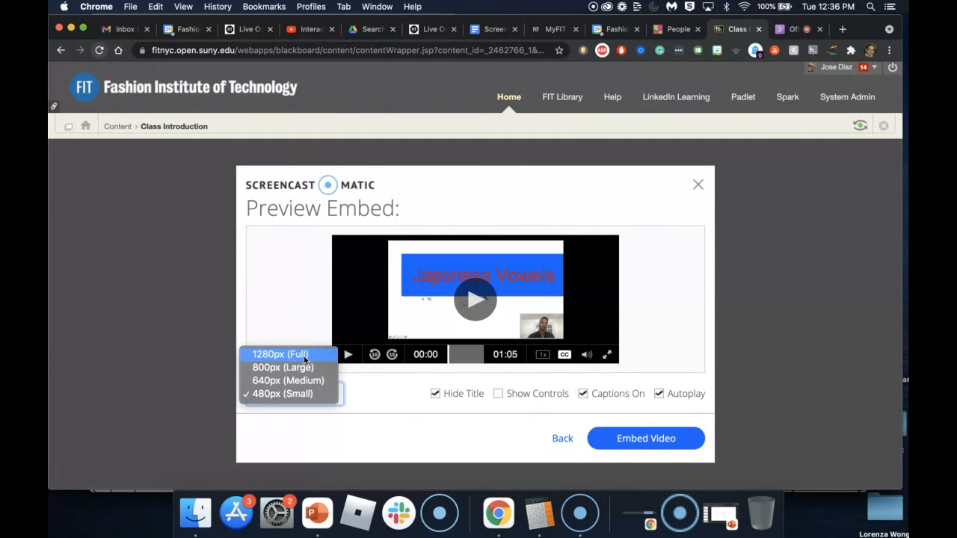
pyautogui.click(299, 395)
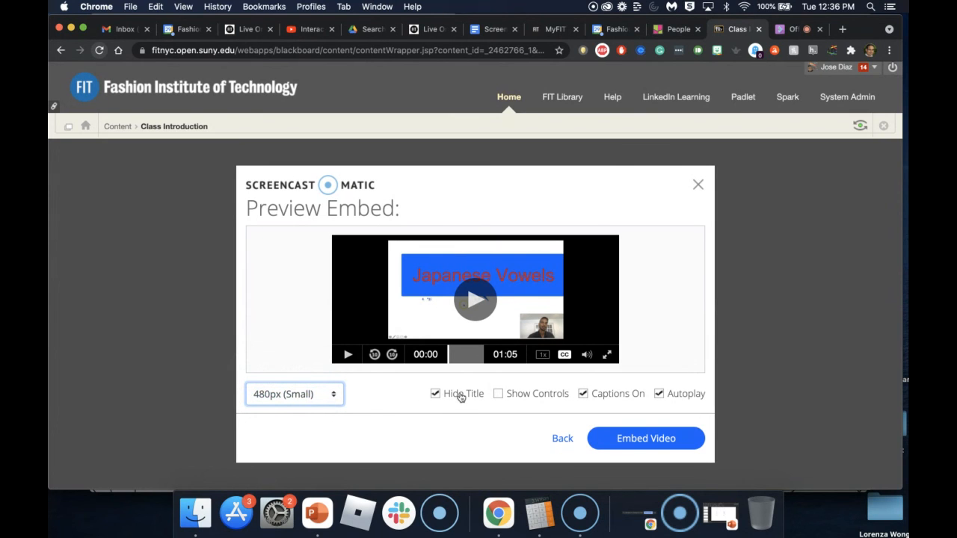
pyautogui.click(437, 397)
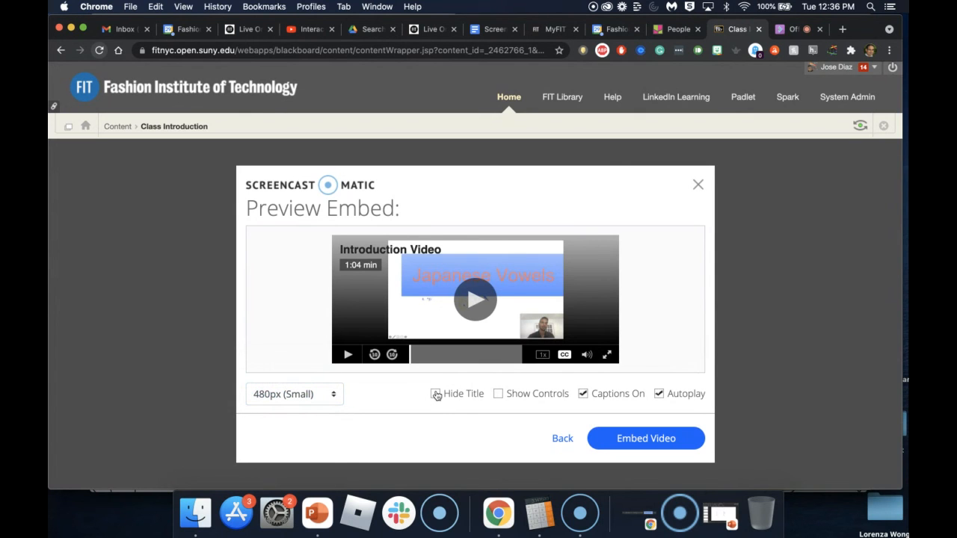
pyautogui.click(437, 396)
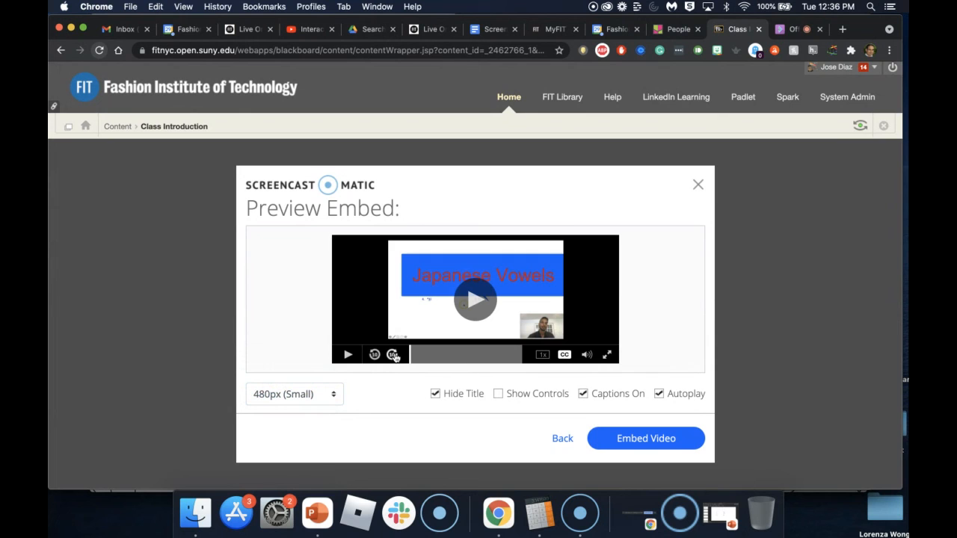
pyautogui.click(497, 396)
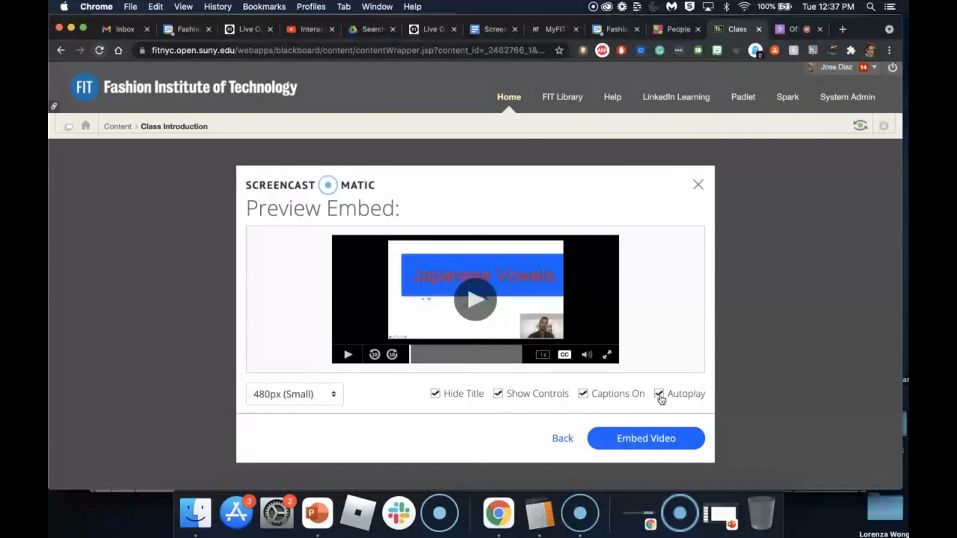
pyautogui.click(660, 394)
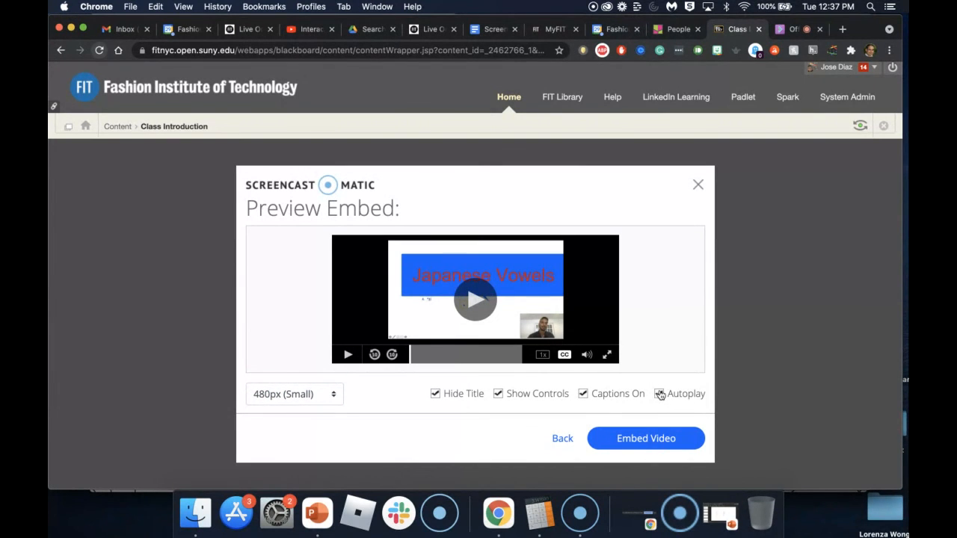
pyautogui.click(660, 394)
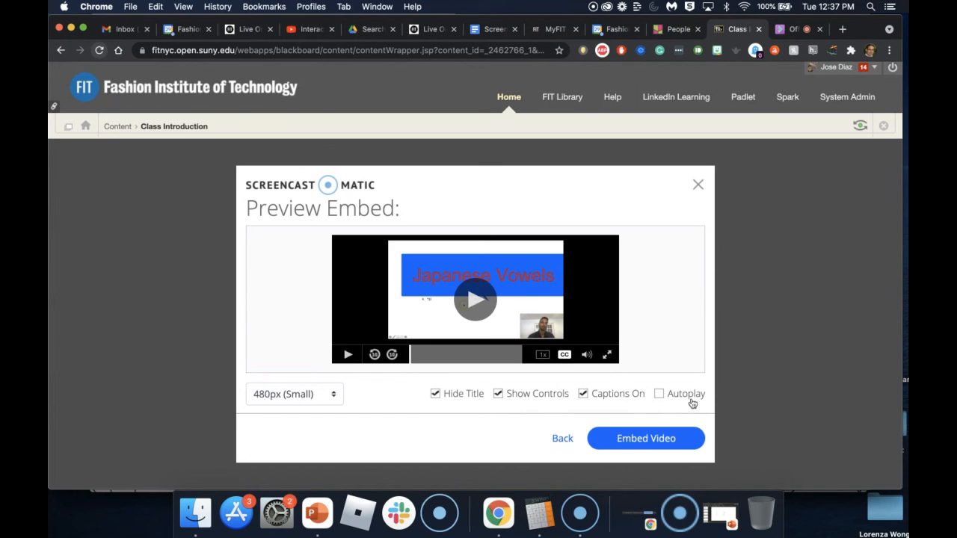
pyautogui.click(652, 444)
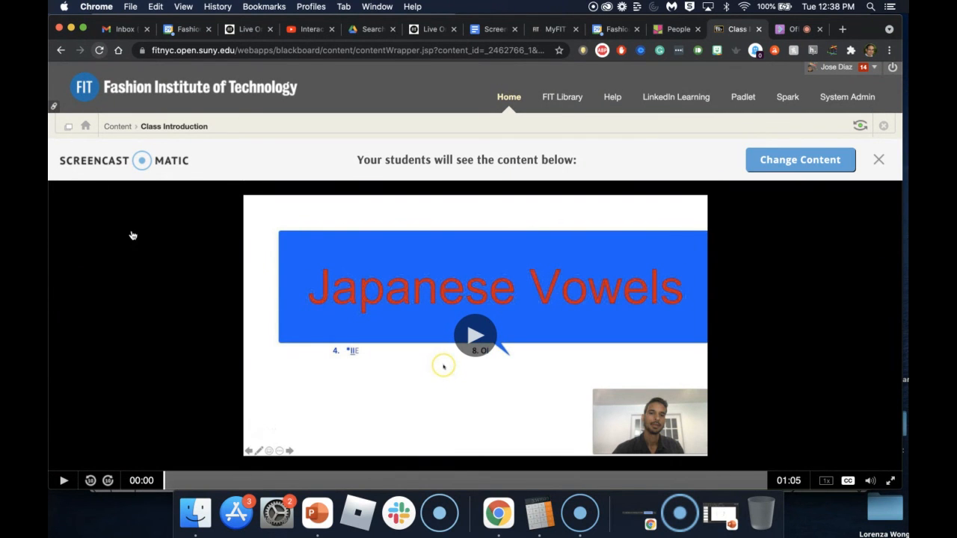
# Return to the course's Content area and enter Student Preview mode
pyautogui.click(118, 128)
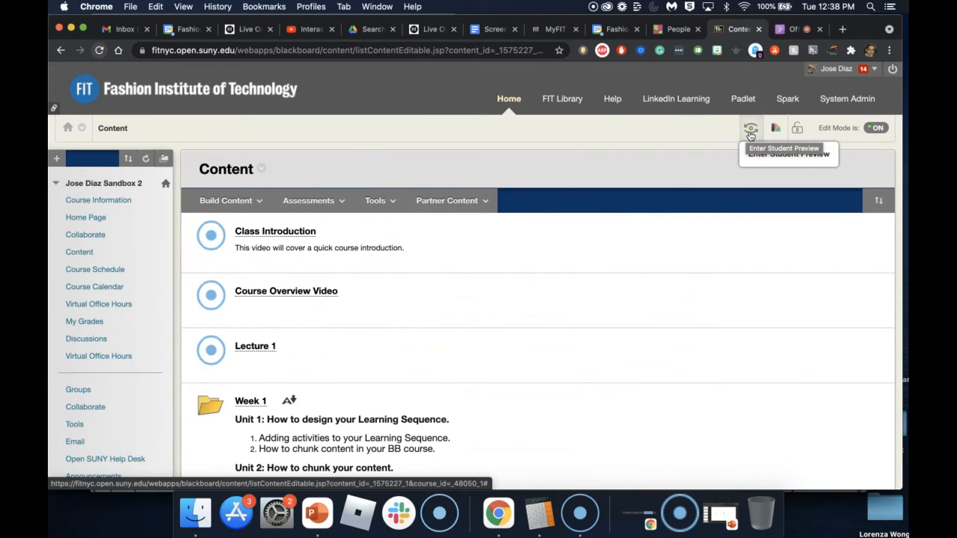
pyautogui.click(750, 130)
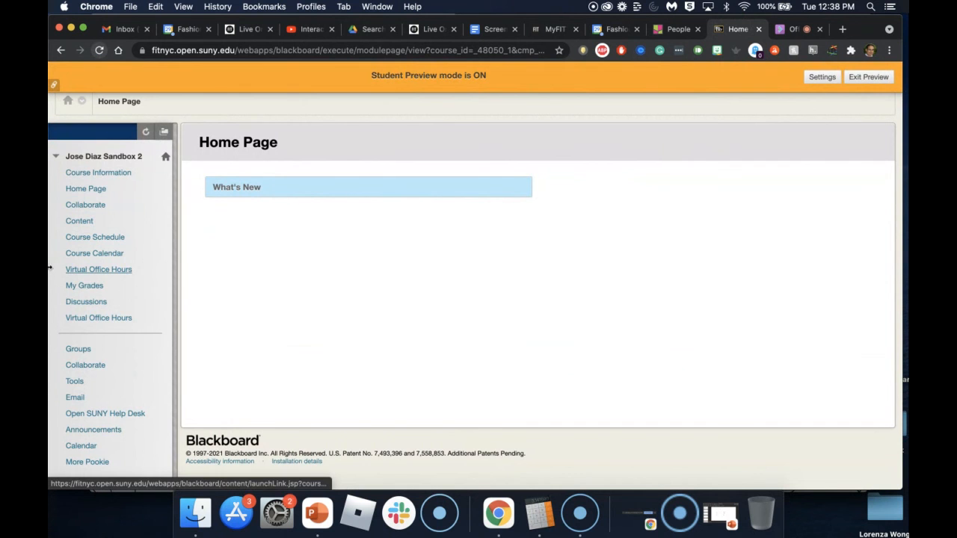
# Open the Class Introduction item in the Content area as a student and briefly play the embedded video, pausing it after a few seconds
pyautogui.click(80, 221)
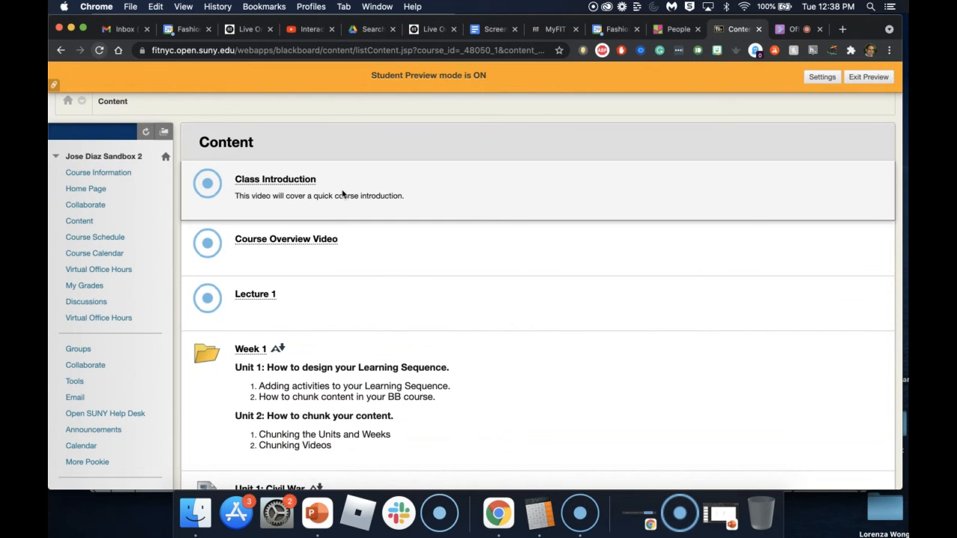
pyautogui.click(269, 181)
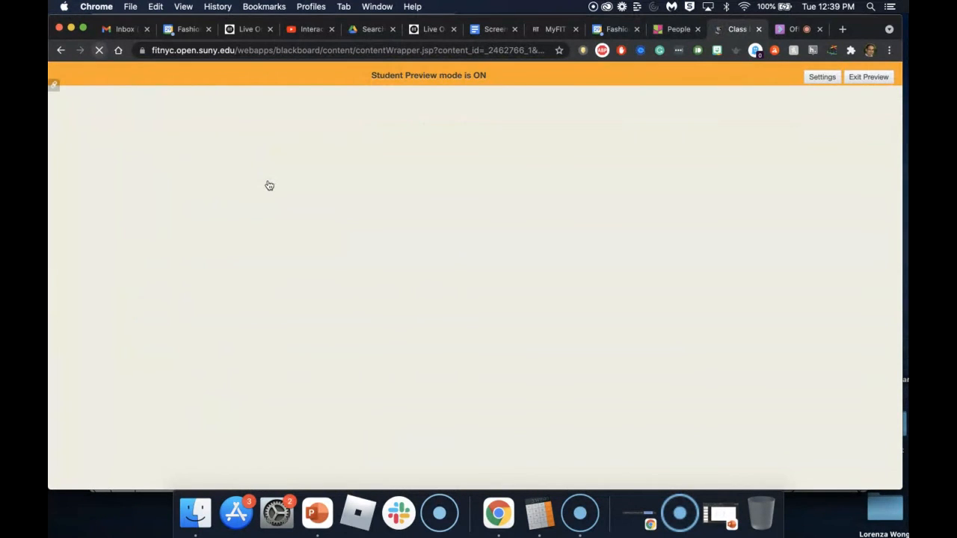
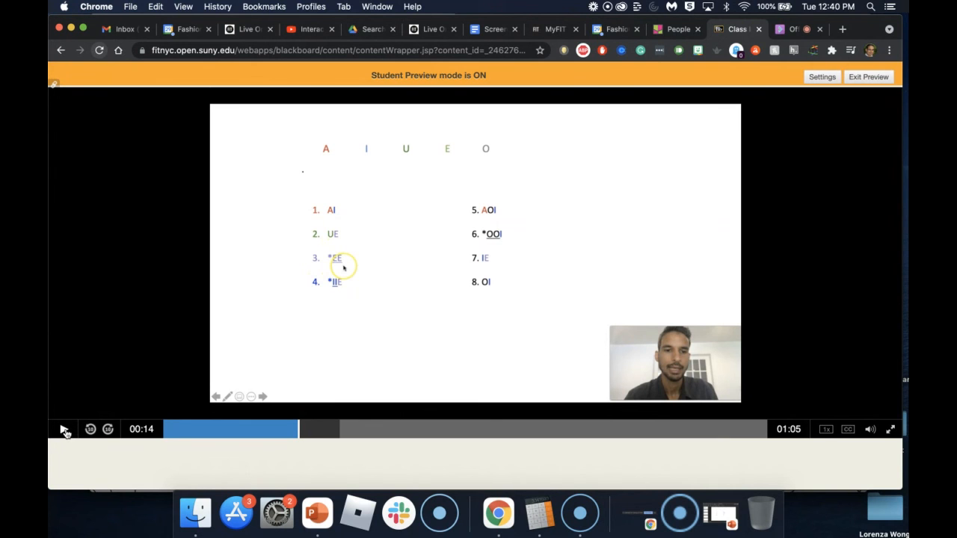
pyautogui.click(64, 430)
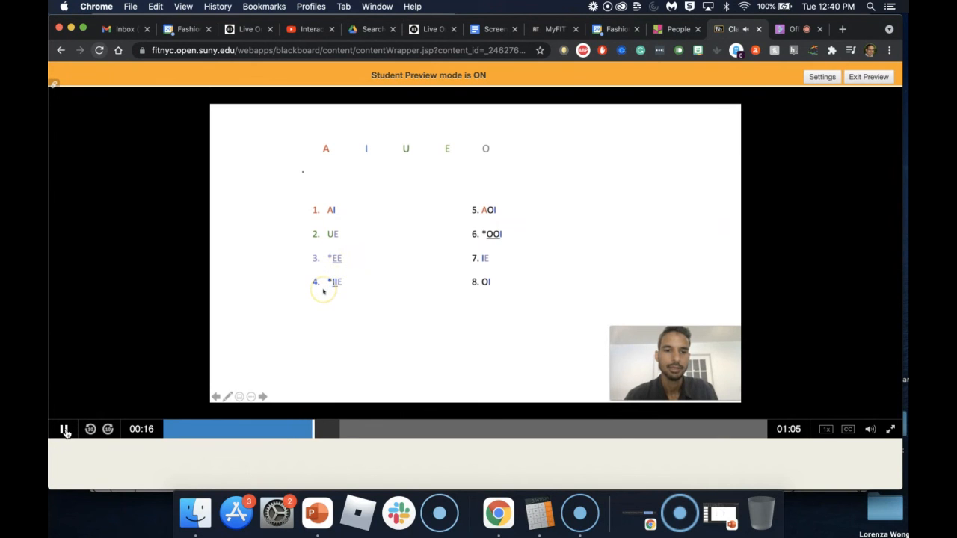
pyautogui.click(65, 430)
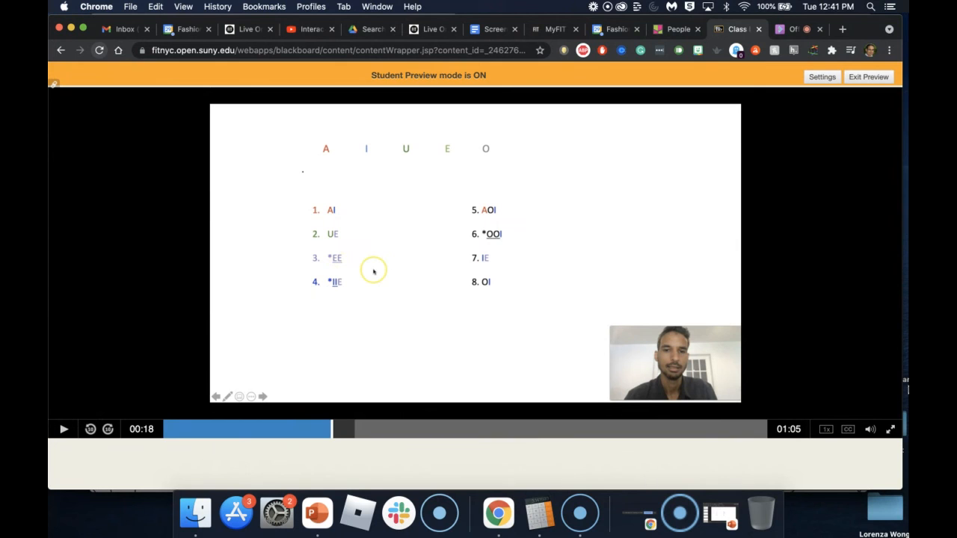
# Set the embedded video's playback speed to 2x, play a section and pause it
pyautogui.click(826, 431)
pyautogui.click(64, 432)
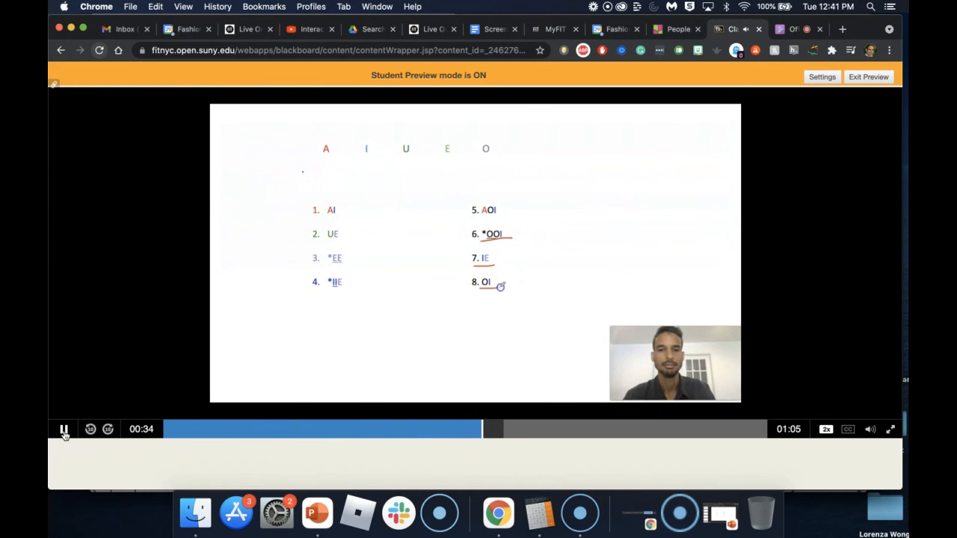
pyautogui.click(65, 433)
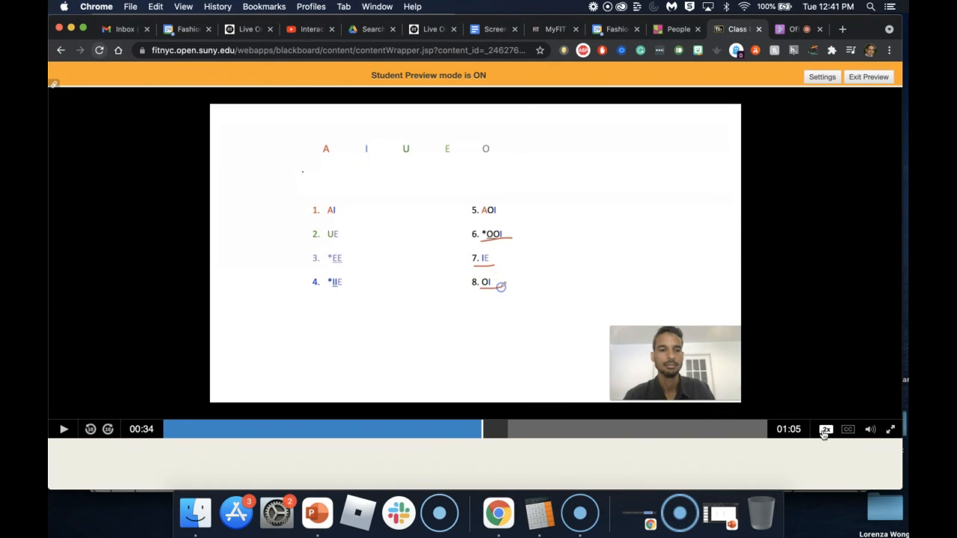
# Skip back in the video to review the HW Assignment callout, restore playback speed to 1x, and play a little more before pausing
pyautogui.click(90, 430)
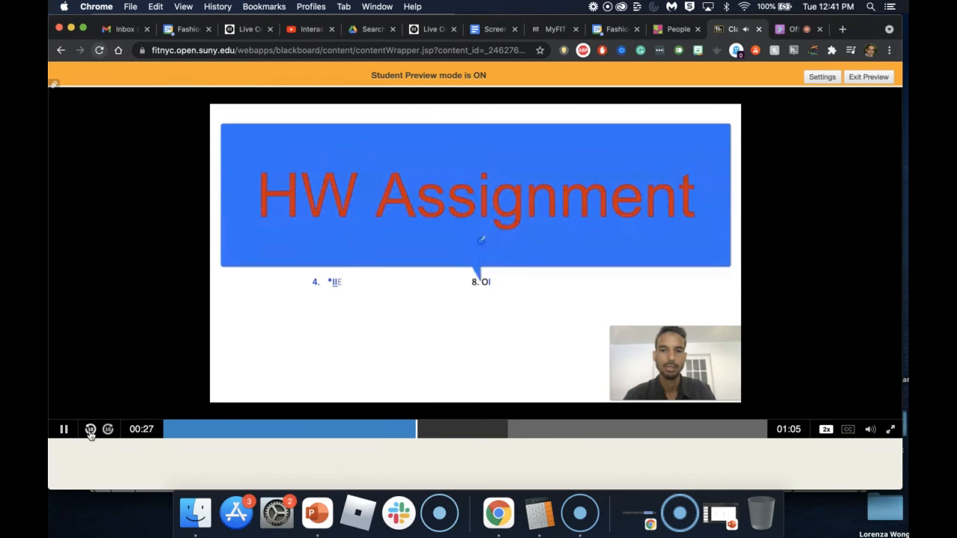
pyautogui.click(65, 431)
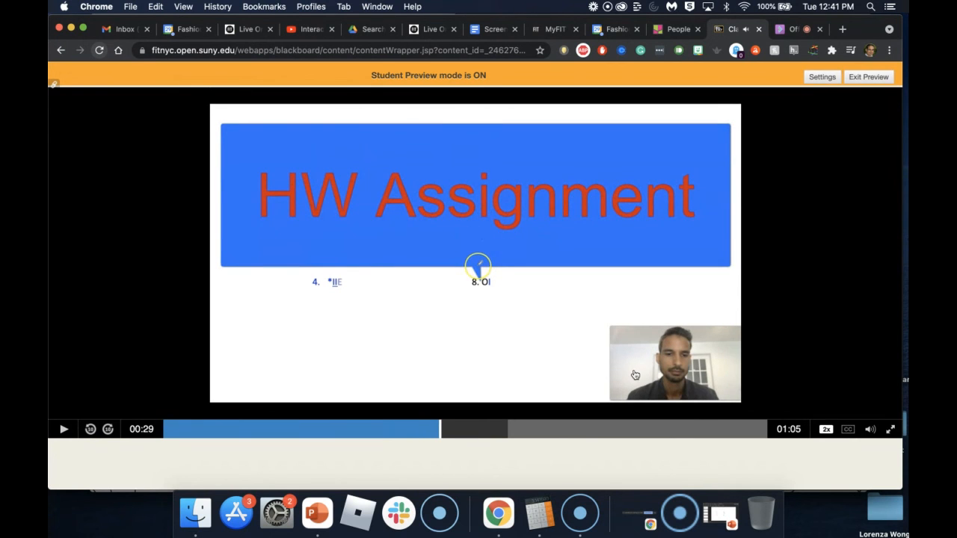
pyautogui.click(826, 430)
pyautogui.click(63, 433)
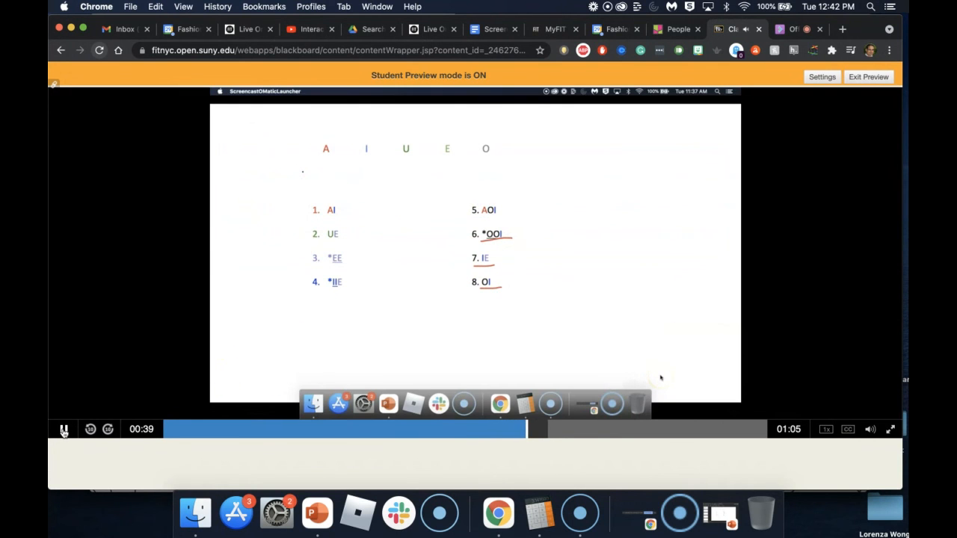
pyautogui.click(64, 430)
# Exit Student Preview and reopen the Sandbox 2 course's Content area by way of the Blackboard home page's course list
pyautogui.click(869, 77)
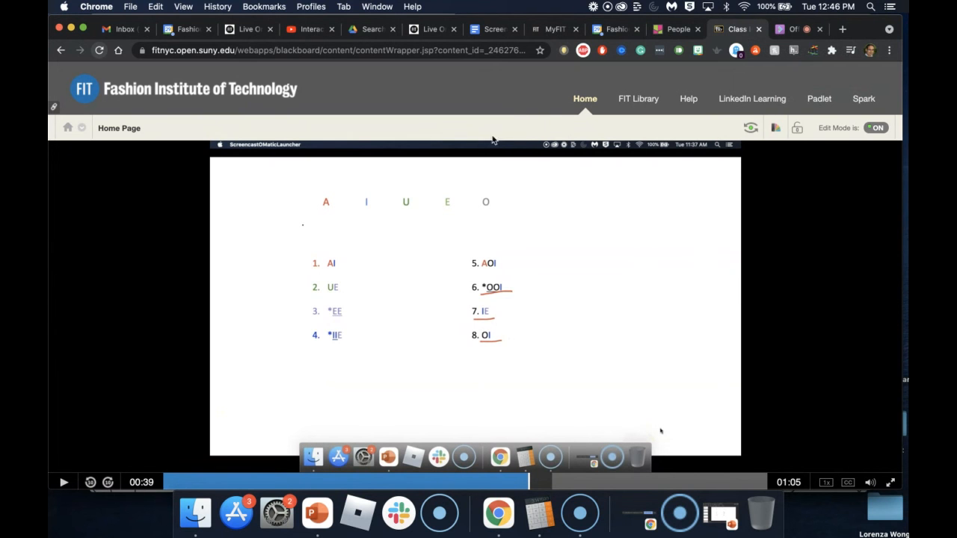
pyautogui.click(590, 103)
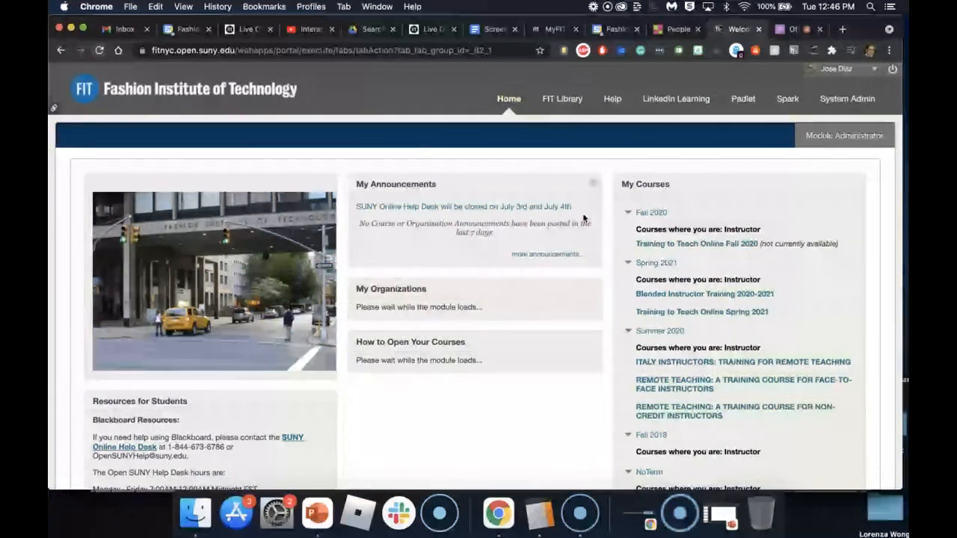
pyautogui.scroll(-10, 728, 378)
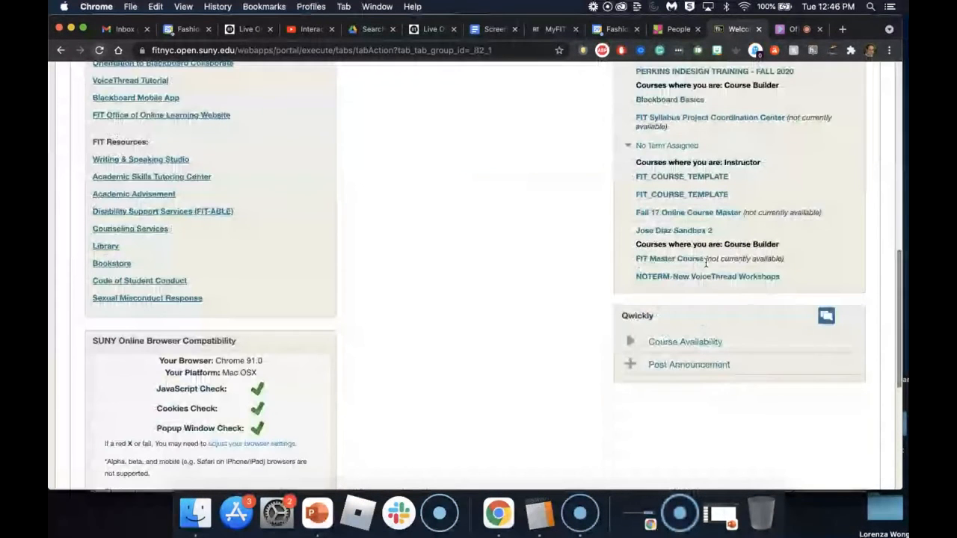
pyautogui.click(680, 232)
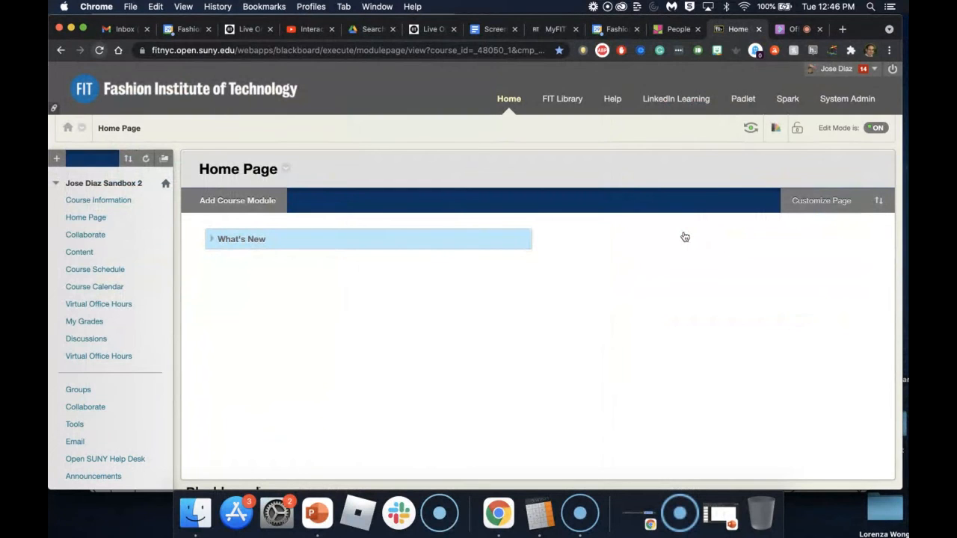
pyautogui.click(80, 258)
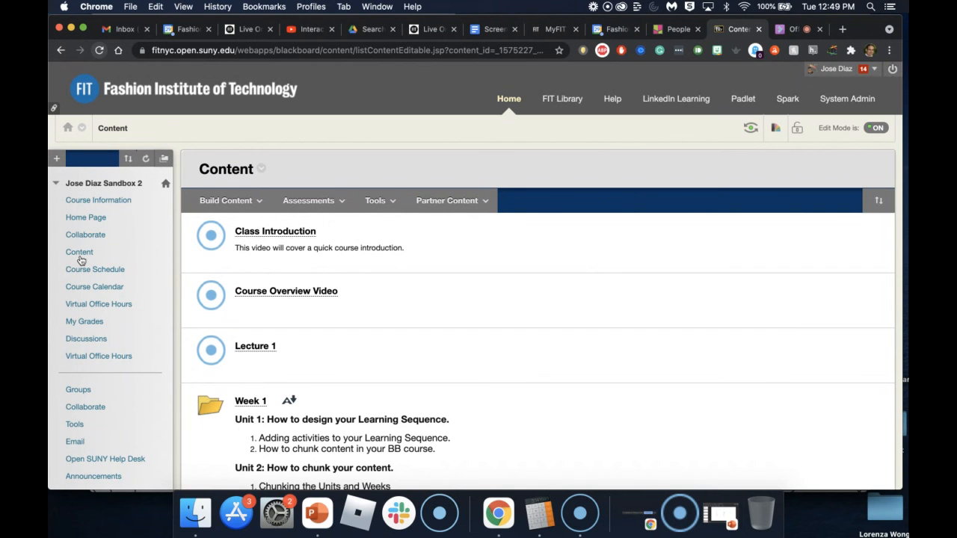
# Switch to the Blackboard Collaborate session and check the Everyone chat
pyautogui.click(800, 30)
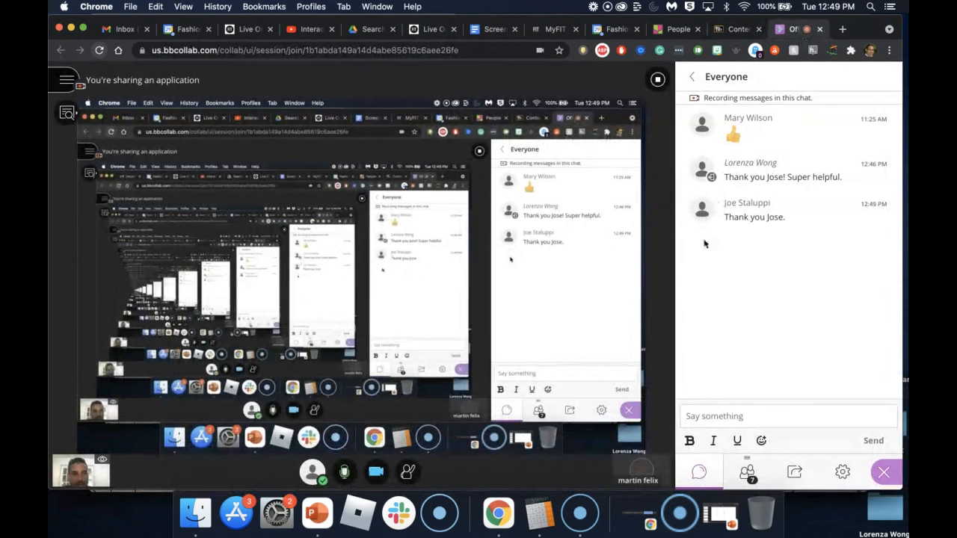